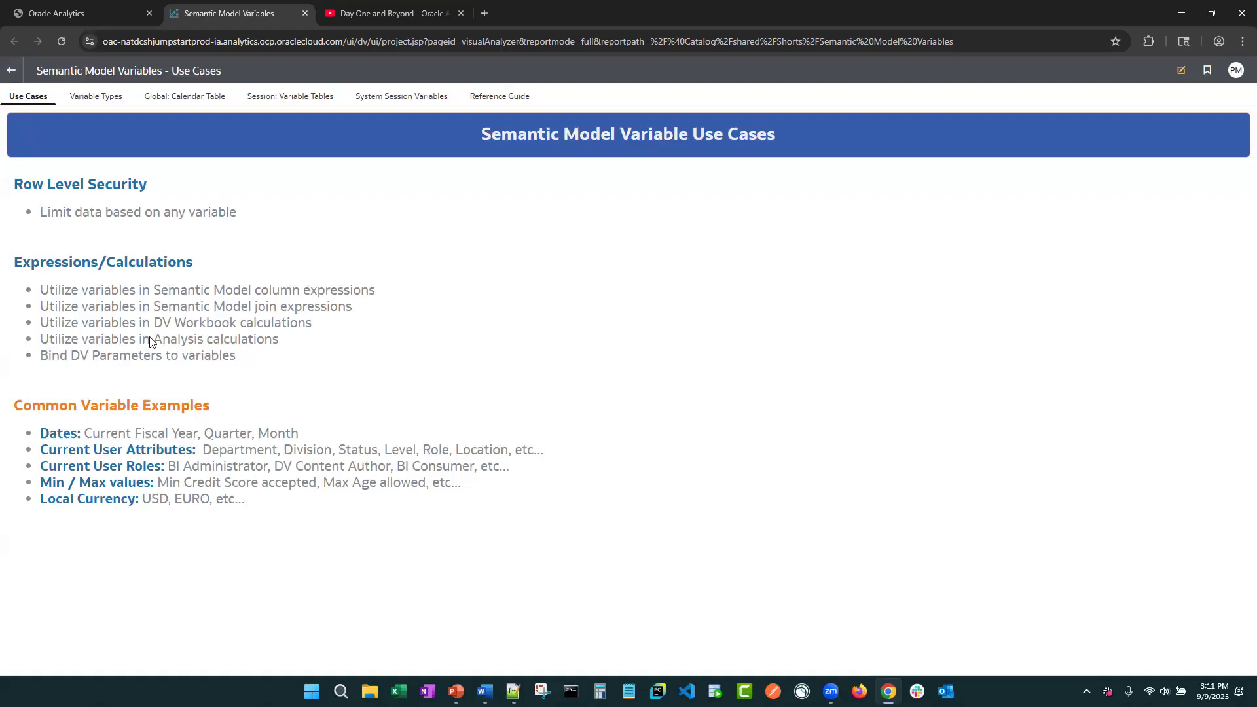
Step: Open the Variable Types page and show the details for the Static, Global and Session variable types
left_click(103, 97)
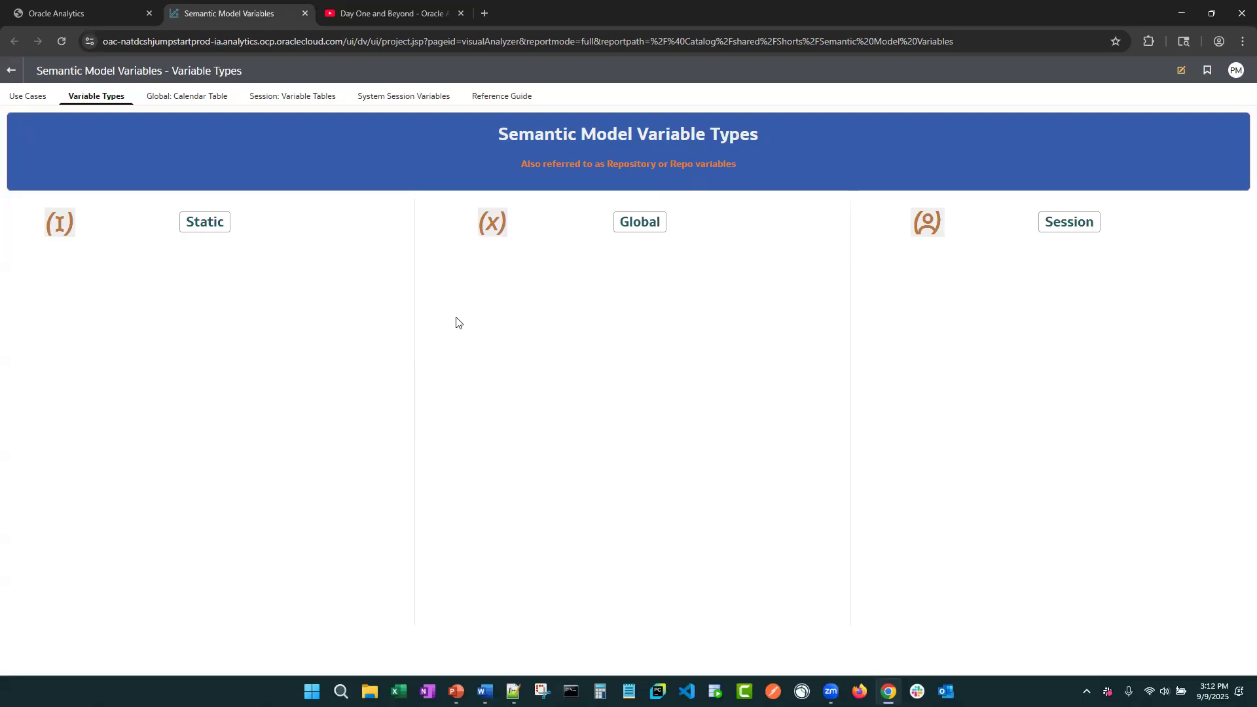
left_click(203, 233)
left_click(218, 295)
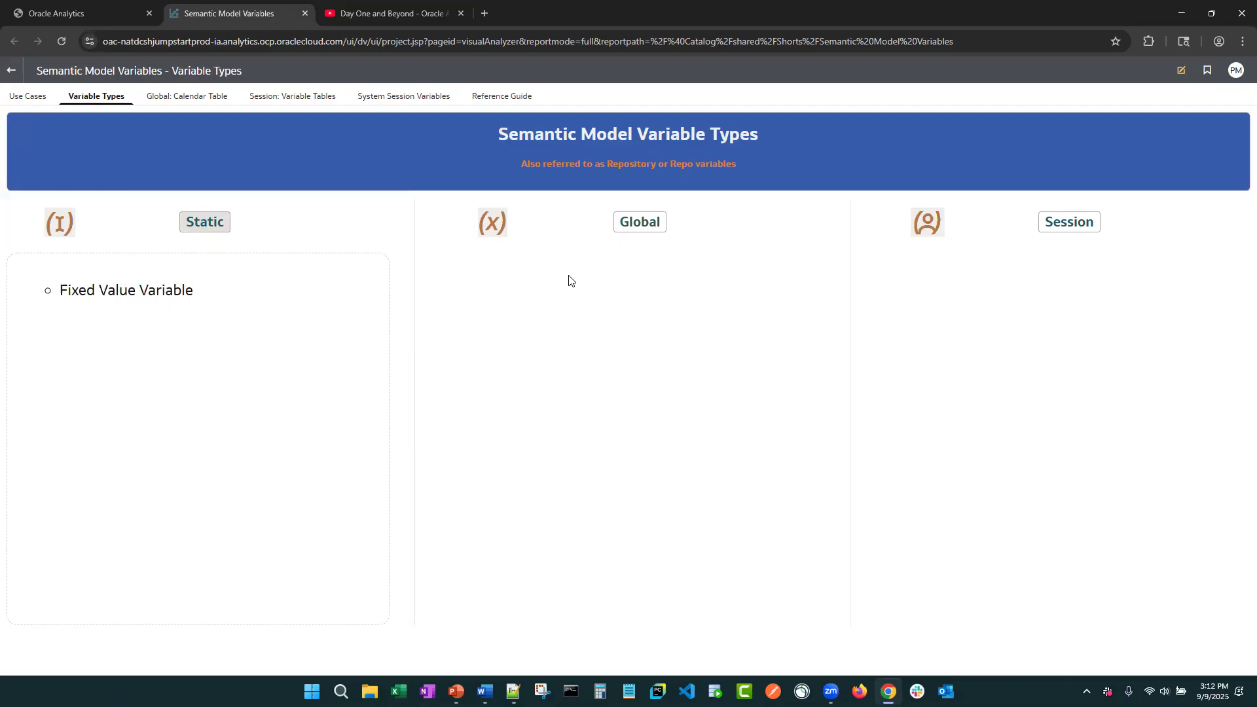
left_click(643, 224)
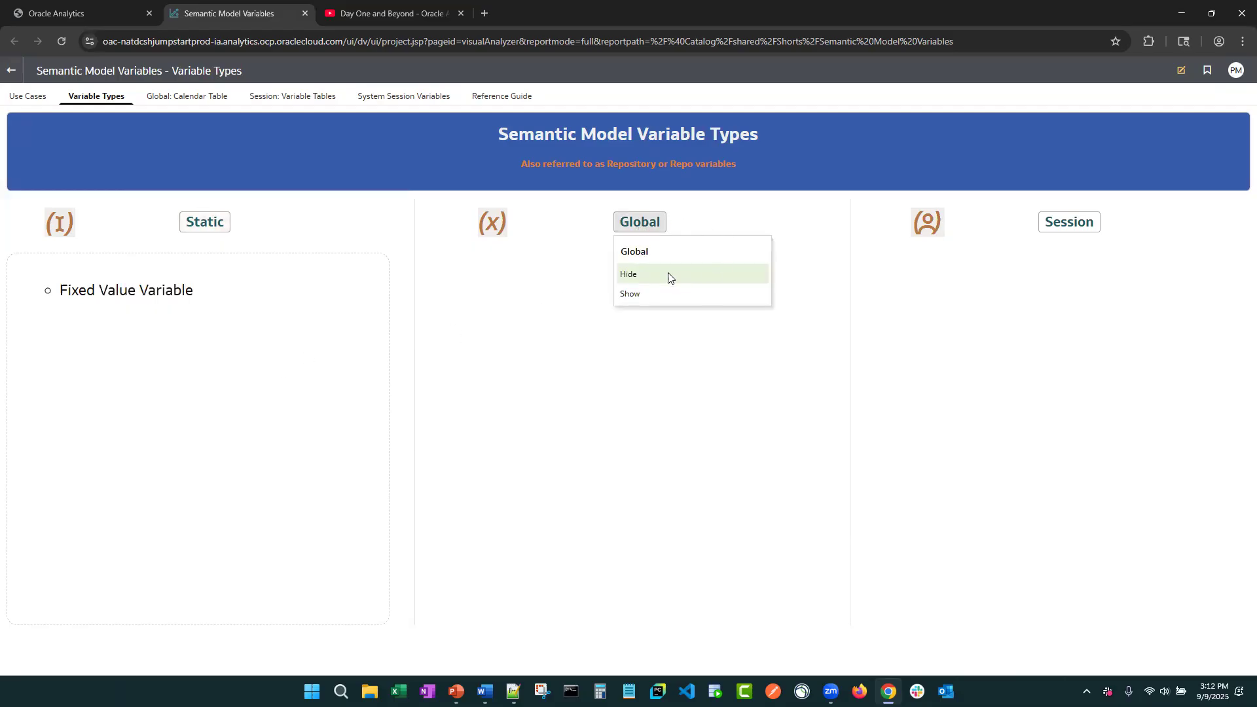
left_click(631, 295)
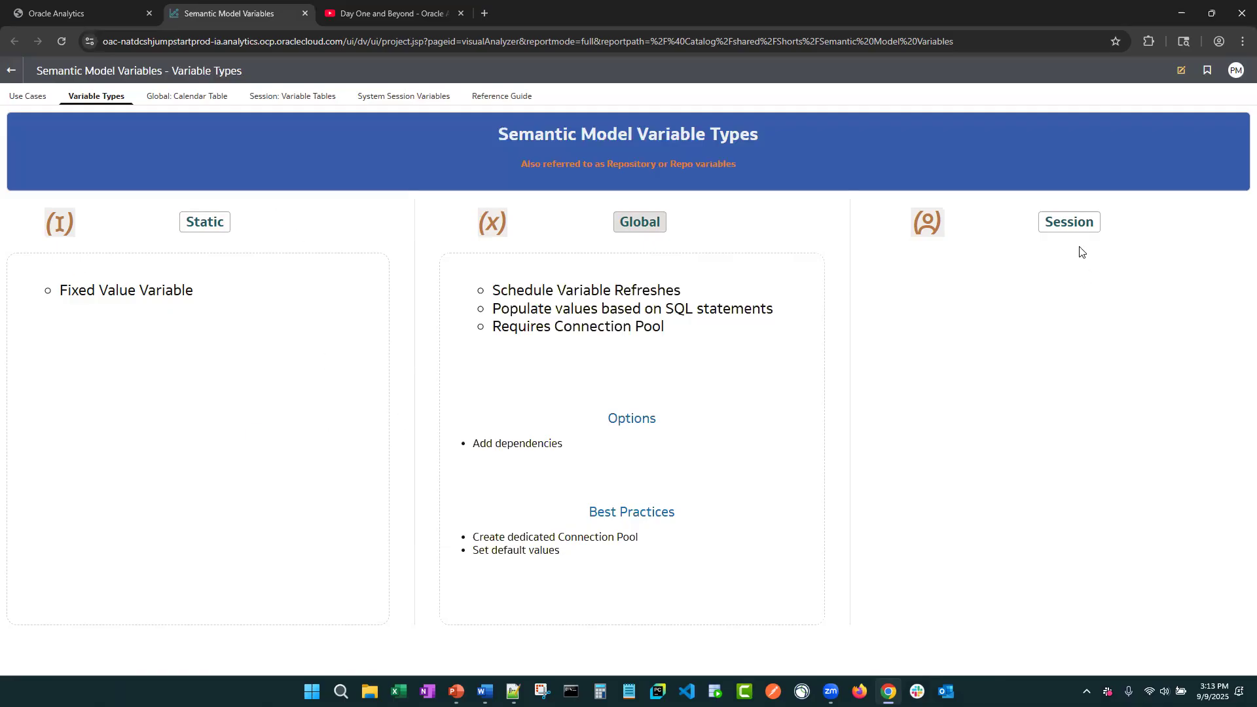
left_click(1071, 224)
left_click(1077, 295)
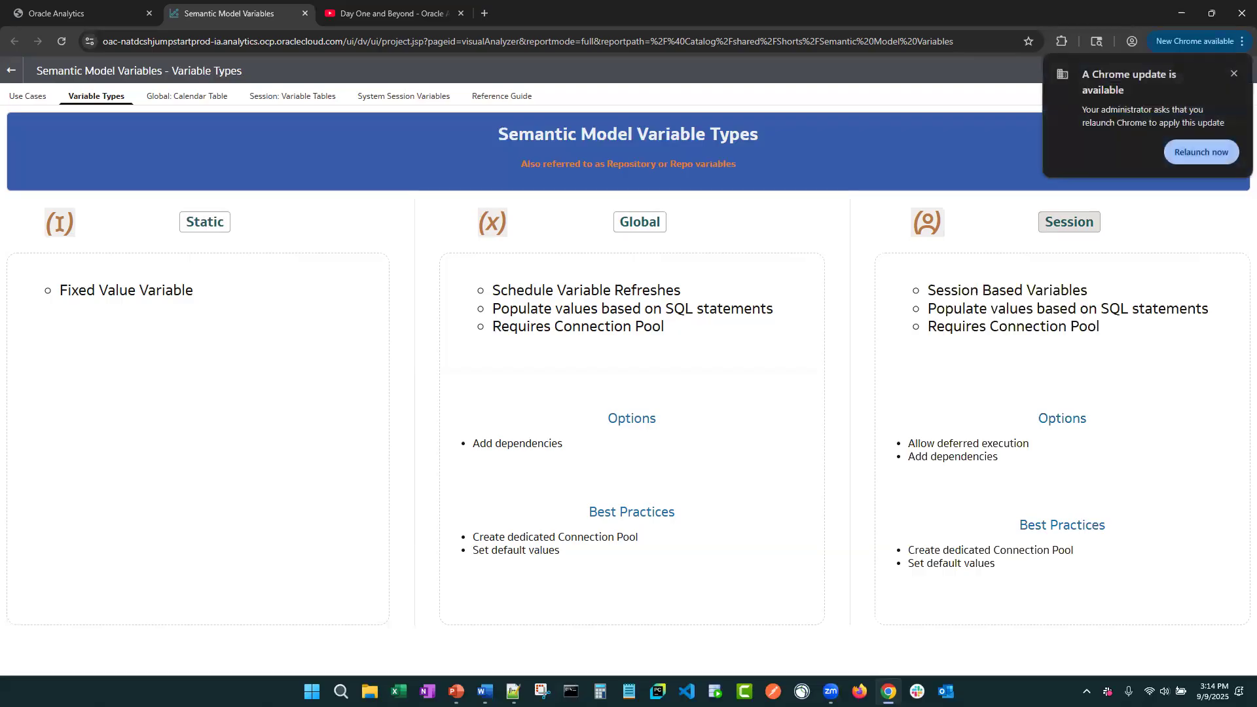
left_click(1233, 75)
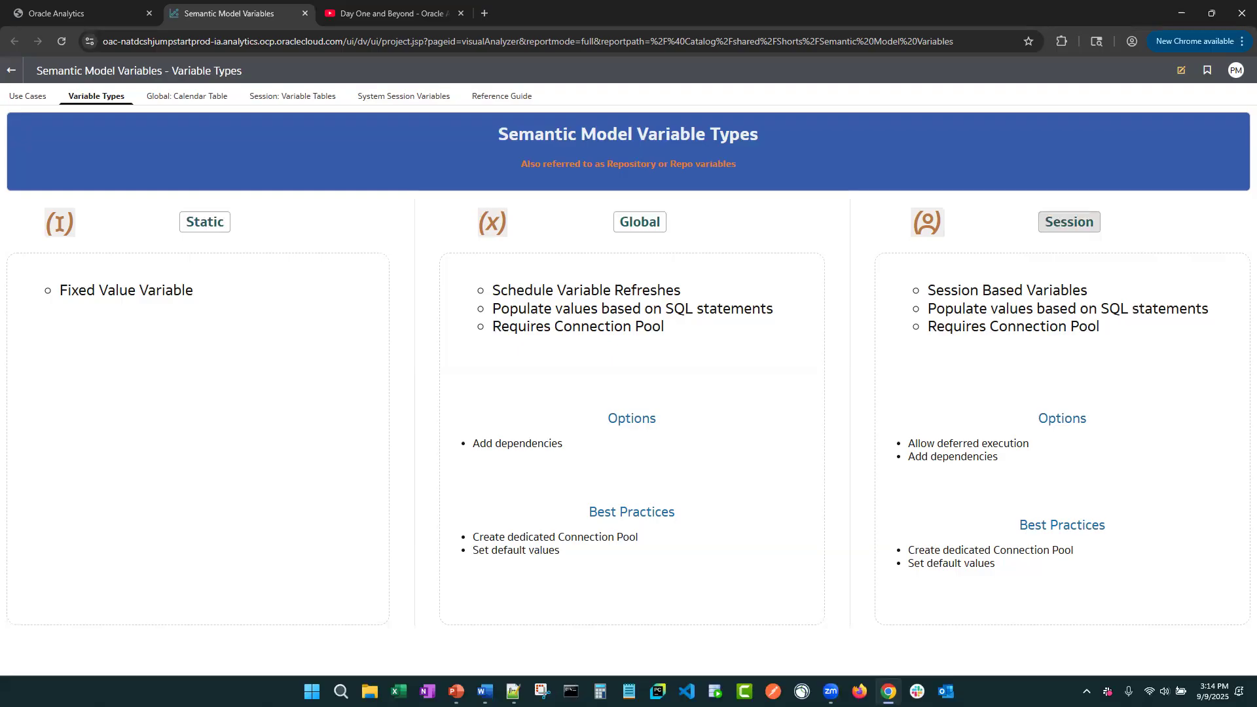
Step: Open the Corporate Sales semantic model from the Oracle Analytics home page and display its variables
left_click(72, 14)
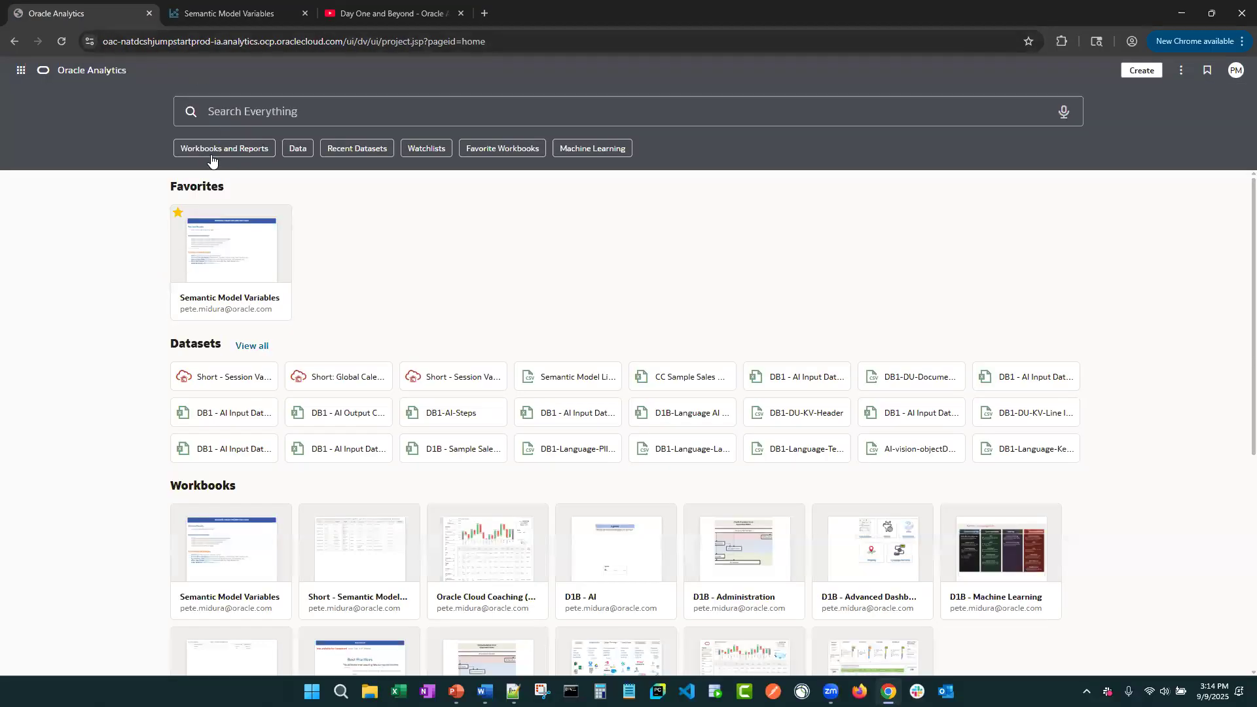
left_click(21, 70)
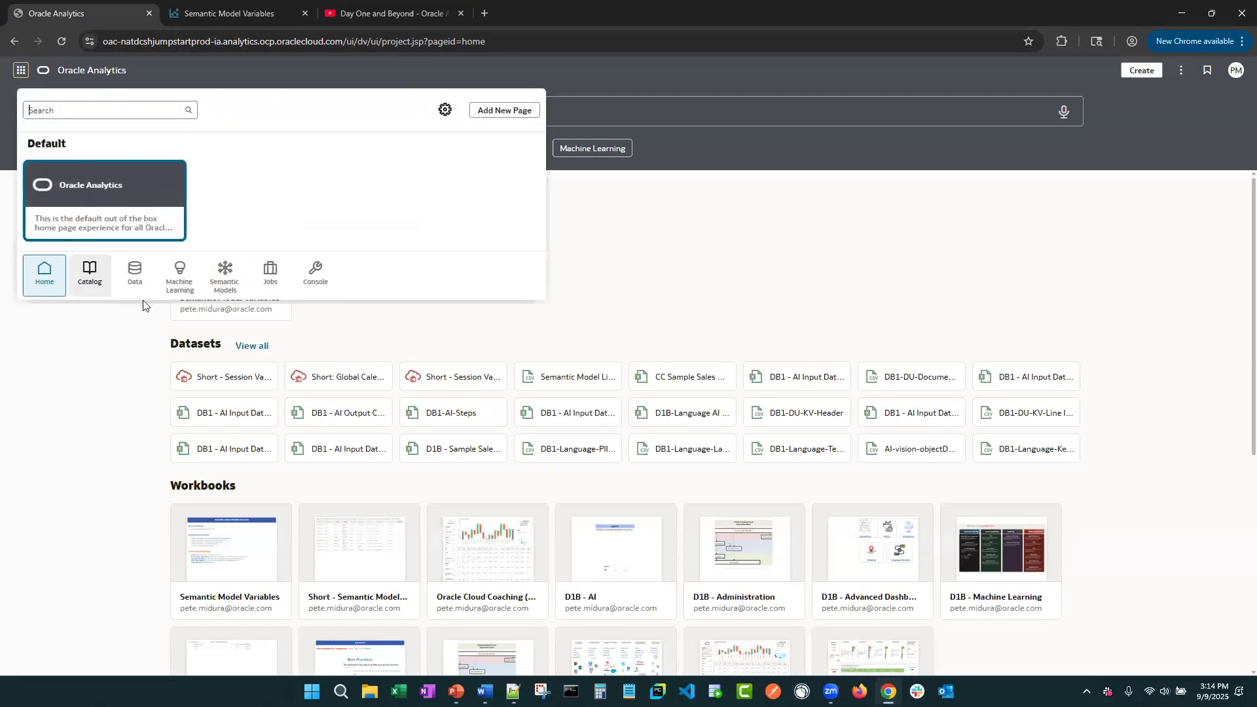
left_click(224, 274)
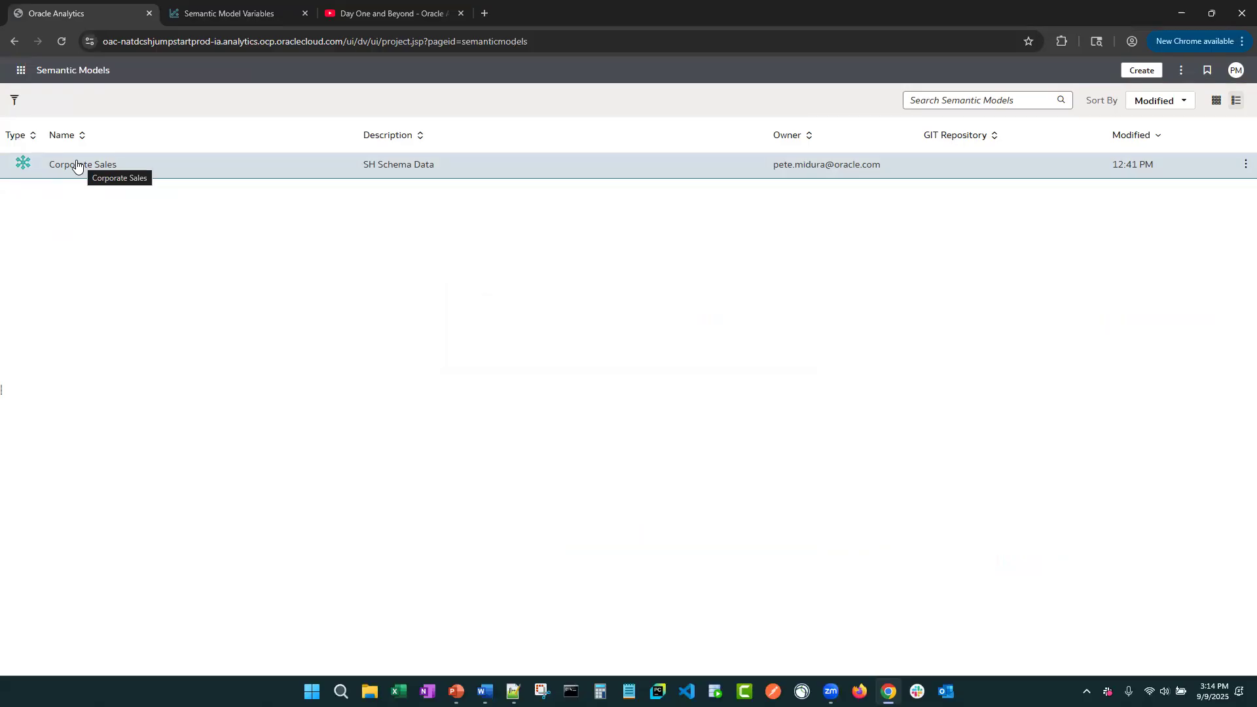
left_click(76, 165)
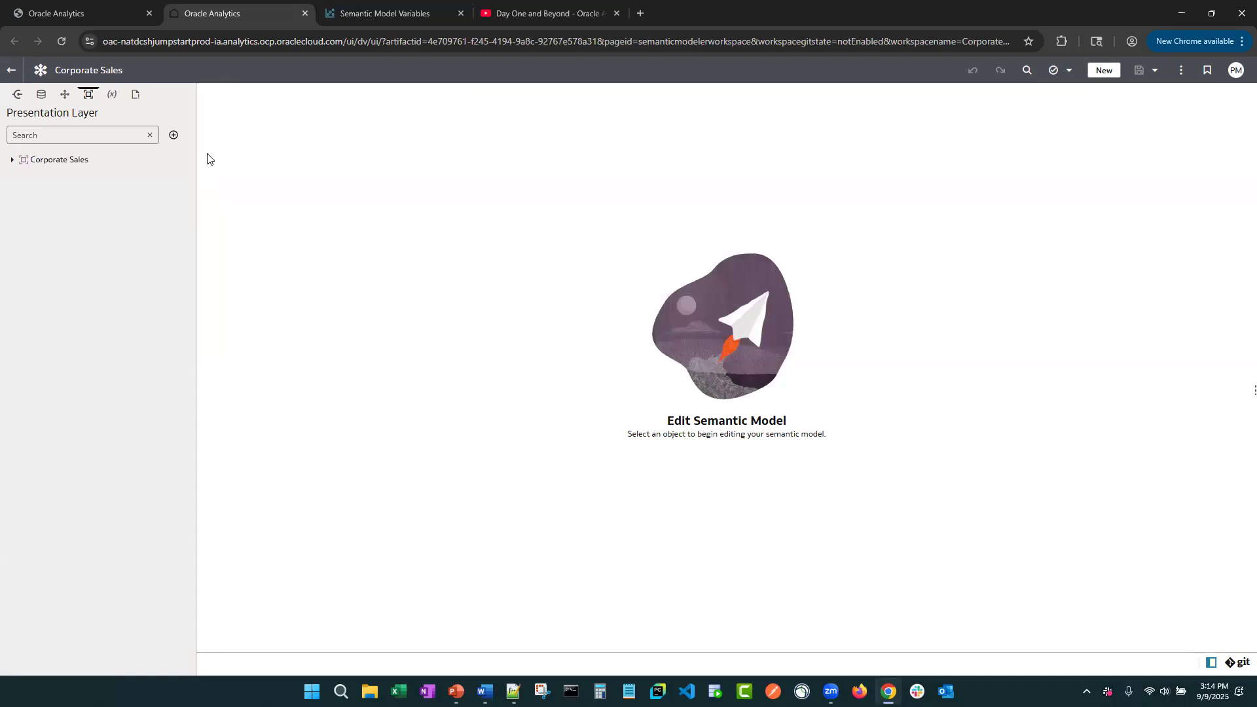
left_click(111, 96)
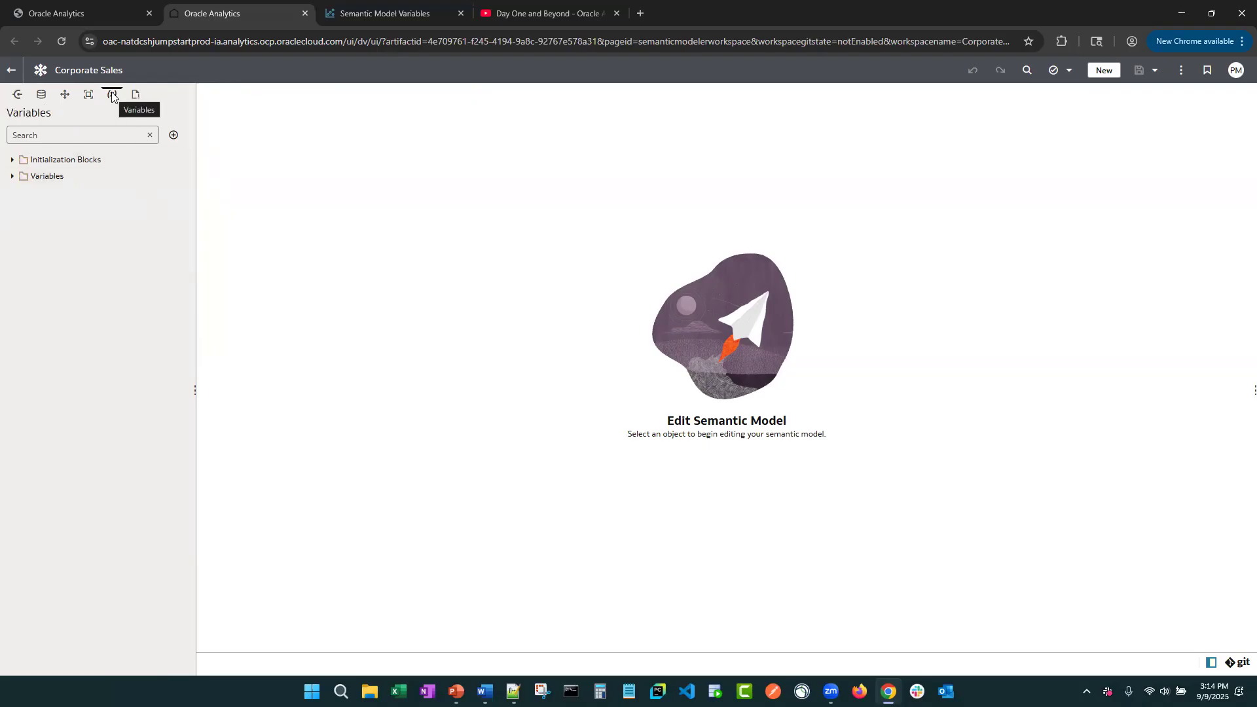
key("alt+Tab")
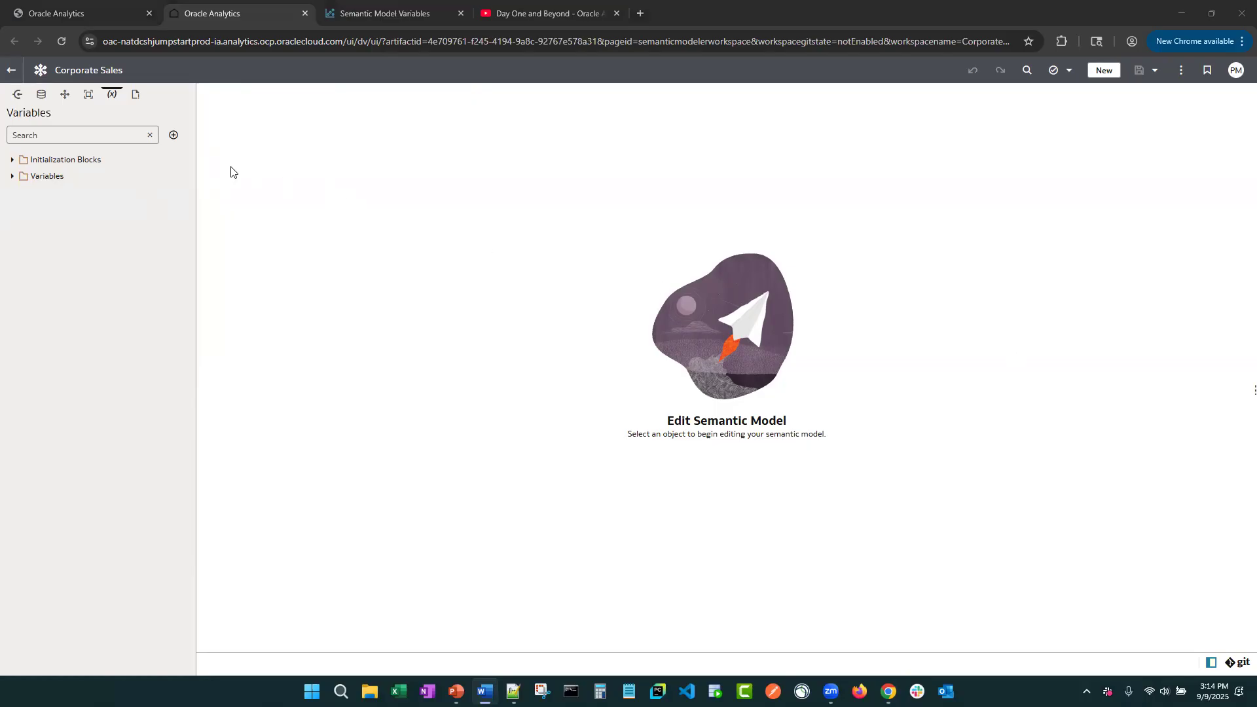
Step: Create an initialization block named "Example: Static" with the type Static
left_click(175, 142)
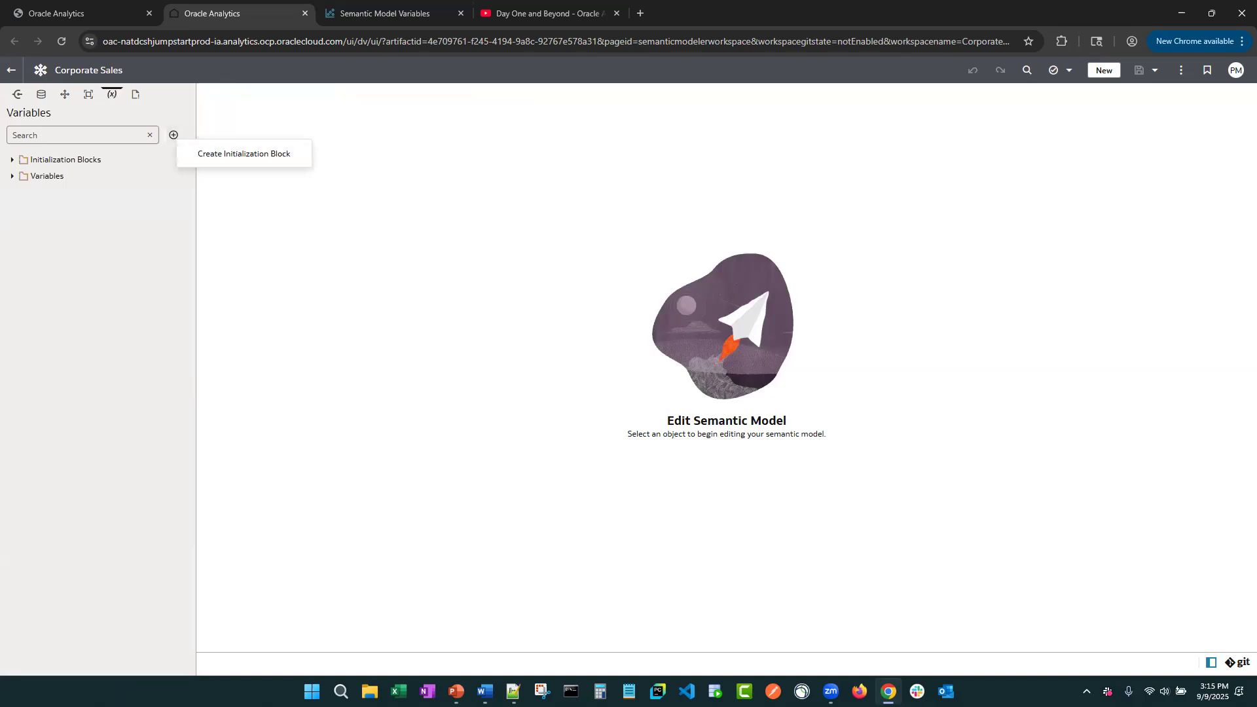
left_click(224, 156)
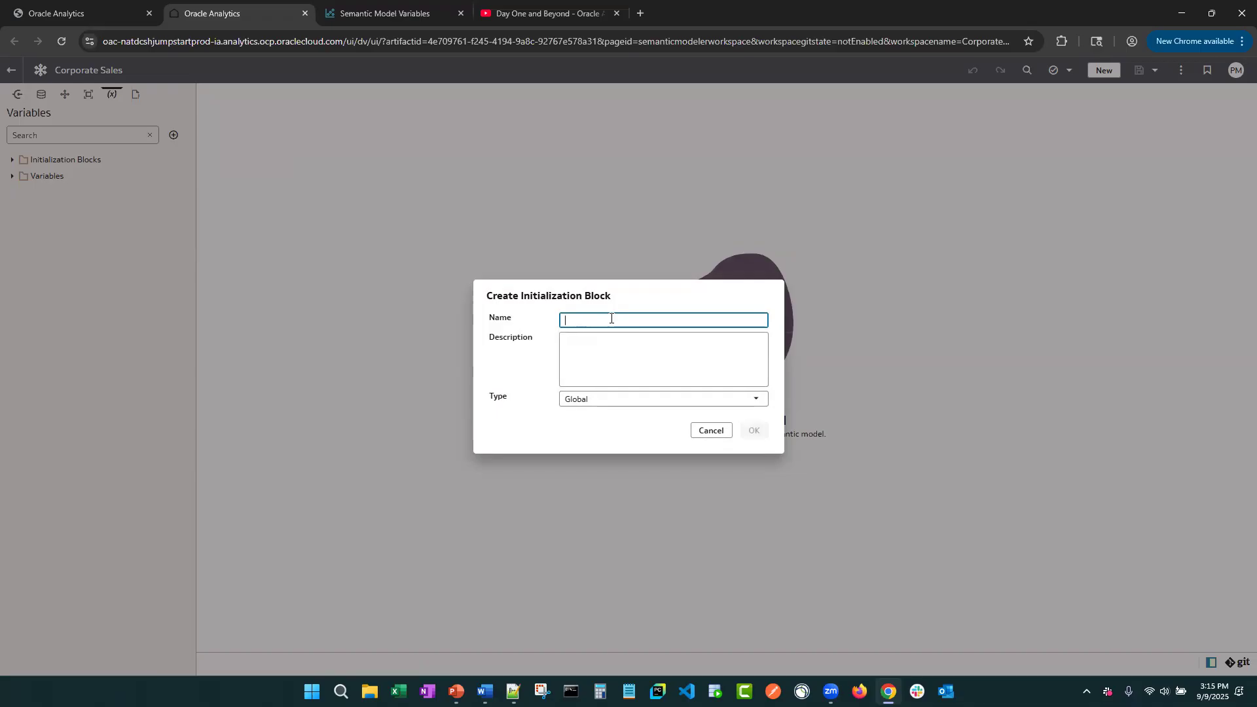
type("Exx")
type("mple: S")
type("ta")
type("tic")
left_click(599, 341)
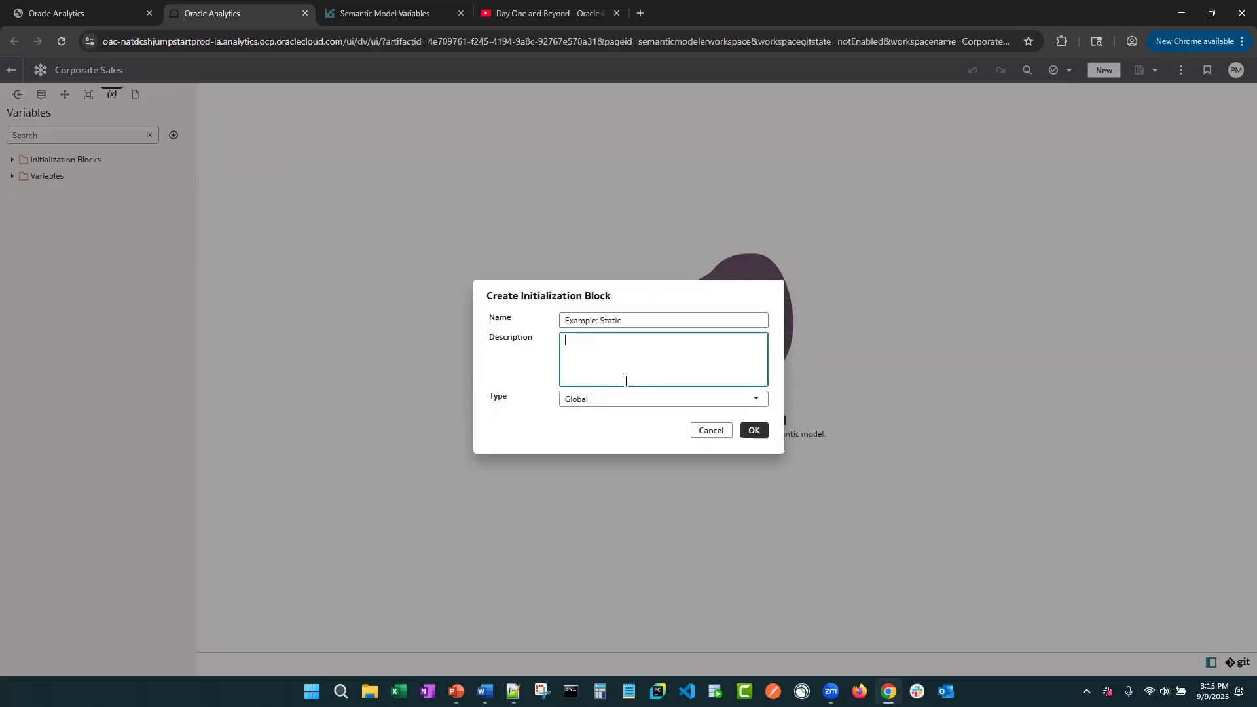
left_click(629, 399)
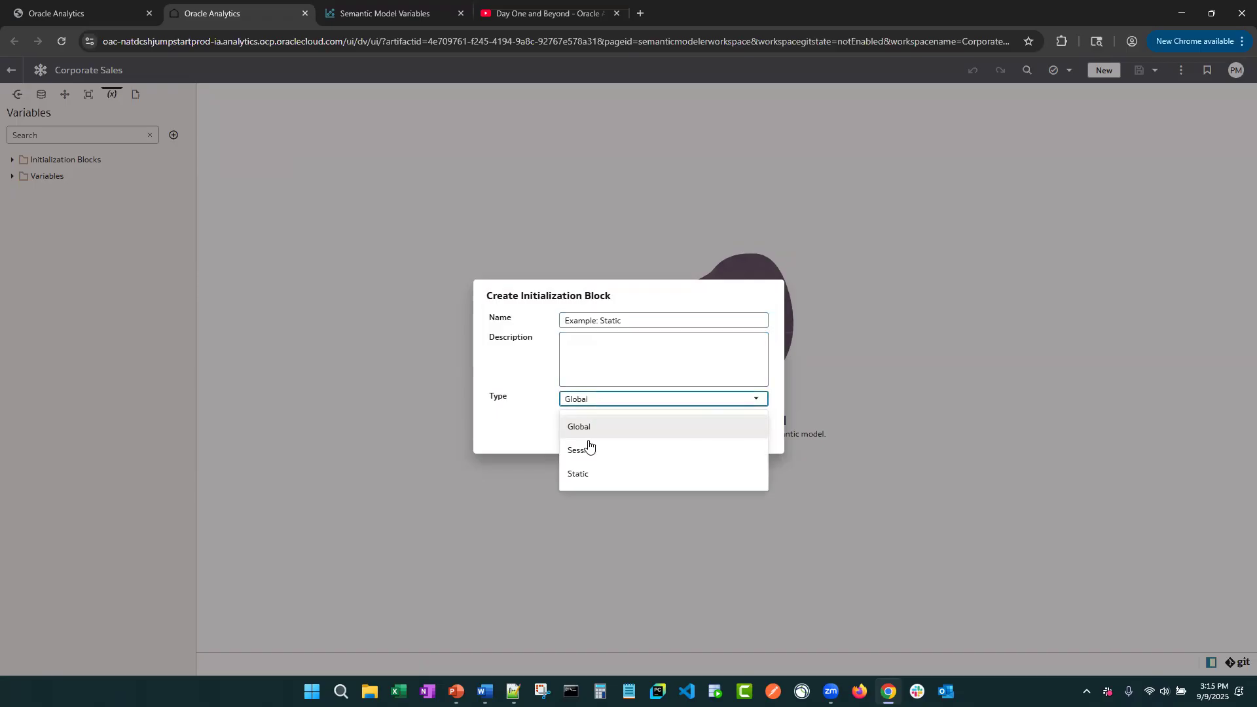
left_click(592, 475)
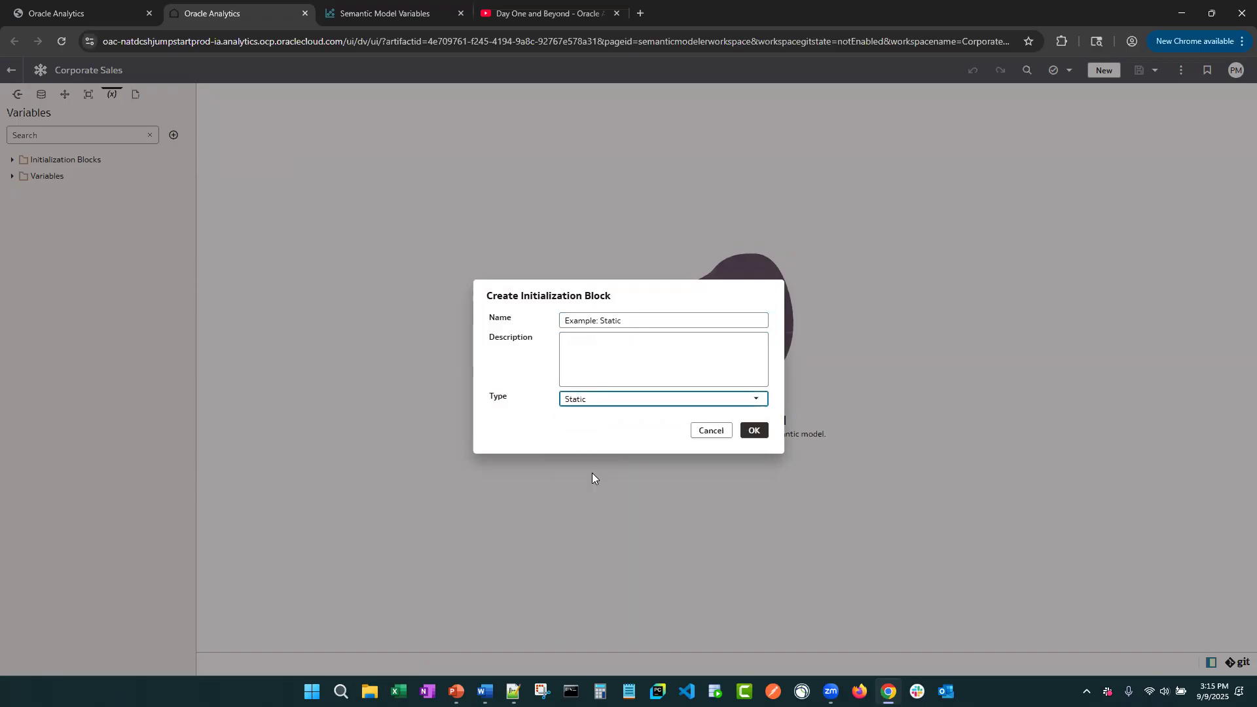
left_click(754, 431)
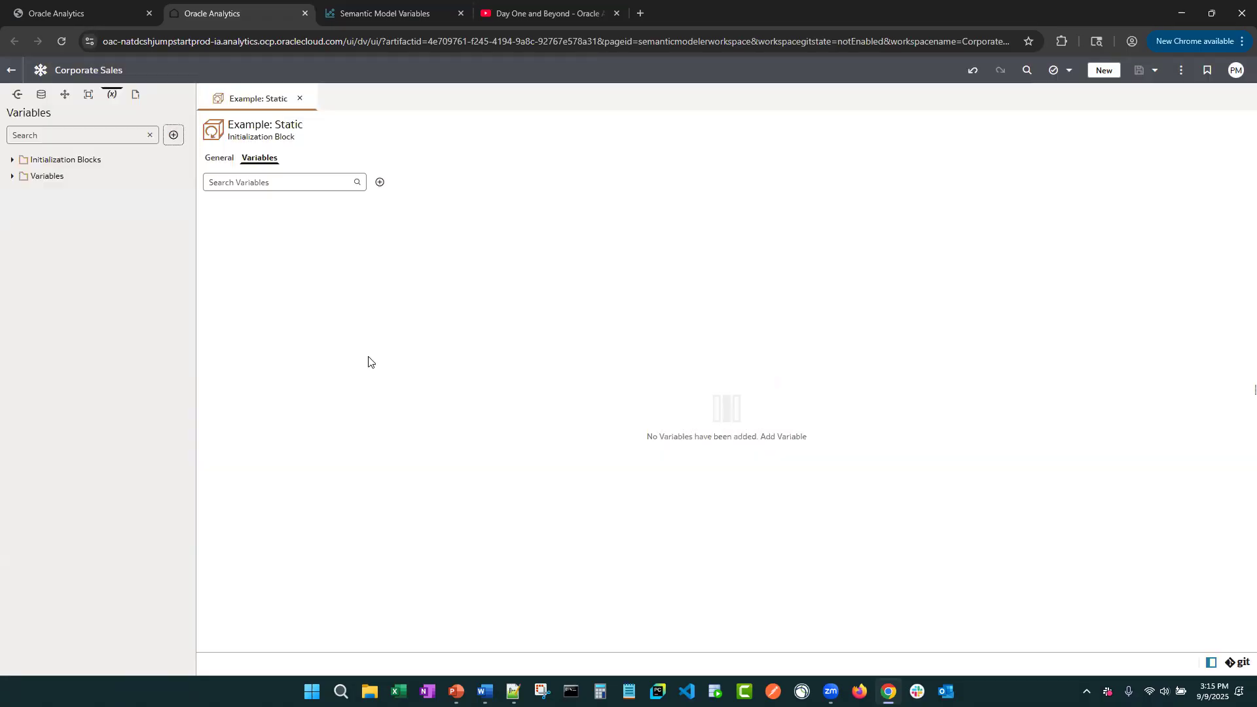
Step: Review the block's general properties, add a variable to it, and name the variable vStatic in its detail view
left_click(219, 162)
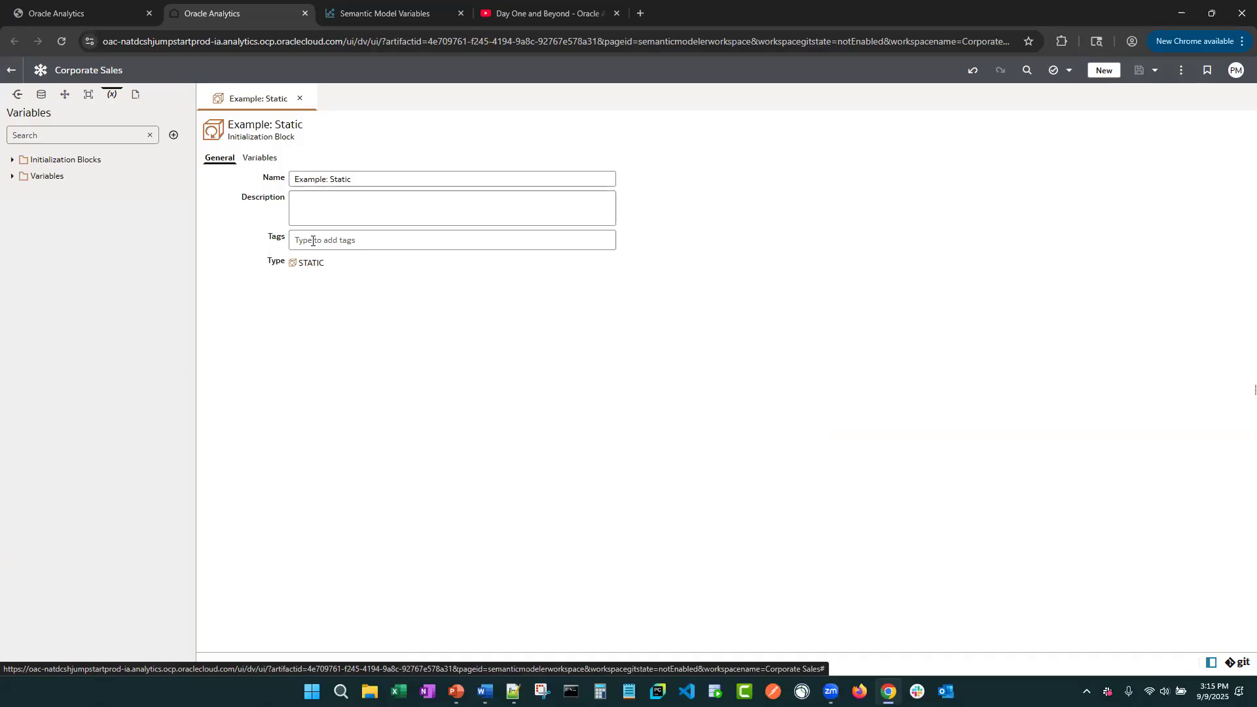
left_click(267, 159)
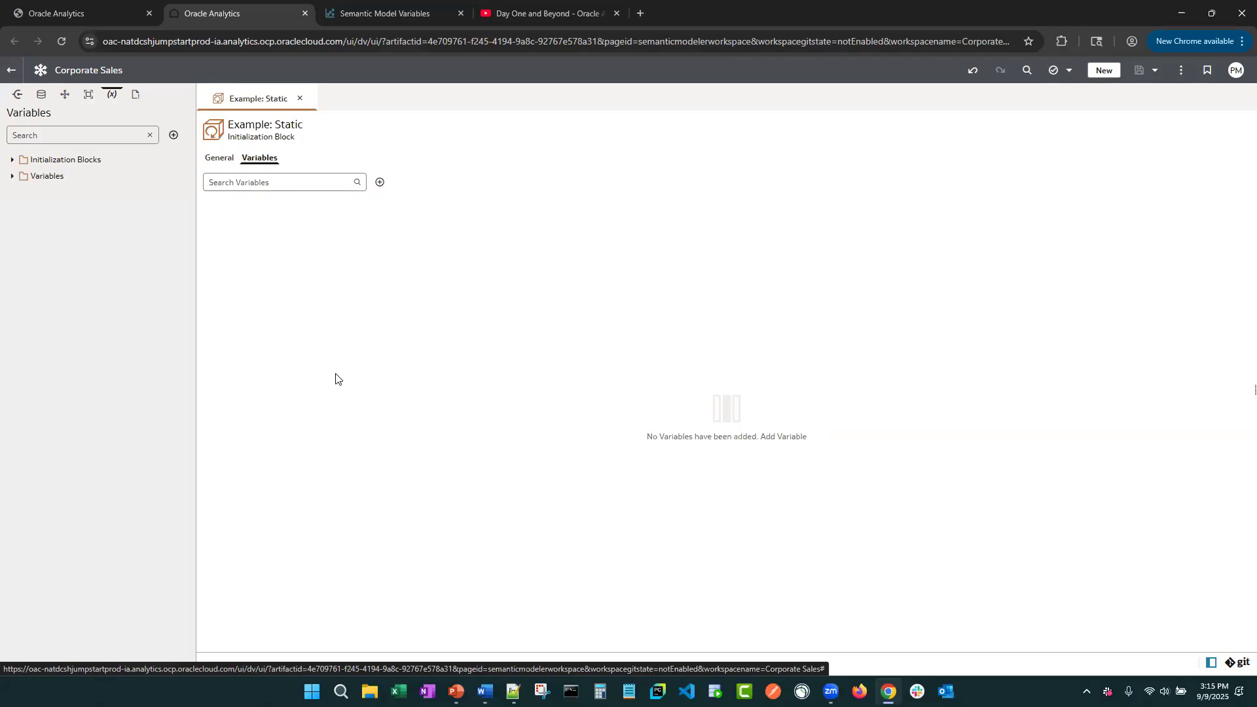
left_click(380, 183)
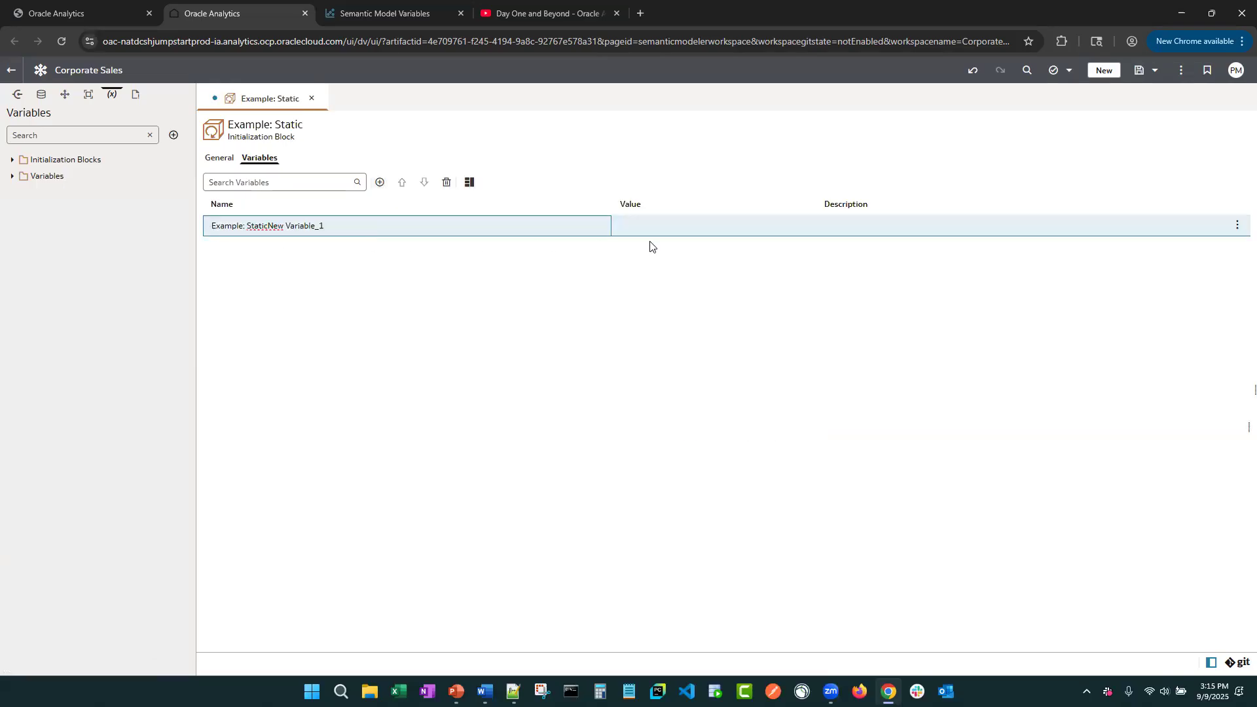
left_click(470, 185)
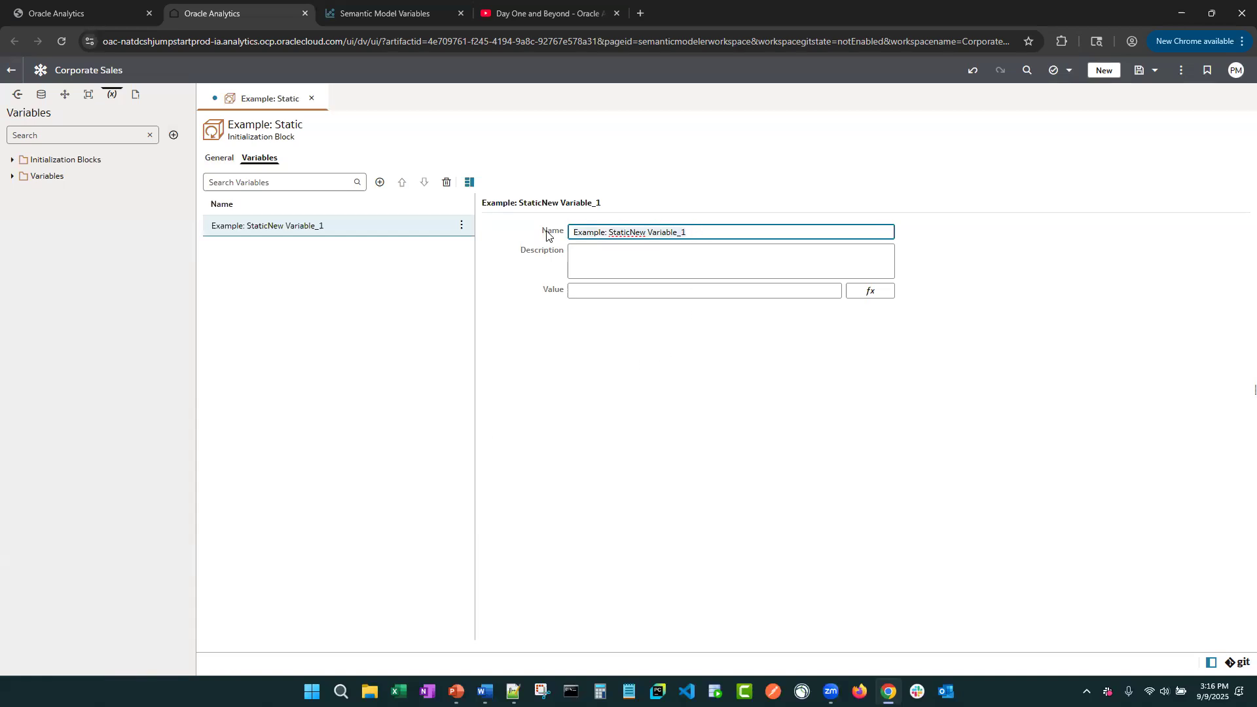
key("ctrl+a")
type("v")
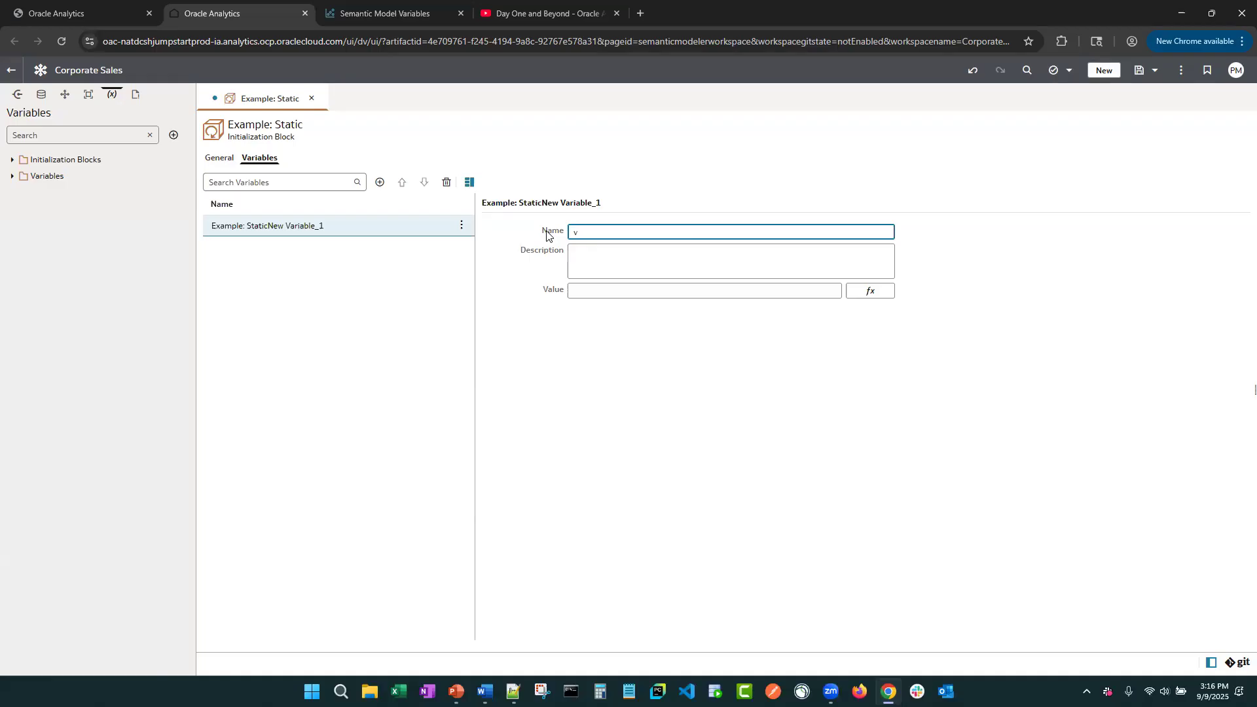
type("Static")
left_click(580, 252)
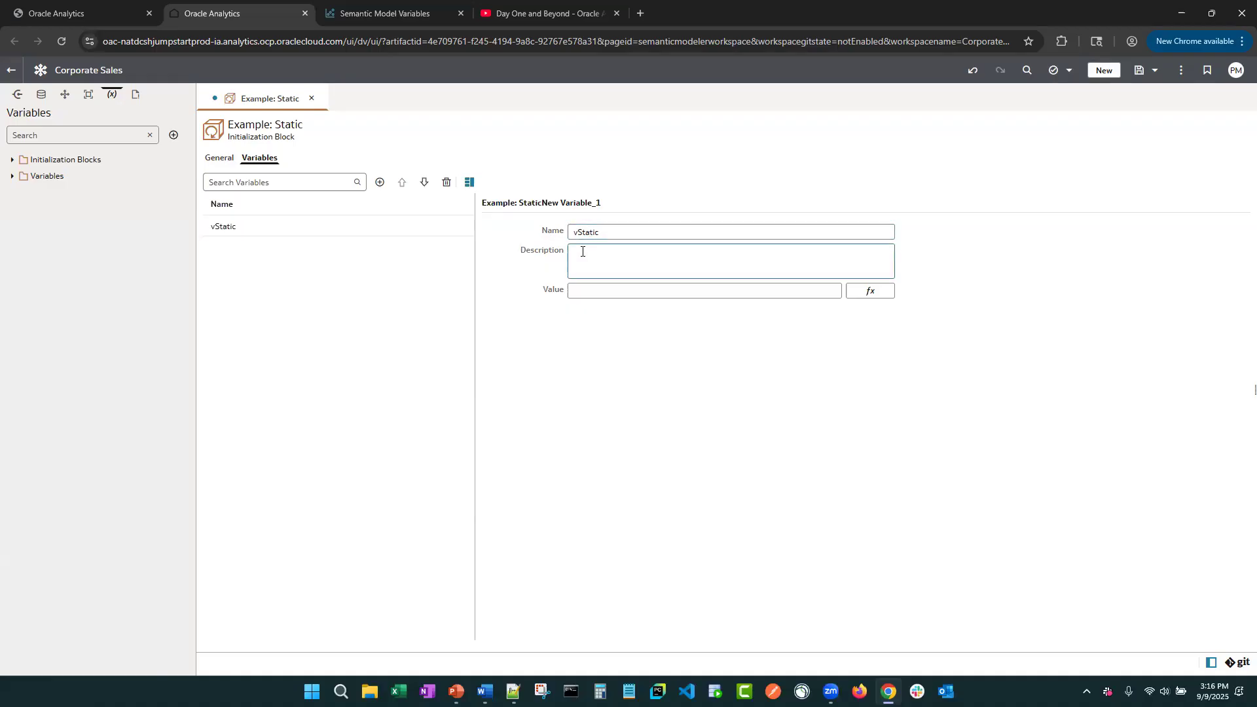
Step: Set the value of vStatic to the expression 12, validate it and save it
left_click(881, 289)
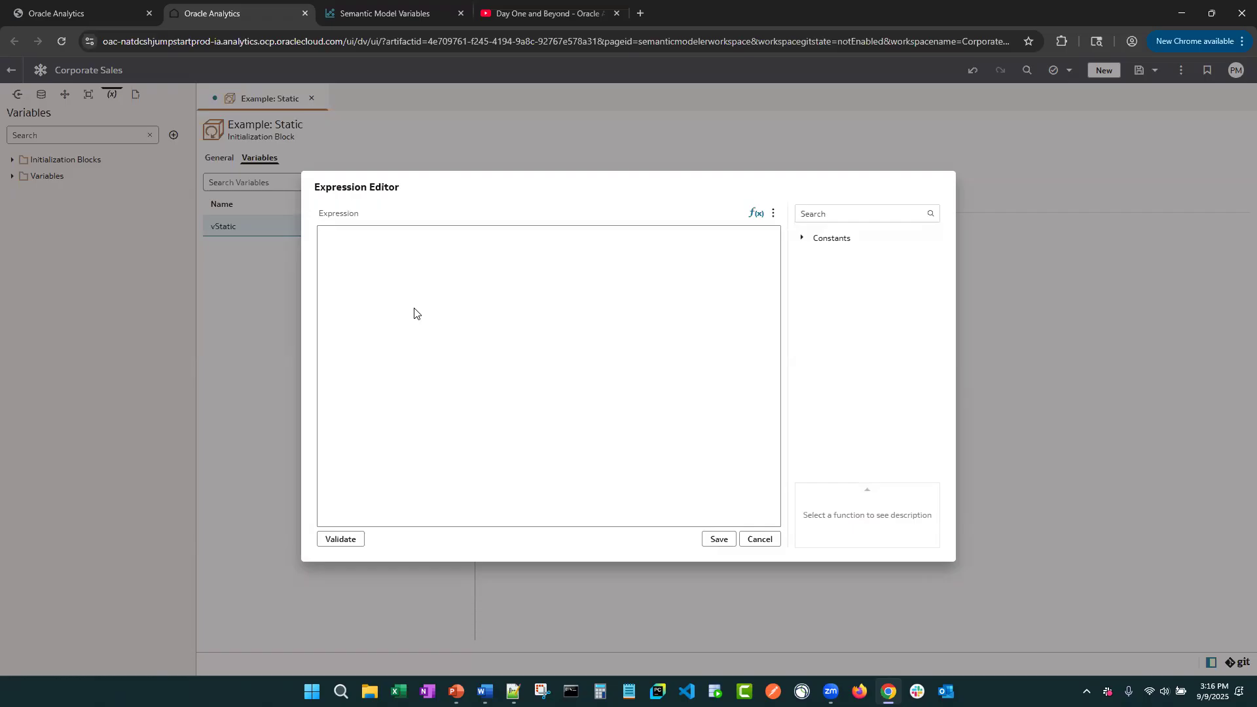
type("12")
left_click(341, 540)
left_click(720, 539)
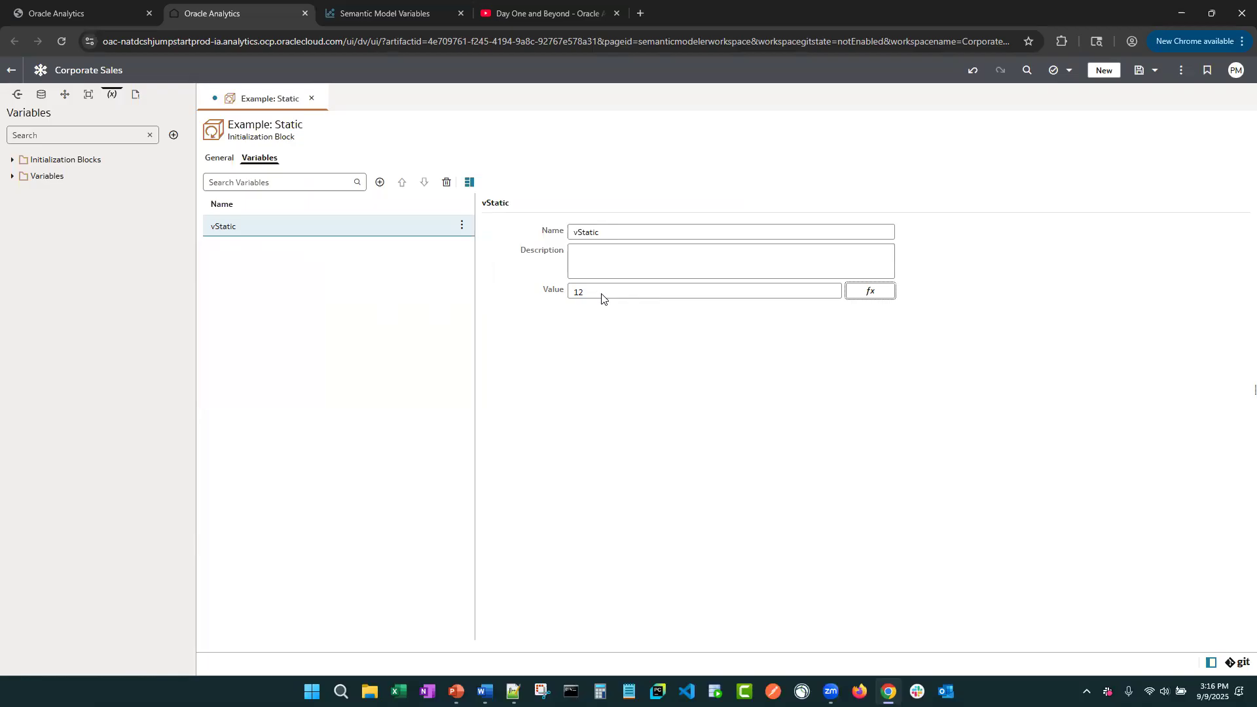
Step: Replace the vStatic expression with the text constant 'Test' and validate it
left_click(869, 290)
left_click_drag(365, 244, 311, 234)
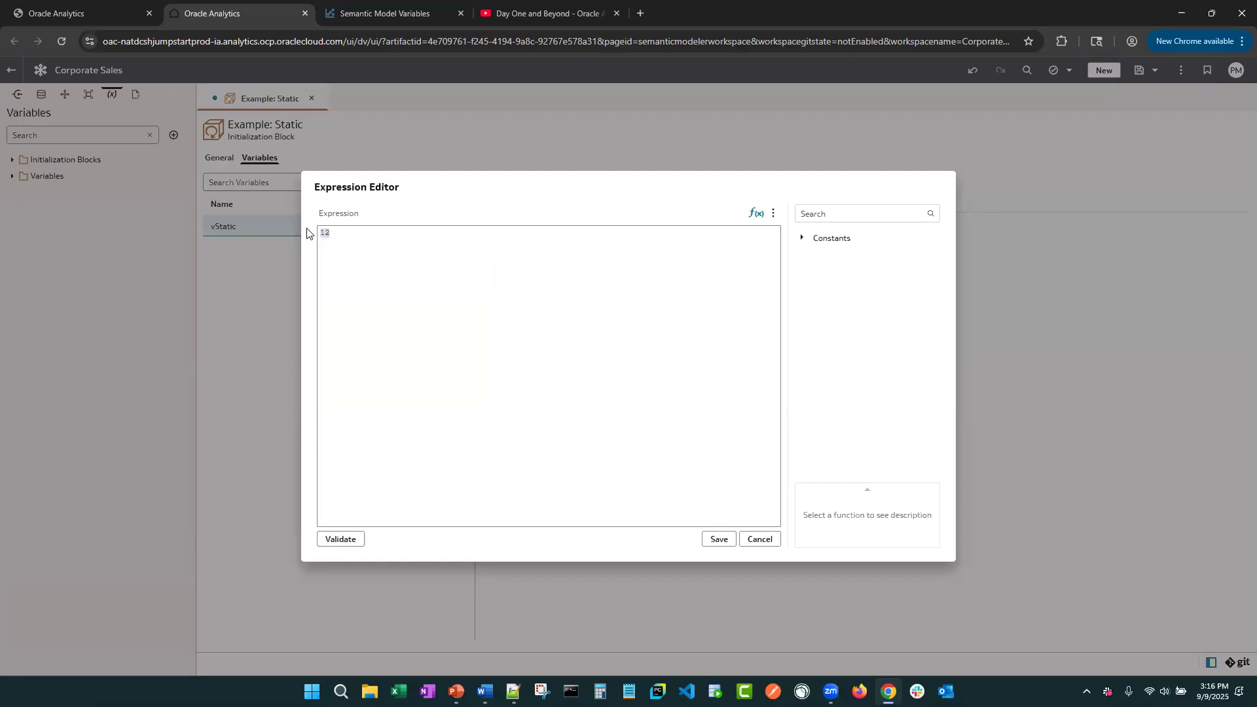
type("'Test")
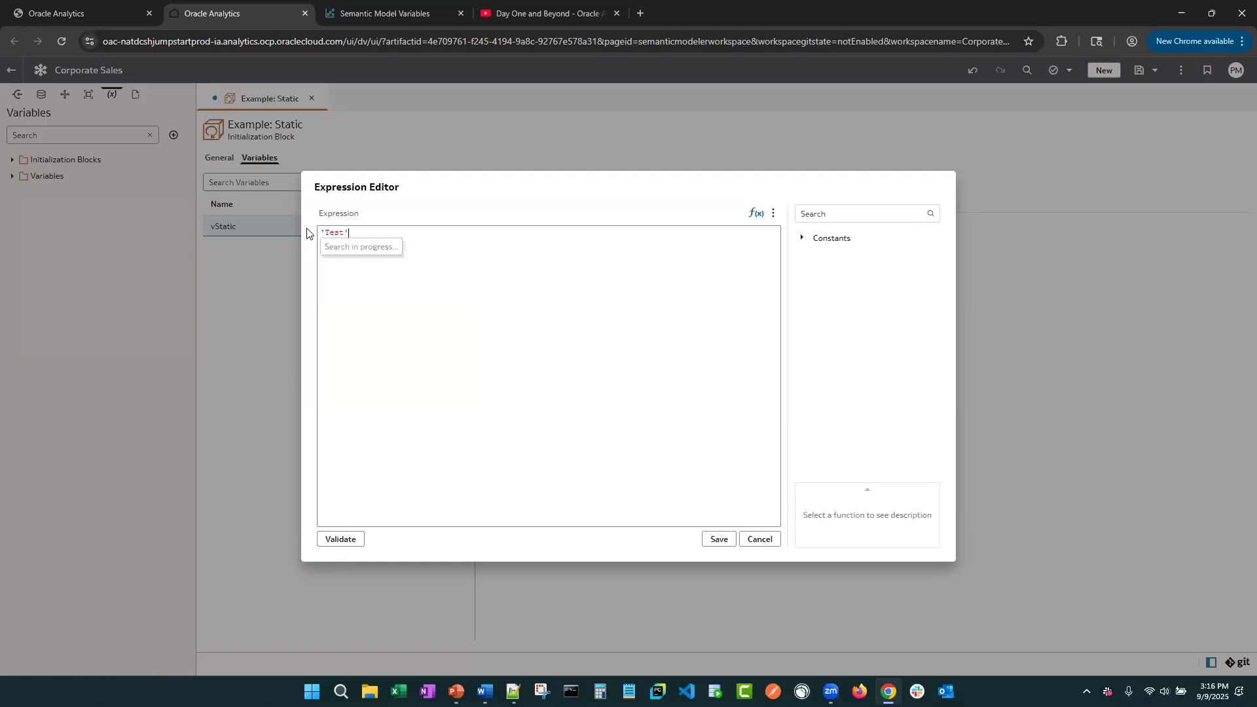
left_click(346, 539)
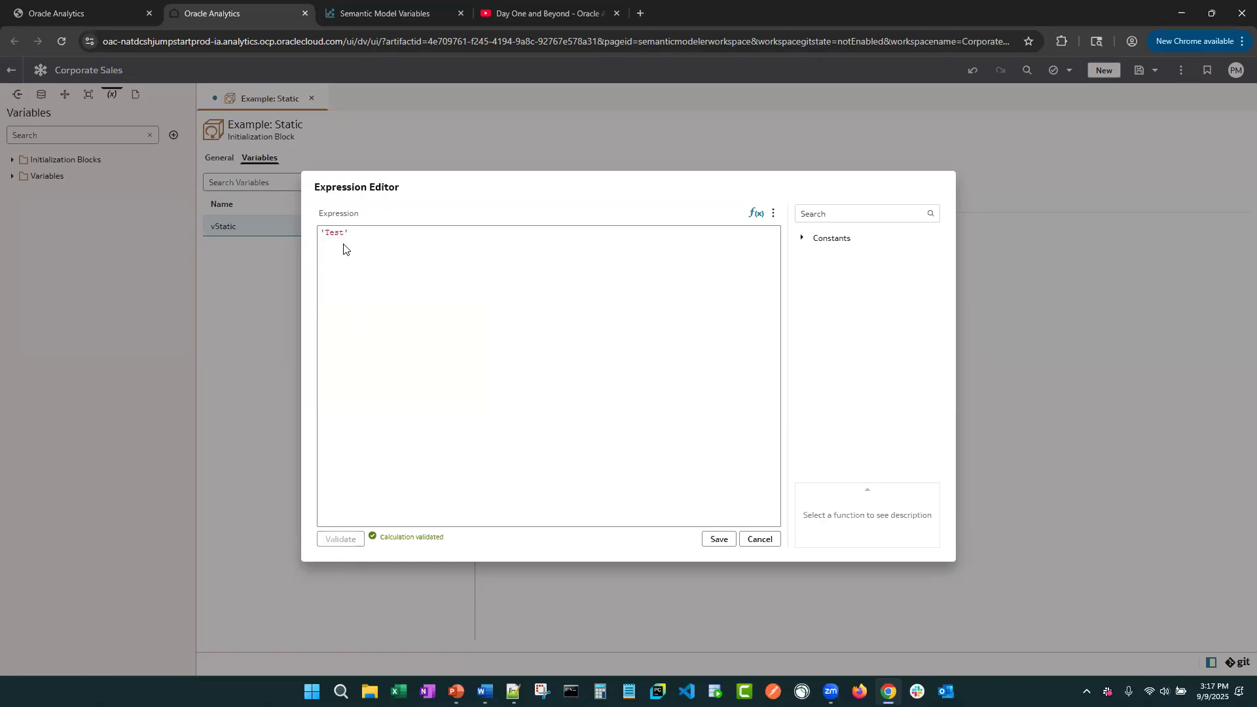
Step: Clear the vStatic expression and insert the Date constant template from the Constants functions
left_click_drag(362, 233, 291, 230)
key("BackSpace")
left_click(802, 240)
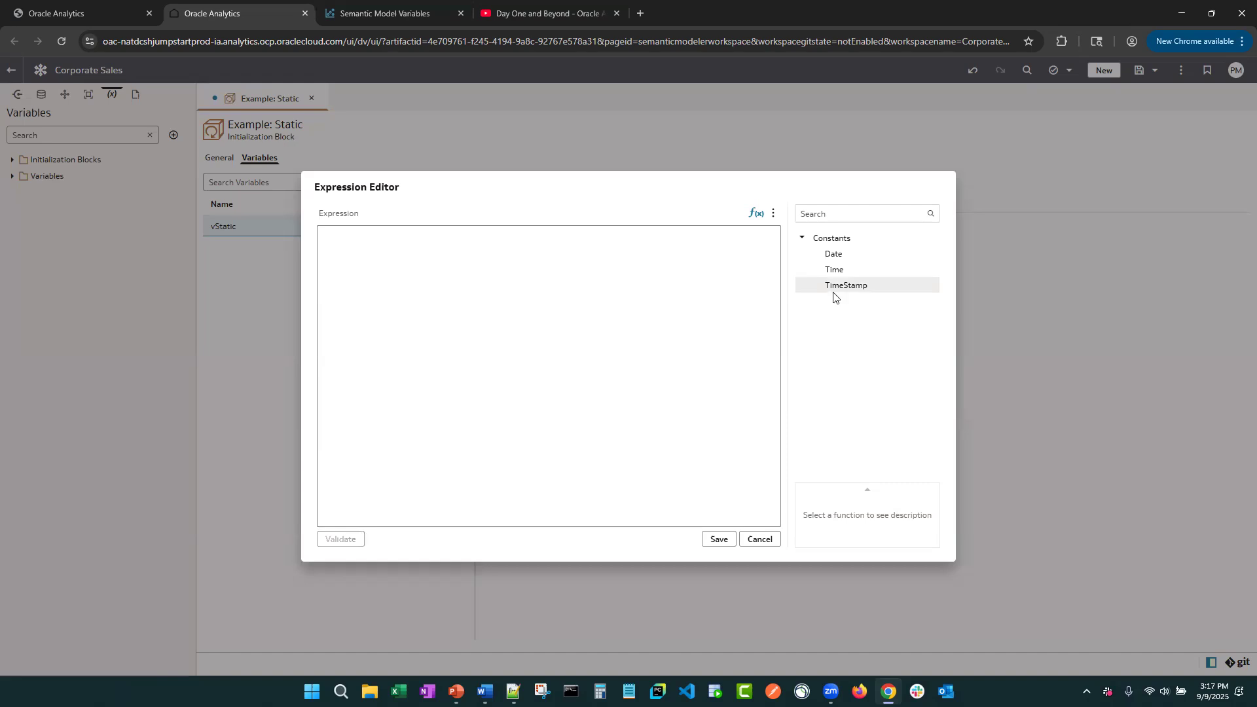
double_click(843, 257)
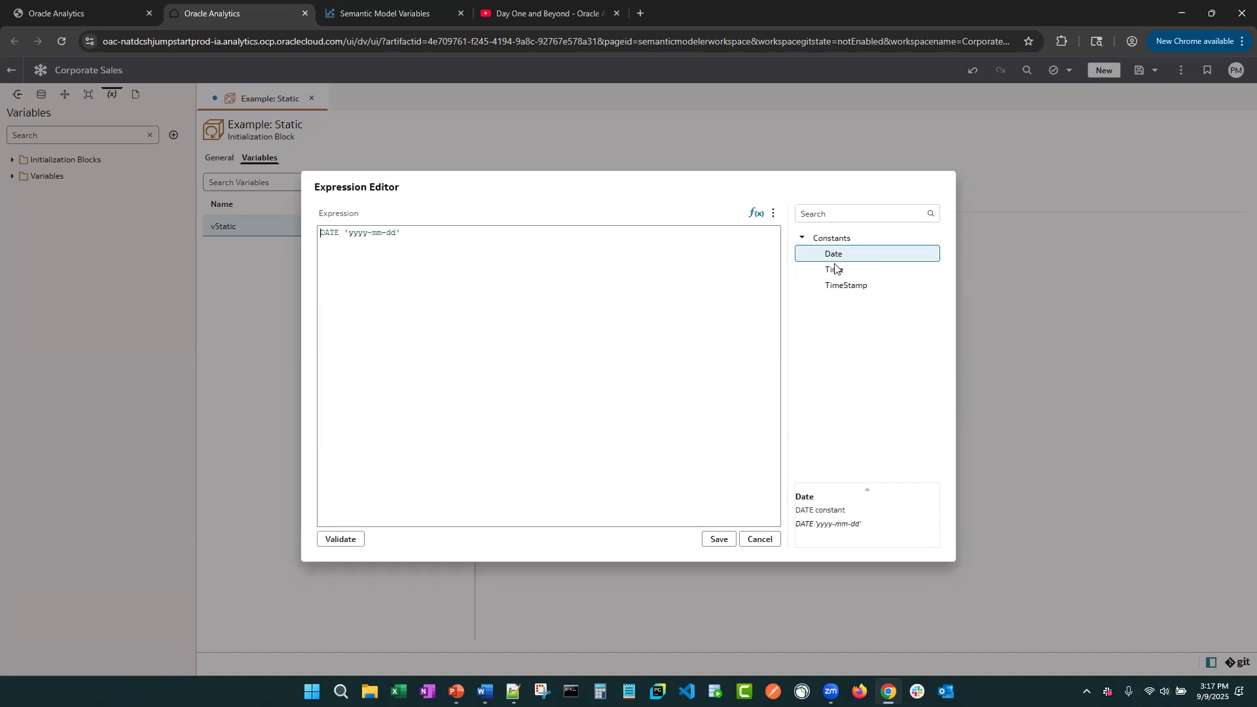
Step: Complete the expression as DATE '2025-01-12', validate it and save it as the value of vStatic
double_click(358, 232)
type("2025")
key("BackSpace")
key("BackSpace")
type("01")
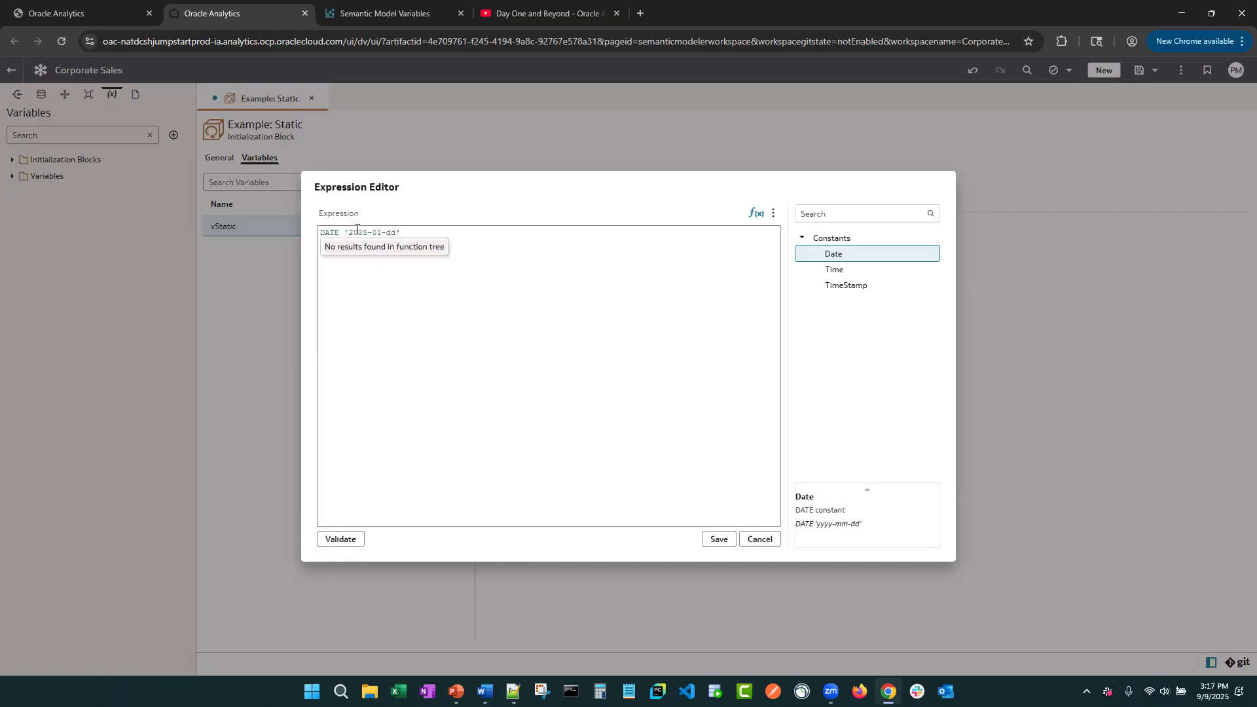
key("BackSpace")
key("BackSpace")
type("12")
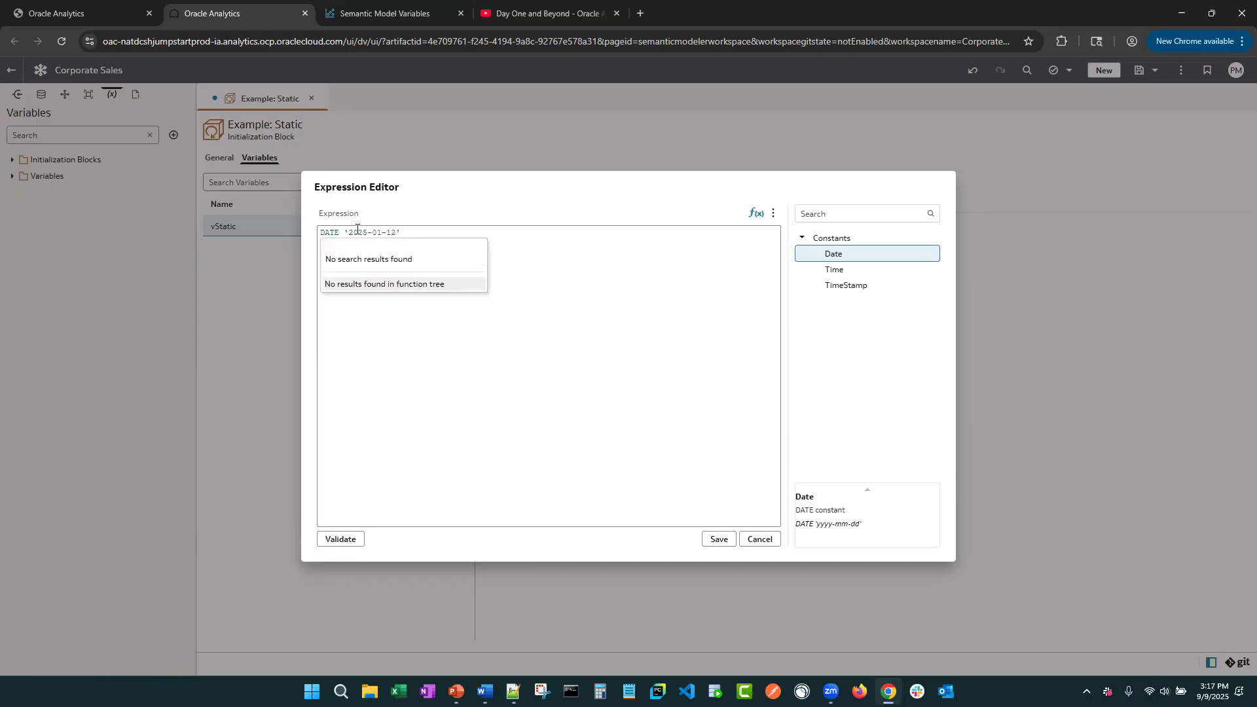
left_click(373, 326)
left_click(351, 539)
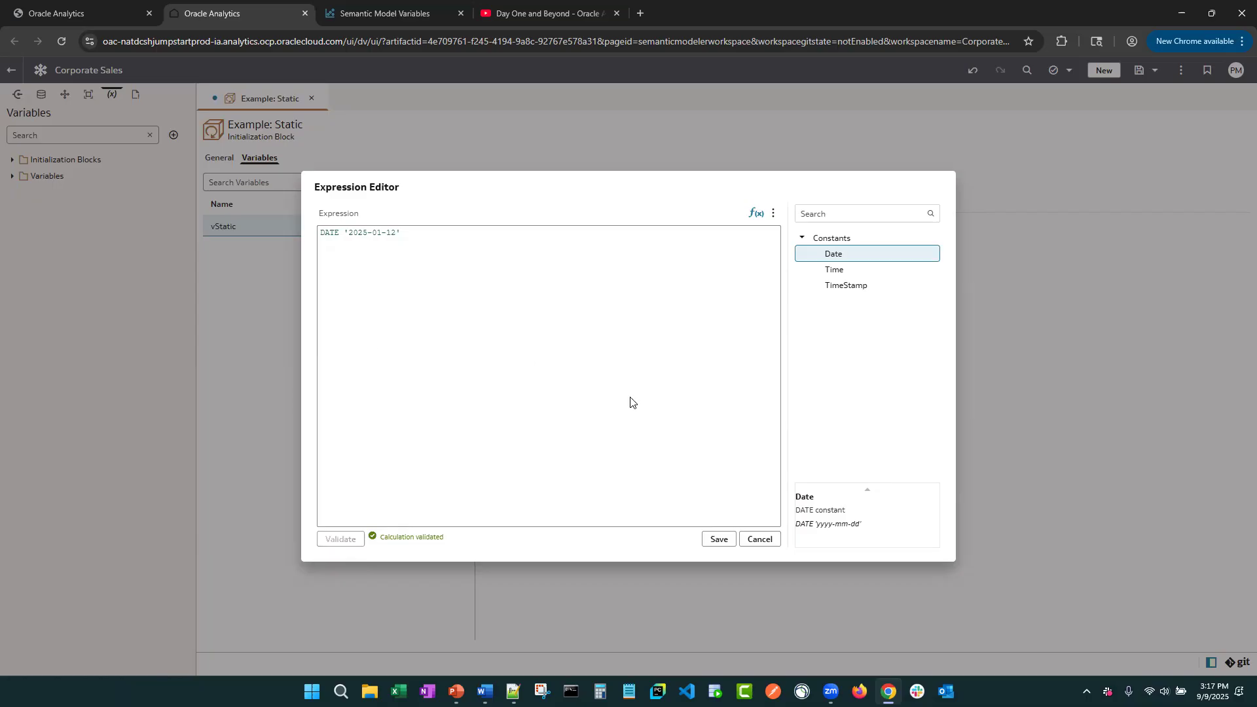
left_click(719, 539)
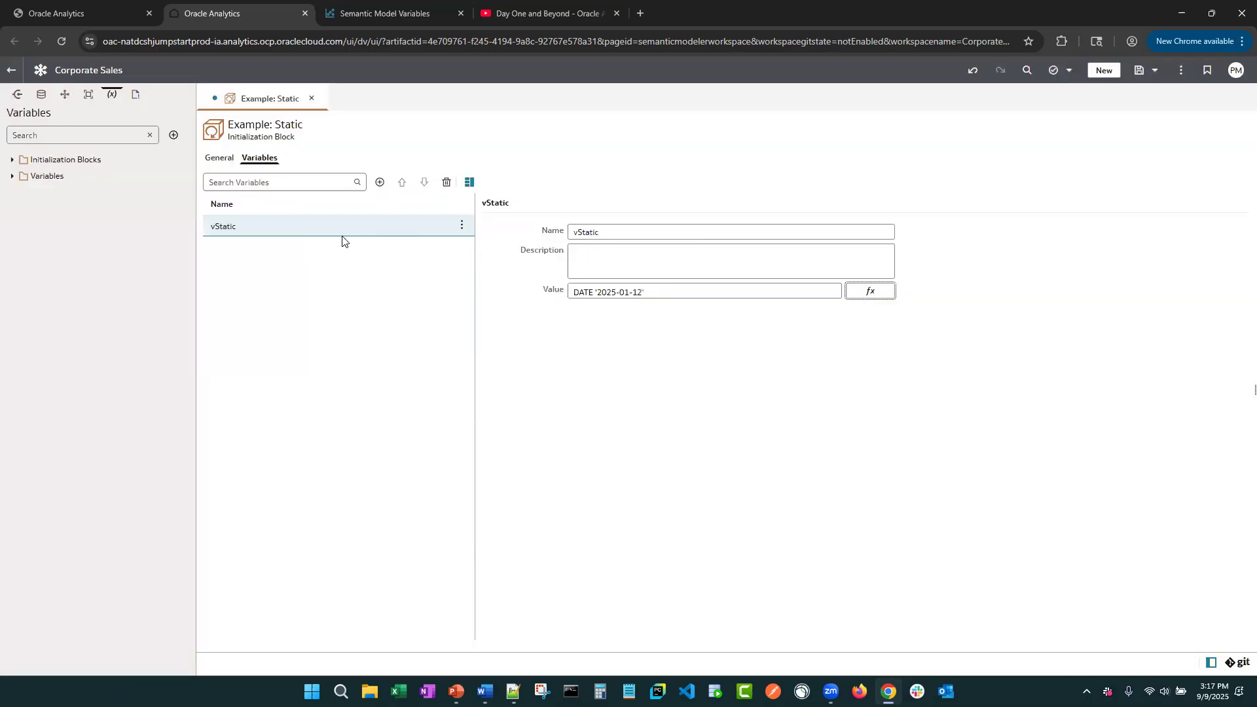
left_click(379, 182)
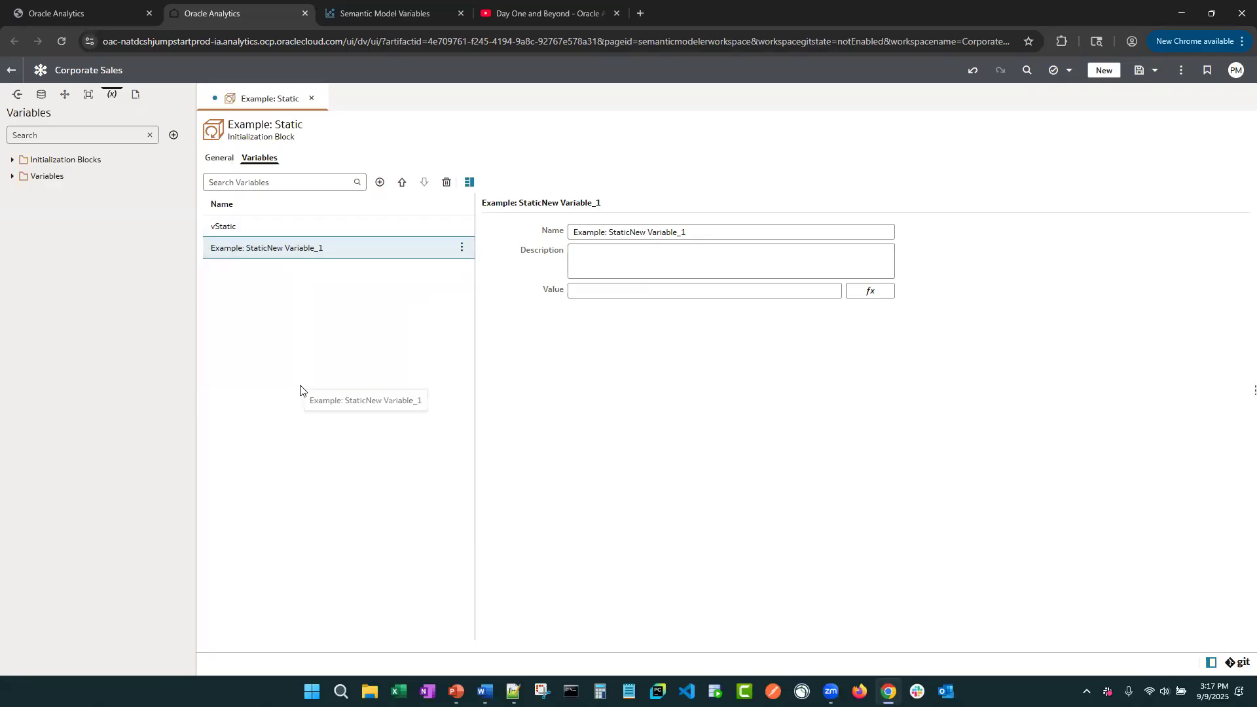
left_click(446, 182)
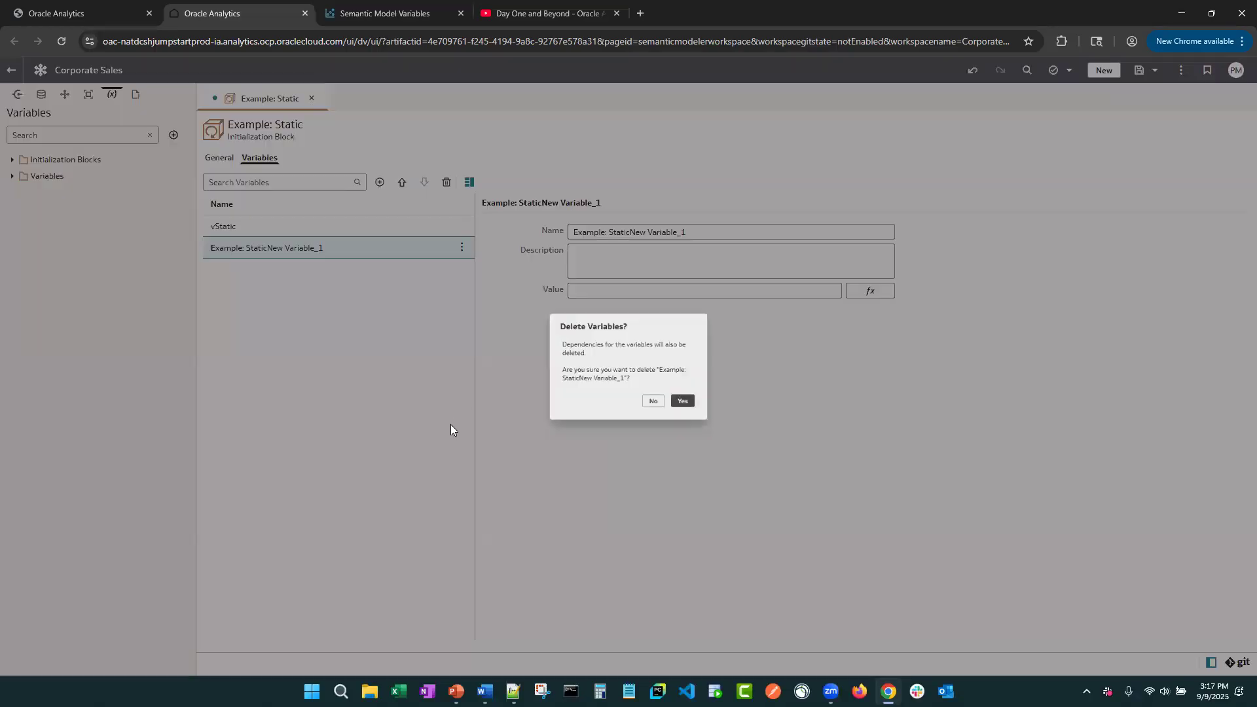
left_click(693, 409)
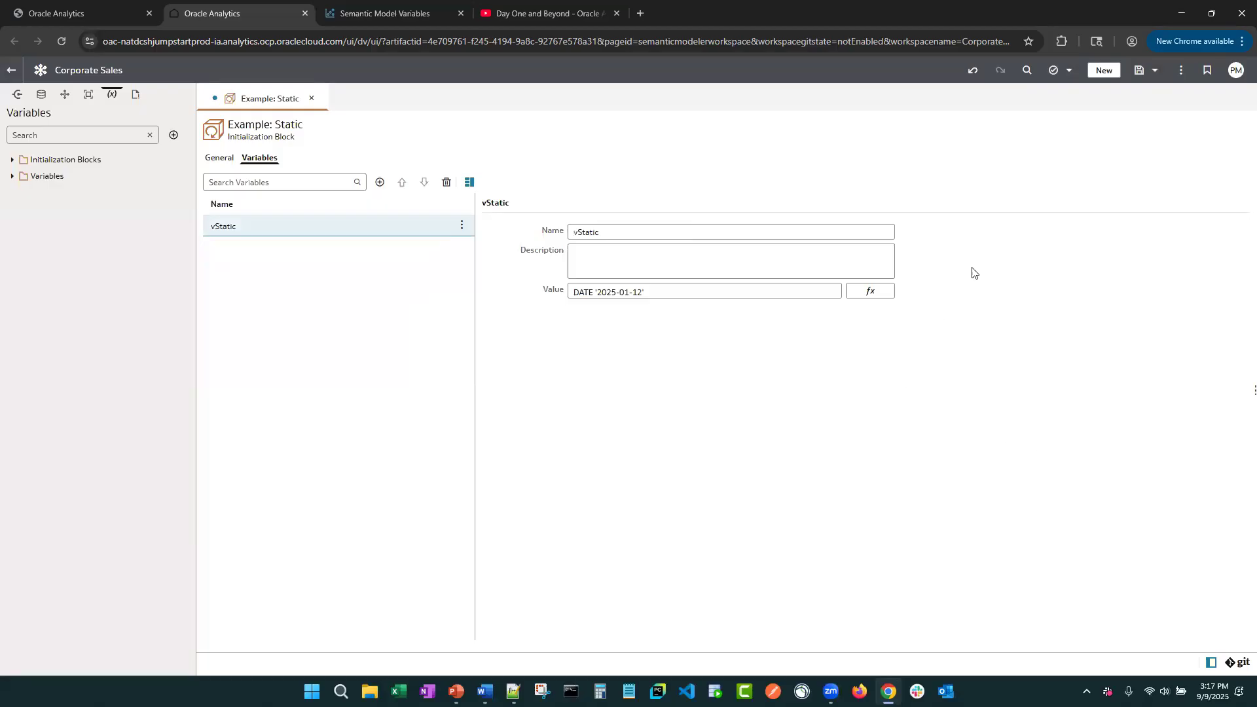
Step: Save and close the Example: Static initialization block, and delete it from the semantic model's initialization blocks
left_click(1142, 76)
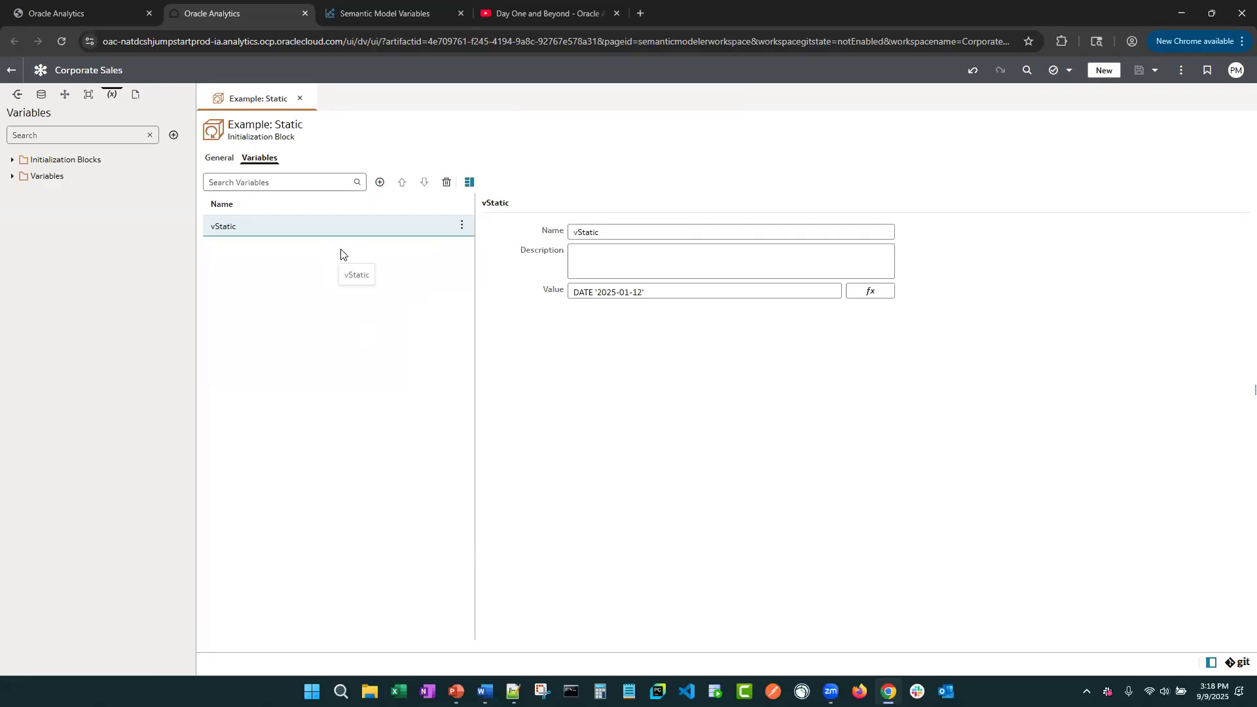
left_click(300, 98)
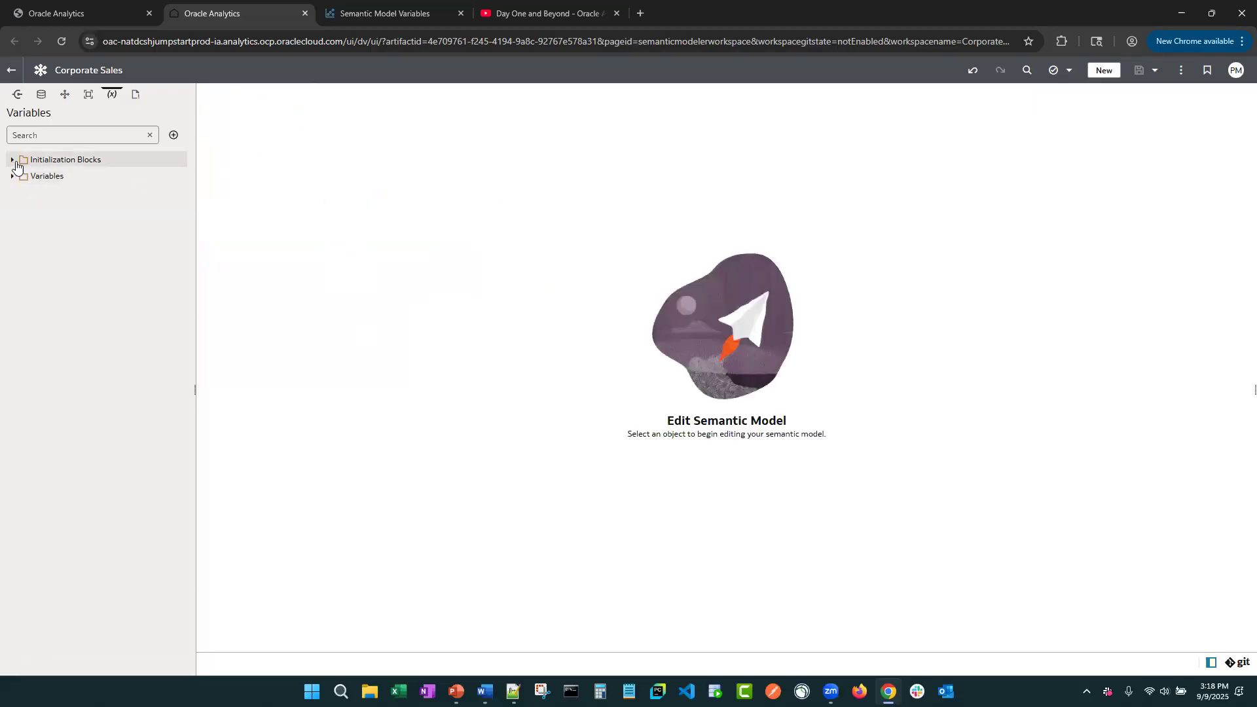
left_click(11, 161)
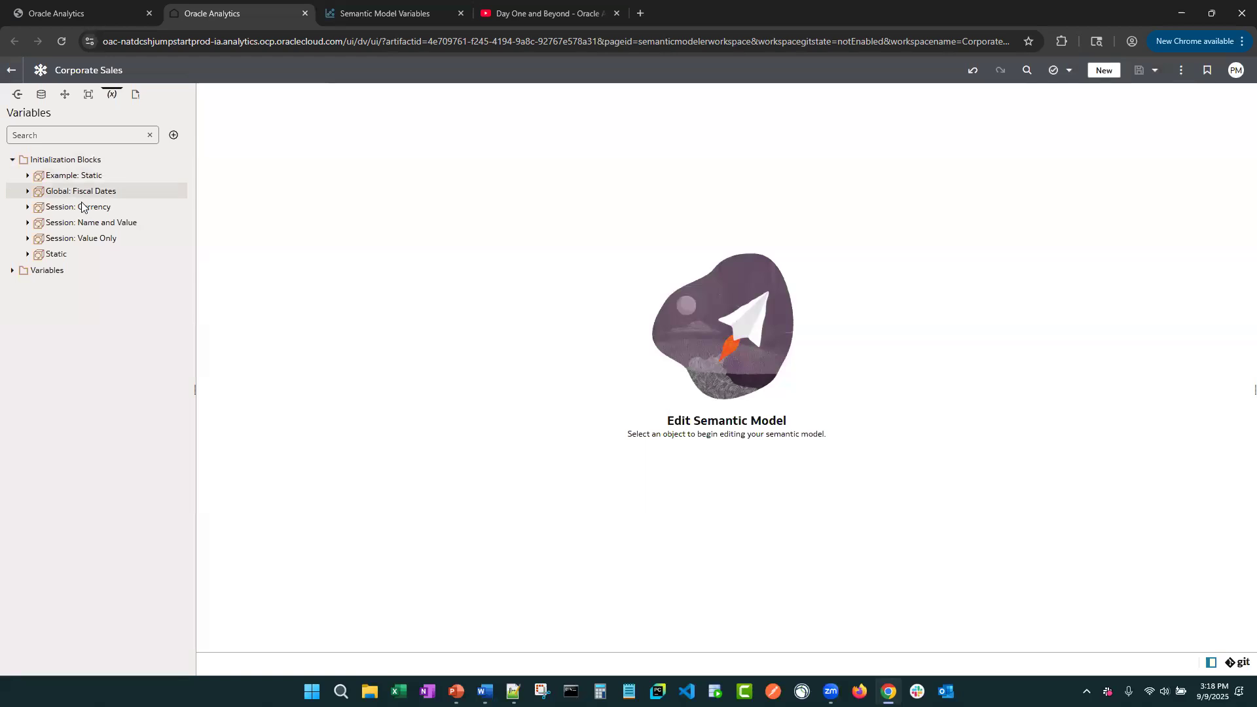
right_click(88, 182)
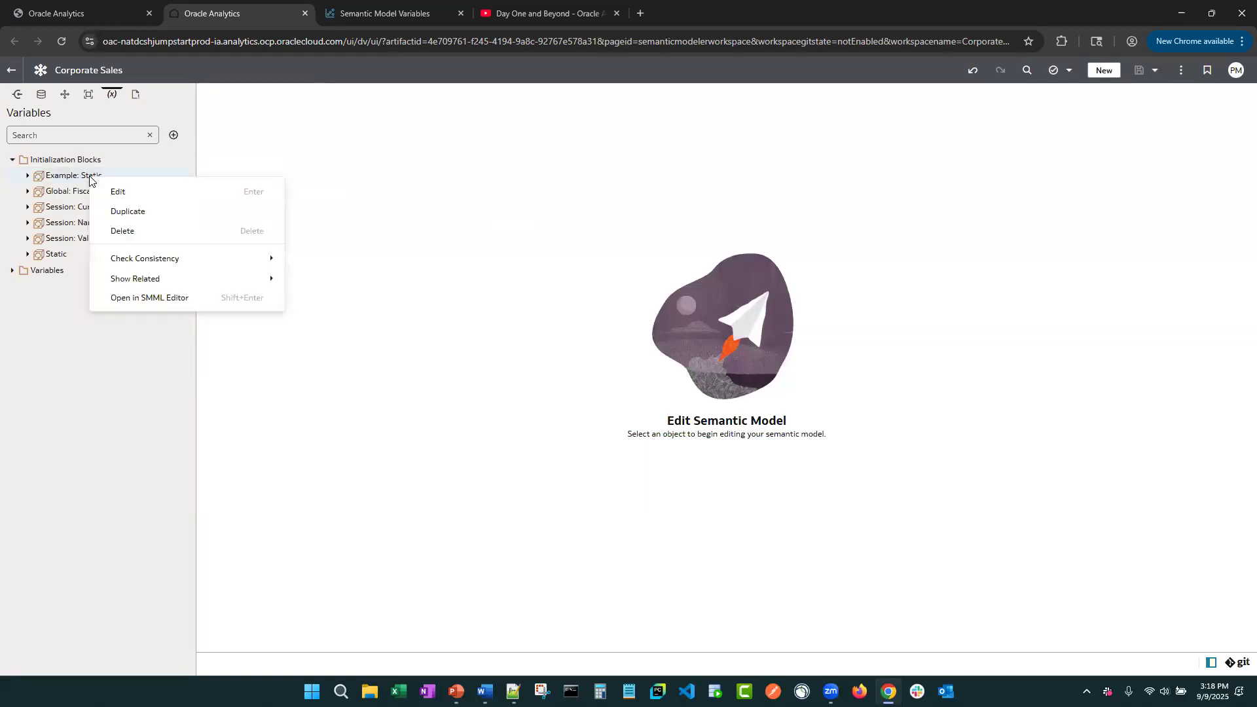
left_click(137, 233)
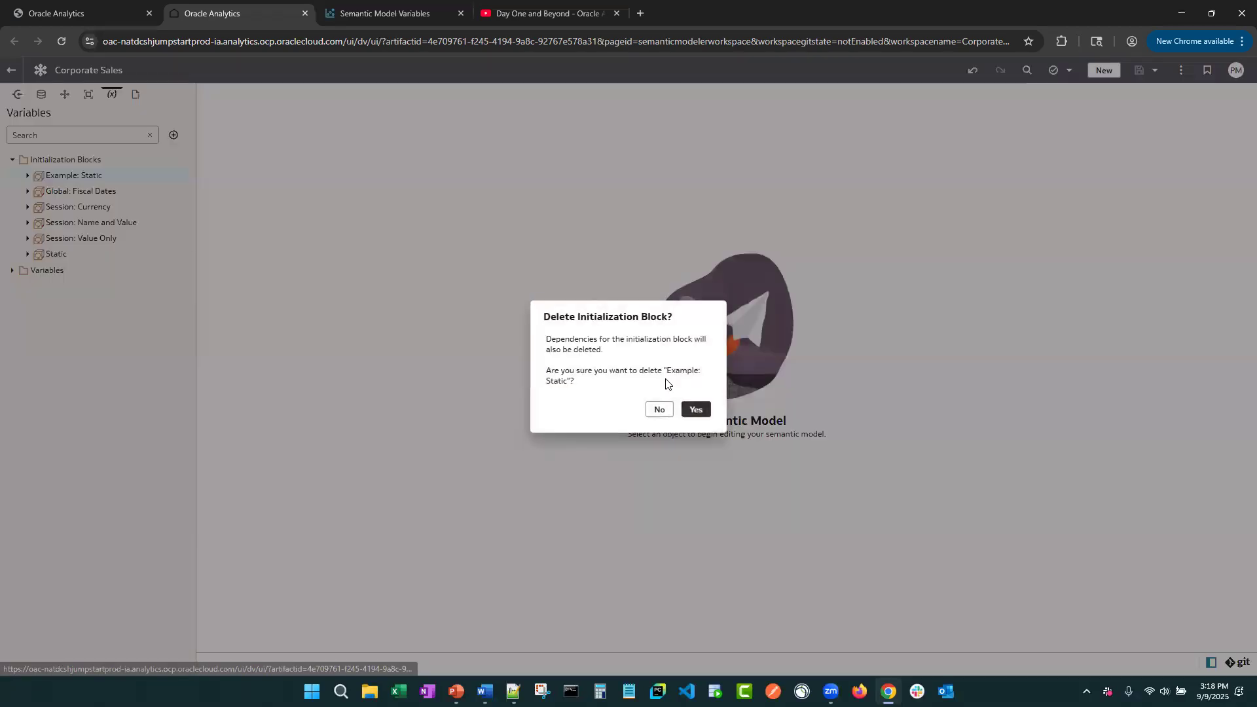
left_click(693, 409)
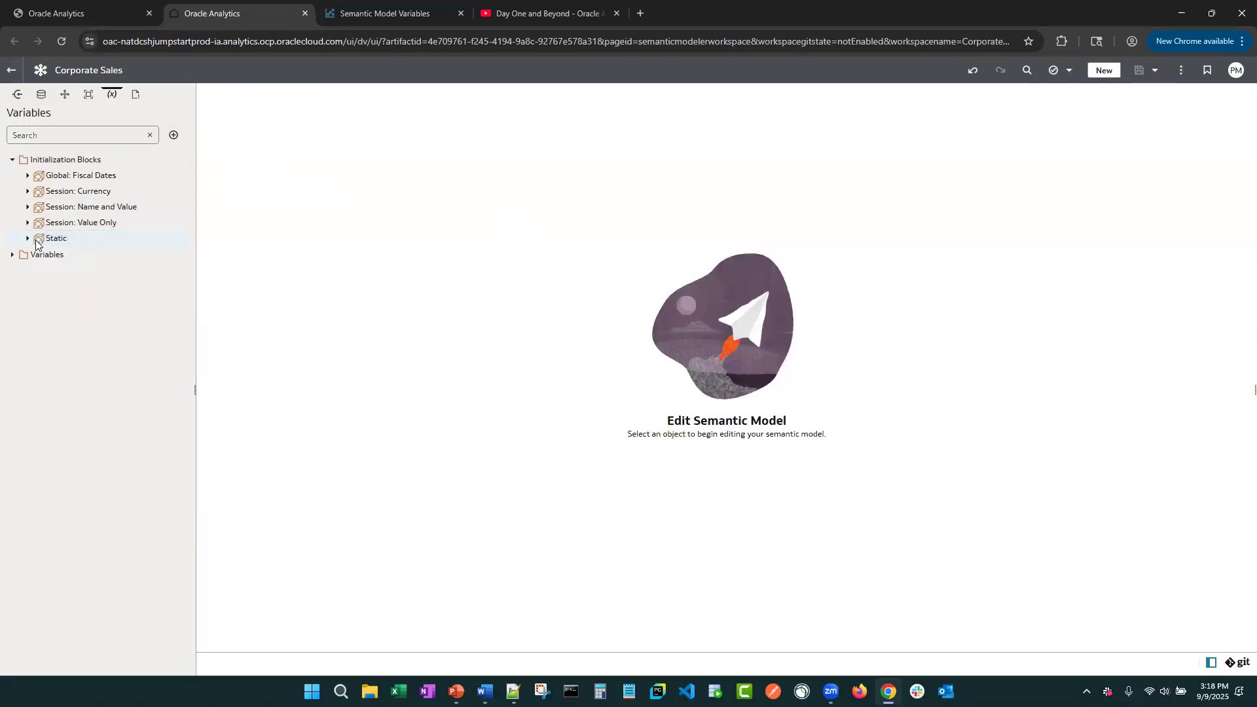
Step: Open the existing Static initialization block, review its general properties and variables, and close it
left_click(46, 241)
left_click(212, 161)
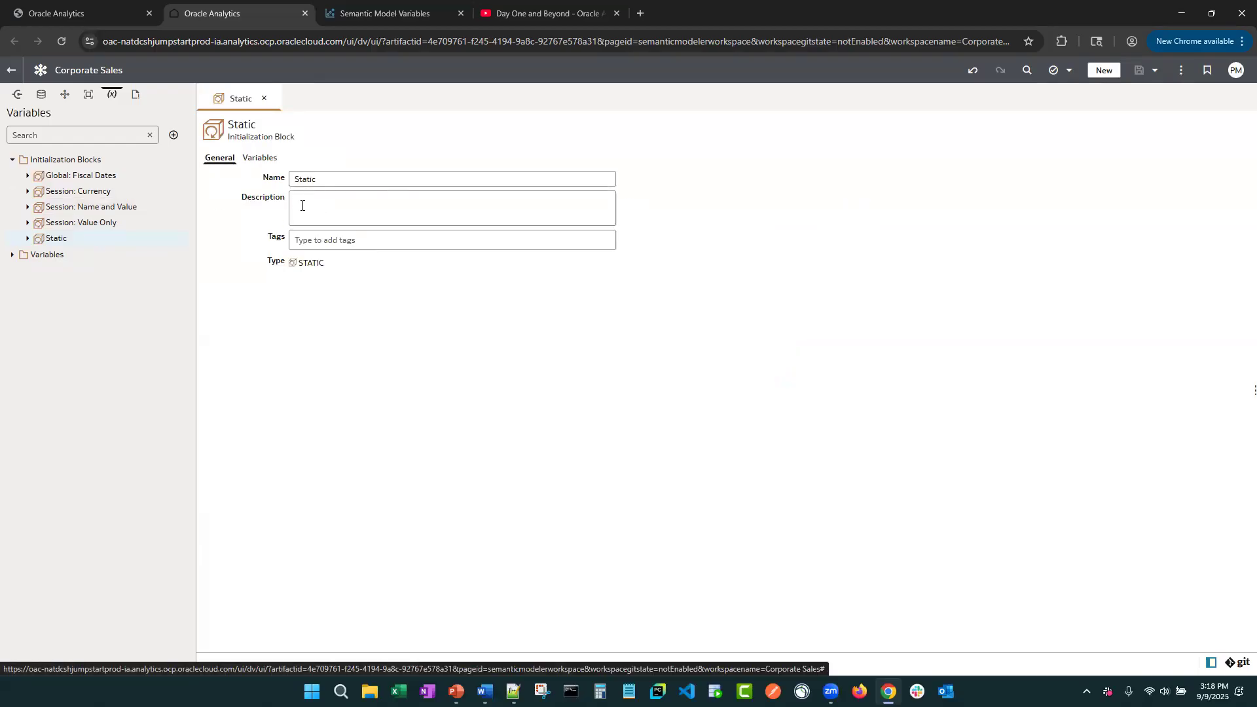
left_click(258, 161)
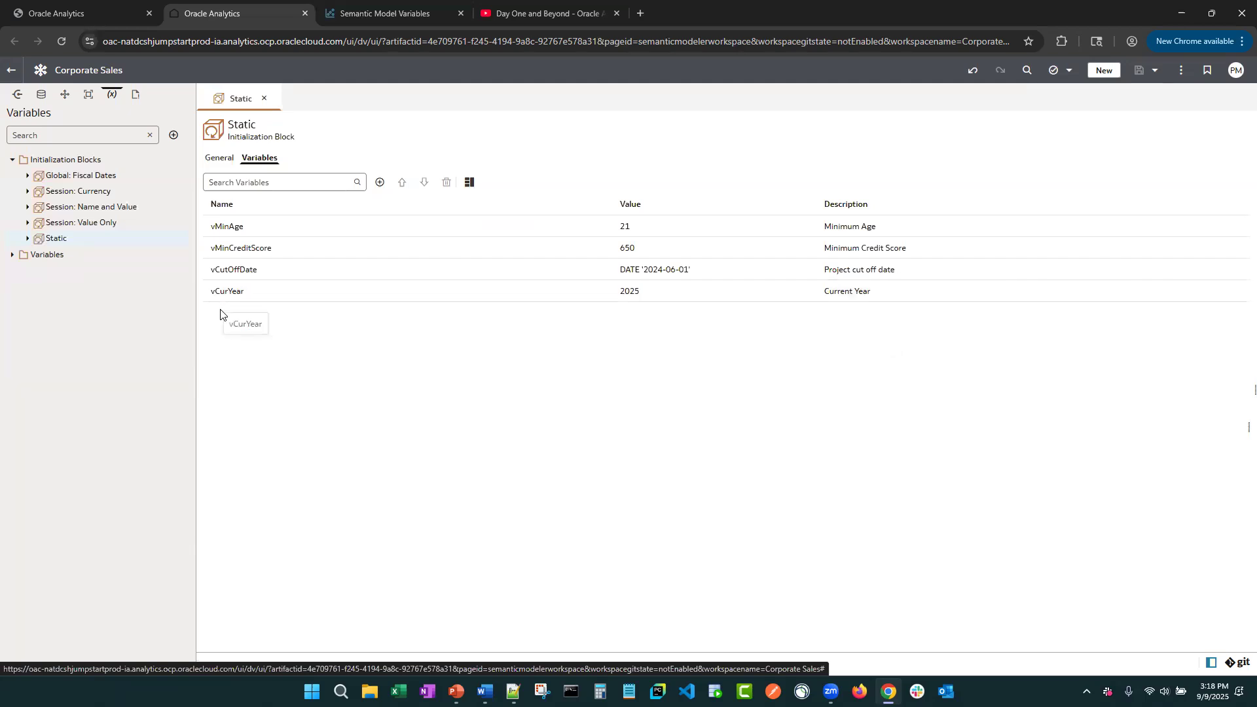
left_click(264, 98)
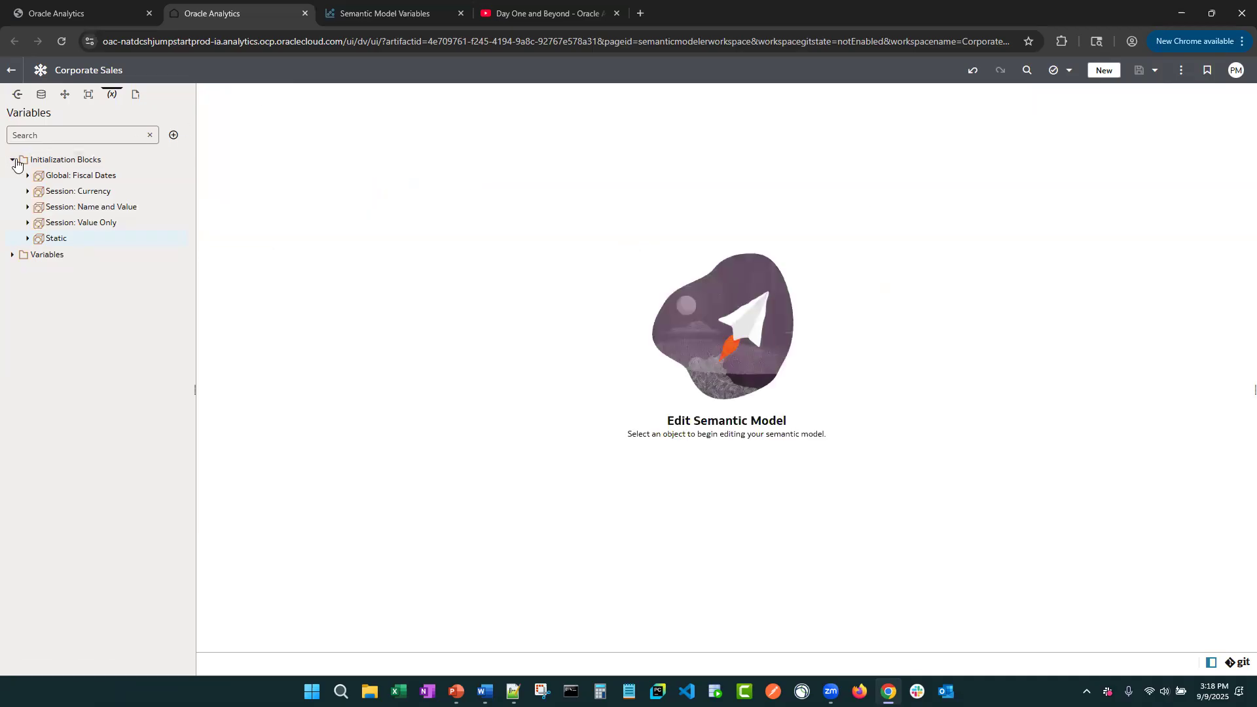
Step: Create an initialization block named Example: Global with the type Global
left_click(174, 141)
left_click(247, 157)
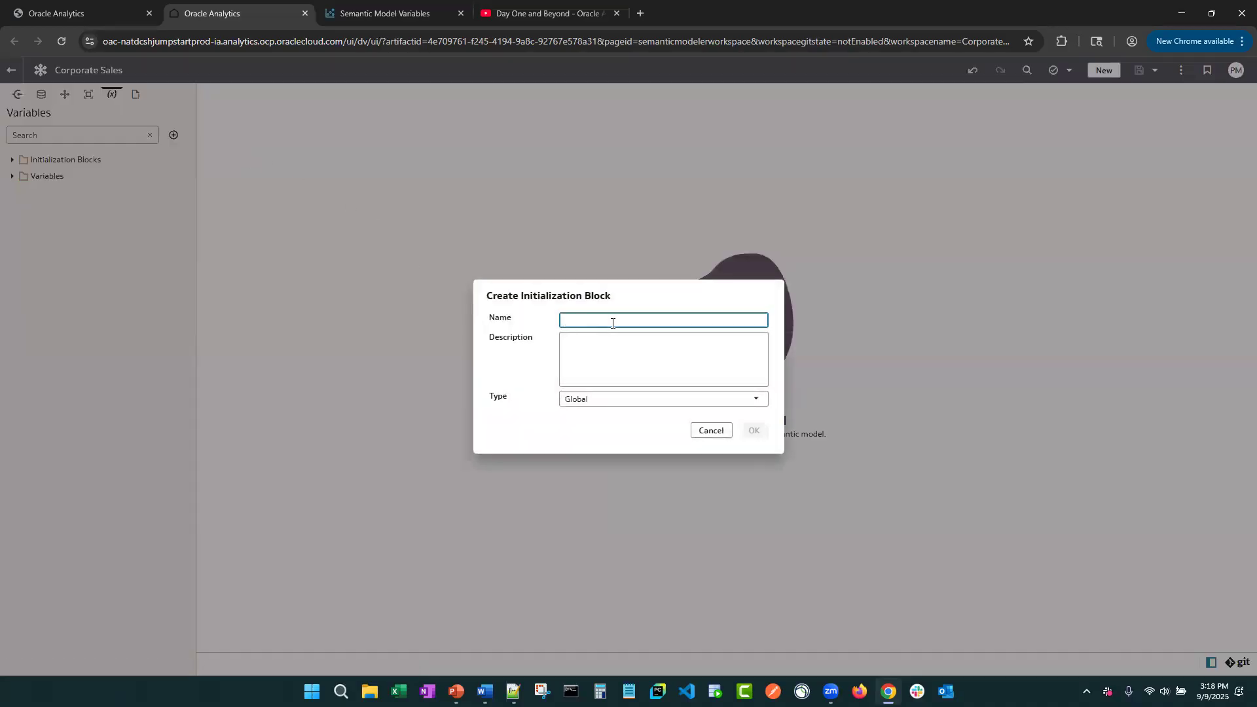
type("Example: Global")
left_click(754, 431)
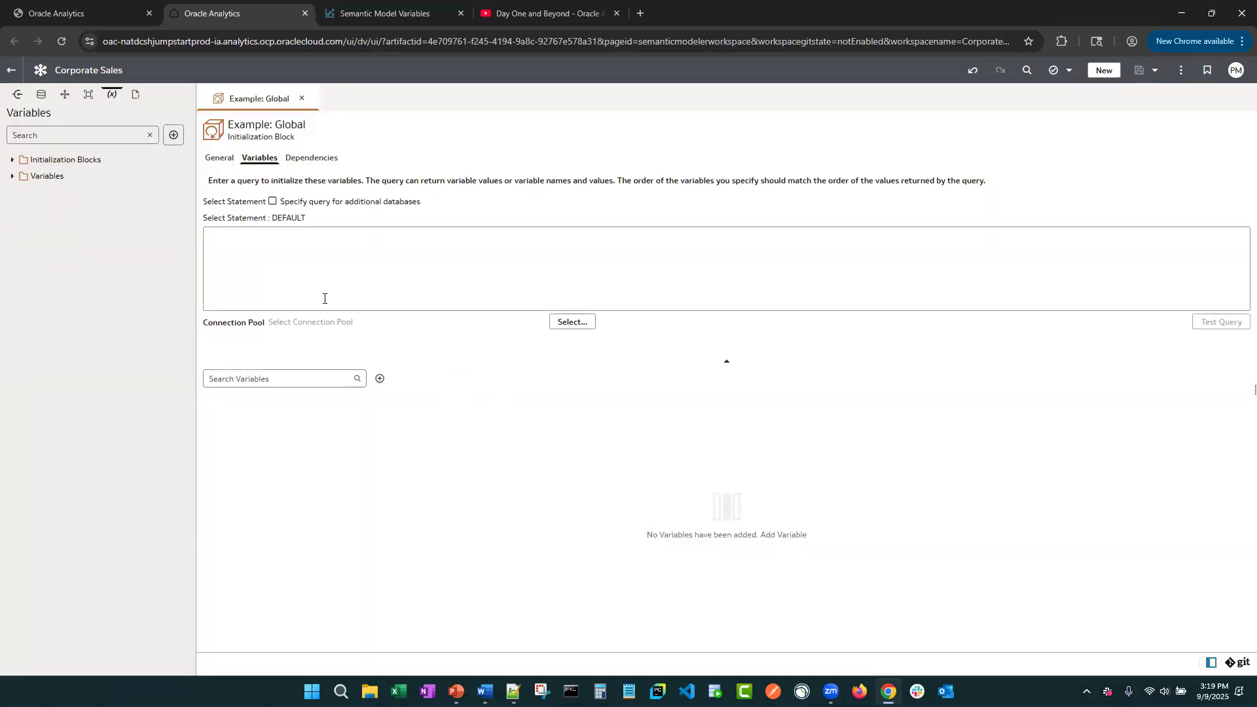
Step: Review the refresh schedule settings and available interval units of the Example: Global block, and return to its variables
left_click(212, 161)
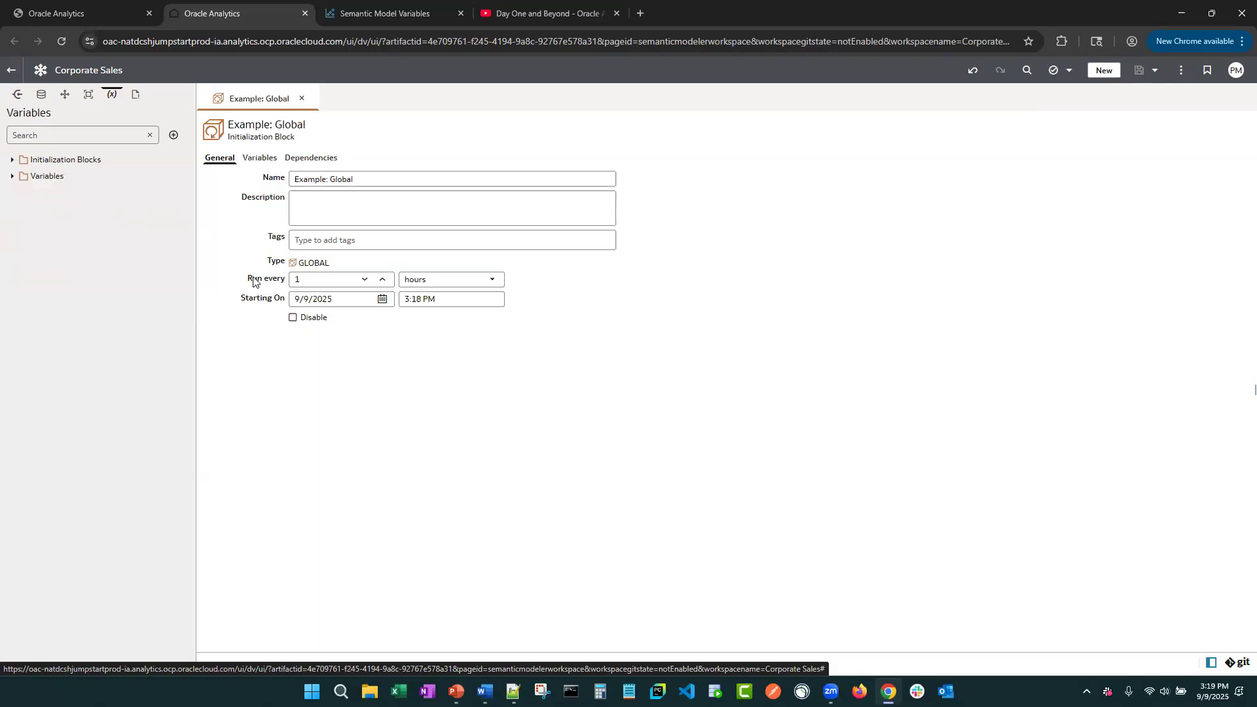
left_click(493, 280)
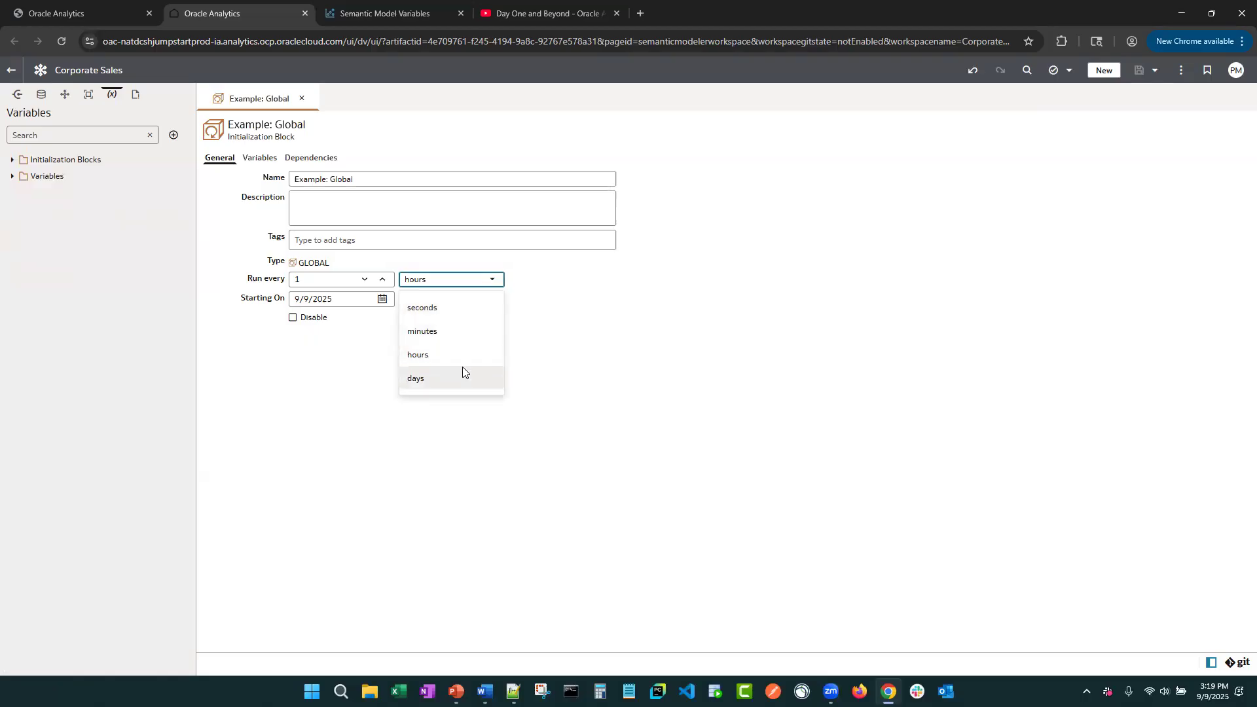
left_click(531, 361)
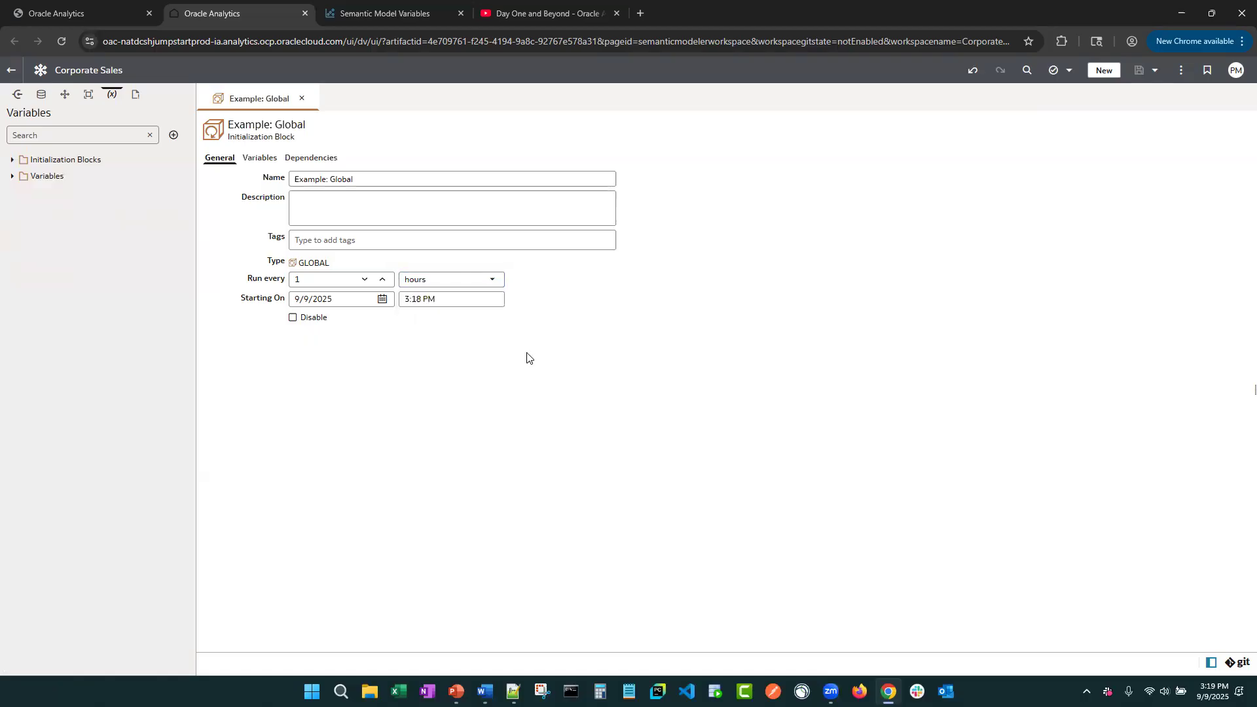
left_click(259, 162)
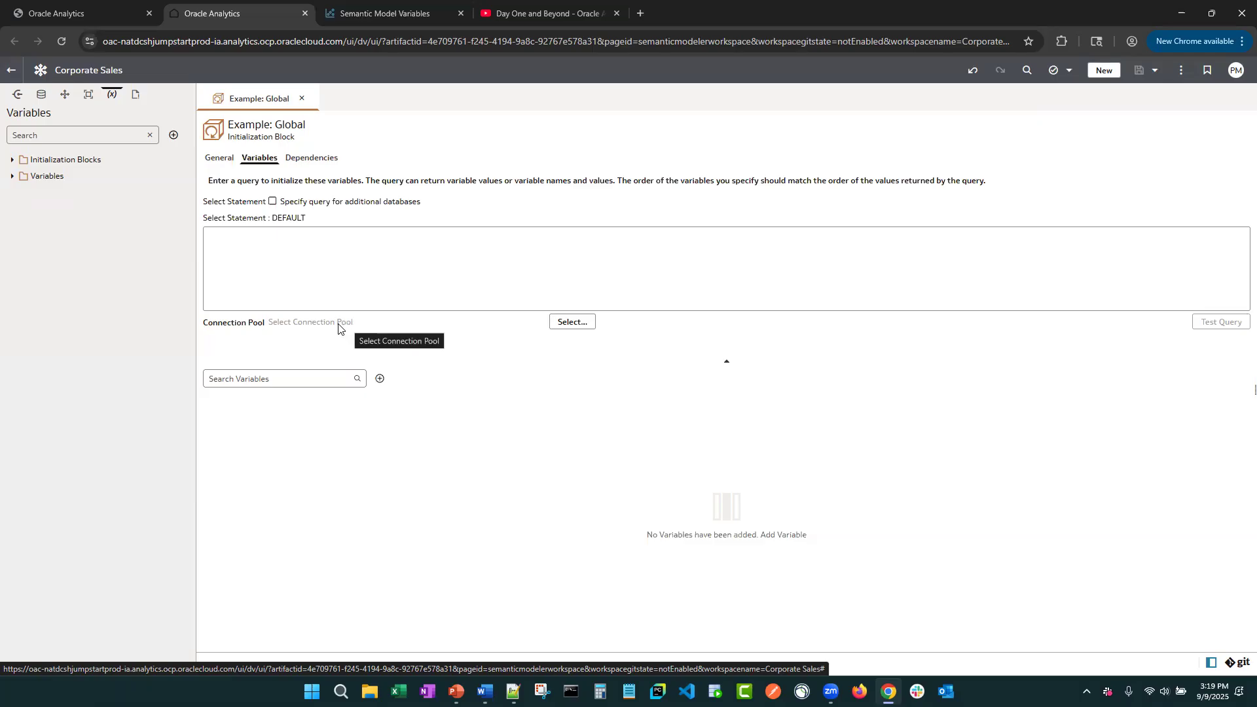
Step: Review the connection pools of the ADW 23ai (Prod) database in the physical layer, and return to the Example: Global block
left_click(41, 96)
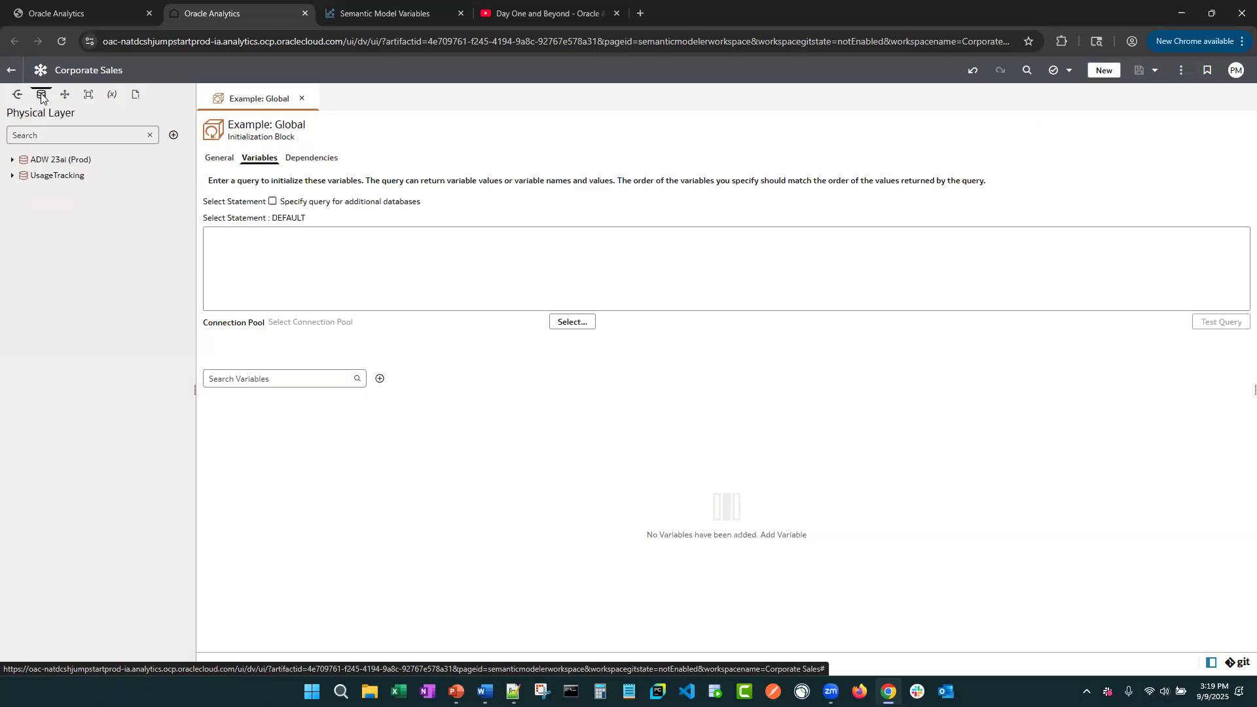
double_click(56, 163)
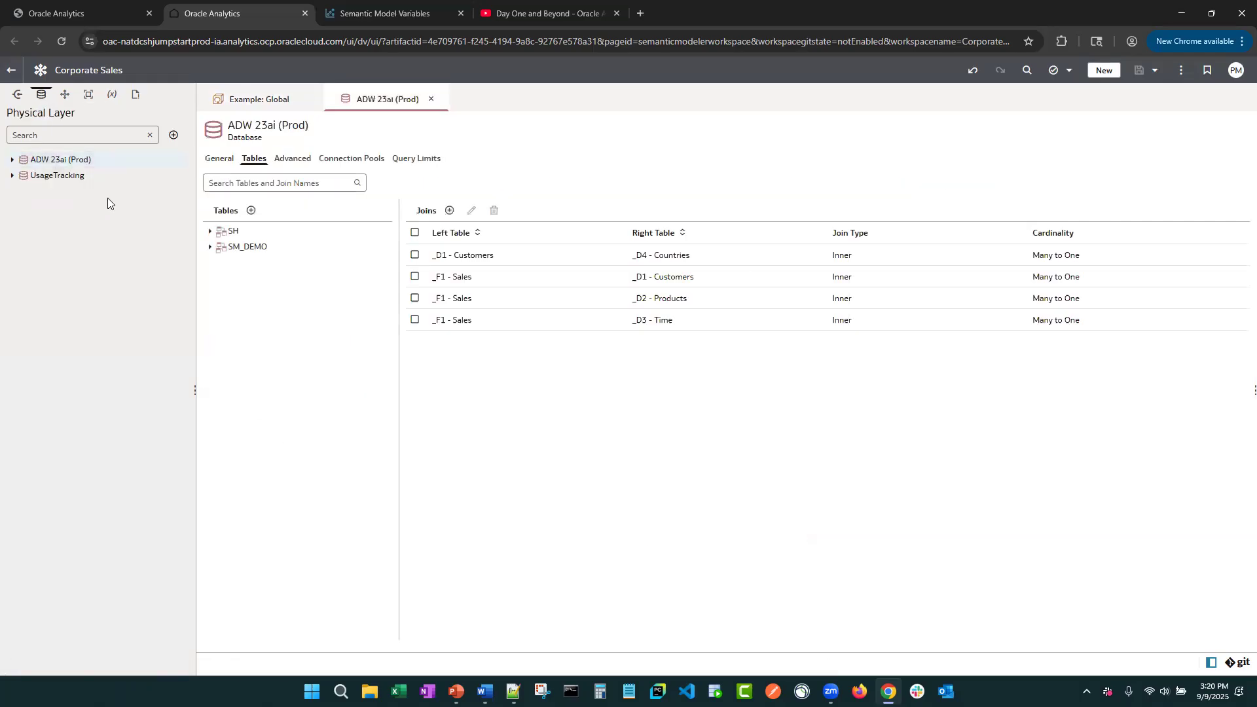
left_click(332, 163)
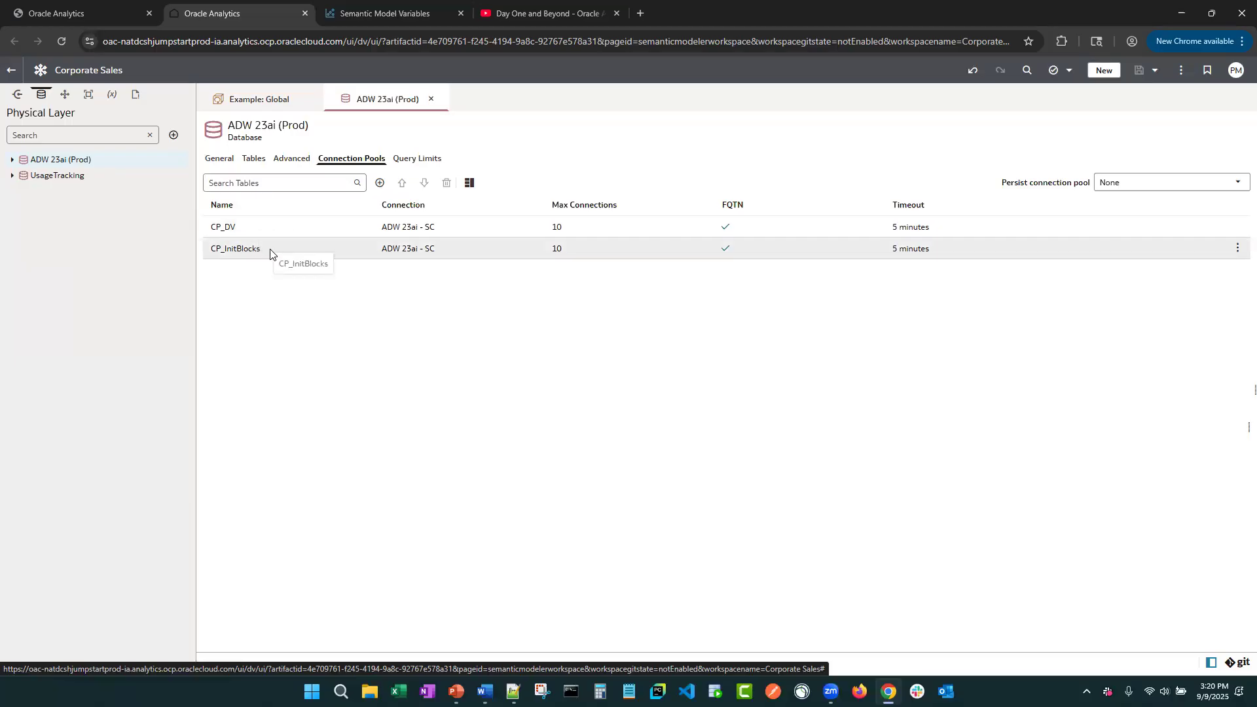
left_click(259, 100)
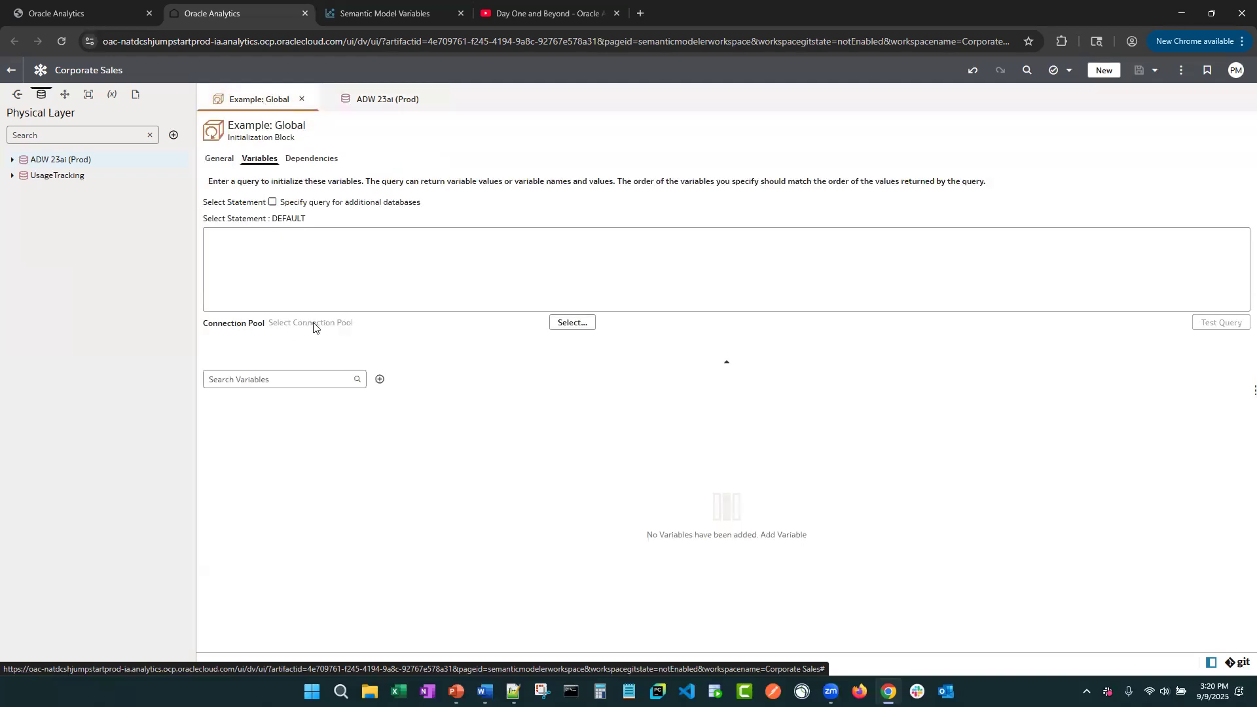
Step: Select CP_InitBlocks under ADW 23ai (Prod) as the connection pool for the Example: Global block
left_click(569, 324)
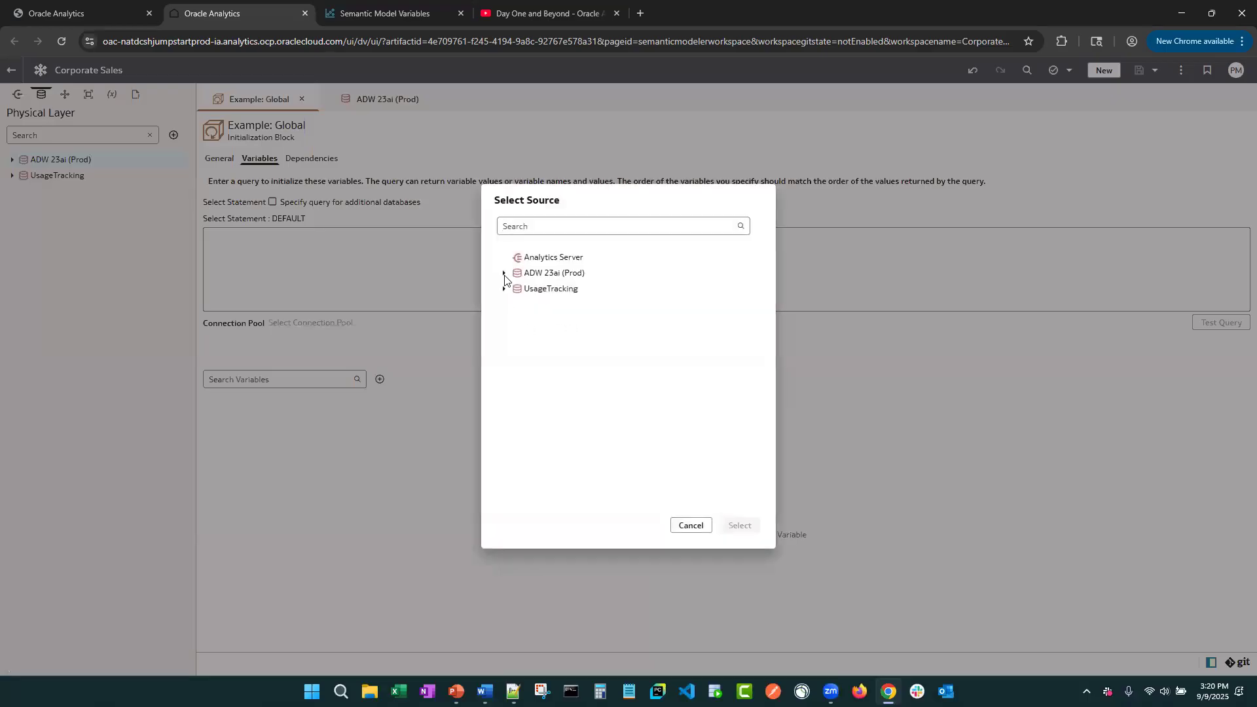
left_click(503, 273)
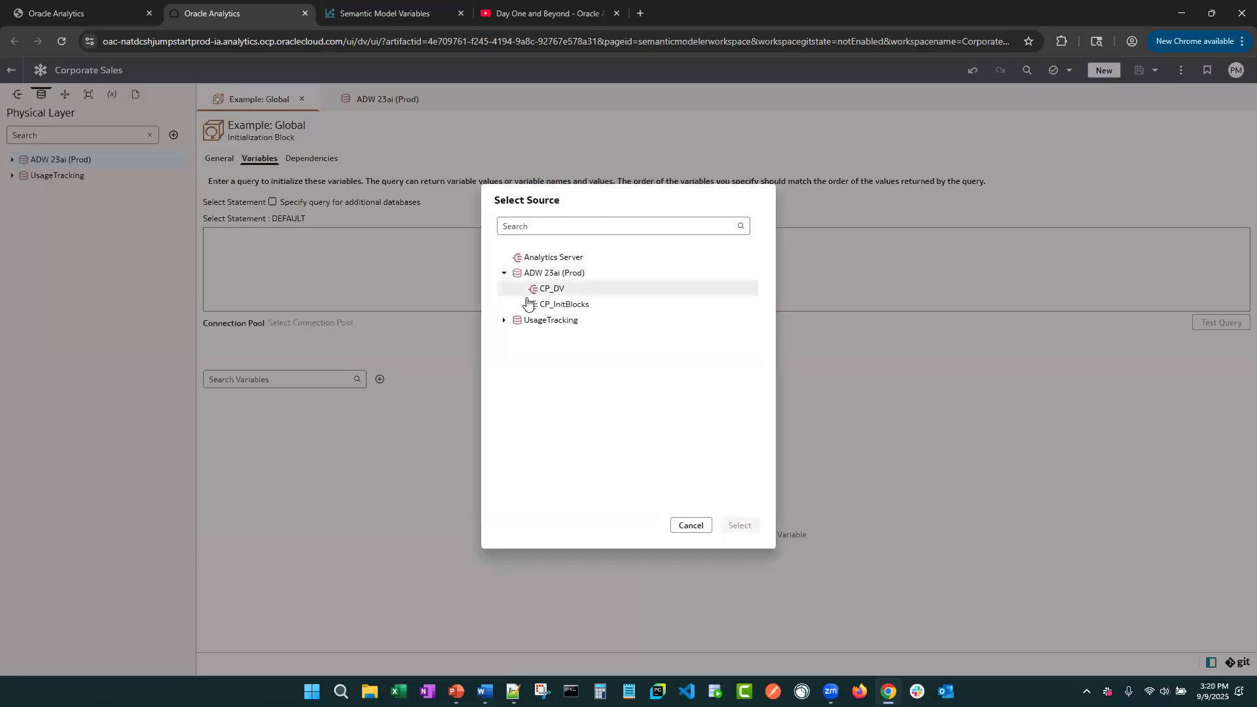
left_click(572, 305)
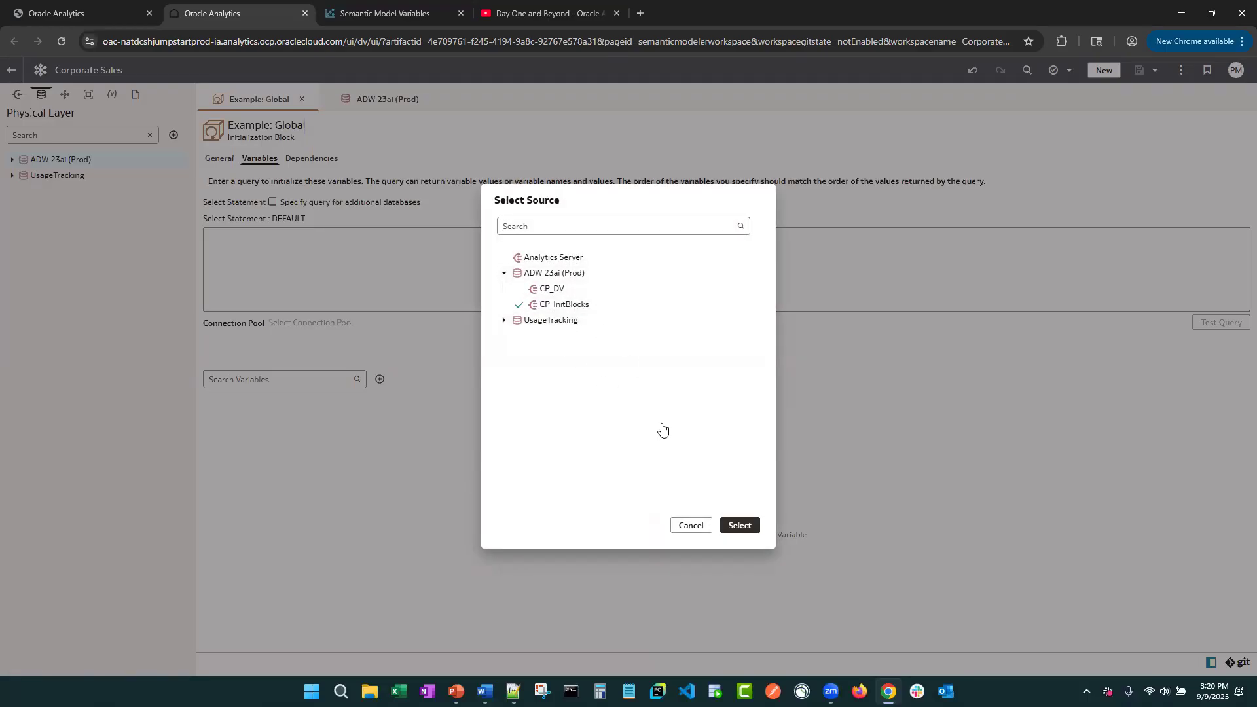
left_click(739, 526)
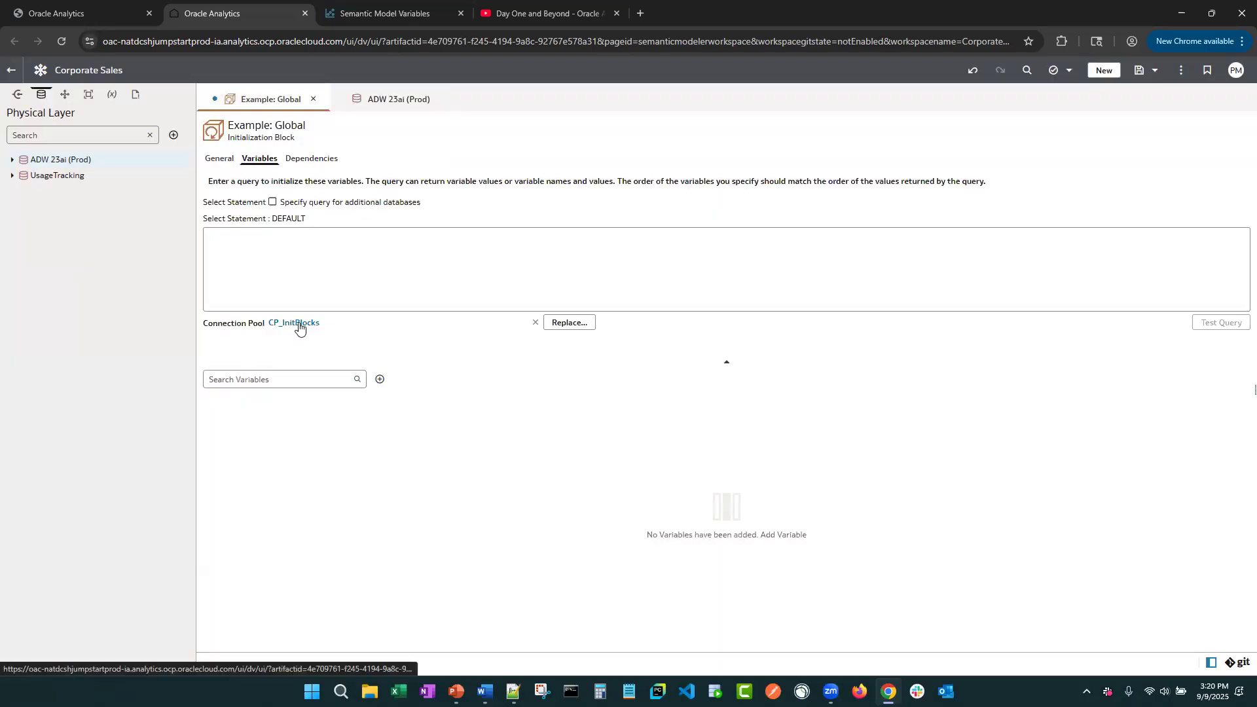
Step: Switch to the Semantic Model Variables workbook and filter the Global: Calendar Table by the day 09/09/2025 to examine its calendar and fiscal year
left_click(457, 691)
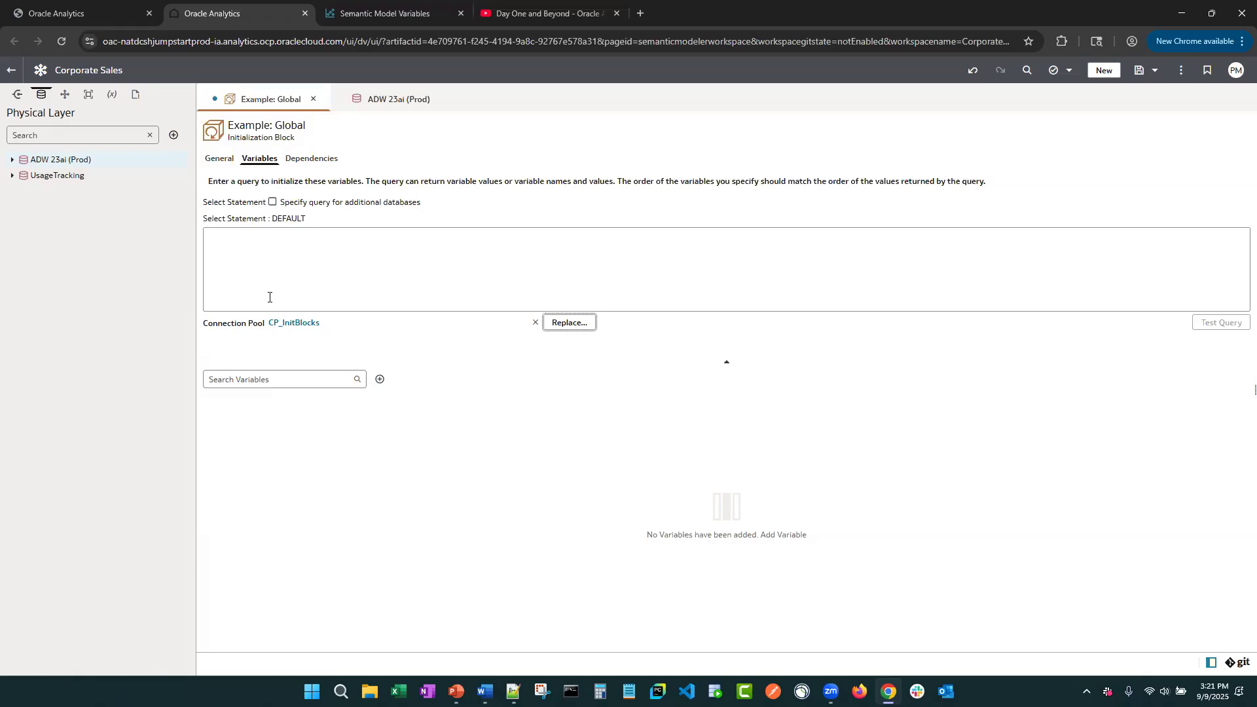
left_click(370, 13)
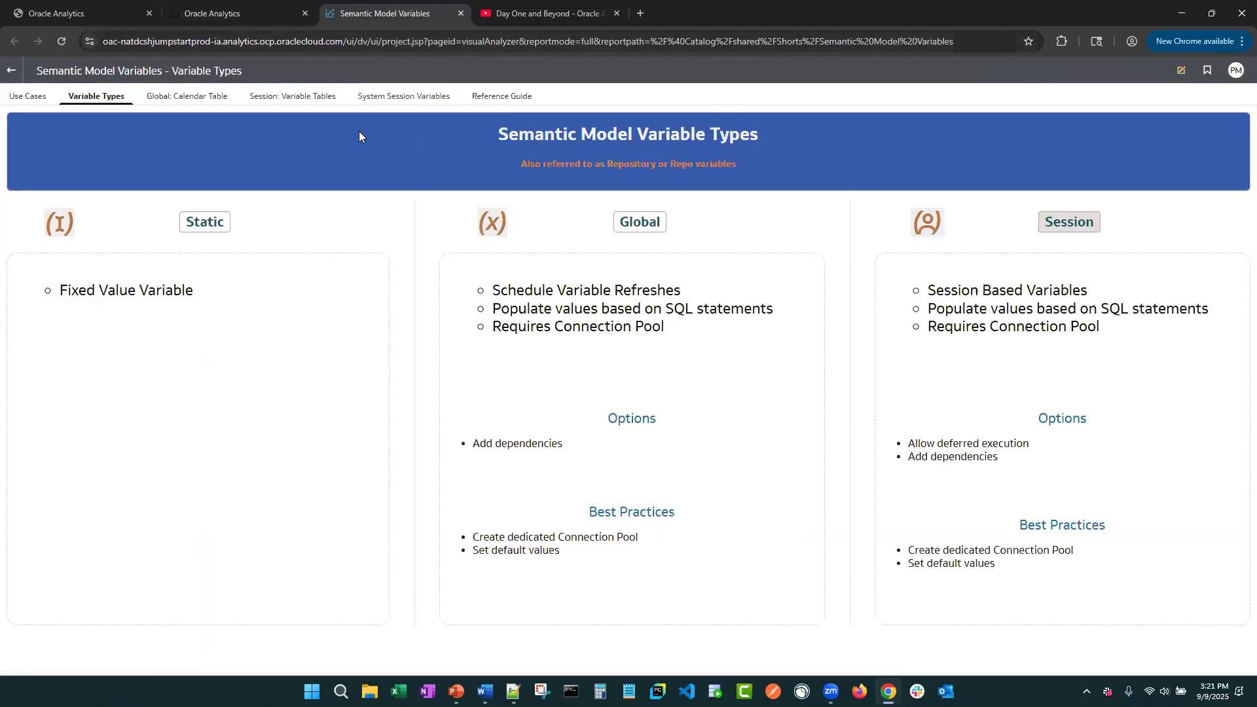
left_click(178, 103)
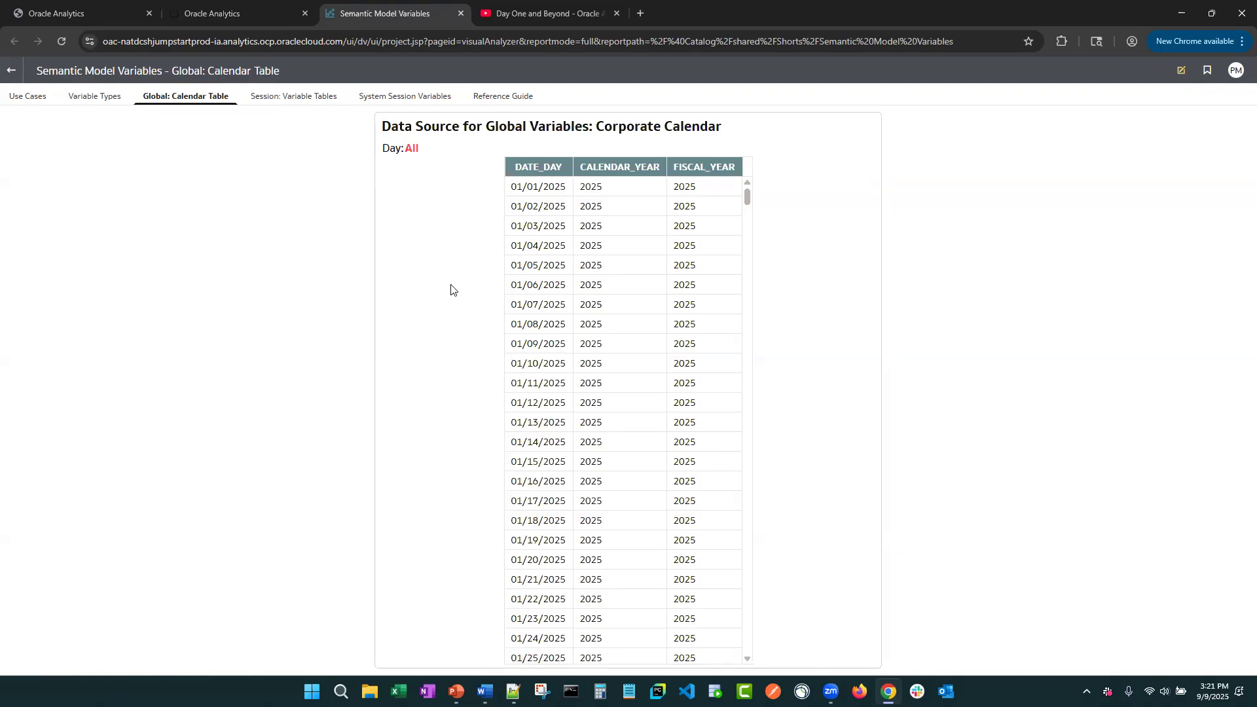
left_click(410, 149)
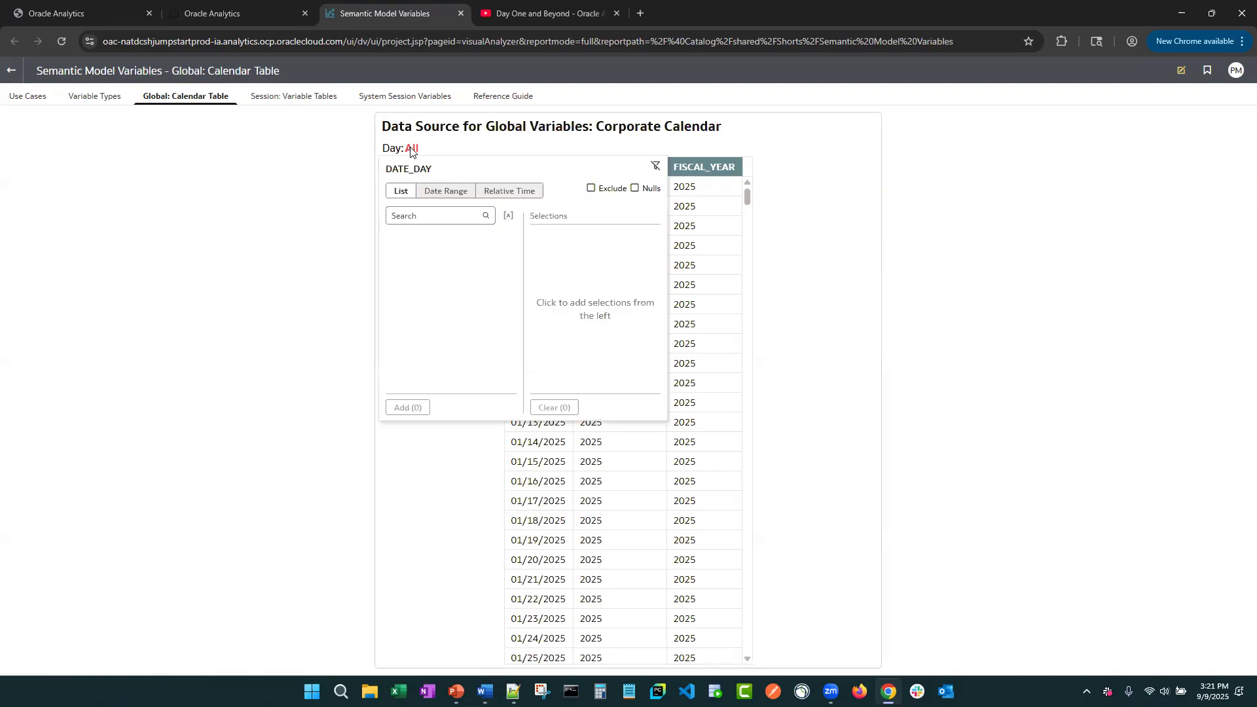
left_click_drag(514, 241, 513, 308)
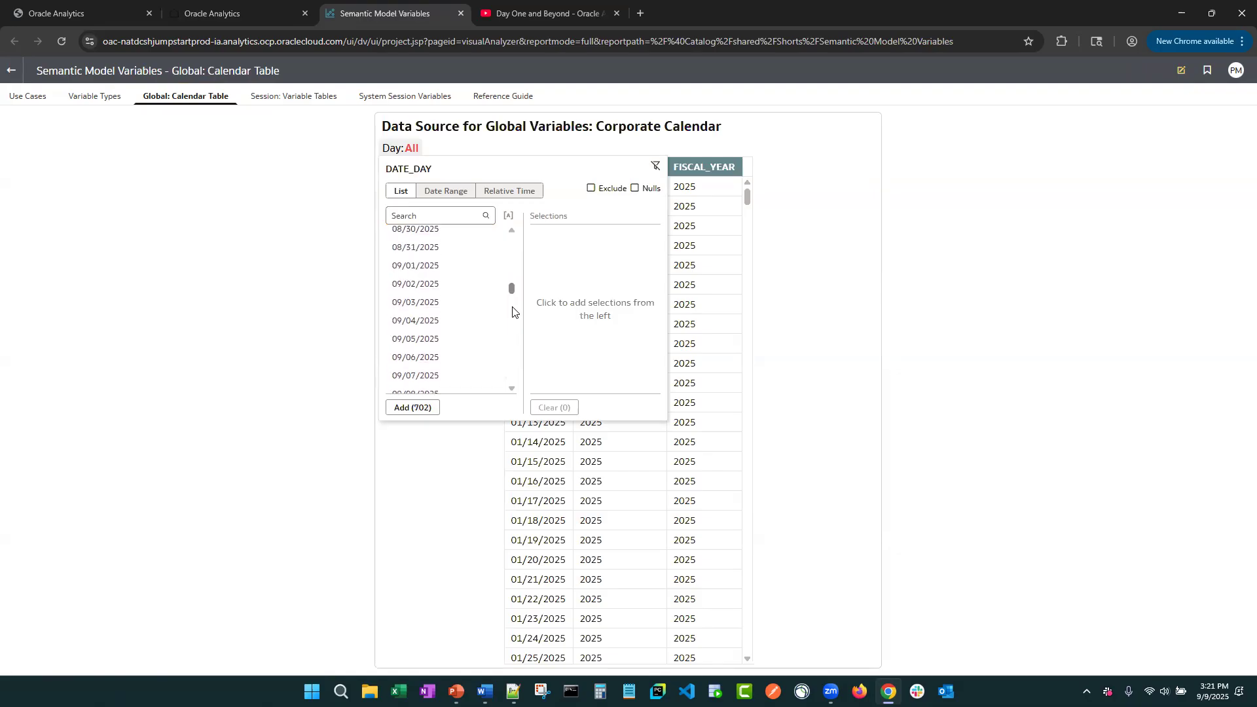
scroll(444, 352, "down", 1)
left_click(425, 347)
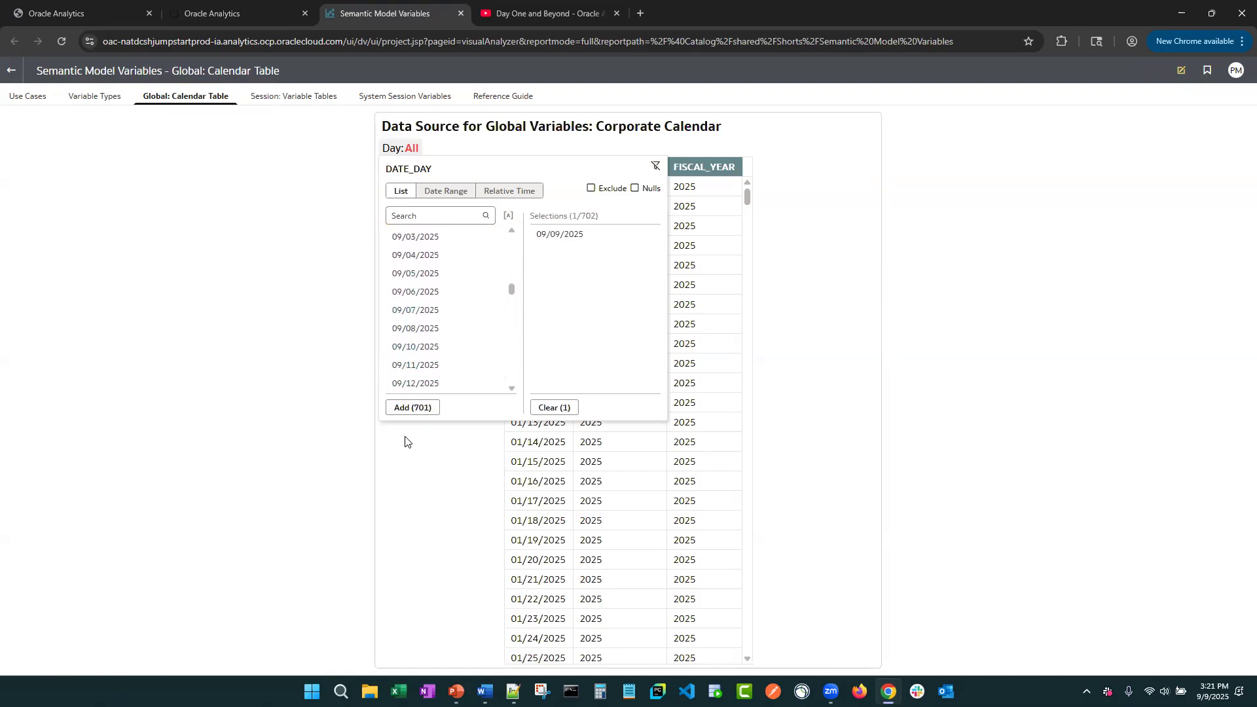
left_click(438, 452)
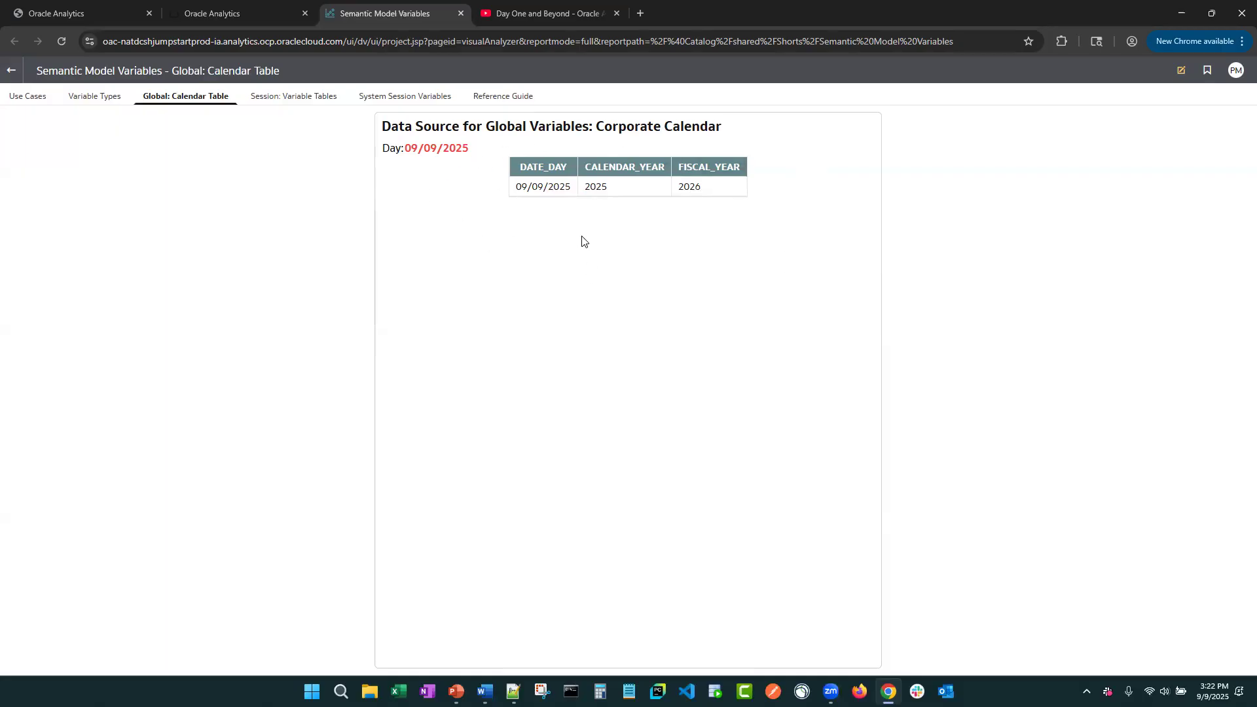
Step: Clear the day filter on the Corporate Calendar table and return to the Corporate Sales semantic model
left_click(432, 152)
left_click(535, 238)
left_click(938, 272)
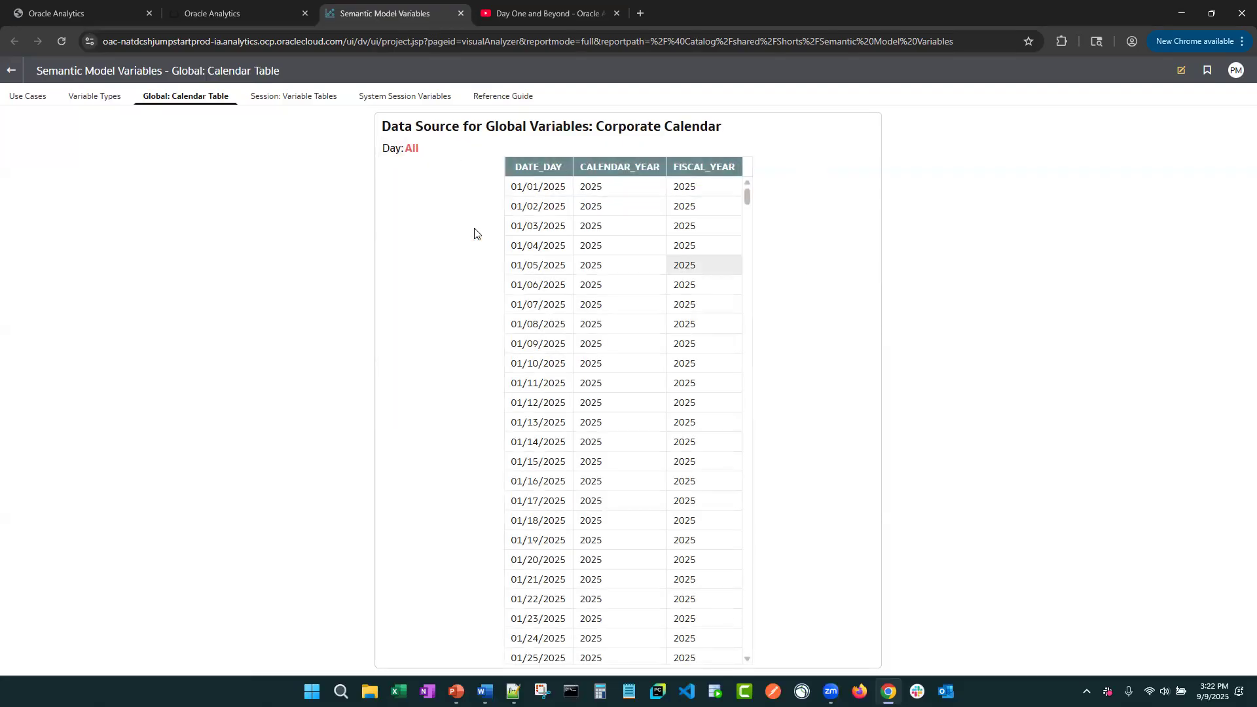
left_click(211, 14)
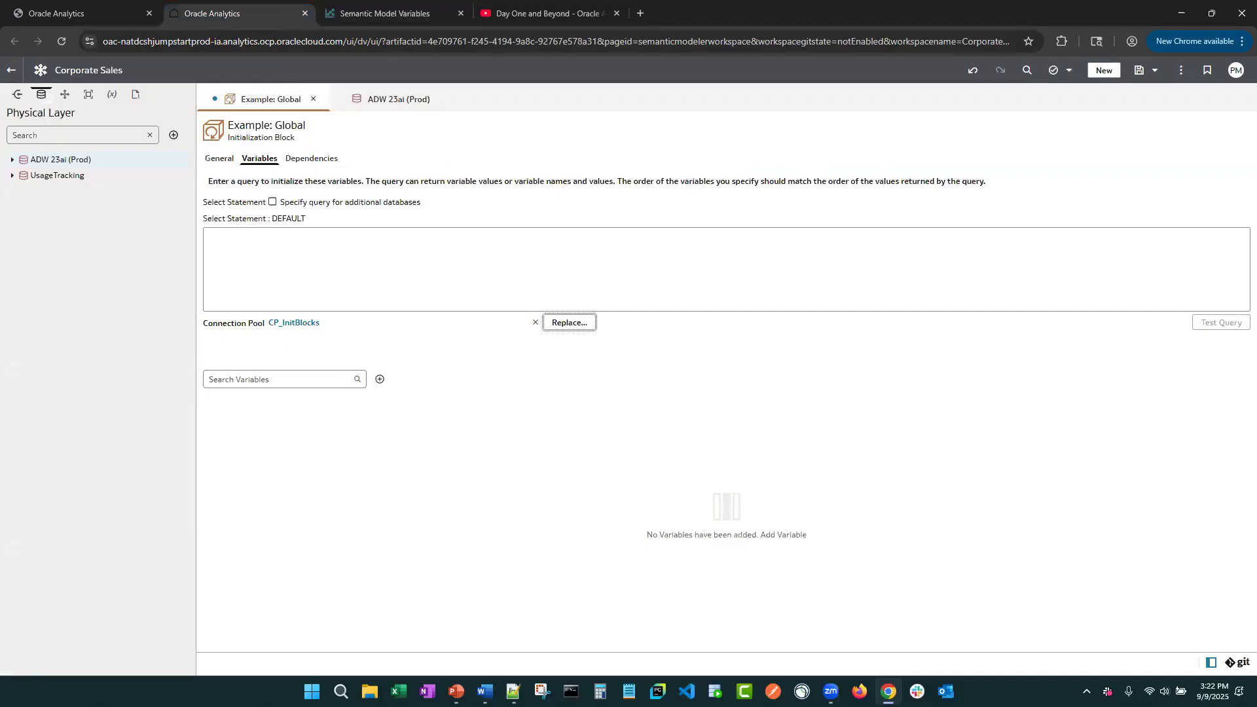
Step: Enter the default select statement "SELECT Date_Day, Calendar_Year, Fiscal_Year FROM OAC_Demo_Data.Corporate_Calendar" for the Example: Global block, with the FROM clause on its own line
key("alt+Tab")
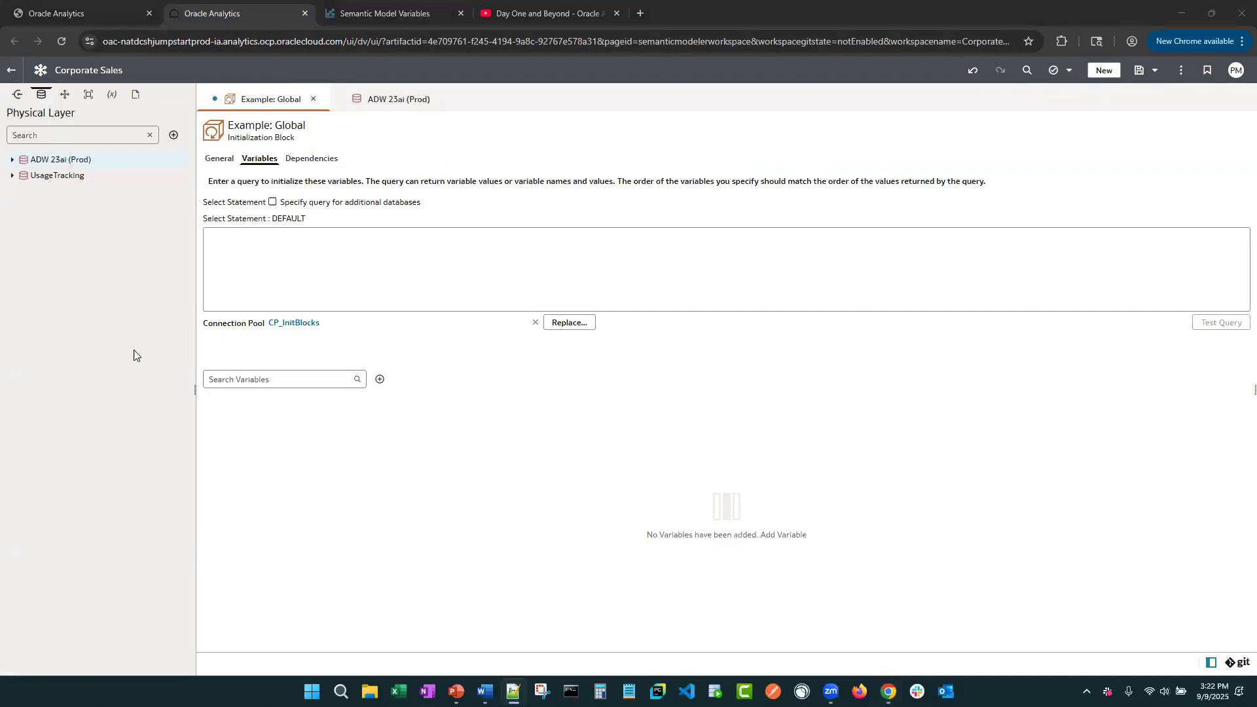
left_click(367, 249)
type("SELECT Date_Day, Calendar_Year, Fiscal_Year FROM OAC_Demo_Data.Corporate_Calendar")
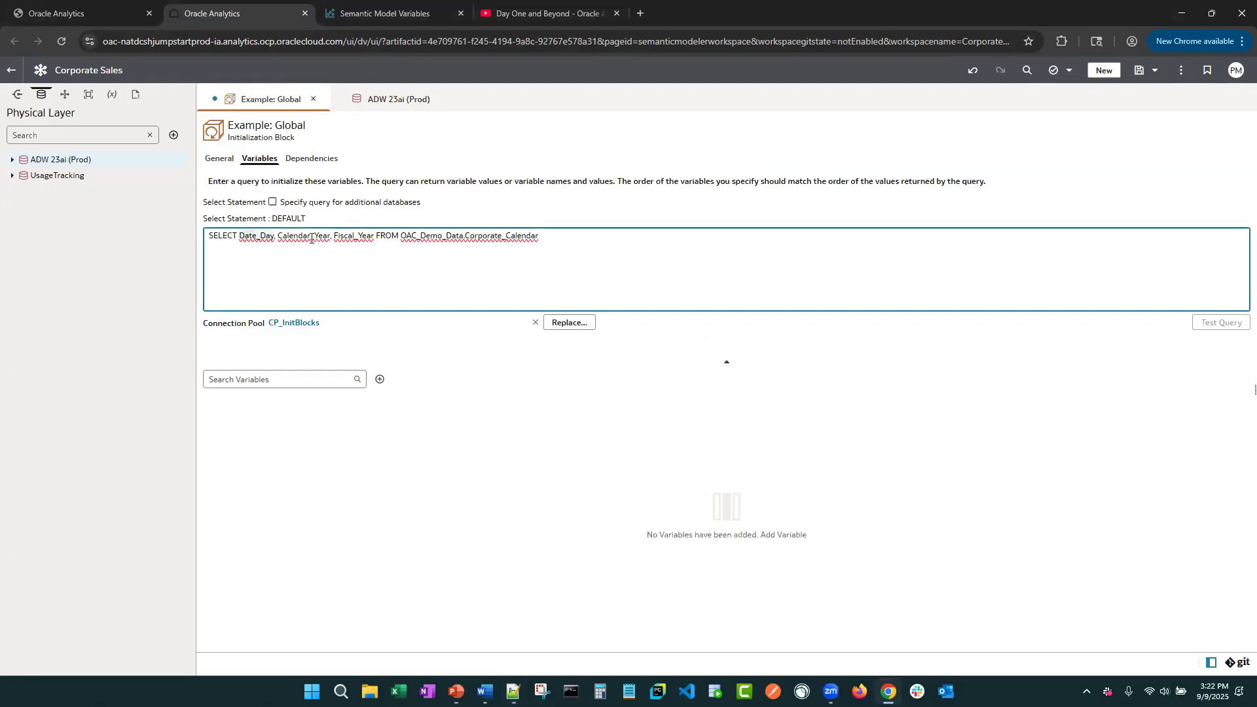
left_click(378, 235)
key("Return")
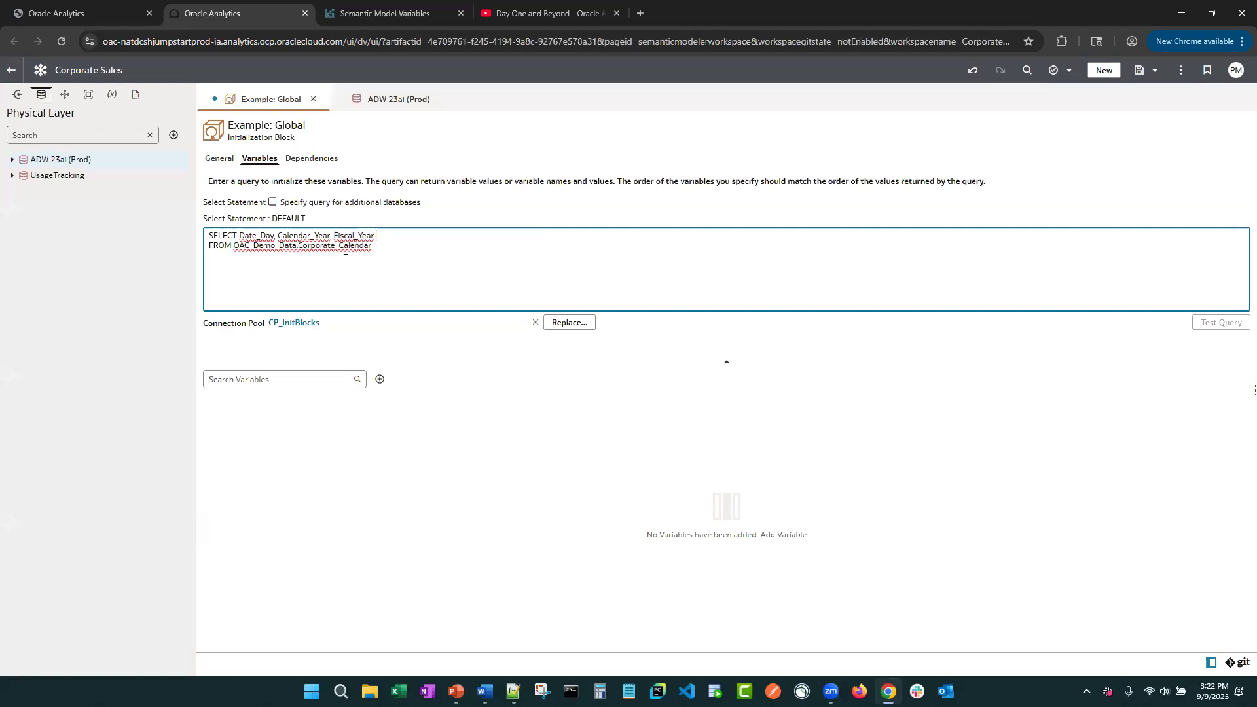
left_click(379, 251)
left_click(997, 419)
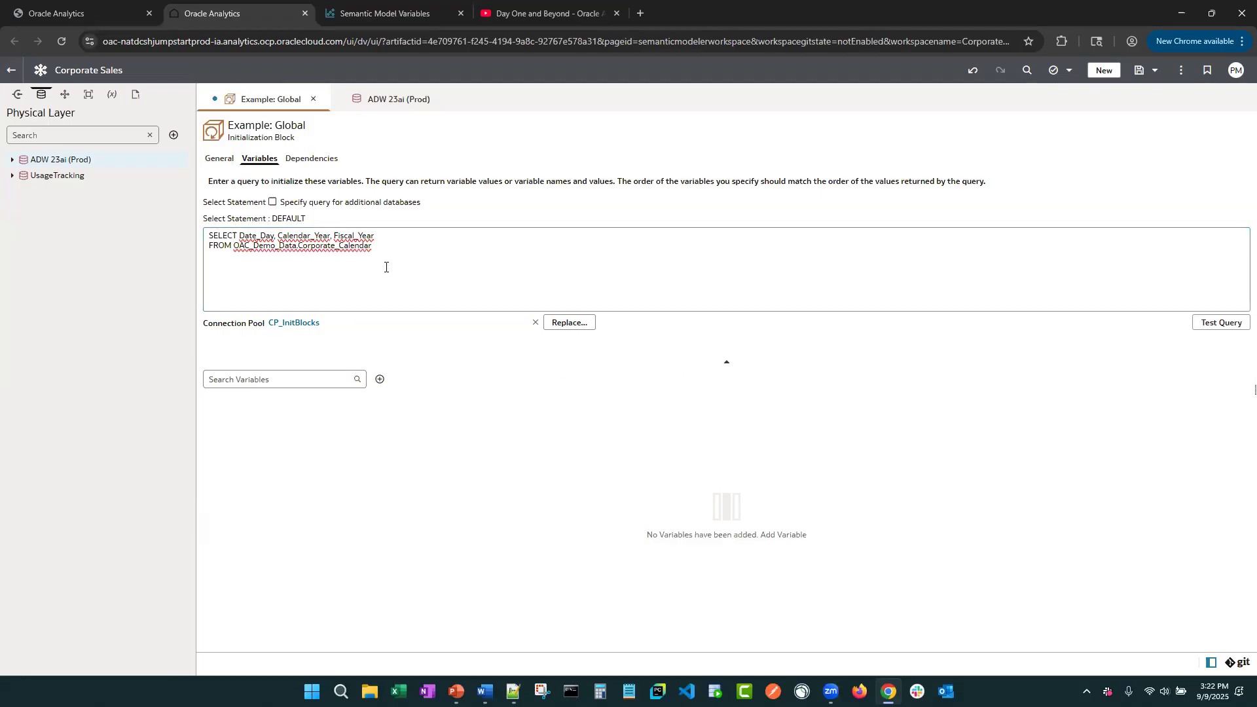
Step: Test the unfiltered query and compare its preview with the Corporate Calendar table in the Semantic Model Variables workbook
left_click(1219, 323)
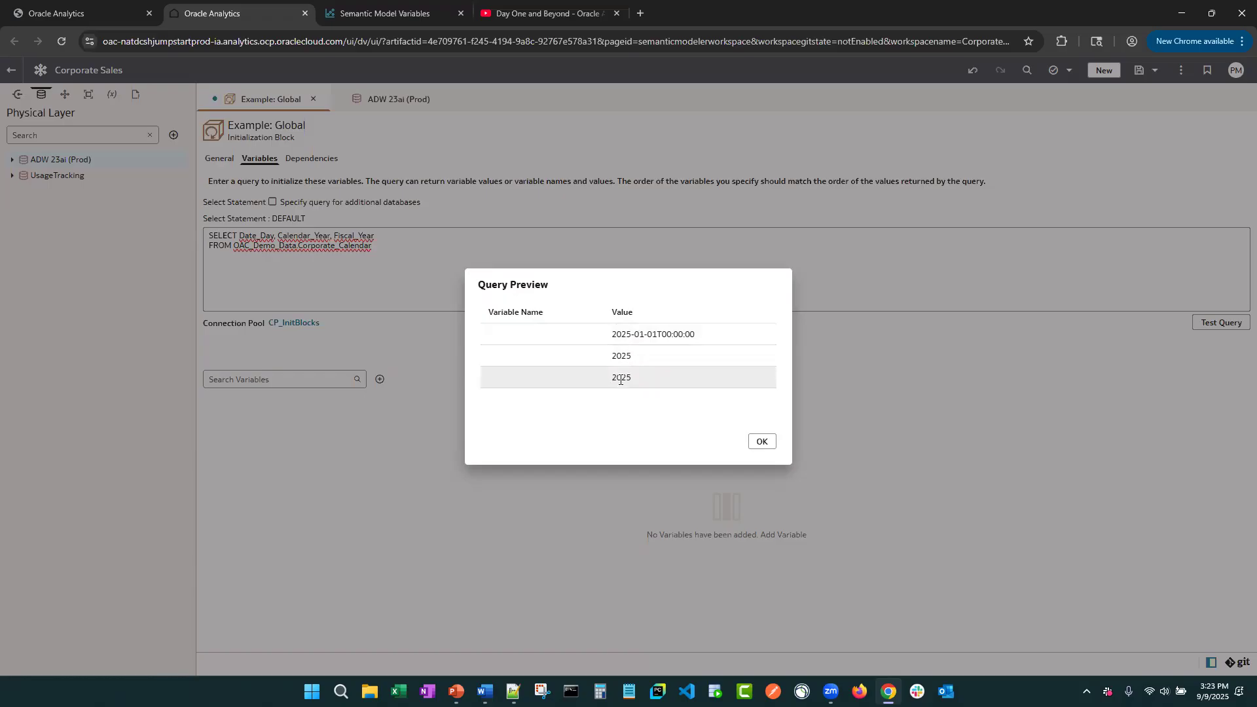
left_click(422, 13)
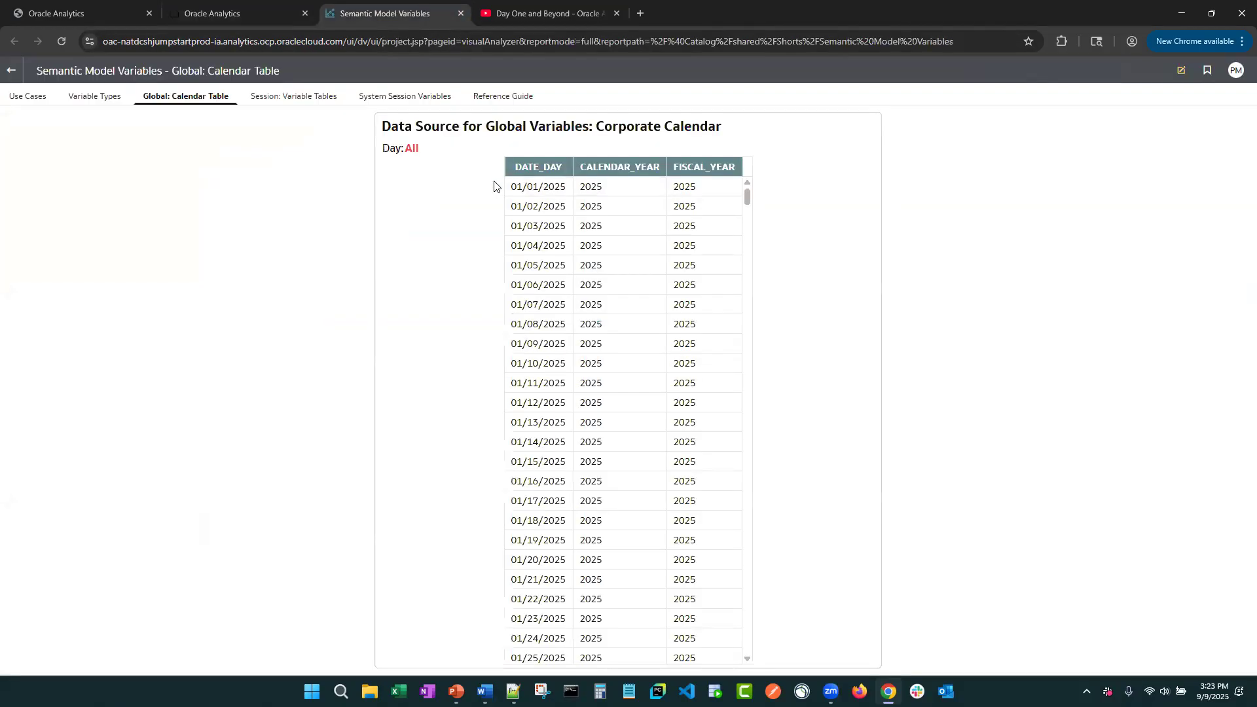
left_click(236, 13)
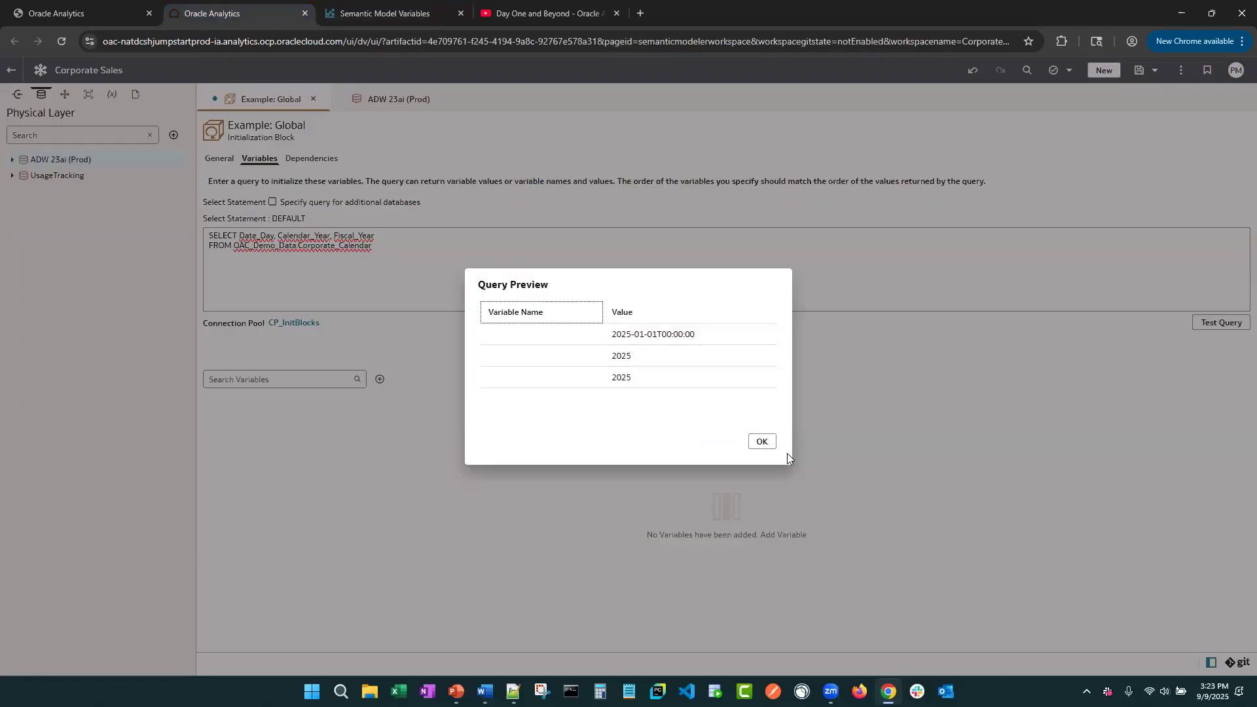
left_click(763, 442)
Step: Add the condition "WHERE Date_Day = TRUNC(SYSDATE)" as a third line of the select statement
key("alt+Tab")
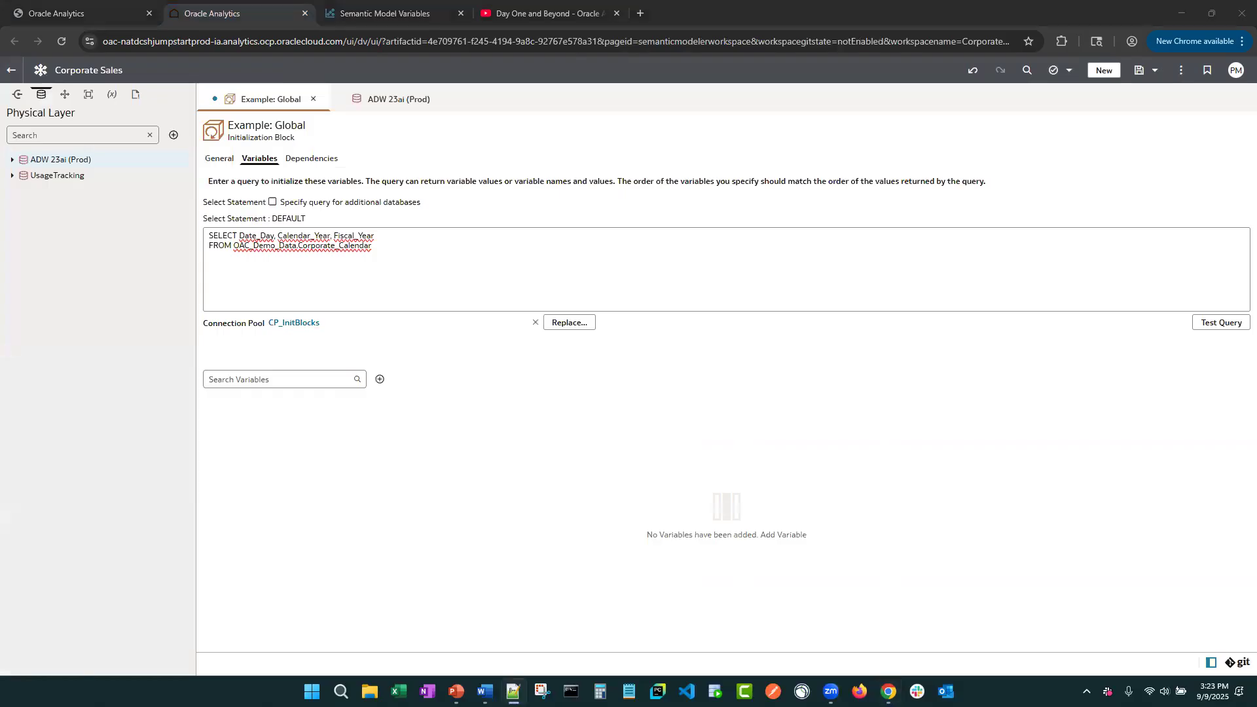
left_click(401, 248)
key("Return")
type("WHERE Date_Day = TRUNC(SYSDATE)")
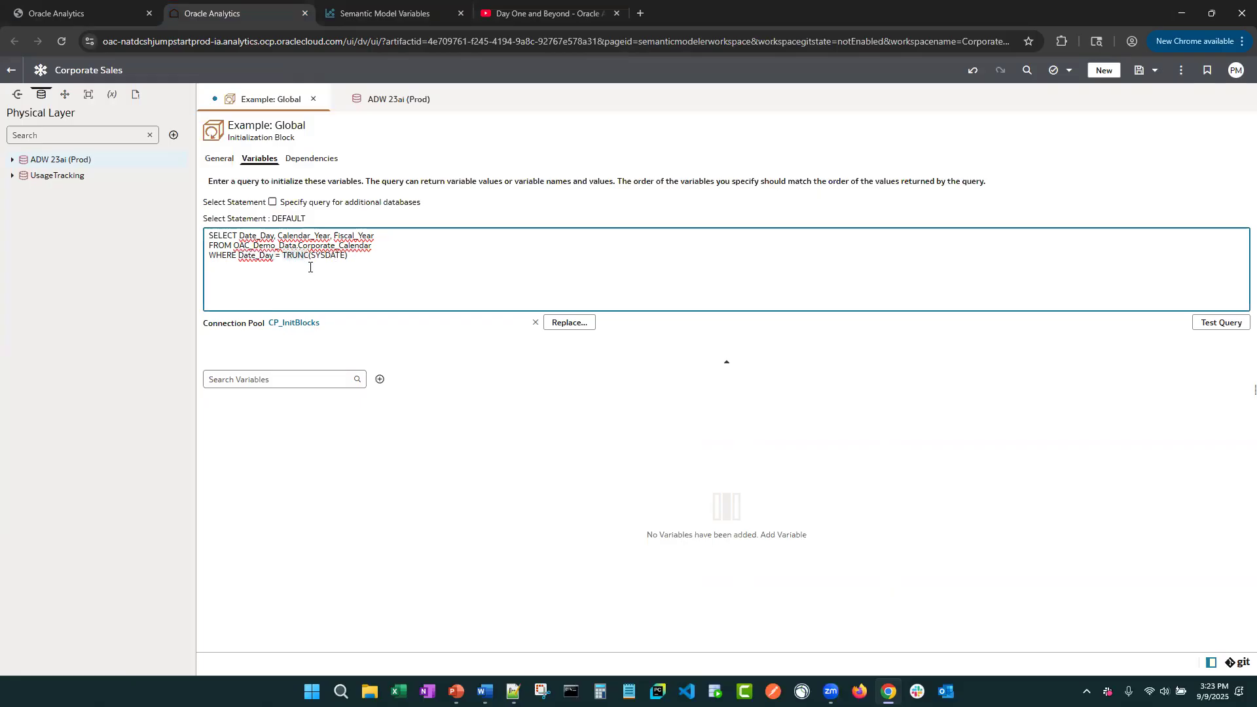
left_click_drag(354, 260, 203, 232)
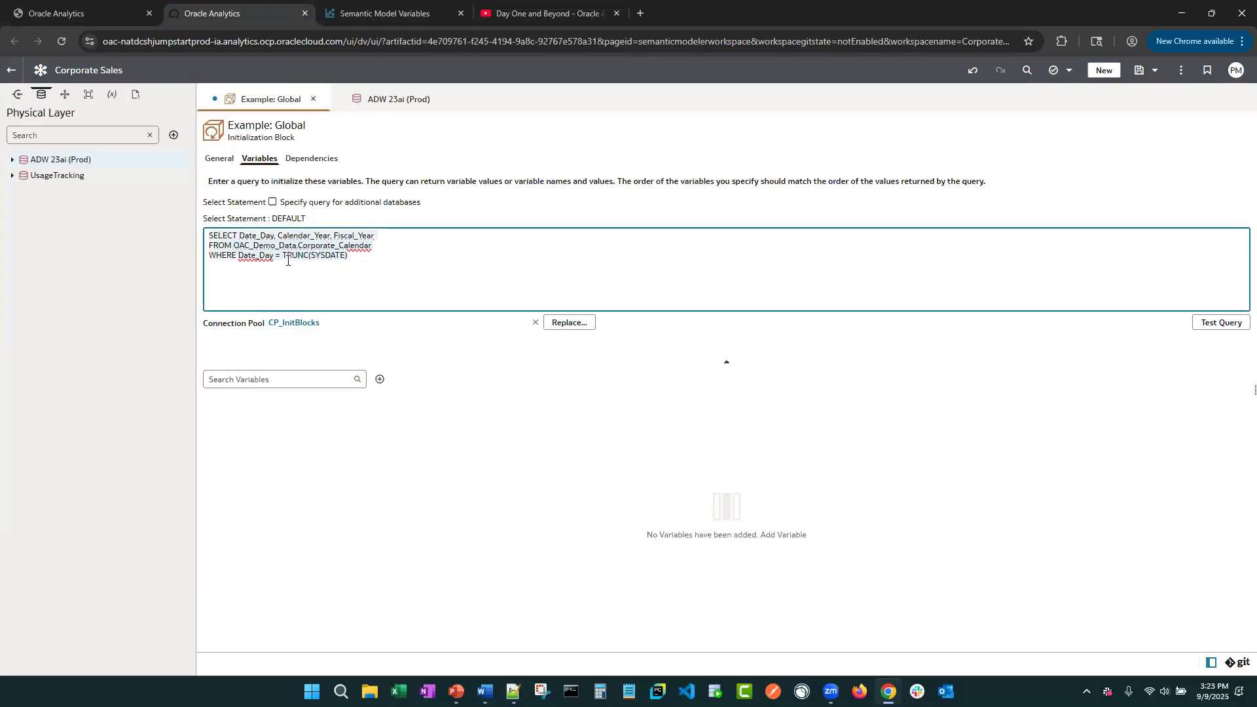
Step: Switch to the Semantic Model Variables workbook and filter the Corporate Calendar table by the day 09/09/2025
left_click(386, 16)
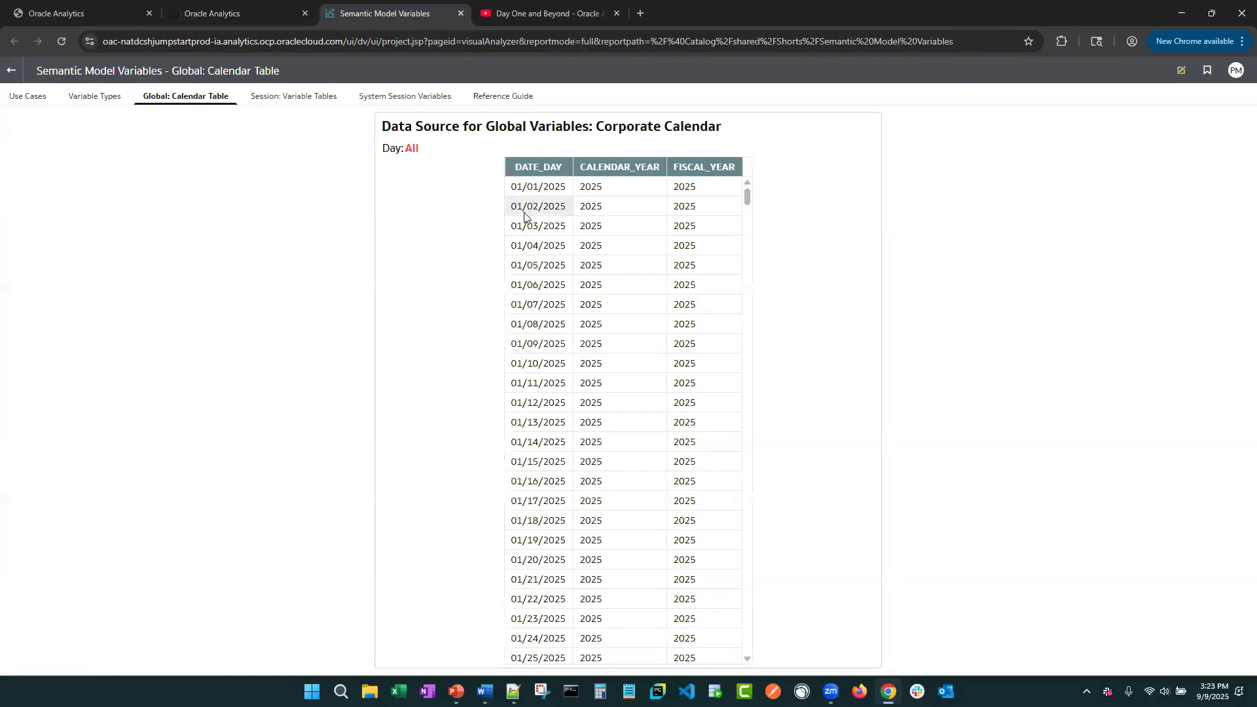
left_click(411, 149)
left_click_drag(514, 241, 510, 313)
left_click(426, 332)
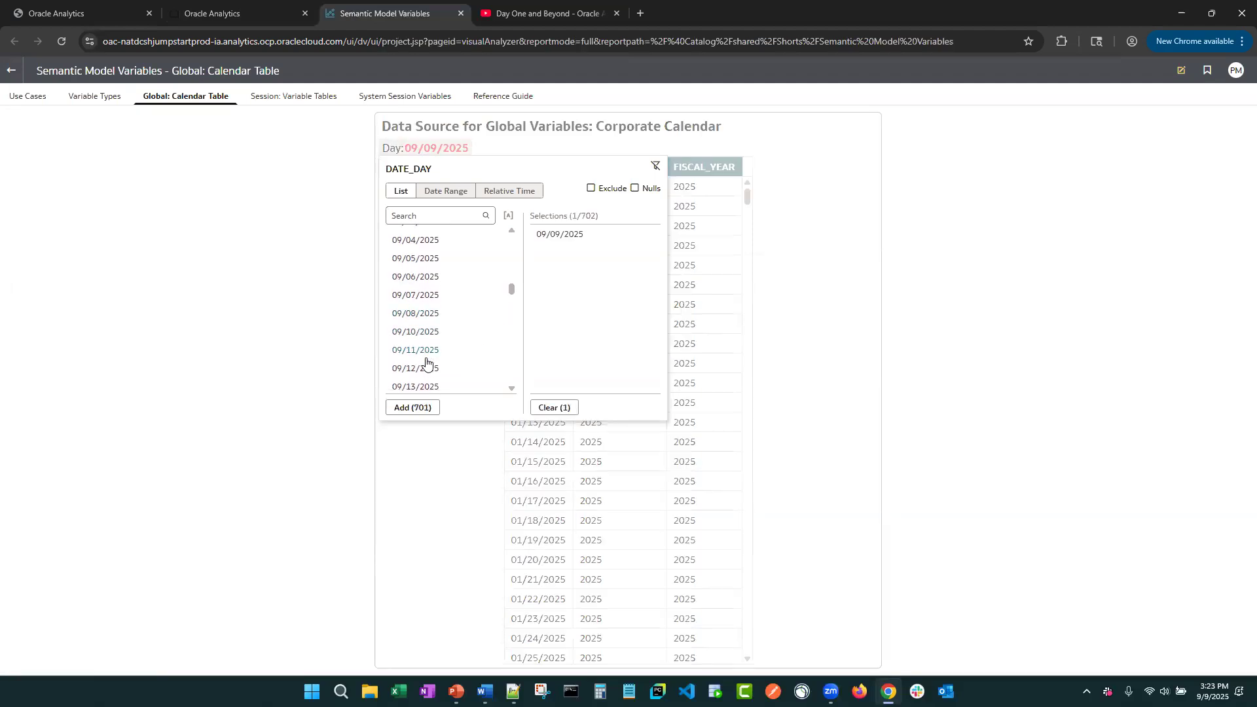
left_click(435, 469)
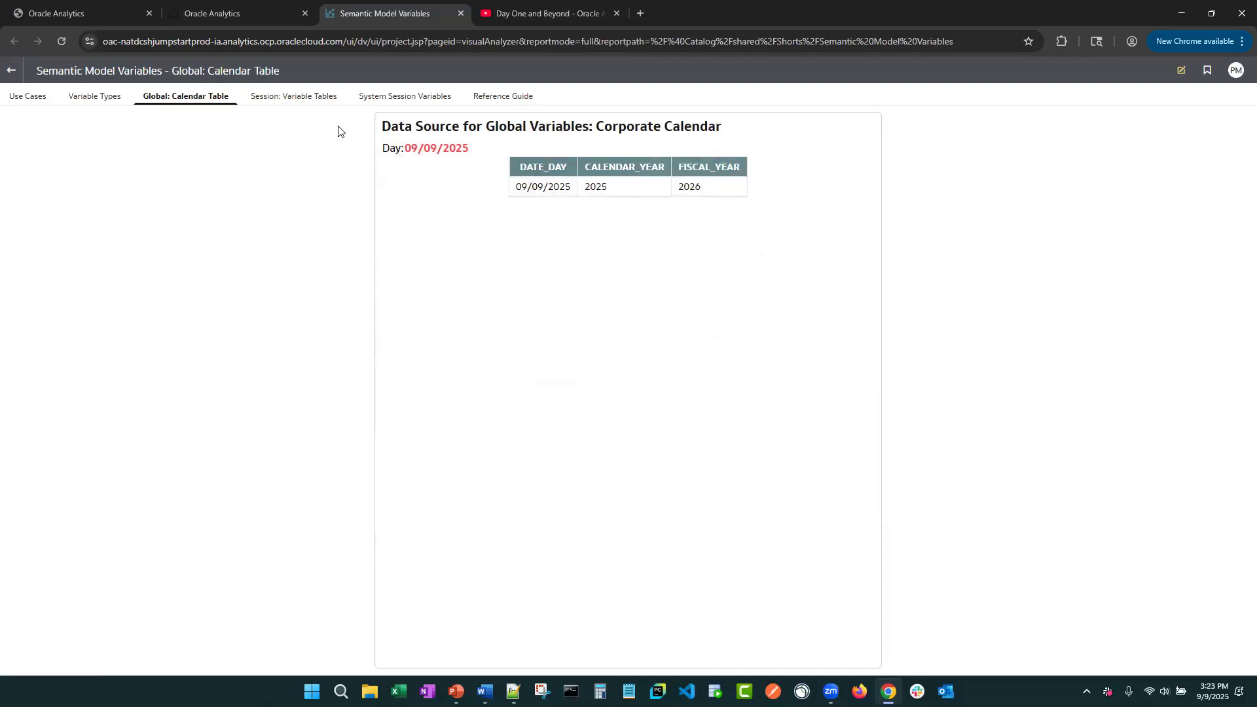
Step: Return to the Corporate Sales model, test the date-filtered query of the Example: Global block, and close the preview
left_click(247, 11)
left_click(1228, 326)
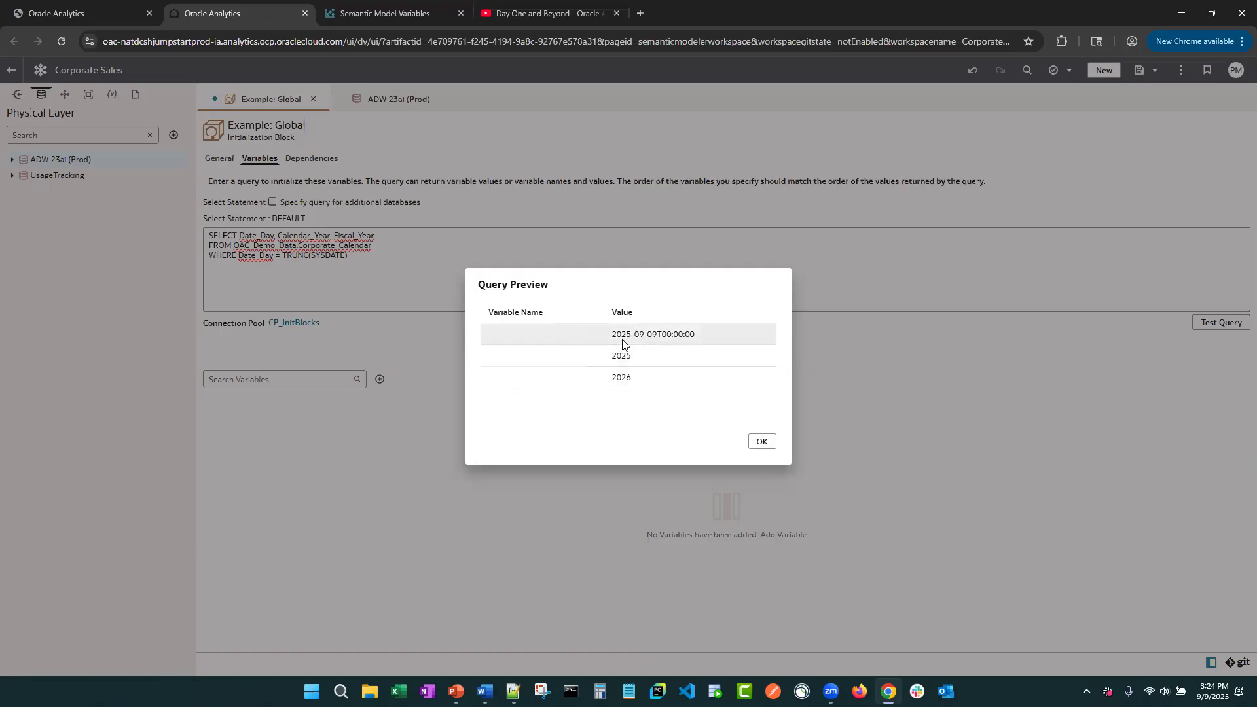
left_click(764, 447)
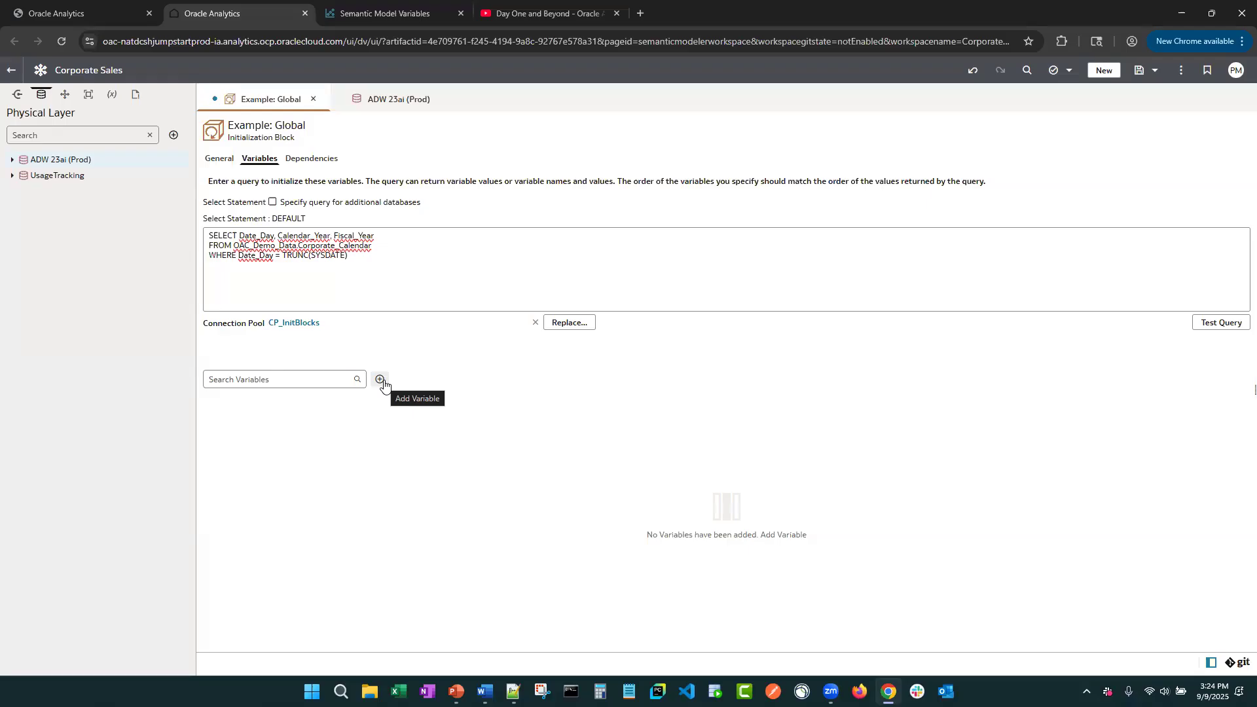
Step: Add a variable to the Example: Global block, show its details, and replace its default name with the prefix vG_
left_click(381, 381)
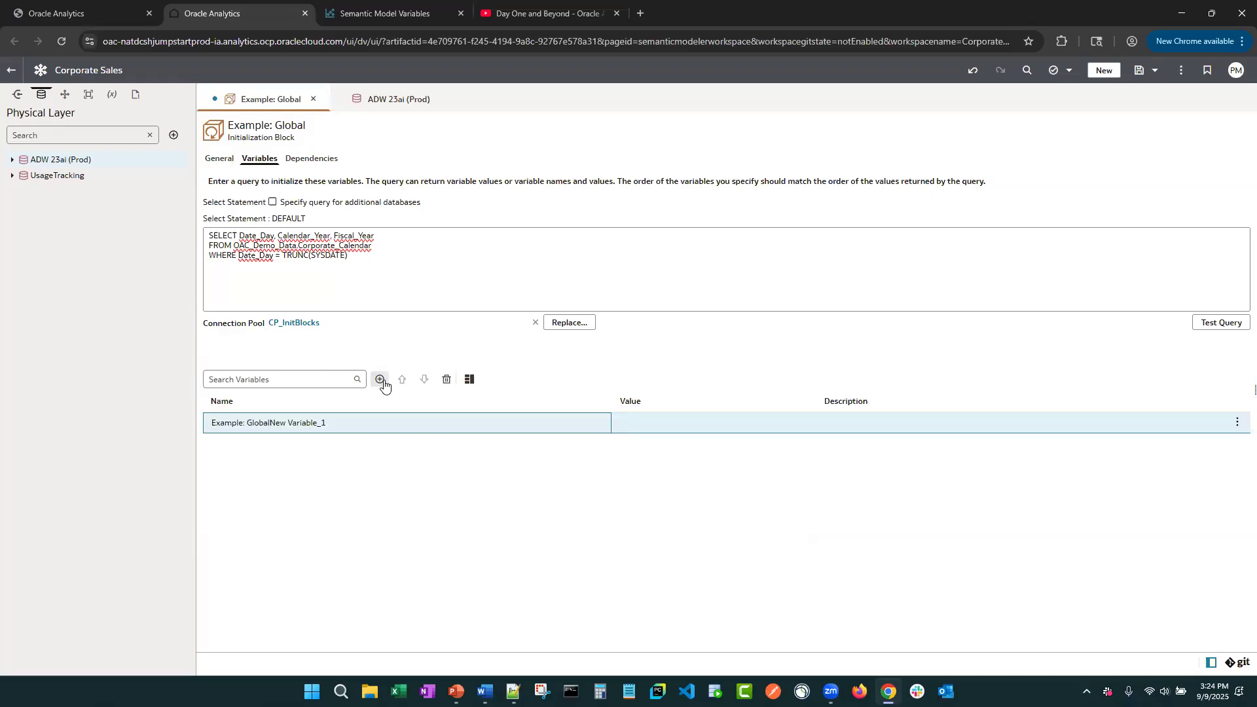
left_click(469, 379)
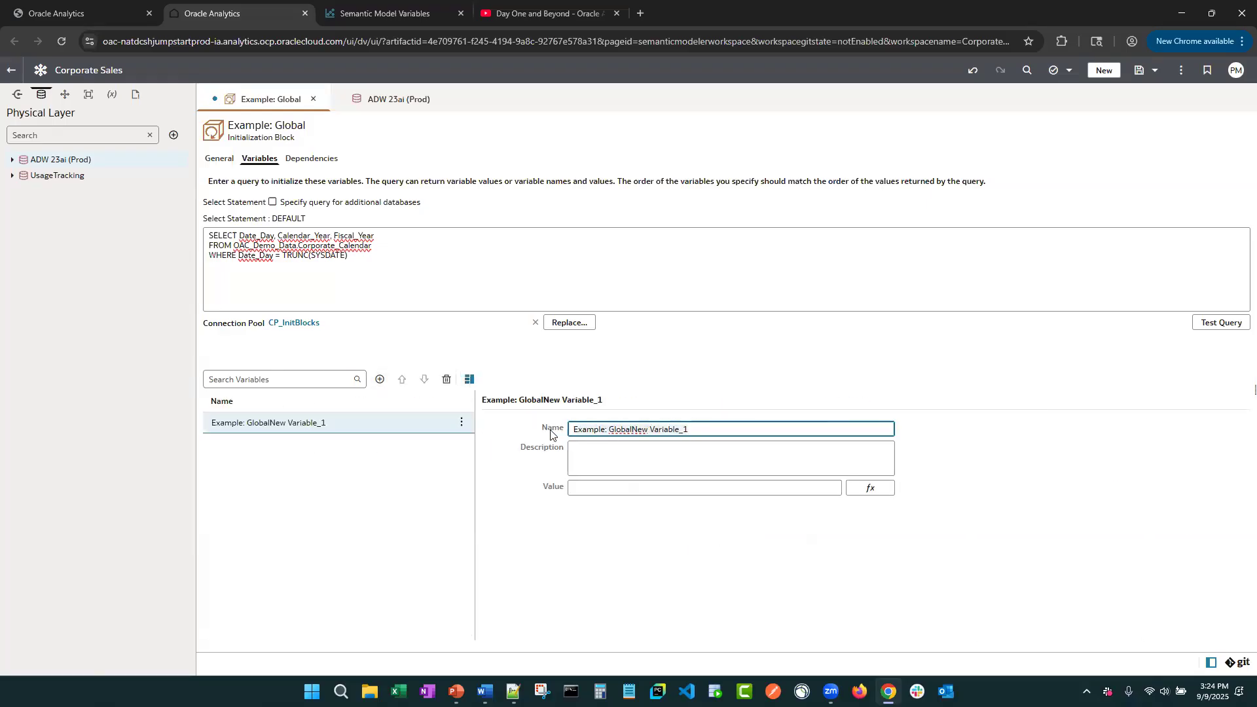
key("ctrl+a")
type("vG")
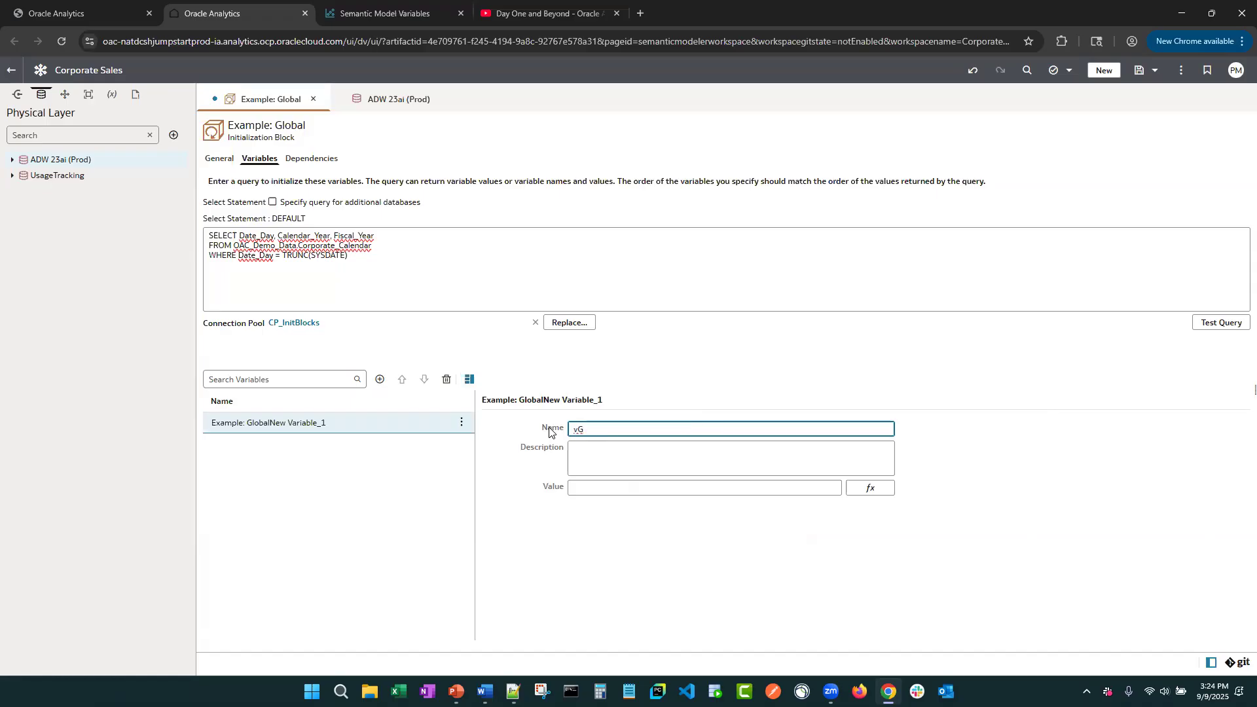
type("_")
Step: Remove the Date_Day column from the SELECT list so the query covers only Calendar_Year and Fiscal_Year
left_click(279, 234)
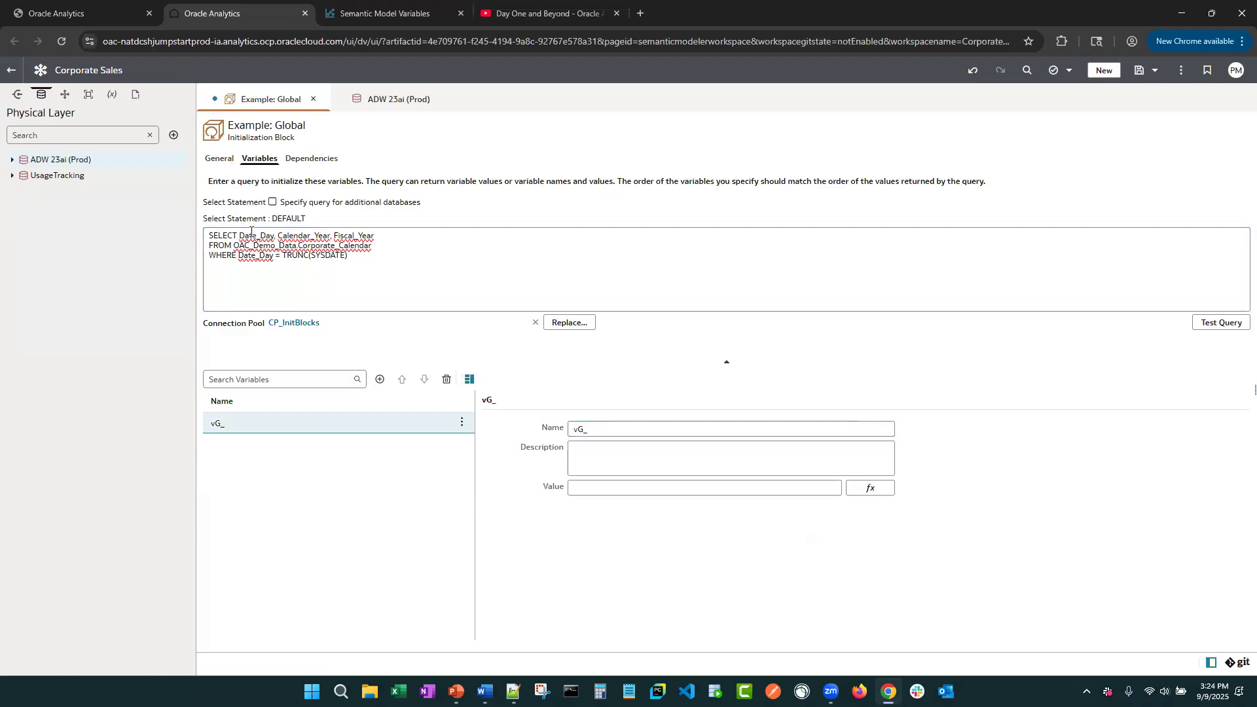
left_click(279, 235)
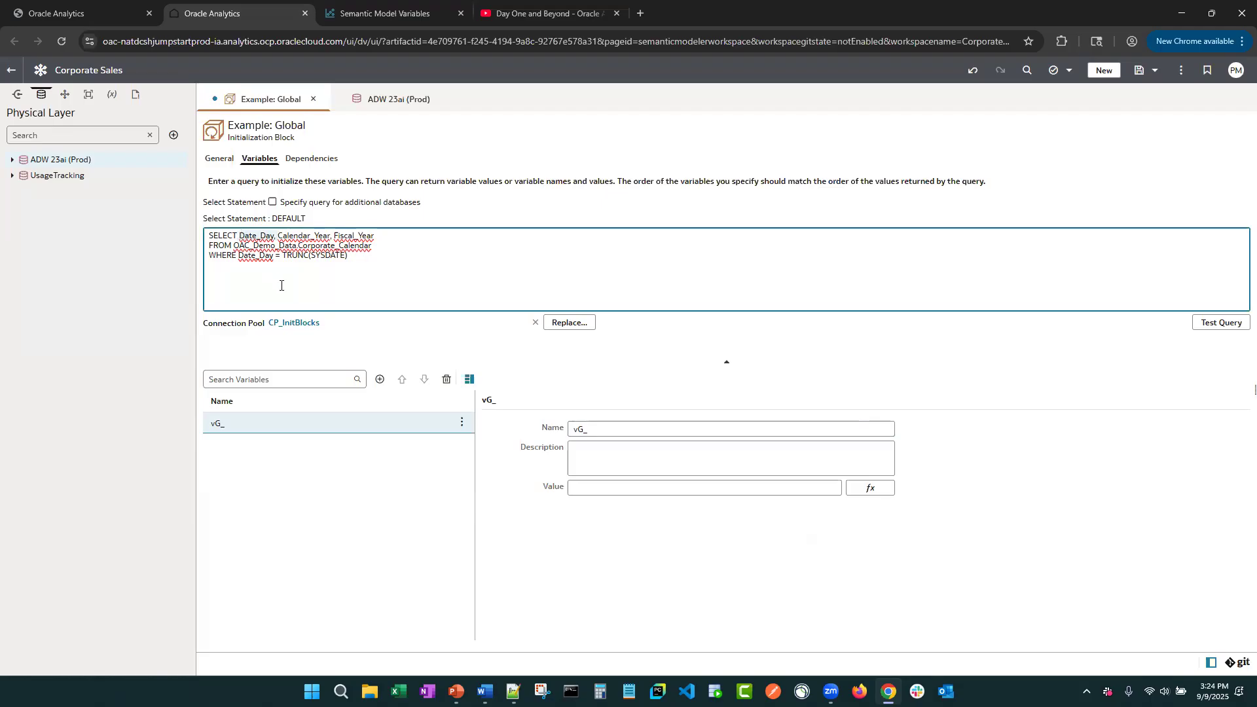
key("Delete")
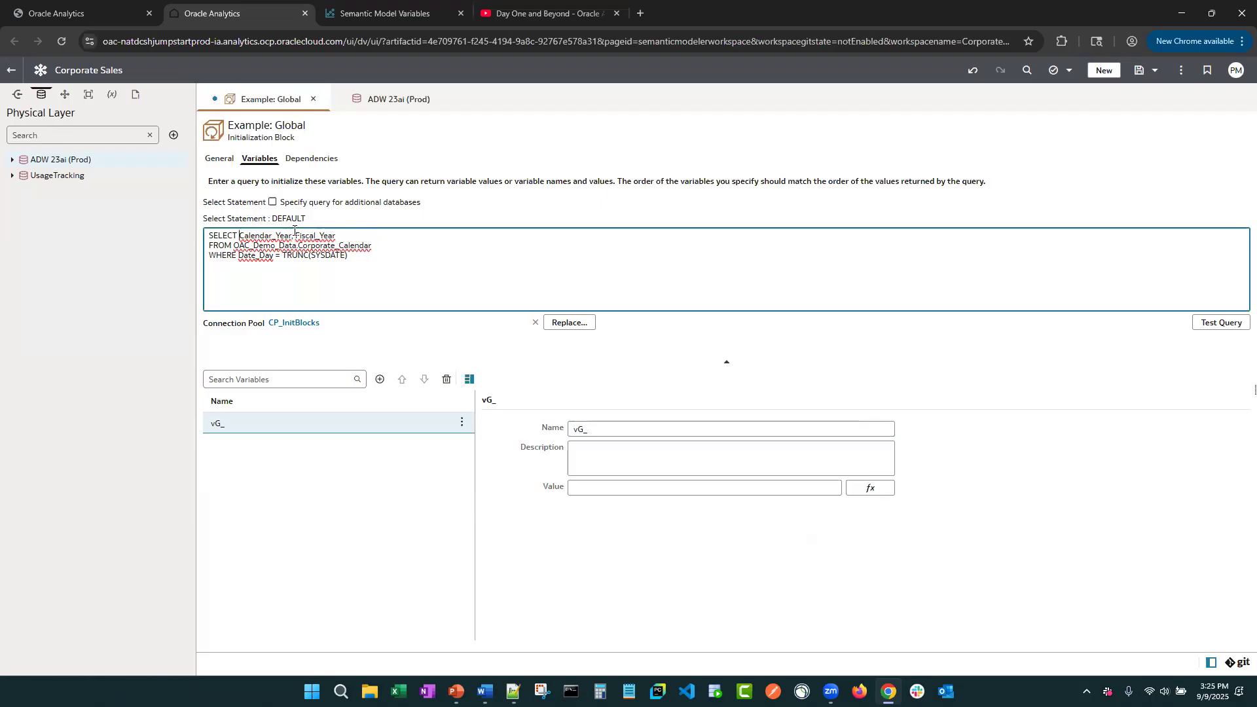
Step: Complete the variable's name as vG_CY, then validate and save 2025 as its value expression
left_click(598, 426)
type("CY")
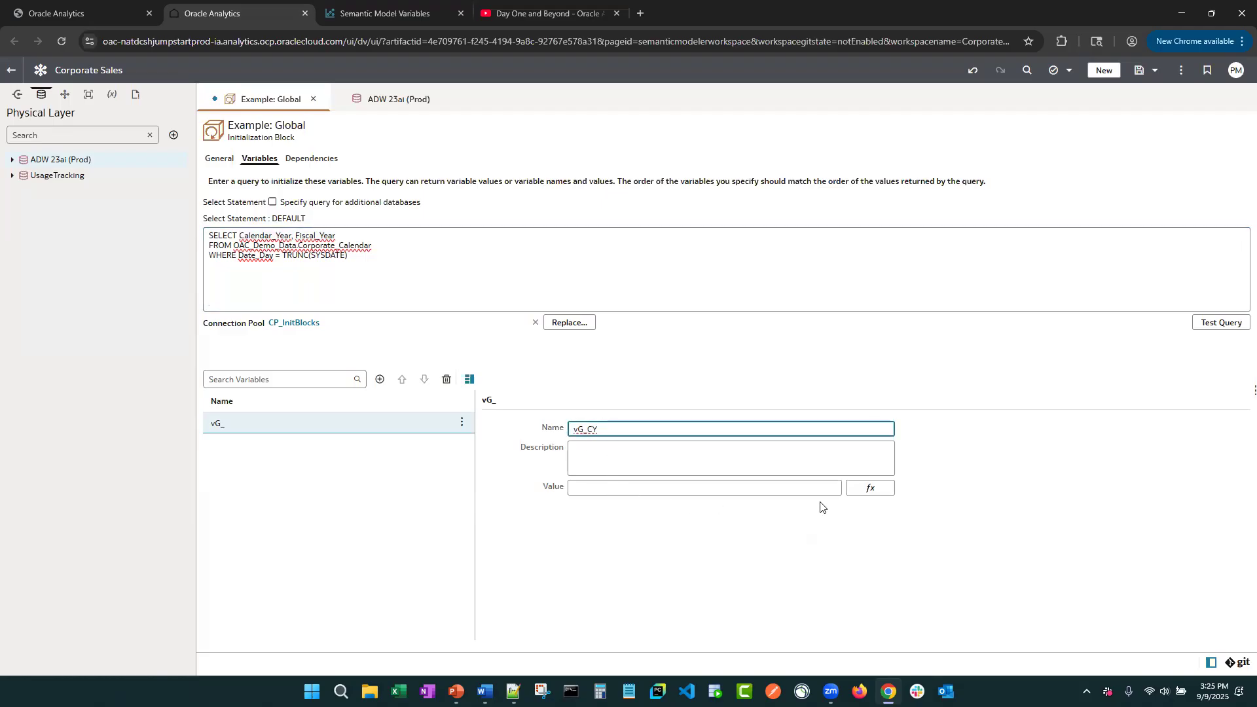
left_click(872, 493)
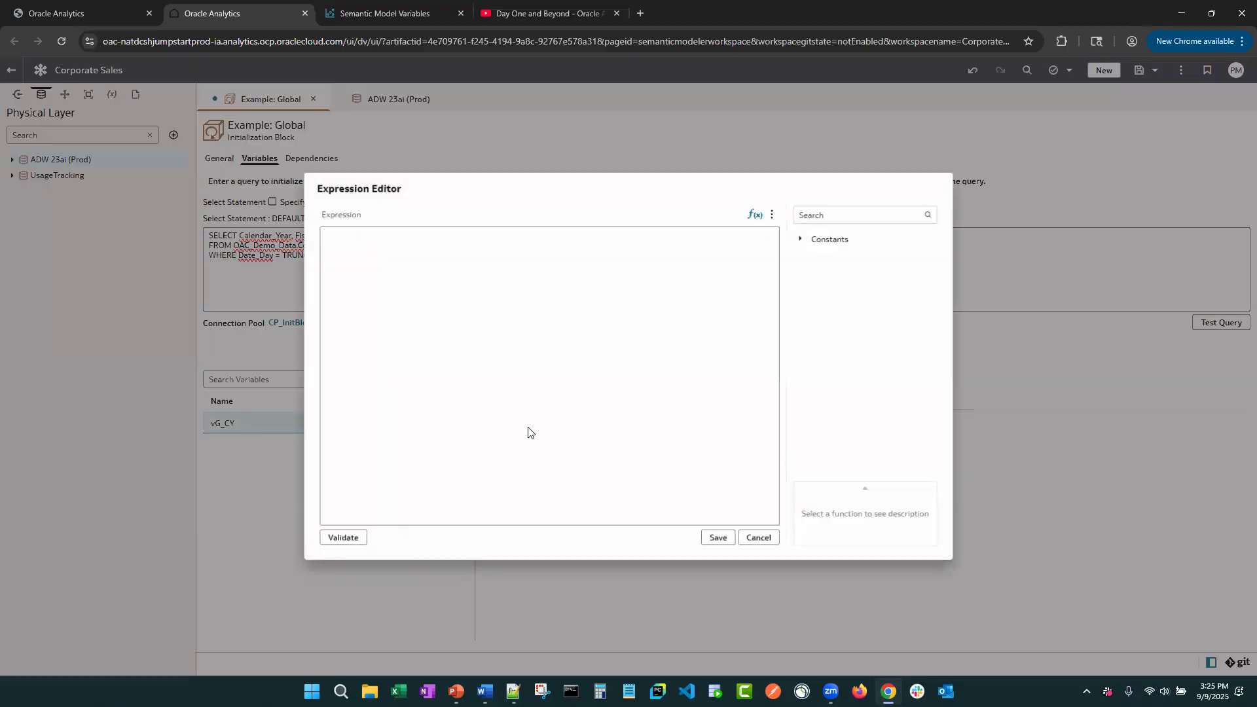
type("2025")
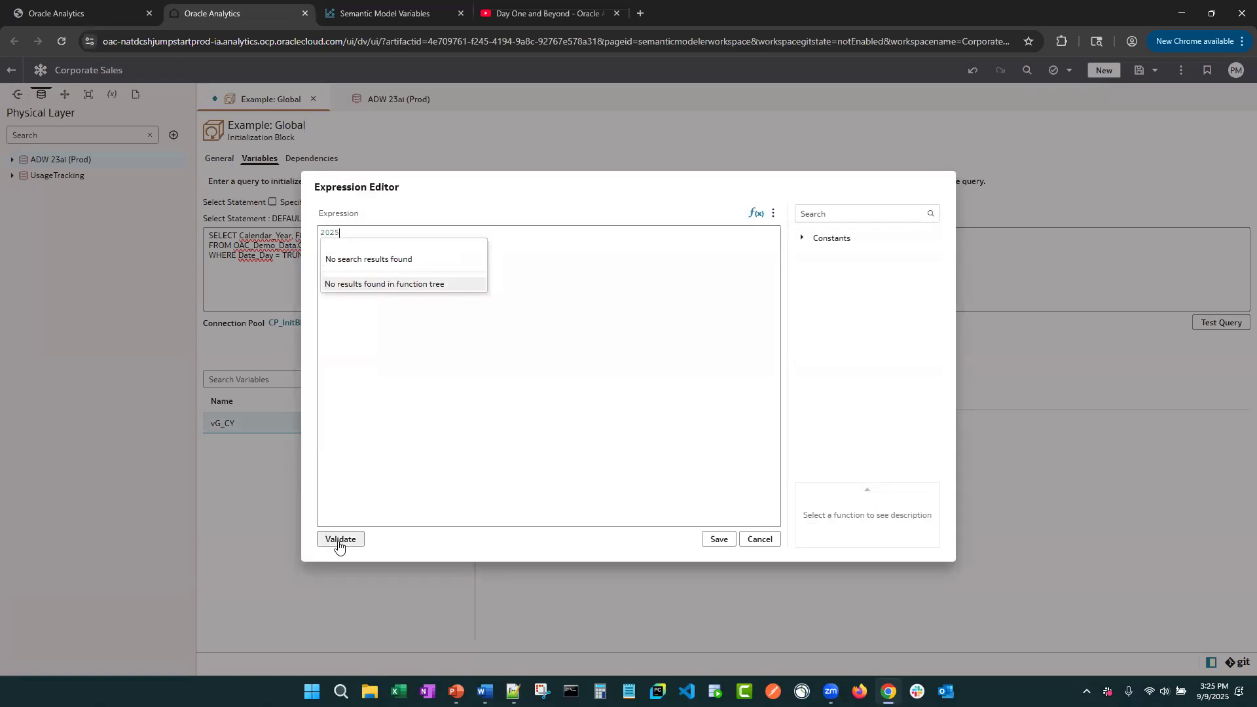
left_click(340, 540)
left_click(706, 544)
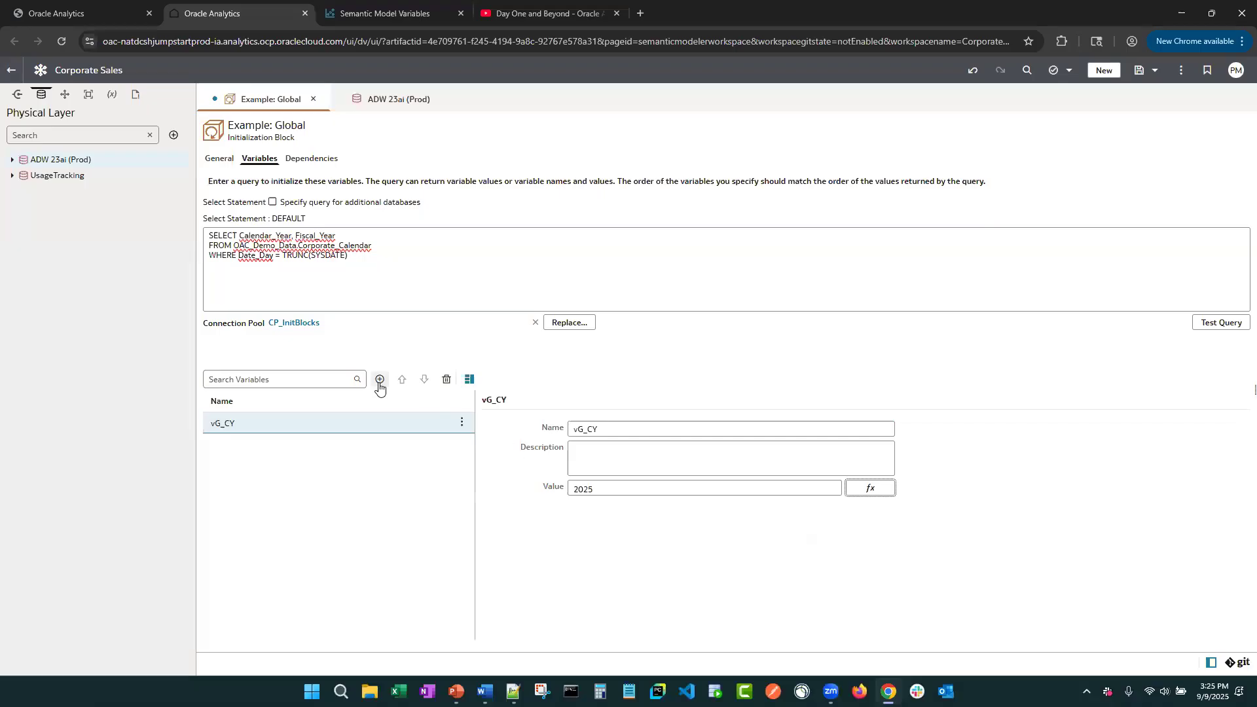
left_click(379, 380)
left_click(462, 444)
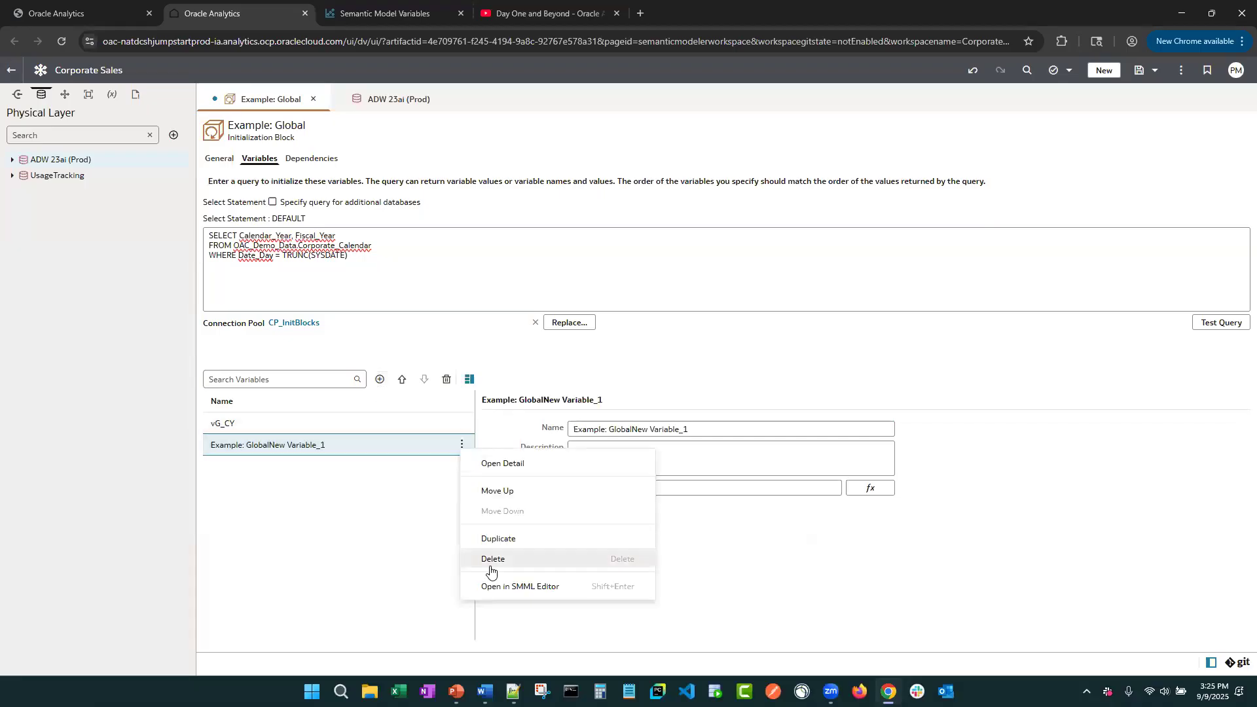
left_click(491, 559)
left_click(693, 410)
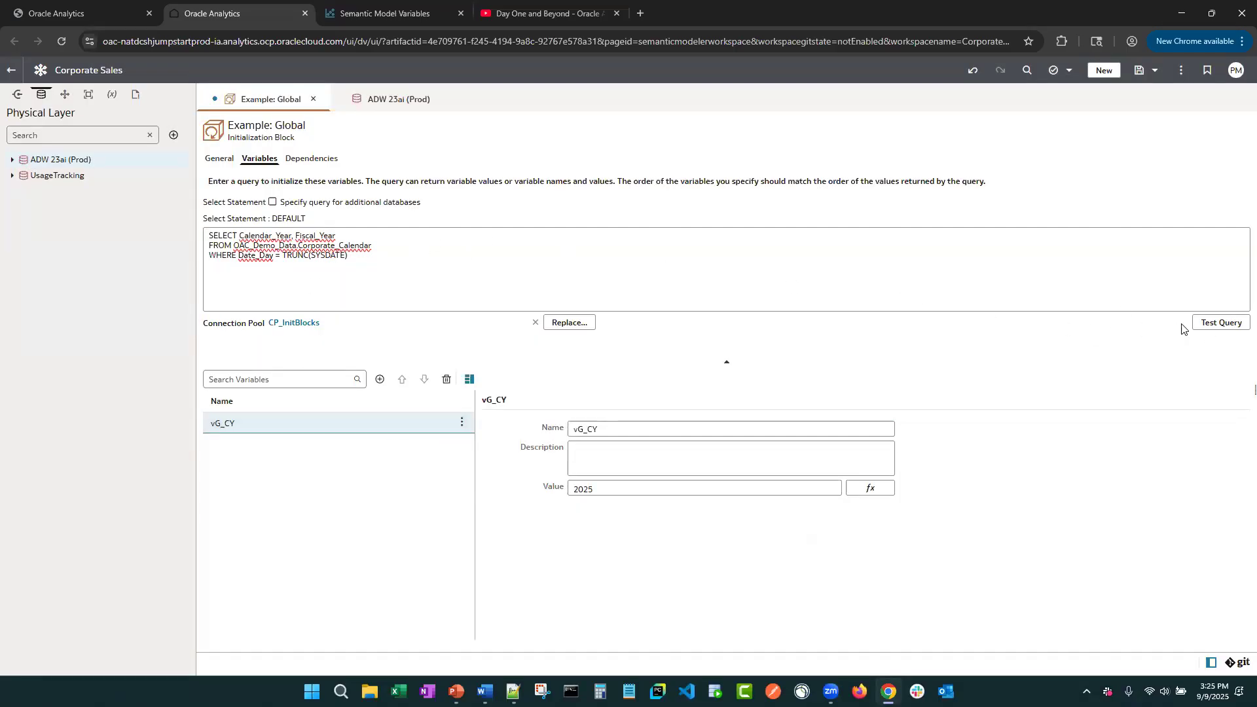
Step: Test the query with only the vG_CY variable defined and close the preview
left_click(1221, 324)
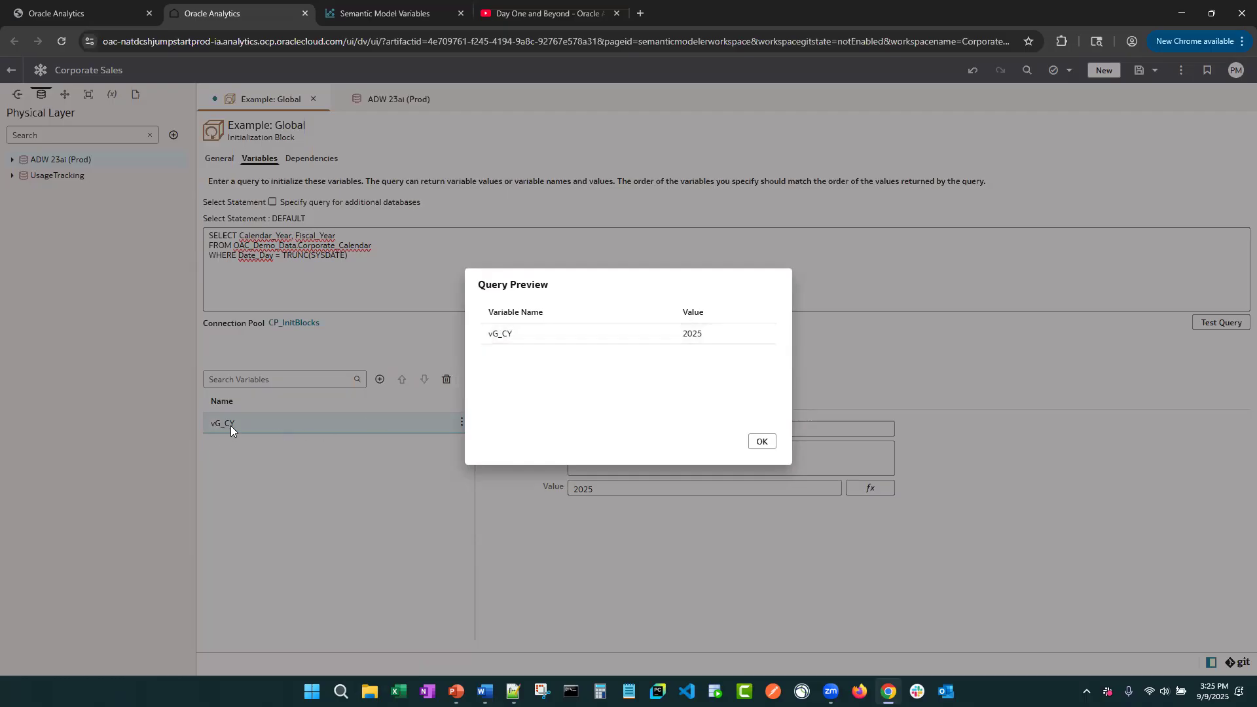
left_click(763, 443)
Step: Add a second variable named vG_FY to the Example: Global block and save 2025 as its value
left_click(377, 382)
left_click_drag(694, 431, 535, 429)
type("V")
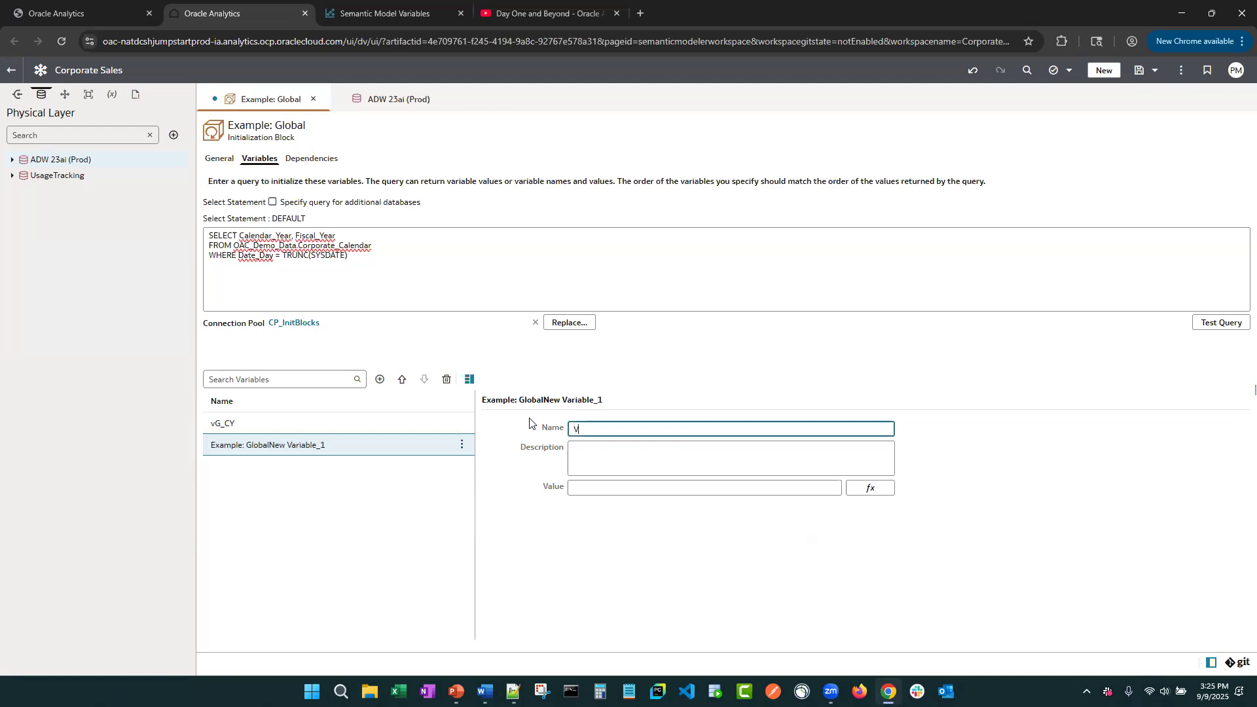
type("G_FY")
left_click(870, 488)
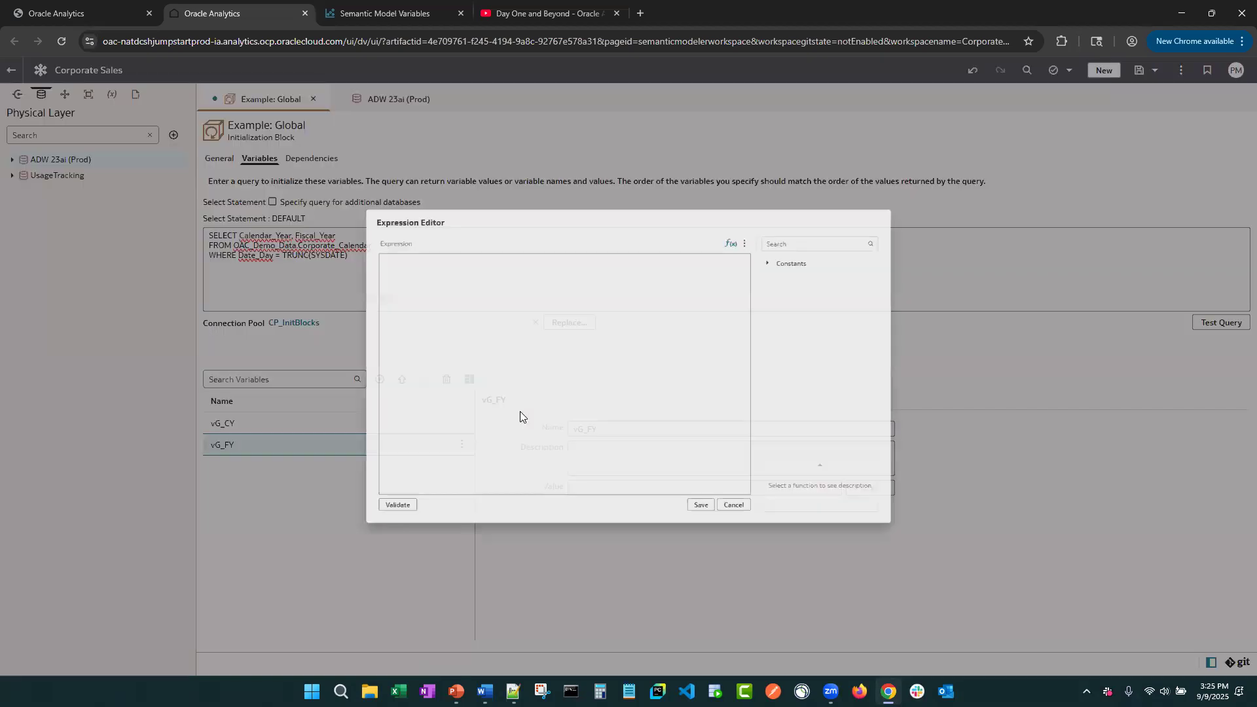
type("2025")
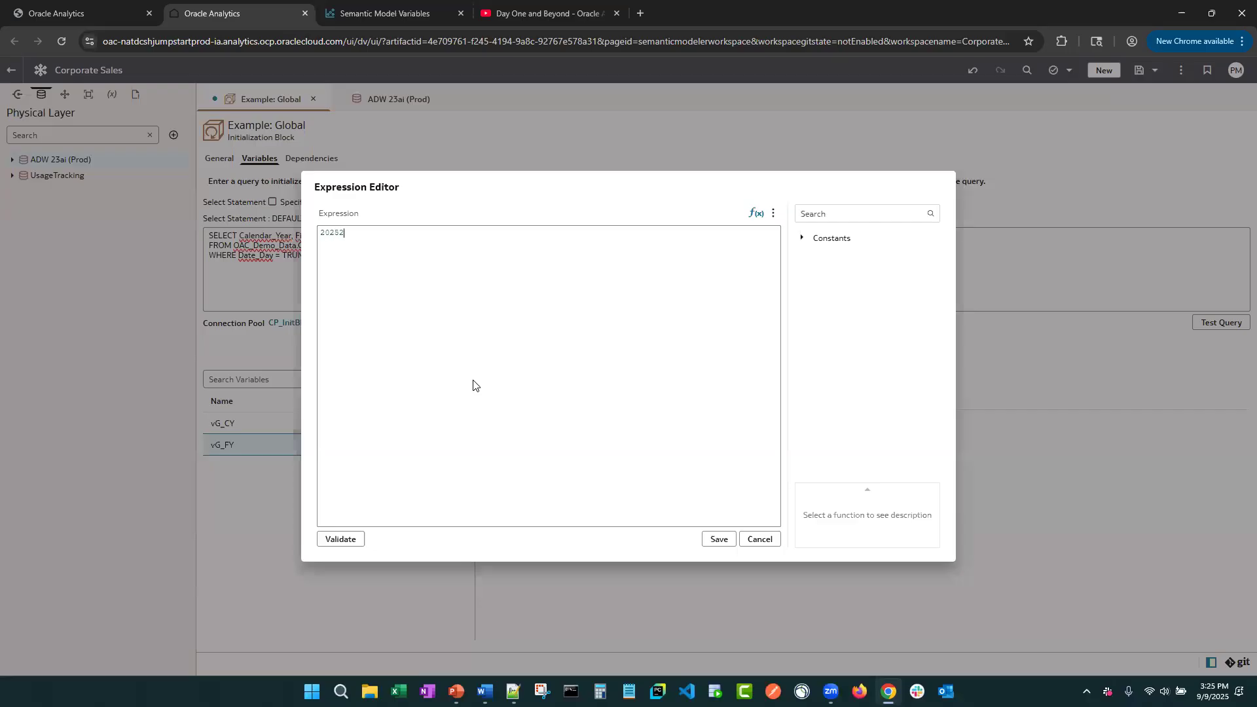
left_click(719, 538)
Step: Test the query with both variables, check the block's general run schedule, and return to its variables
left_click(1222, 322)
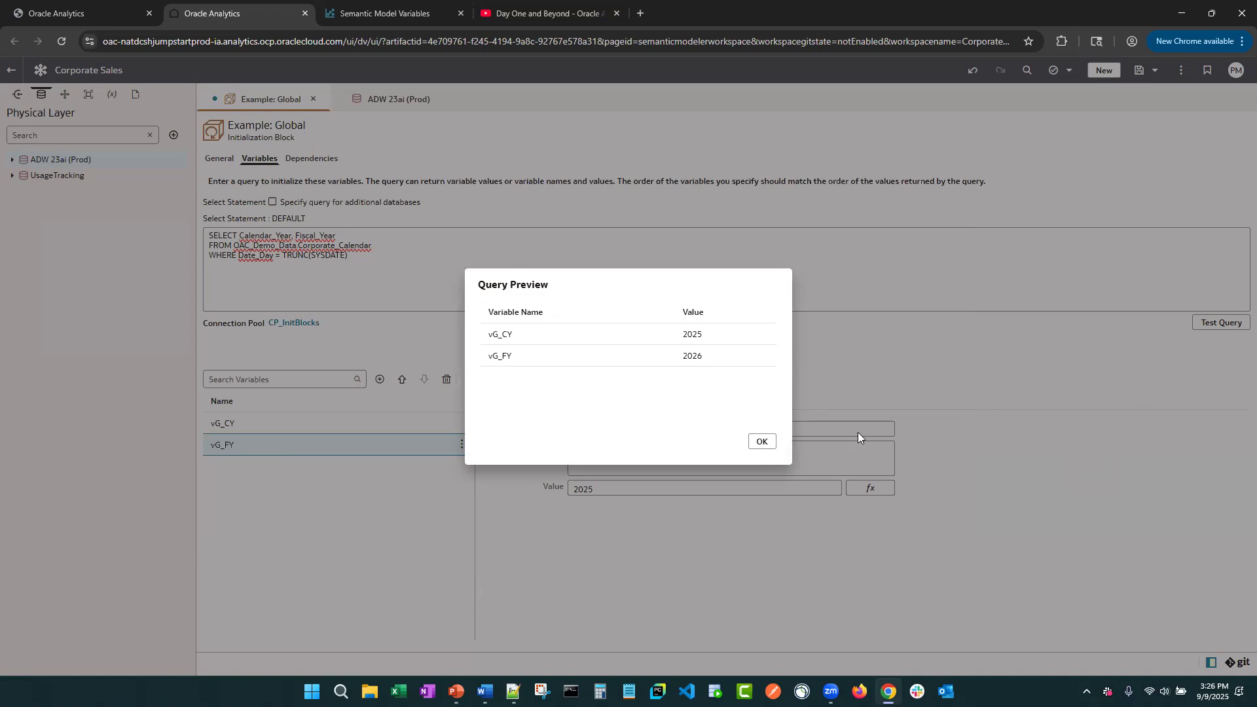
left_click(759, 442)
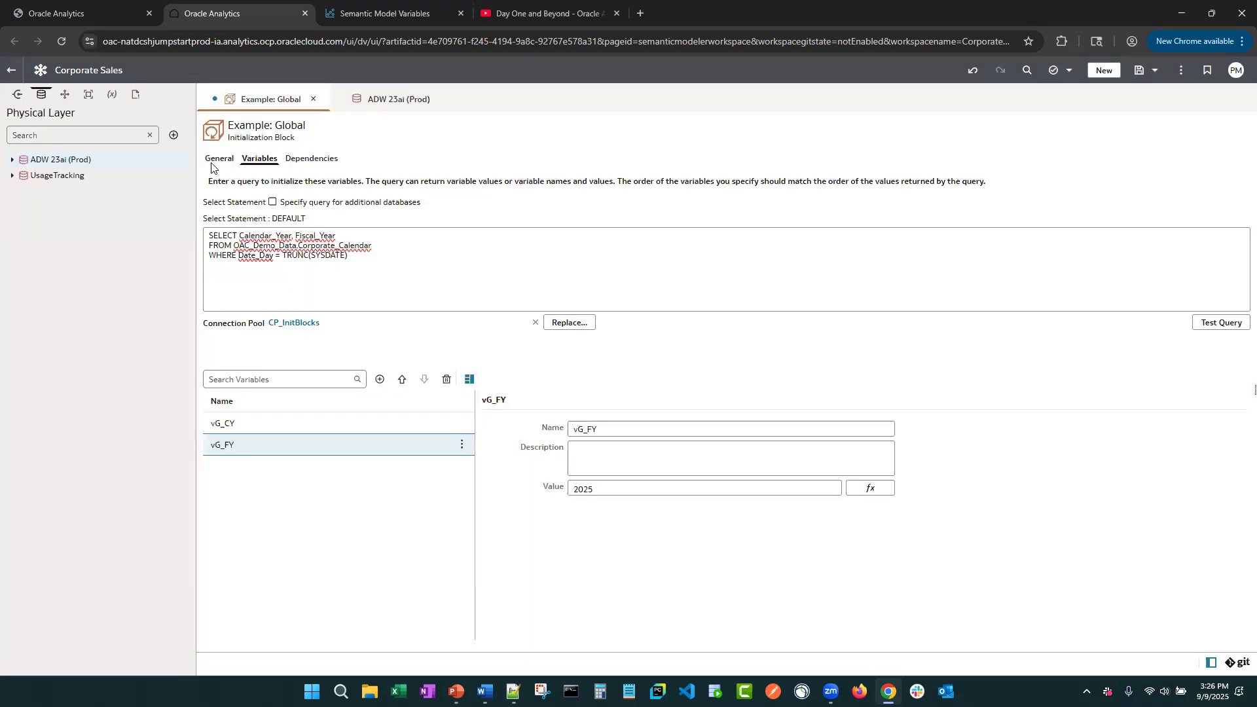
left_click(218, 159)
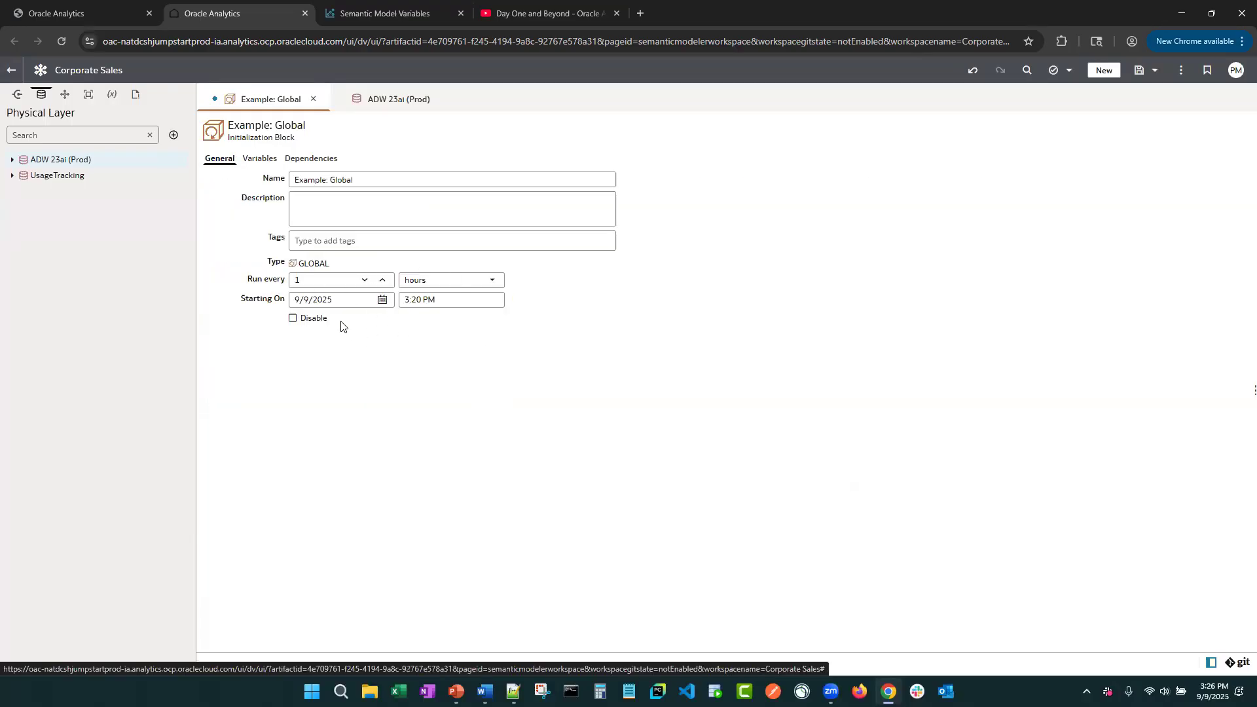
left_click(260, 158)
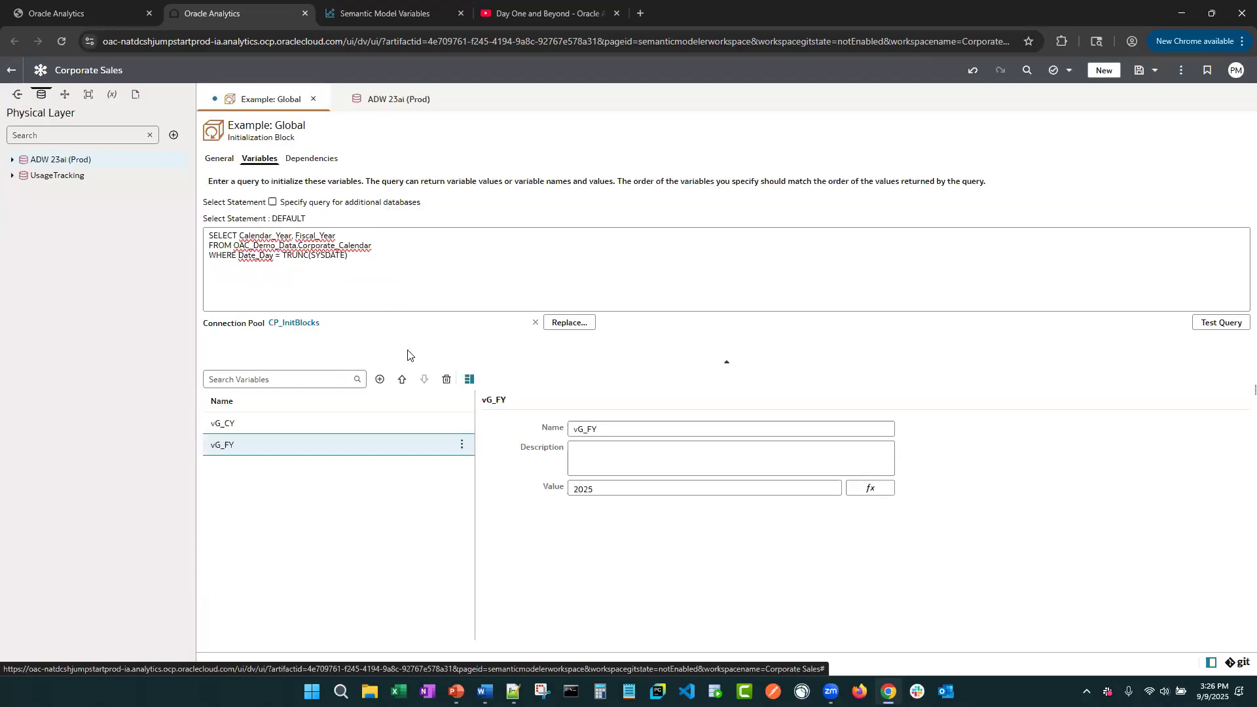
Step: Review the Example: Global block's run schedule, query and variables, and its dependencies on other initialization blocks
left_click(218, 161)
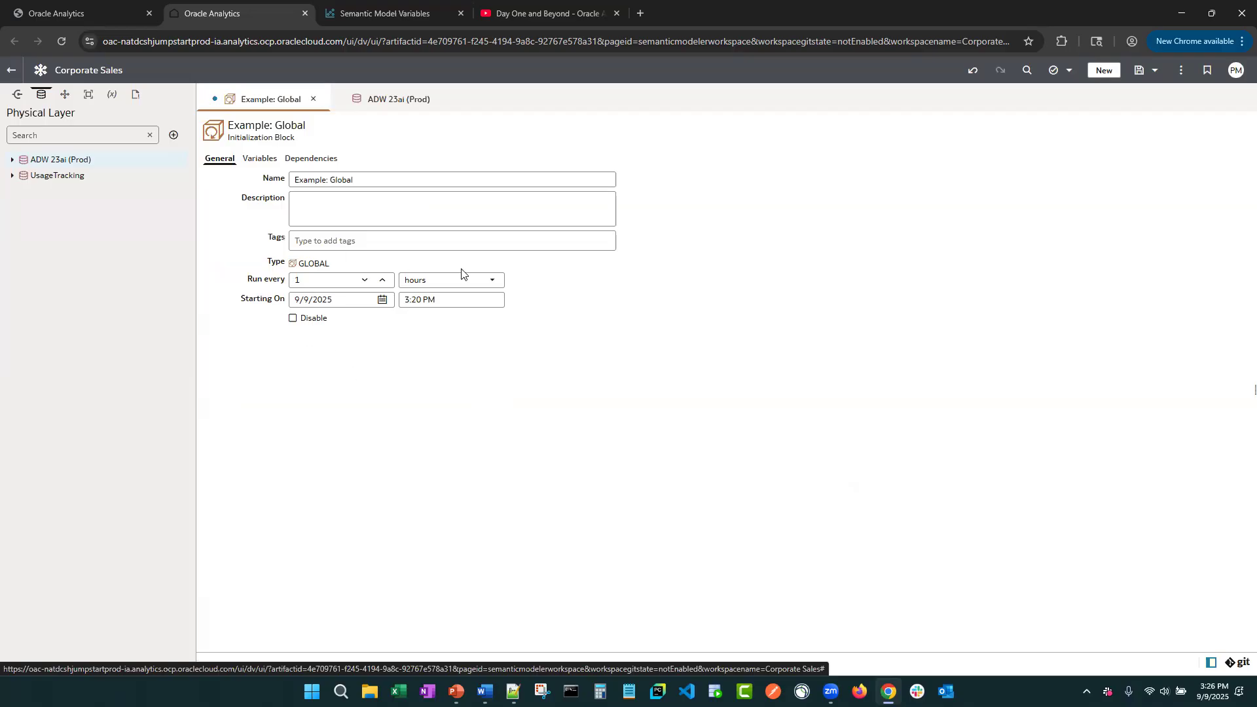
left_click(260, 160)
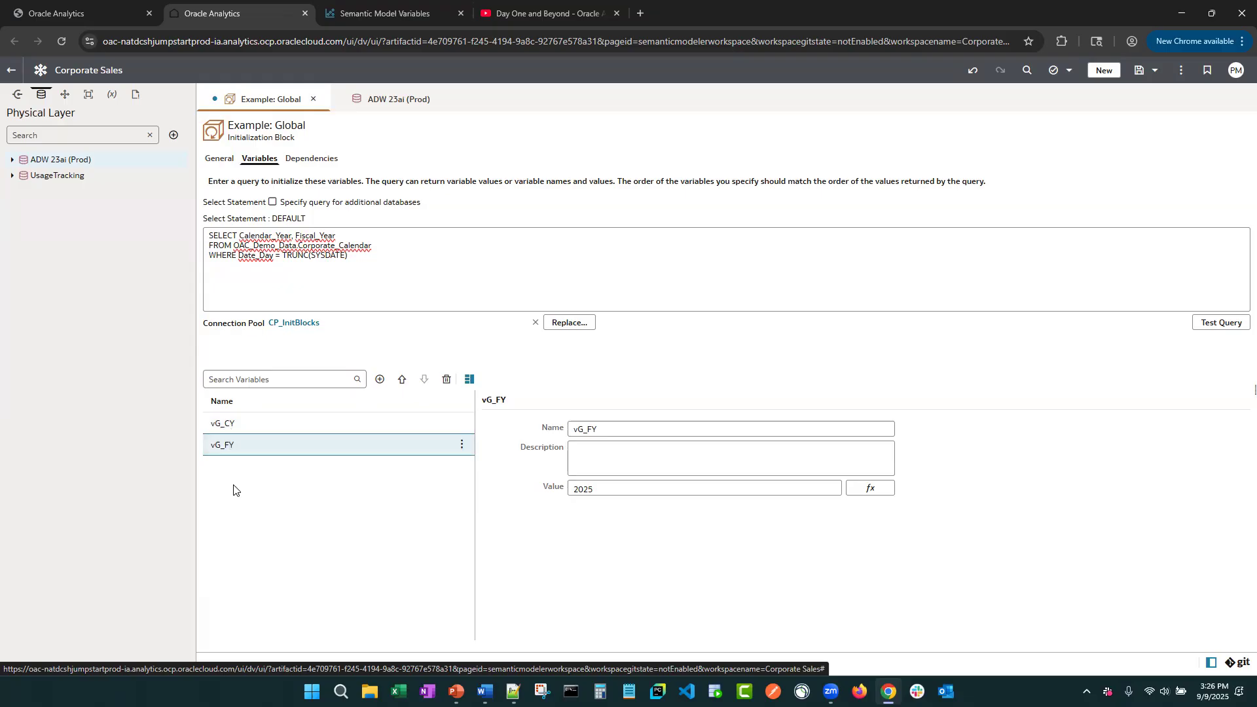
left_click(222, 161)
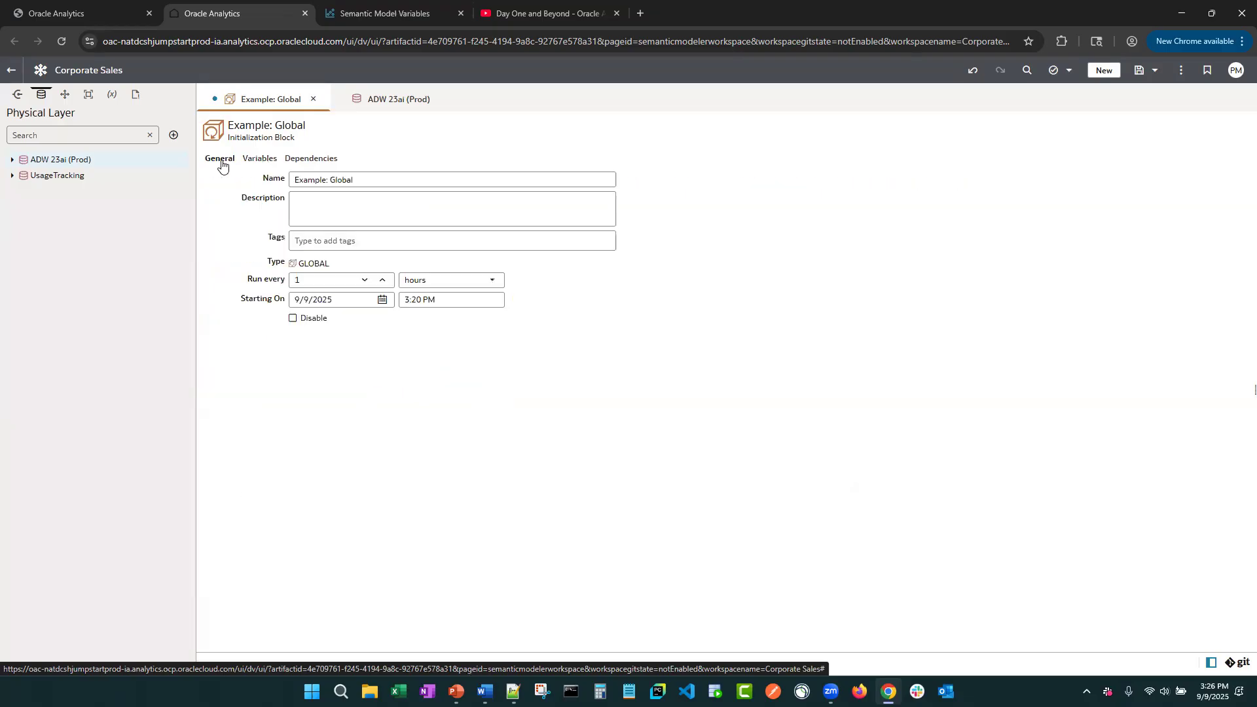
left_click(262, 162)
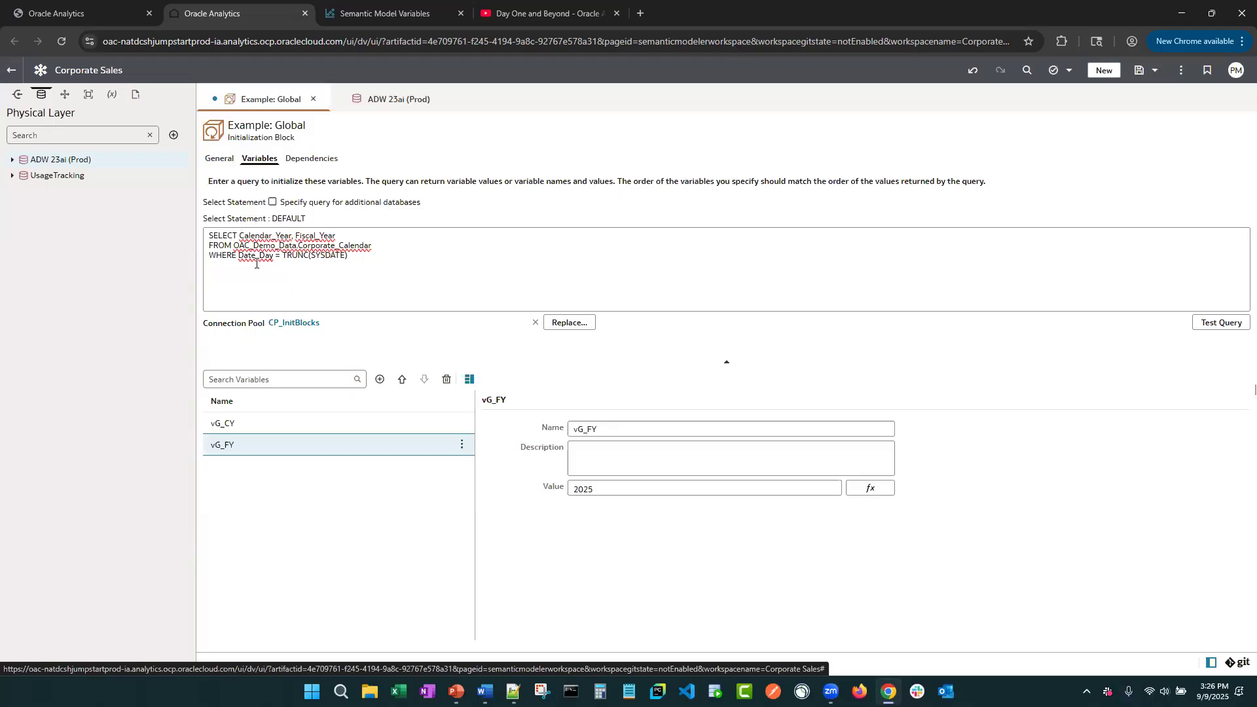
left_click(313, 159)
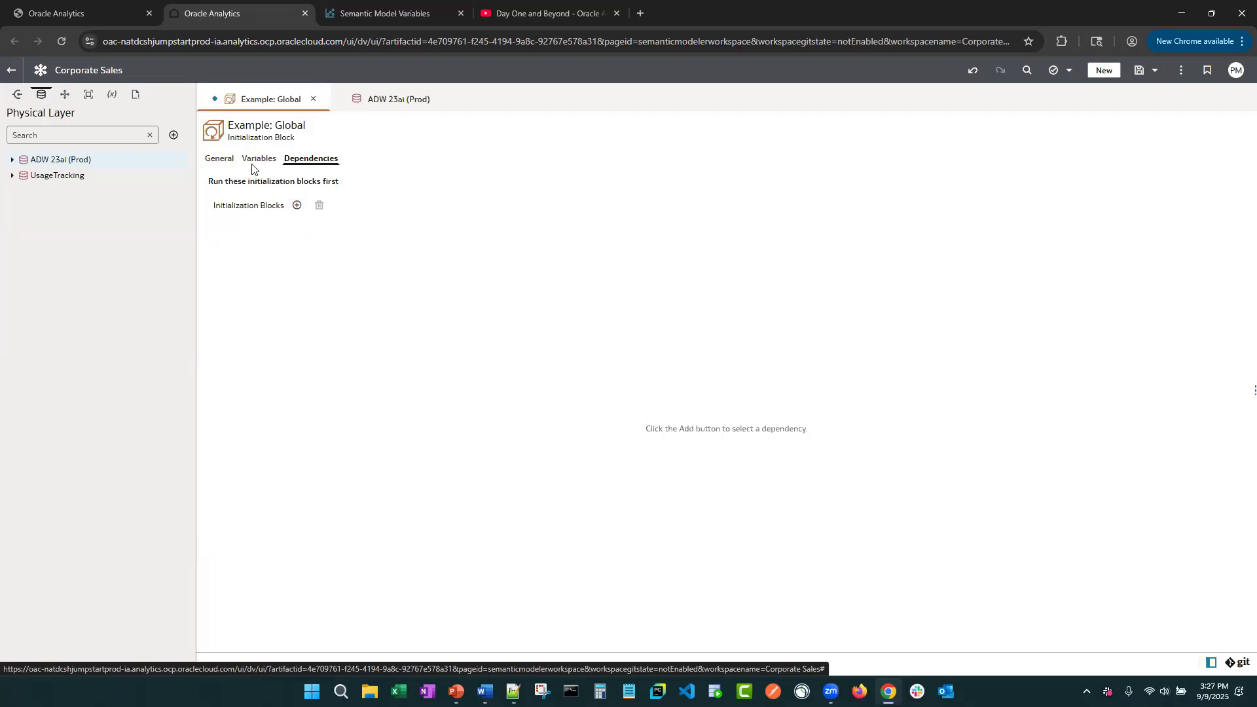
left_click(222, 162)
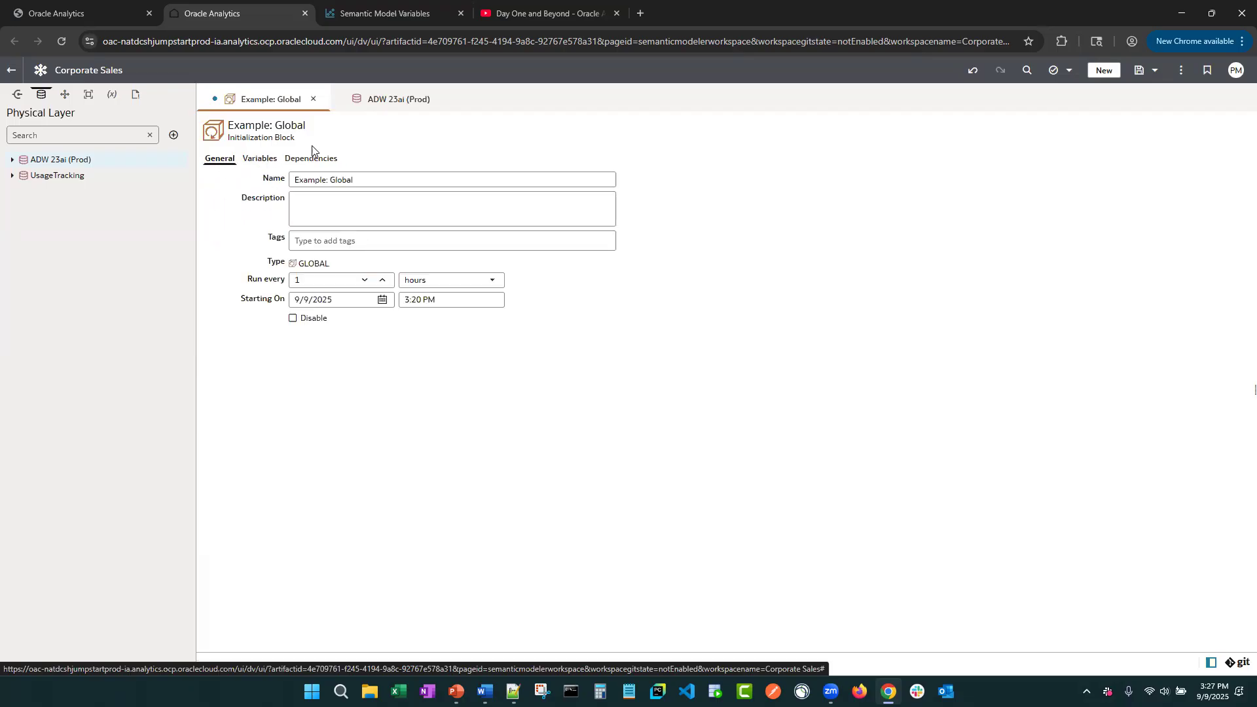
Step: Close the Example: Global block, discarding its unsaved changes, and close the open ADW 23ai (Prod) database
left_click(314, 101)
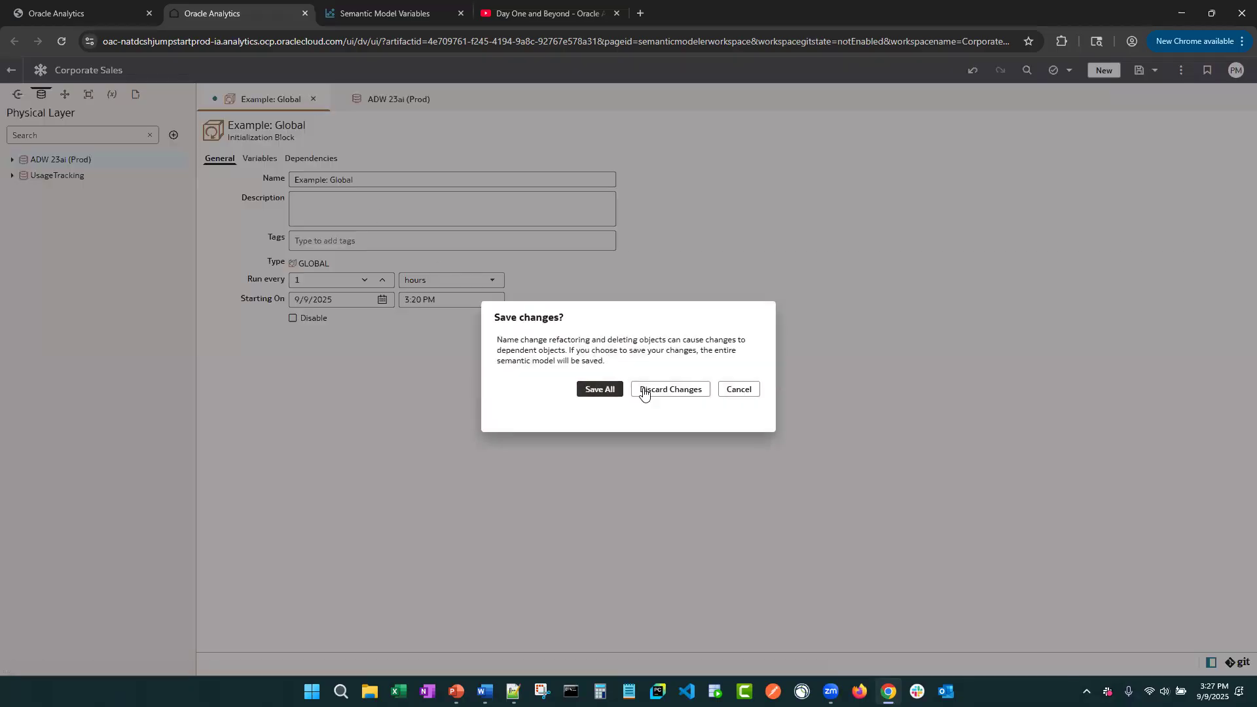
left_click(676, 394)
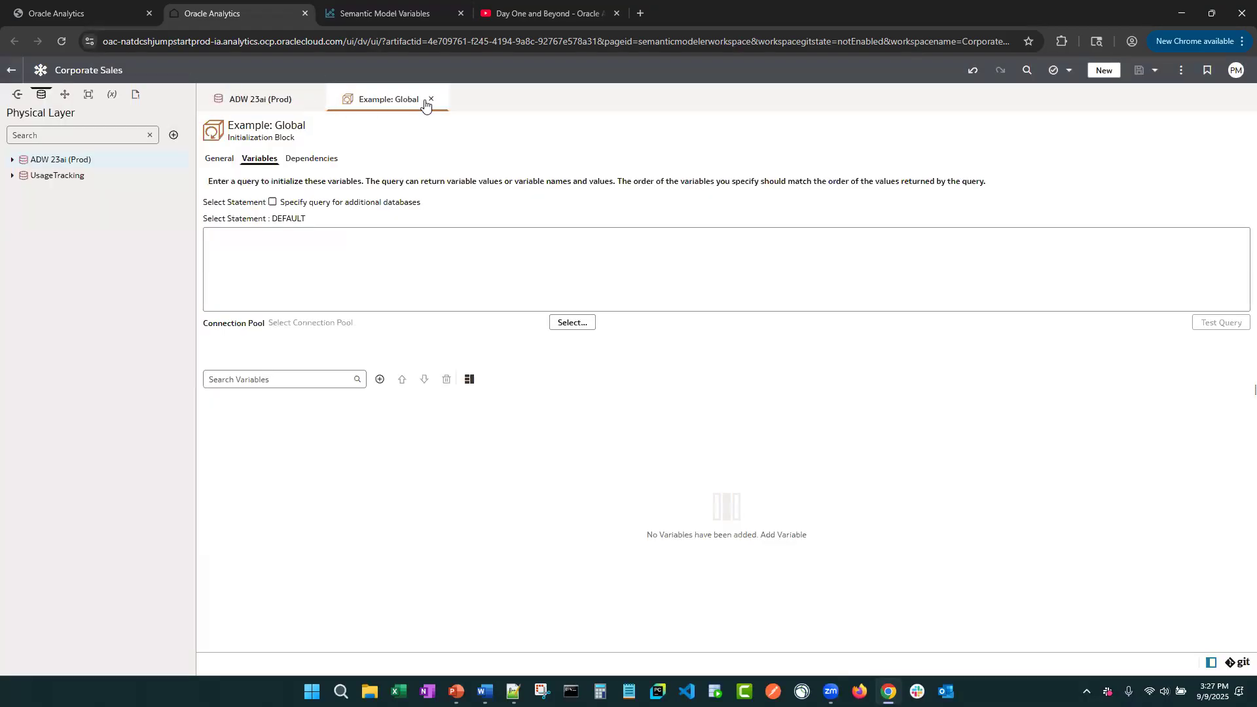
left_click(431, 99)
left_click(304, 99)
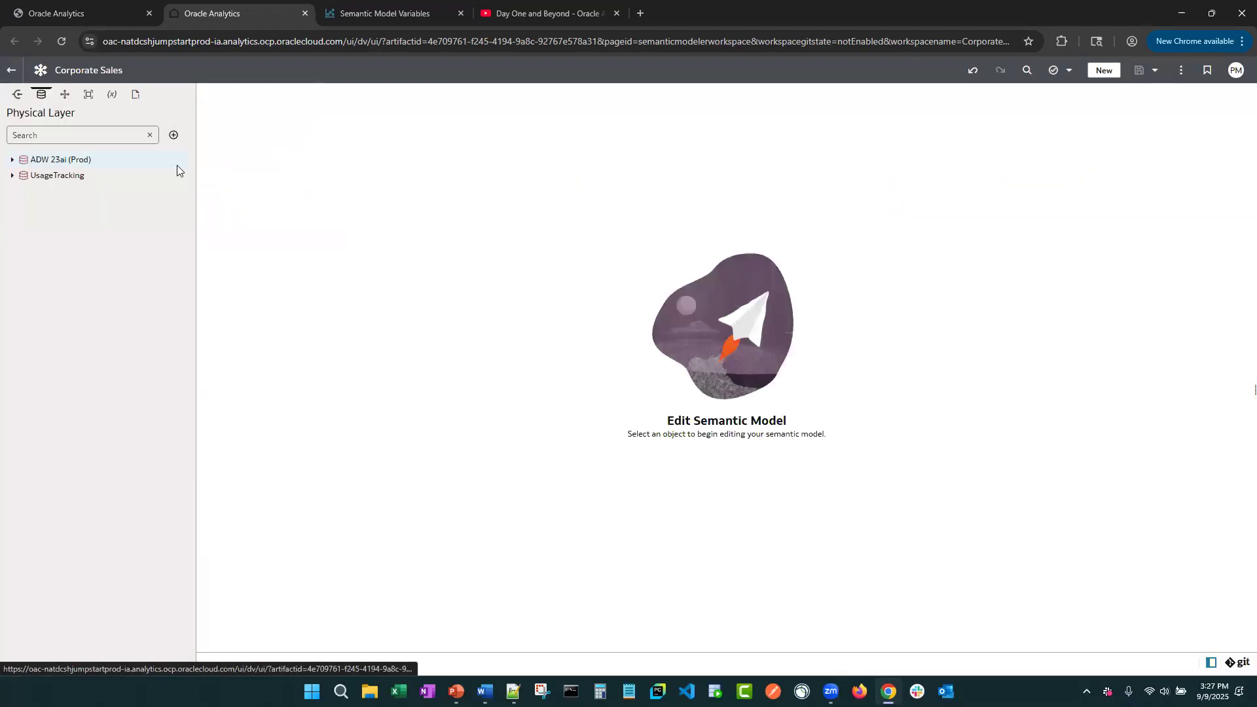
Step: Delete the Example: Global initialization block from the model's variables
left_click(12, 160)
left_click(112, 94)
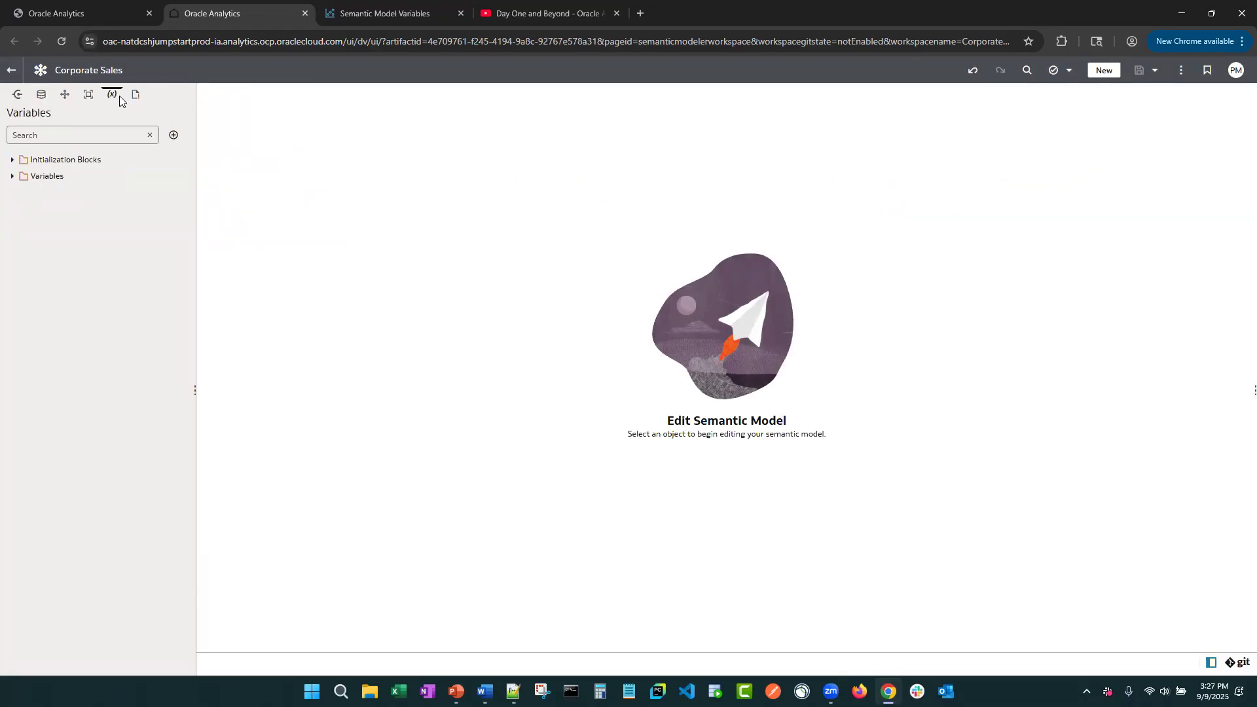
left_click(13, 160)
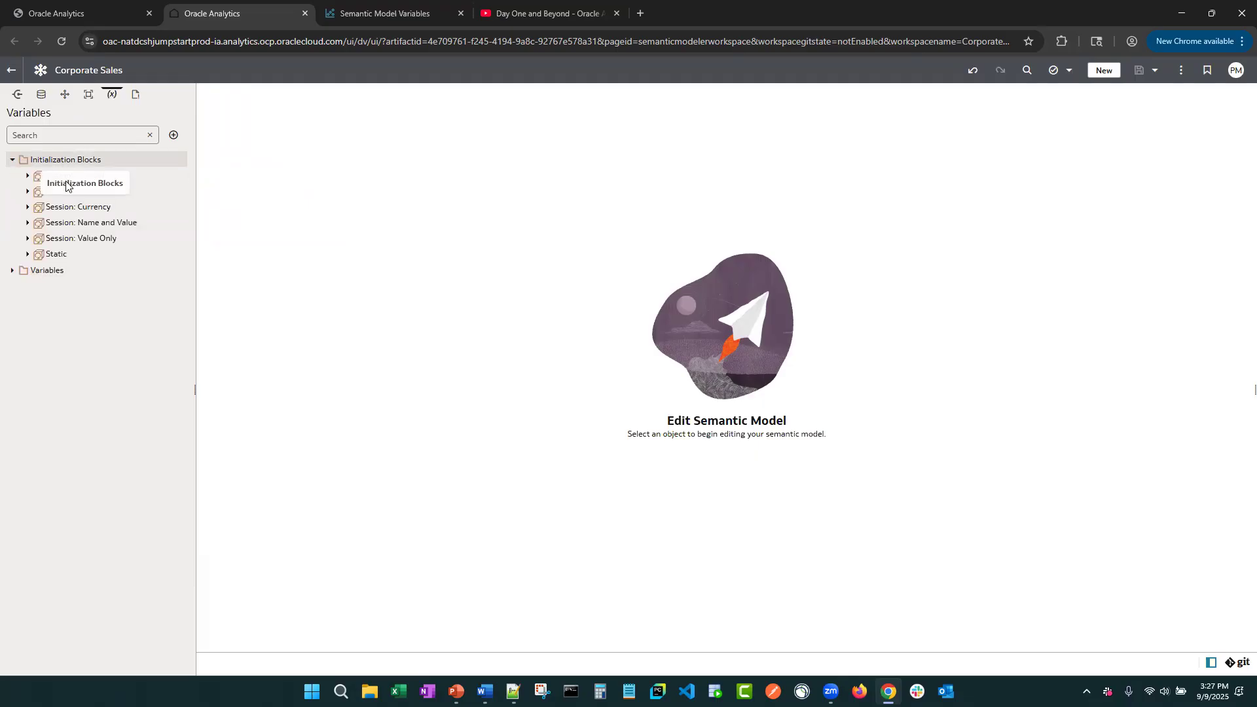
right_click(82, 178)
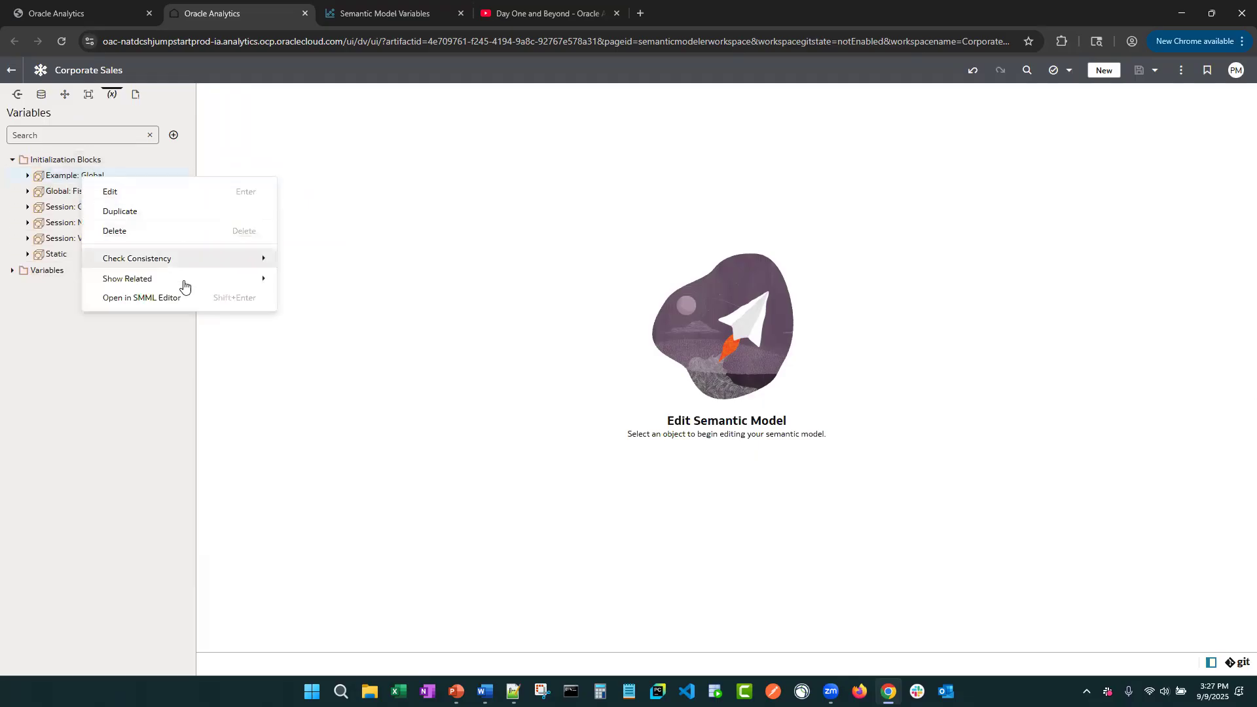
left_click(131, 232)
left_click(696, 409)
Step: Examine the query, variables and run schedule of the Global: Fiscal Dates initialization block, and close it
double_click(73, 177)
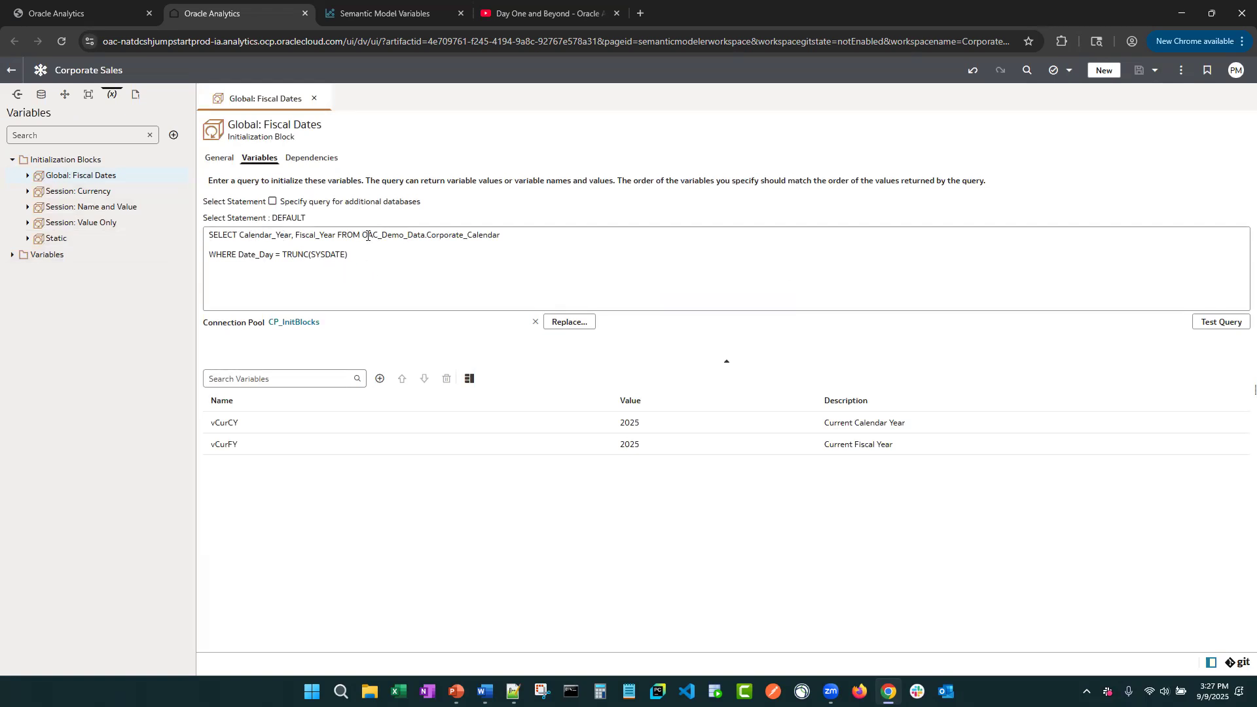
left_click(354, 258)
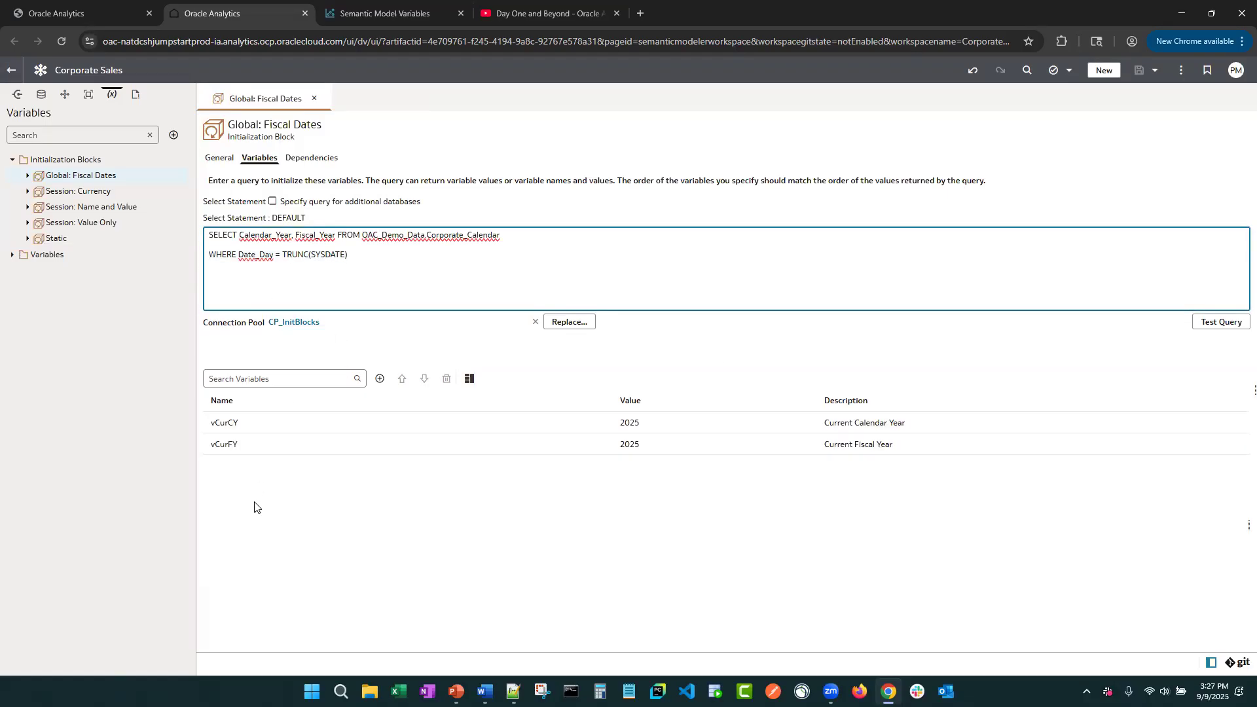
left_click(219, 157)
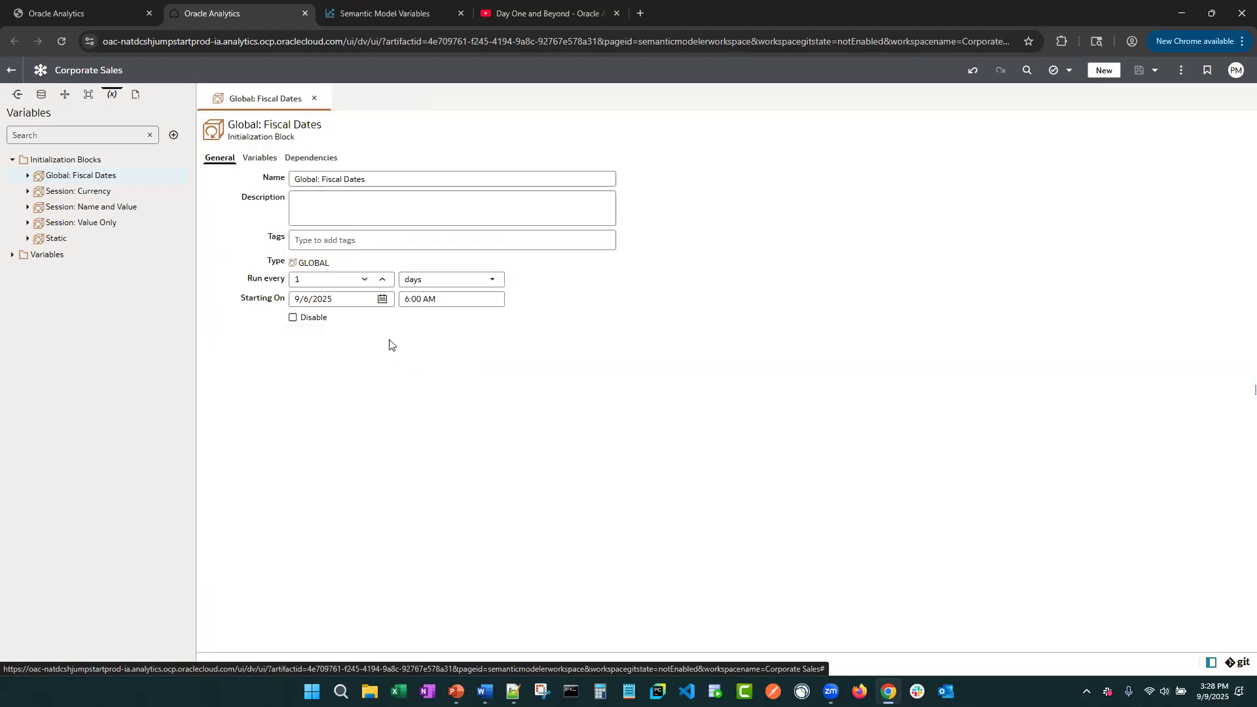
left_click(315, 100)
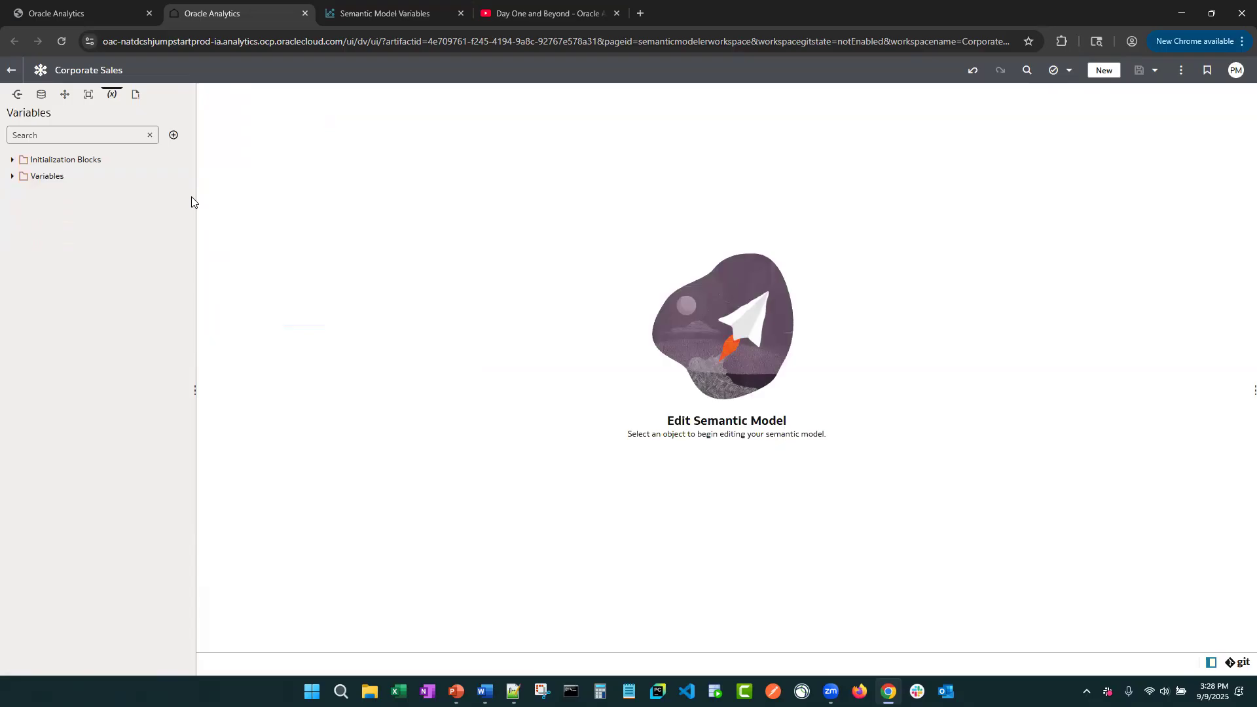
Step: Create a session-type initialization block named Example: Session
left_click(174, 135)
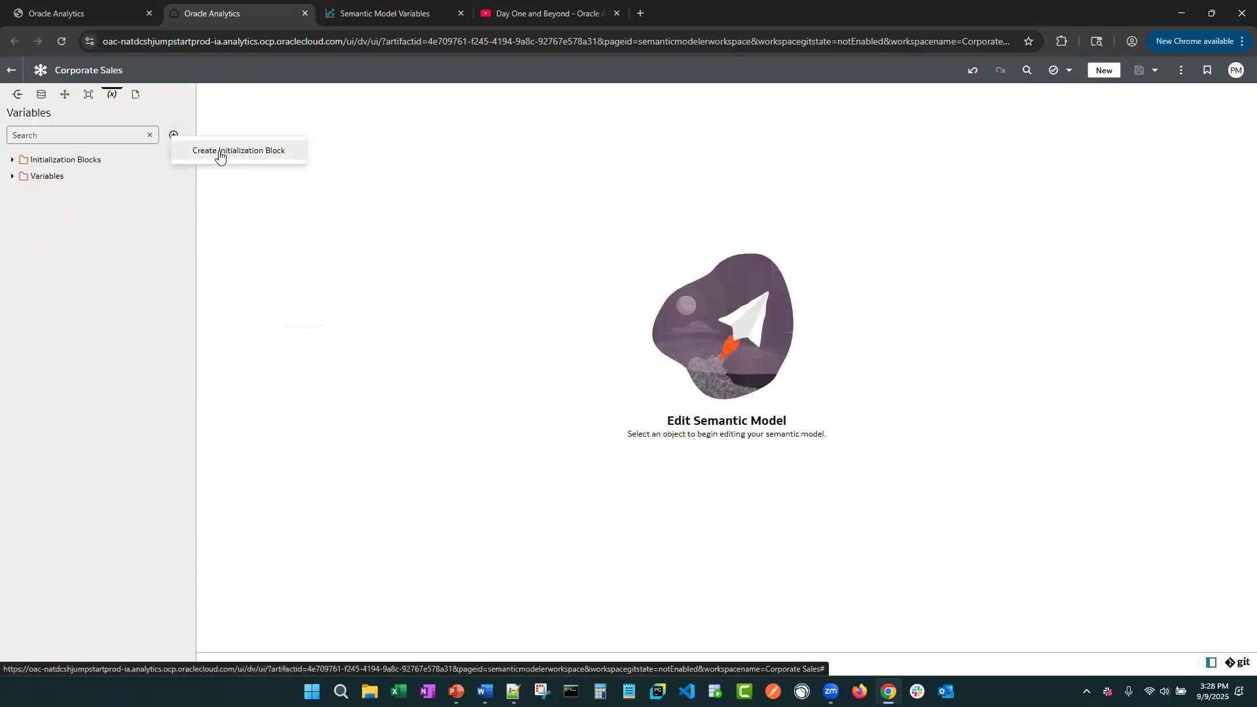
left_click(200, 151)
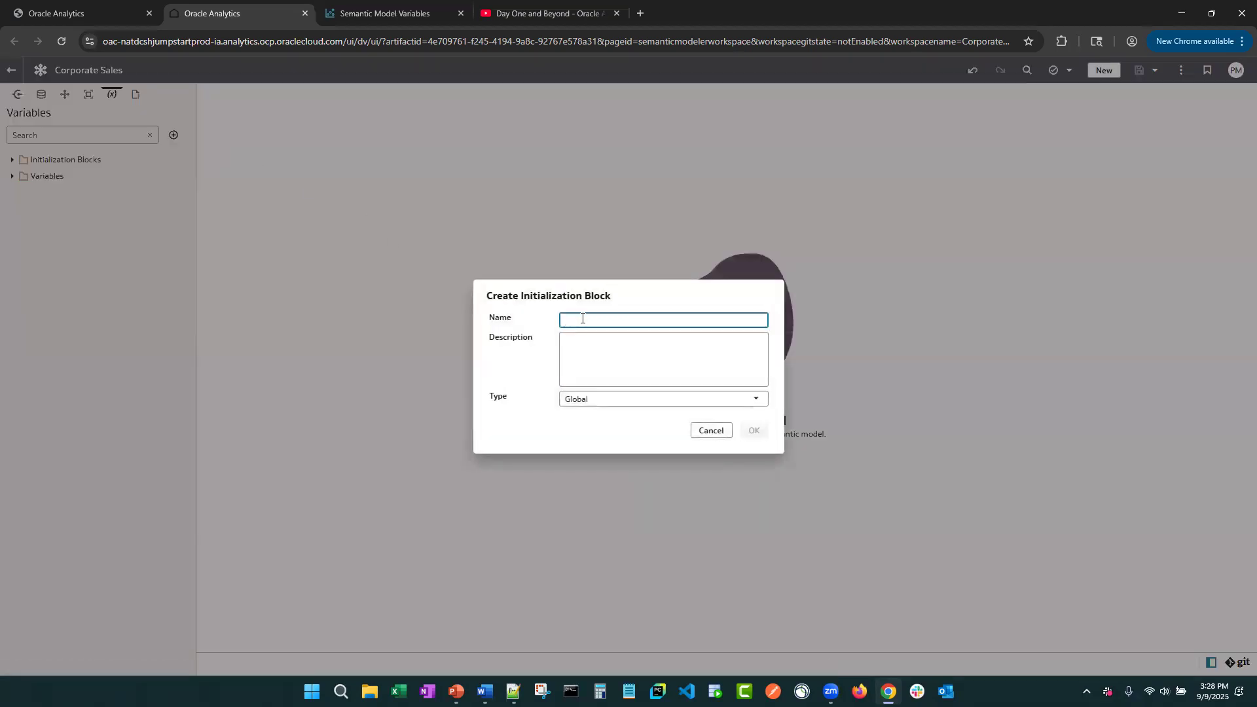
type("Example: Session")
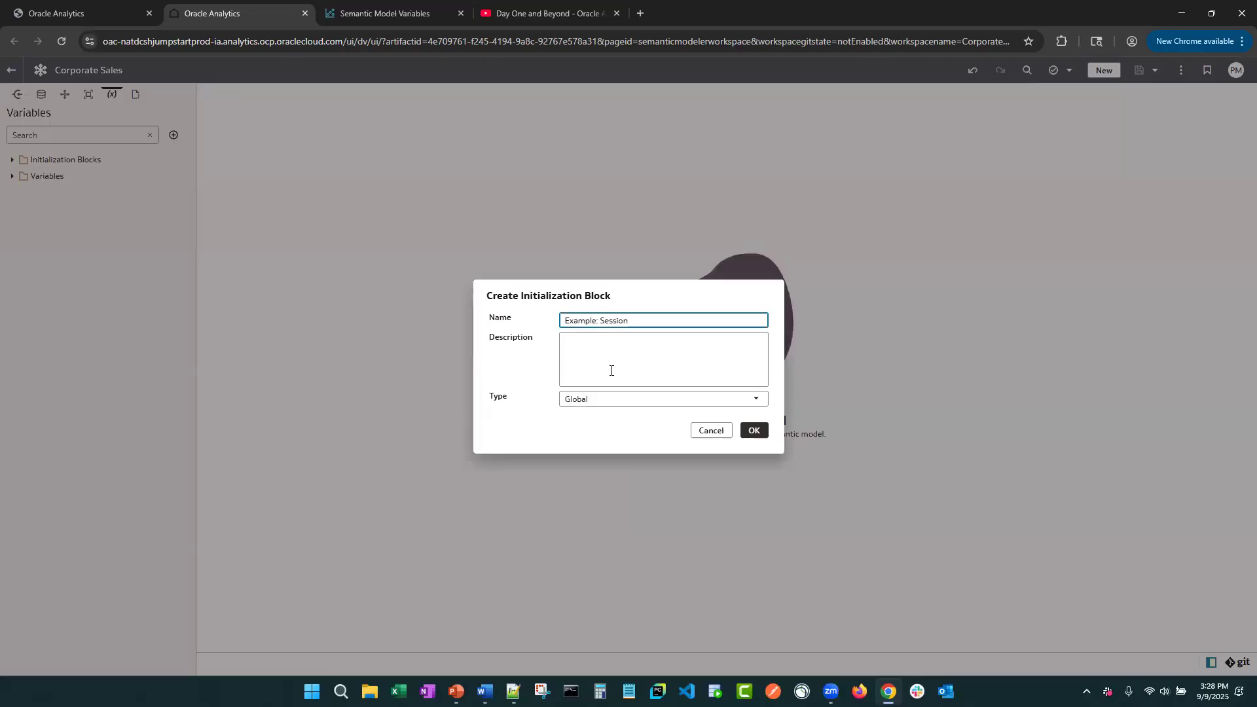
left_click(614, 400)
left_click(615, 449)
left_click(753, 430)
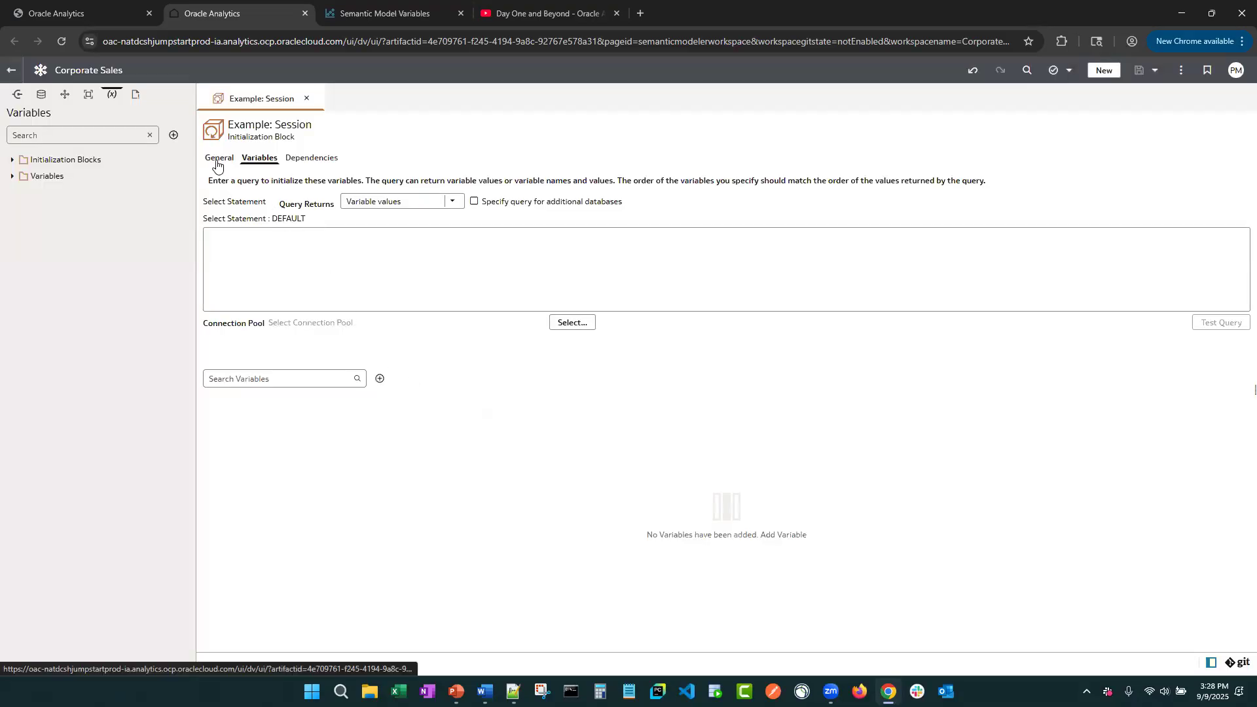
Step: Disallow deferred execution for the Example: Session block and set its connection pool to CP_InitBlocks from ADW 23ai (Prod)
left_click(218, 159)
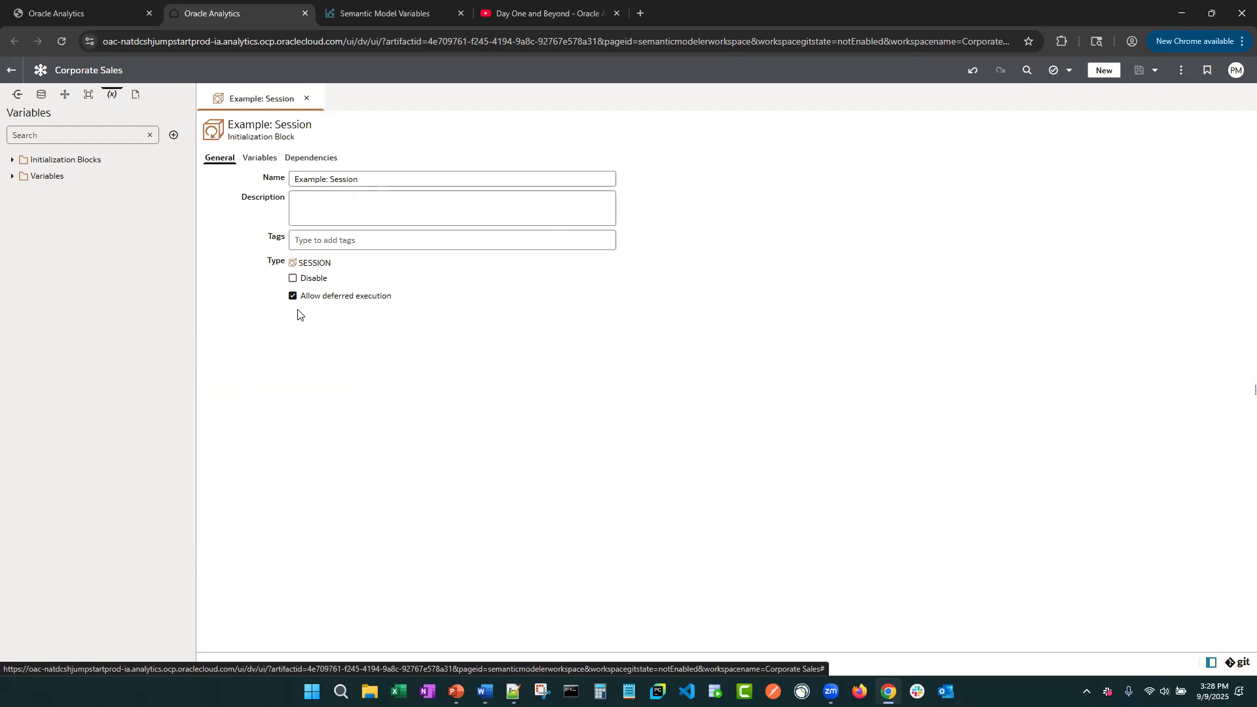
left_click(330, 300)
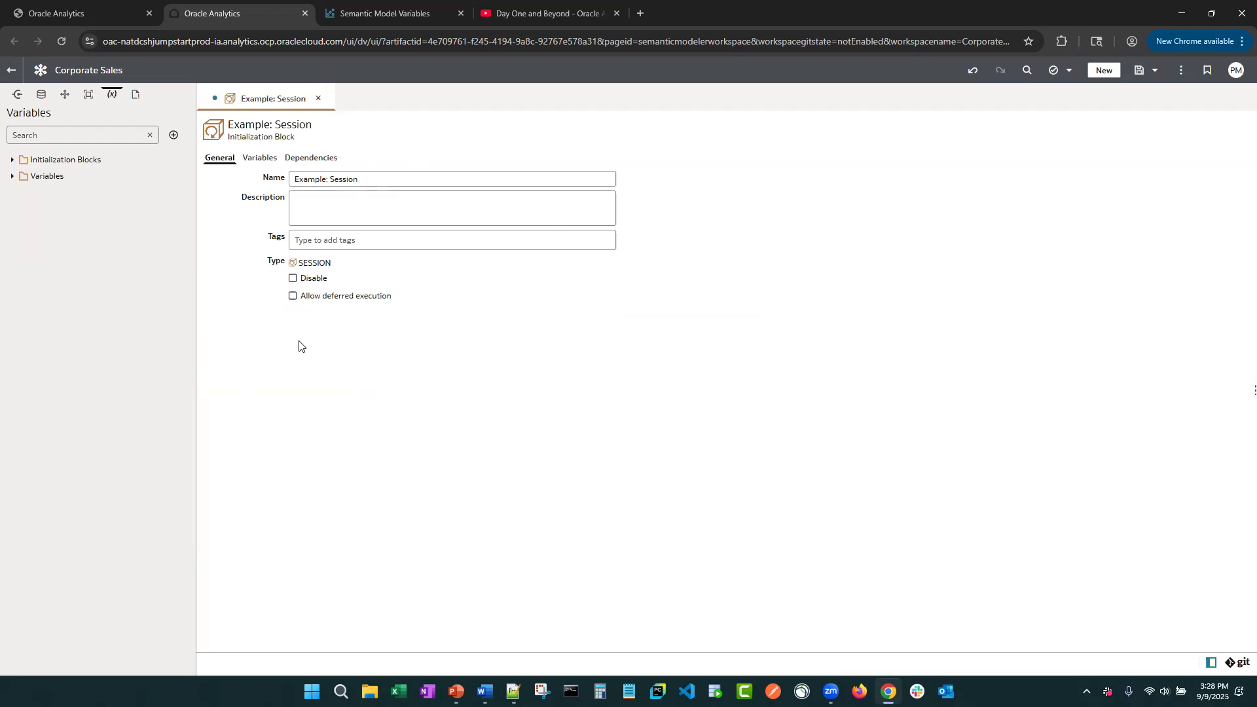
left_click(257, 163)
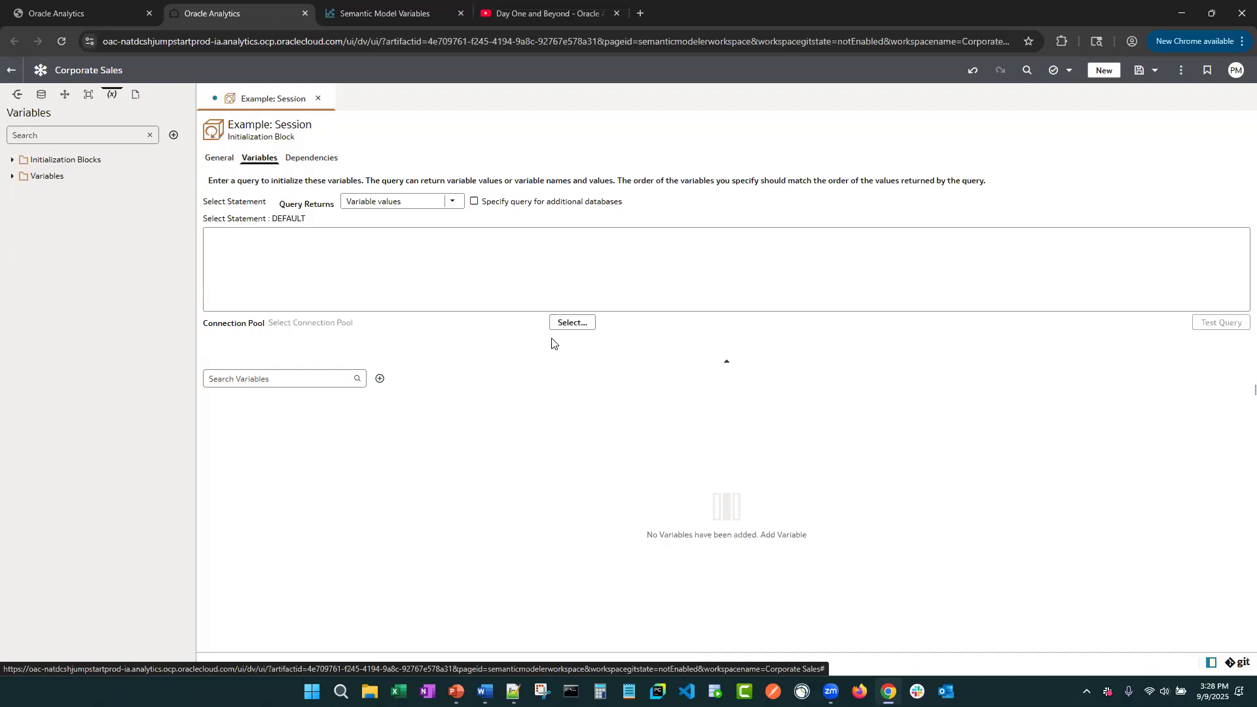
left_click(568, 328)
left_click(503, 273)
left_click(550, 306)
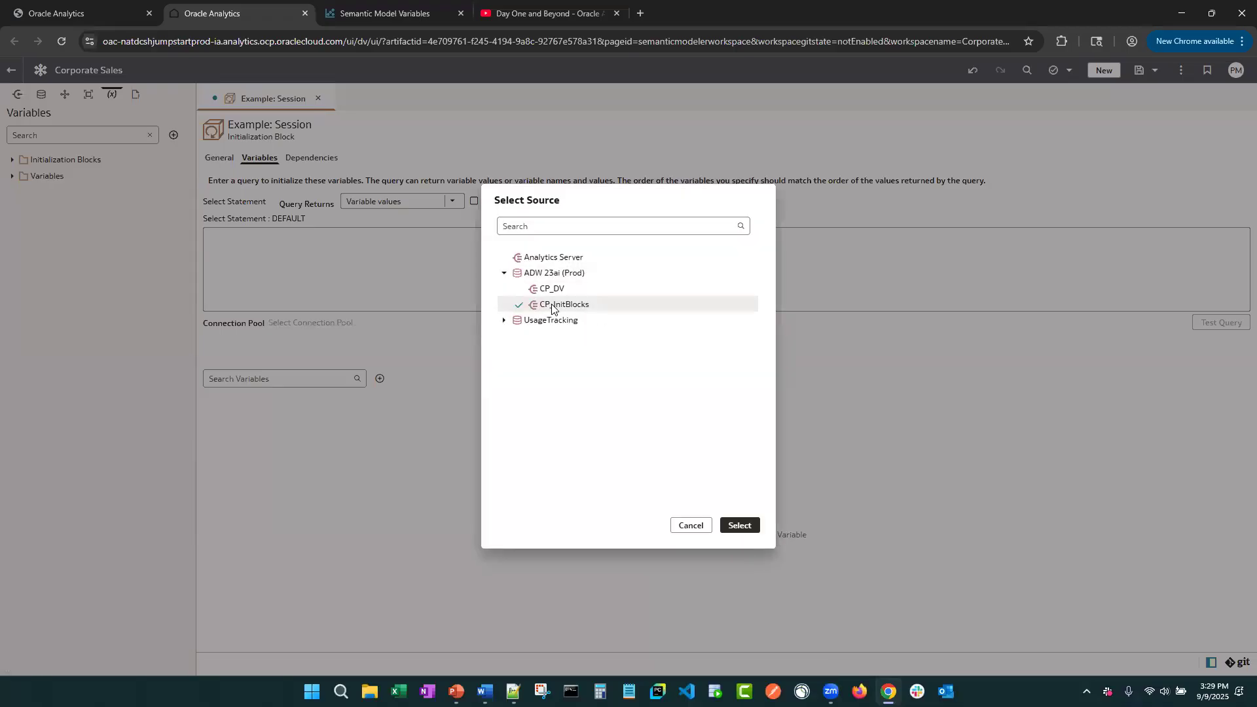
left_click(734, 525)
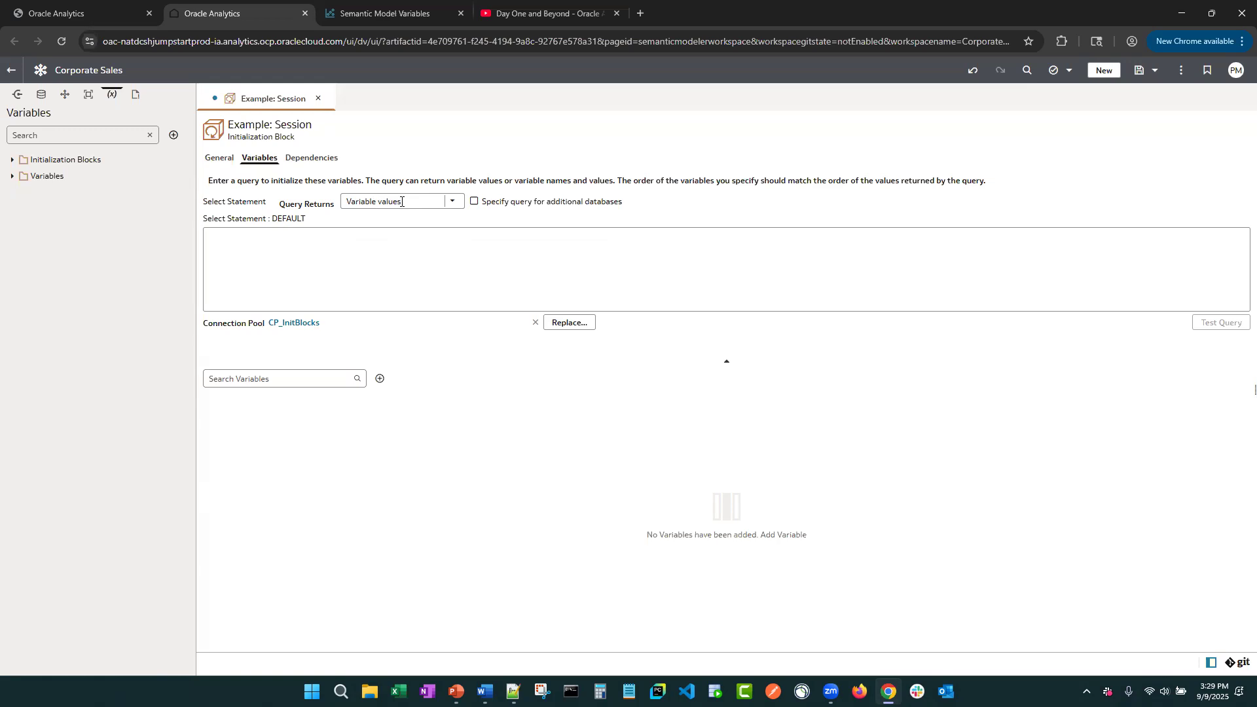
Step: Switch to the Semantic Model Variables workbook and examine the Variable Values source table for session variables
left_click(372, 16)
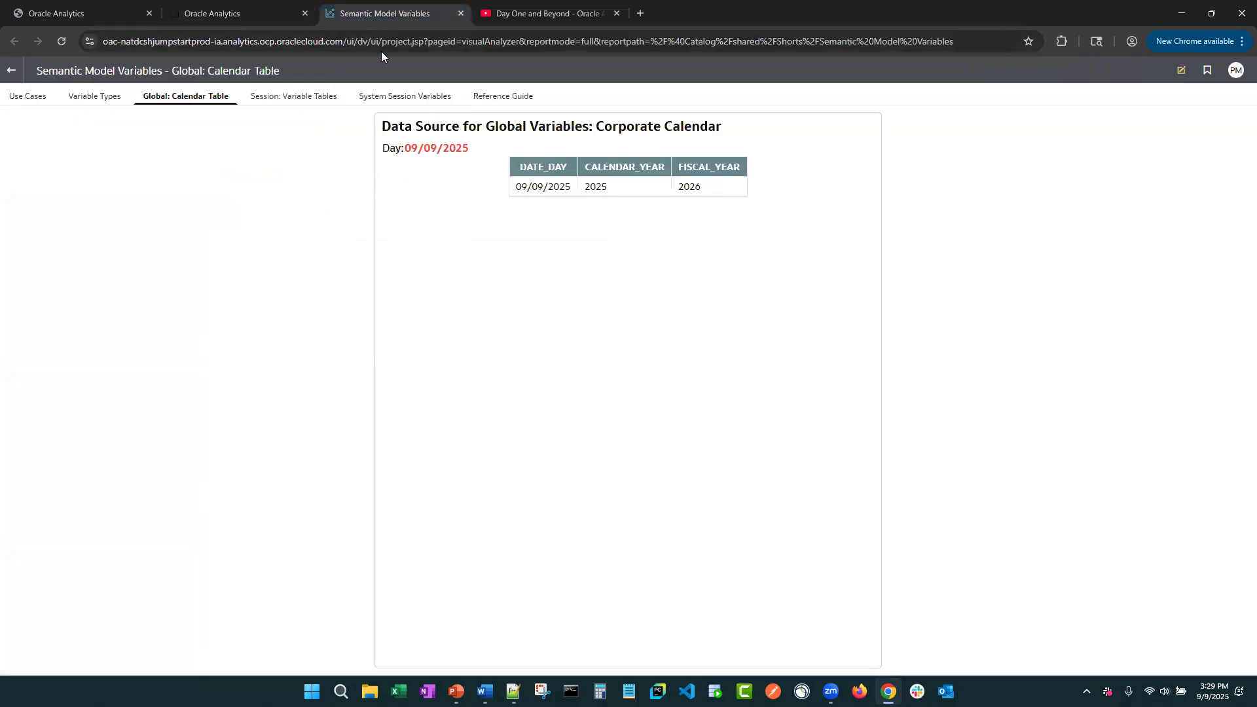
left_click(282, 104)
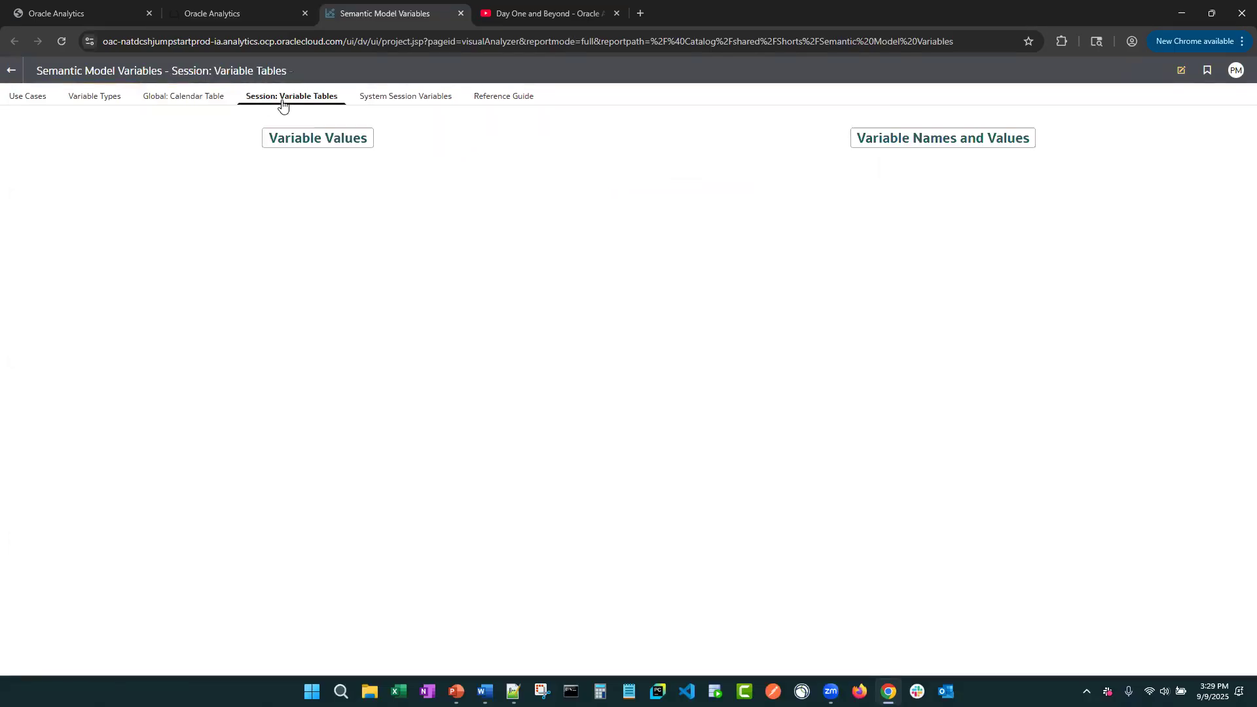
left_click(311, 139)
left_click(300, 214)
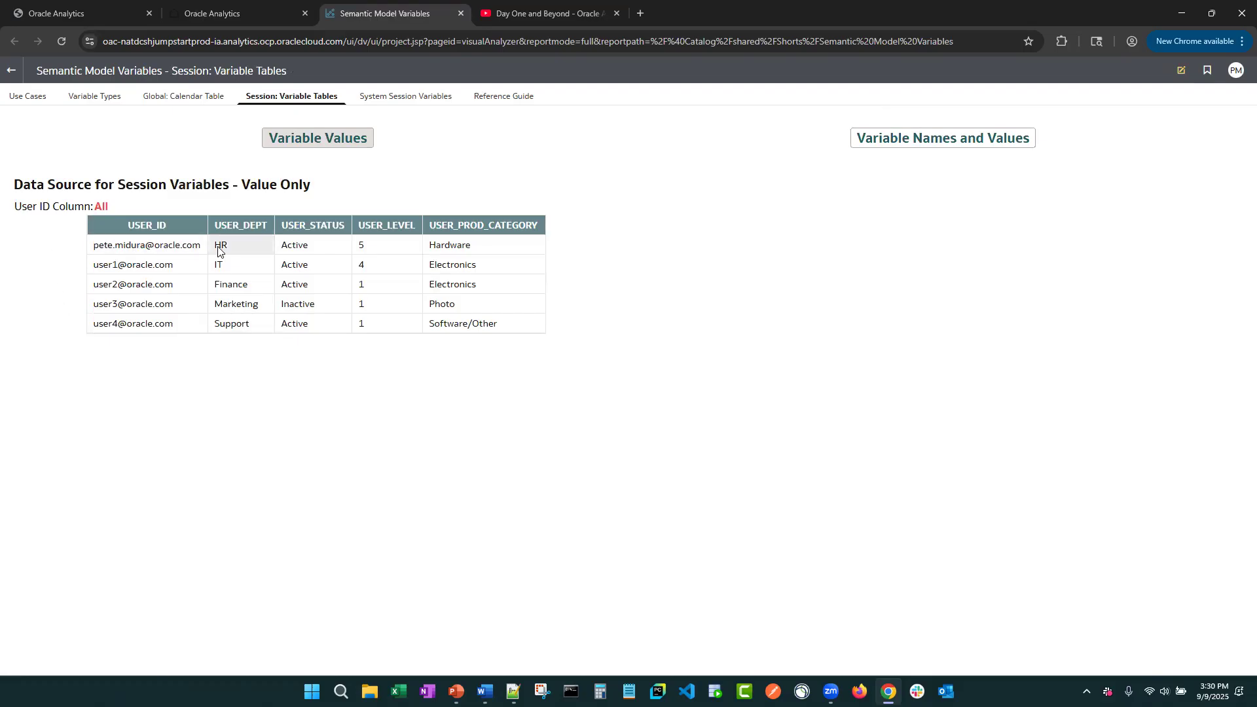
left_click(144, 245)
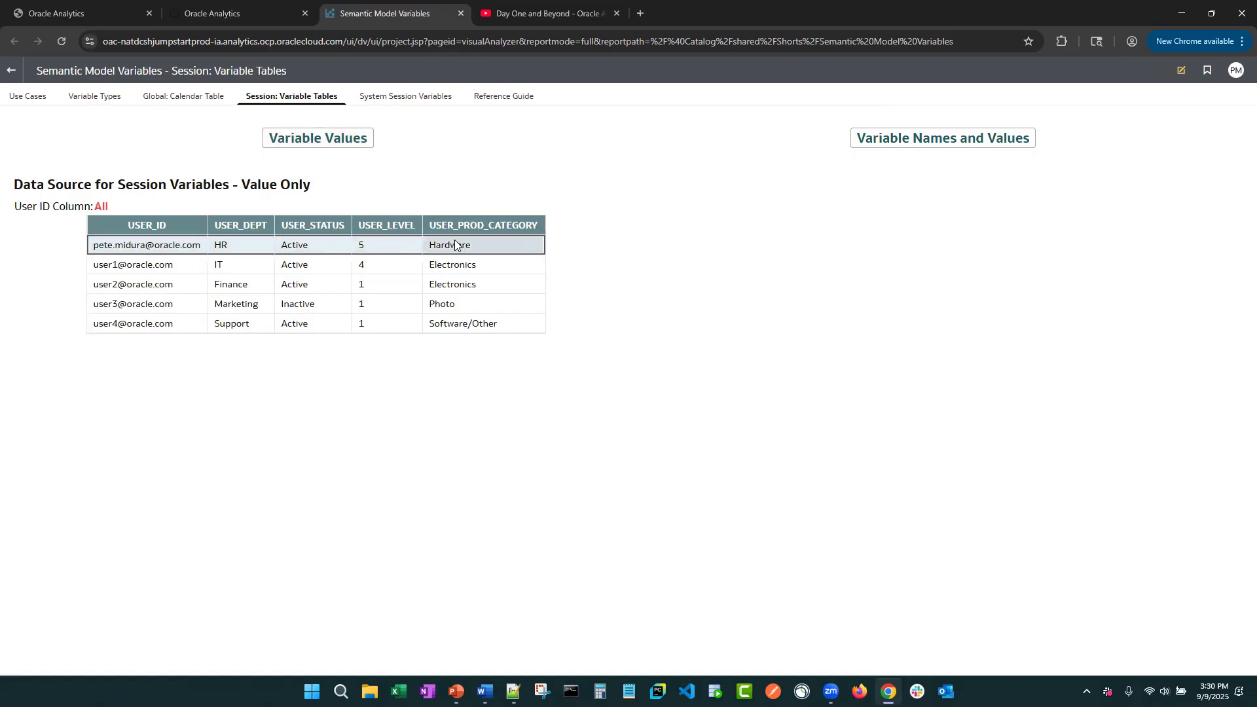
Step: Filter the value-only session variables table by the first listed user's ID
left_click(100, 208)
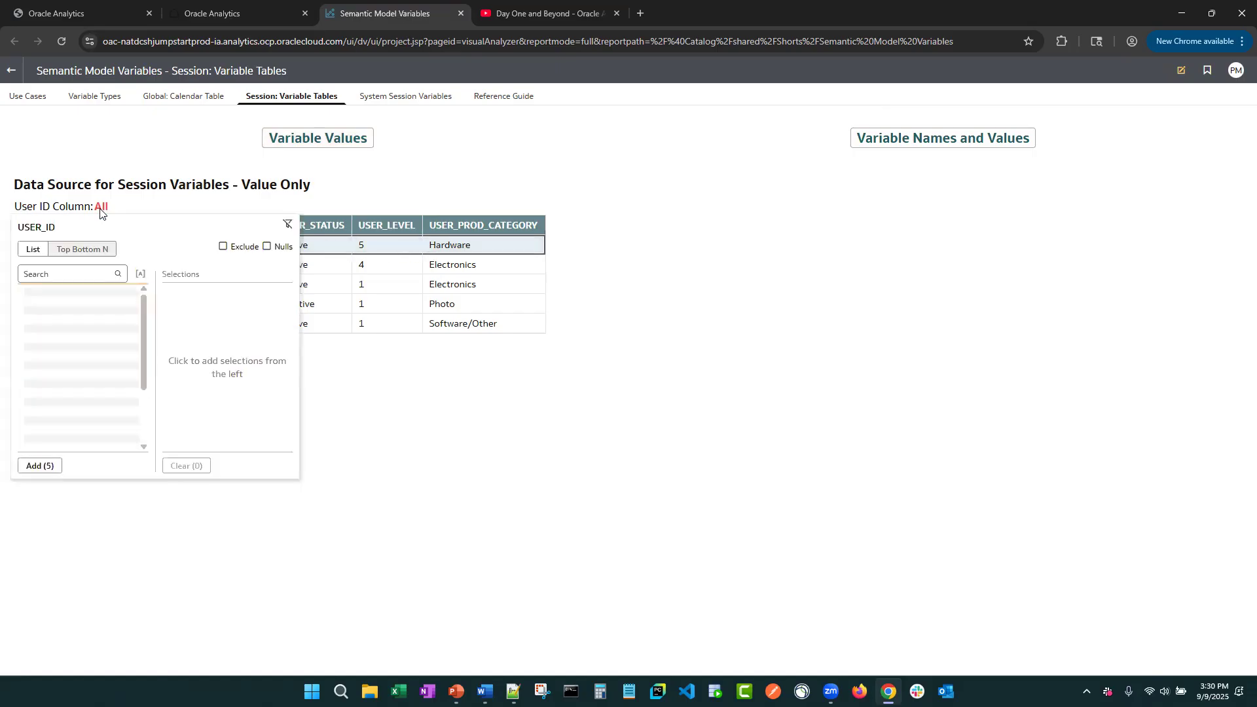
left_click(73, 292)
left_click(409, 437)
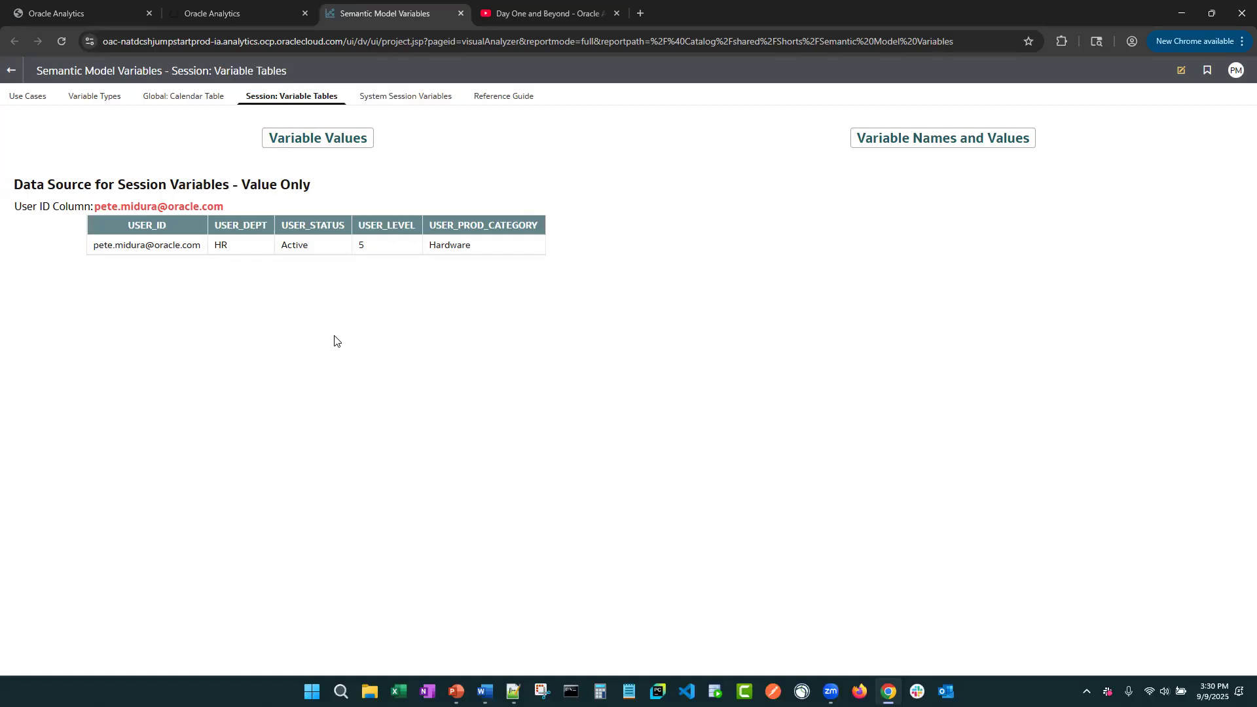
Step: Set the Example: Session query to SELECT USER_ID, USER_DEPT, USER_STATUS, USER_LEVEL, USER_PROD_CATEGORY FROM OAC_MODEL_VARIABLES.SESSION_VARS_VALUEONLY
left_click(213, 13)
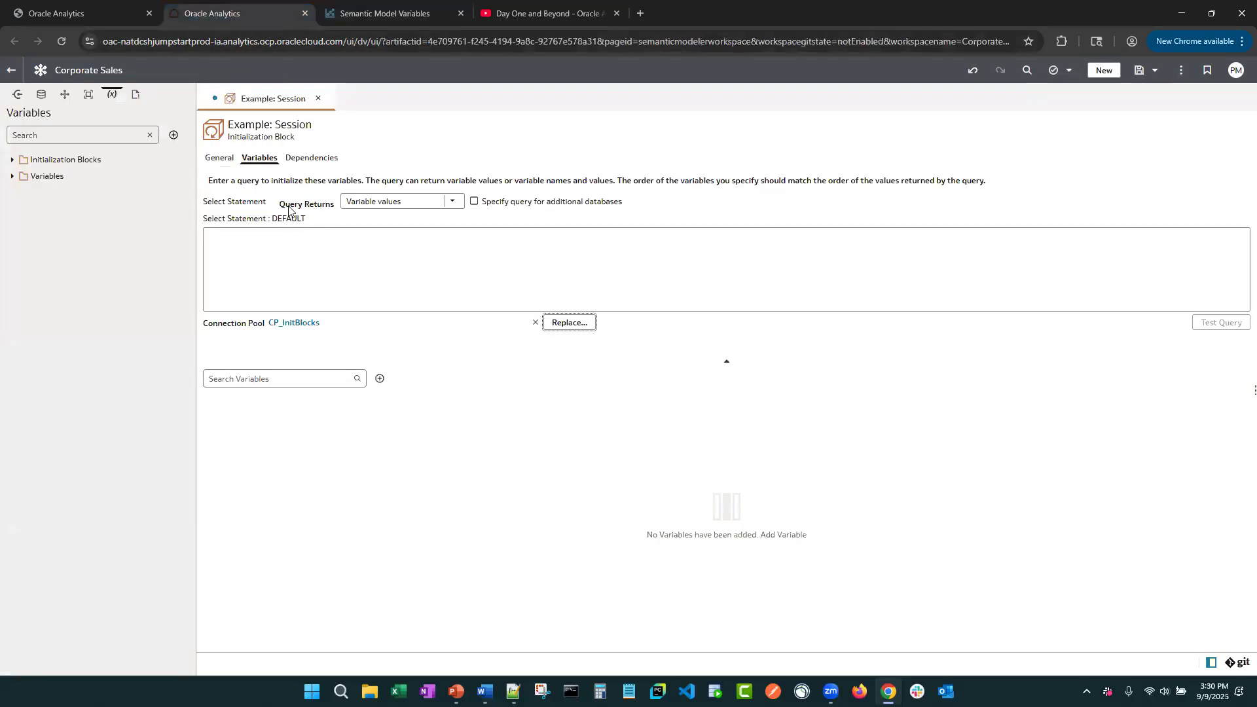
left_click(330, 256)
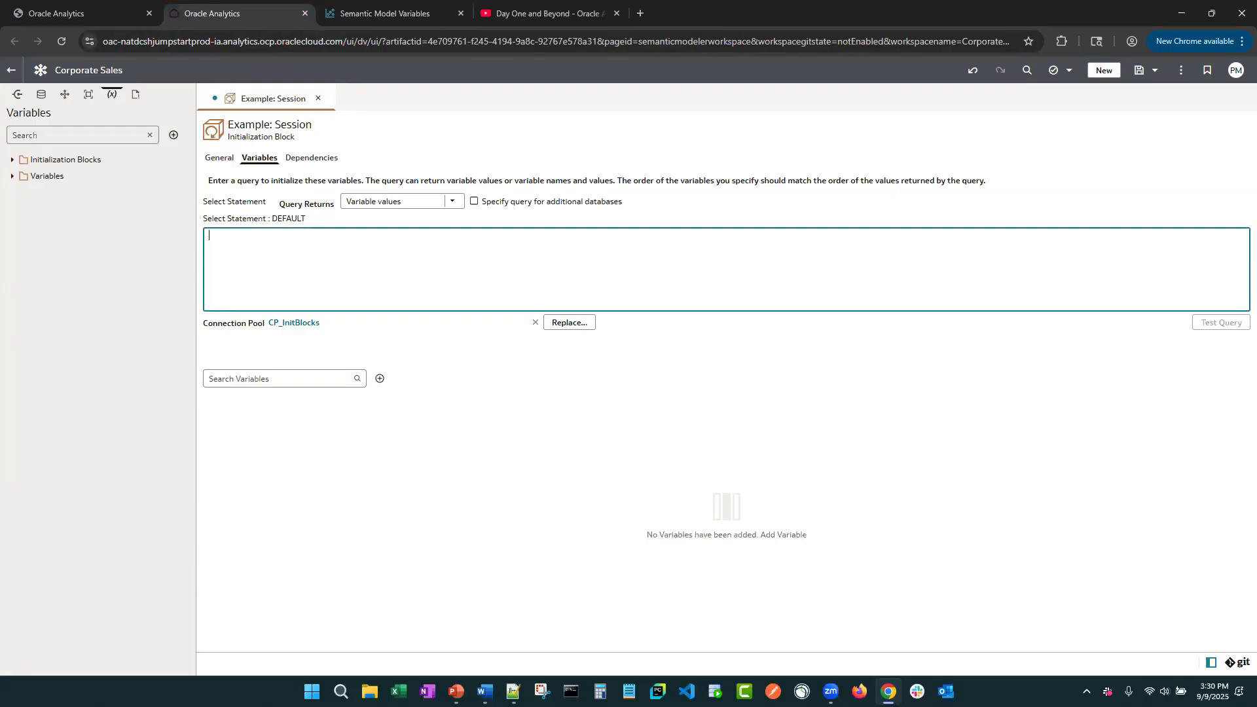
key("alt+Tab")
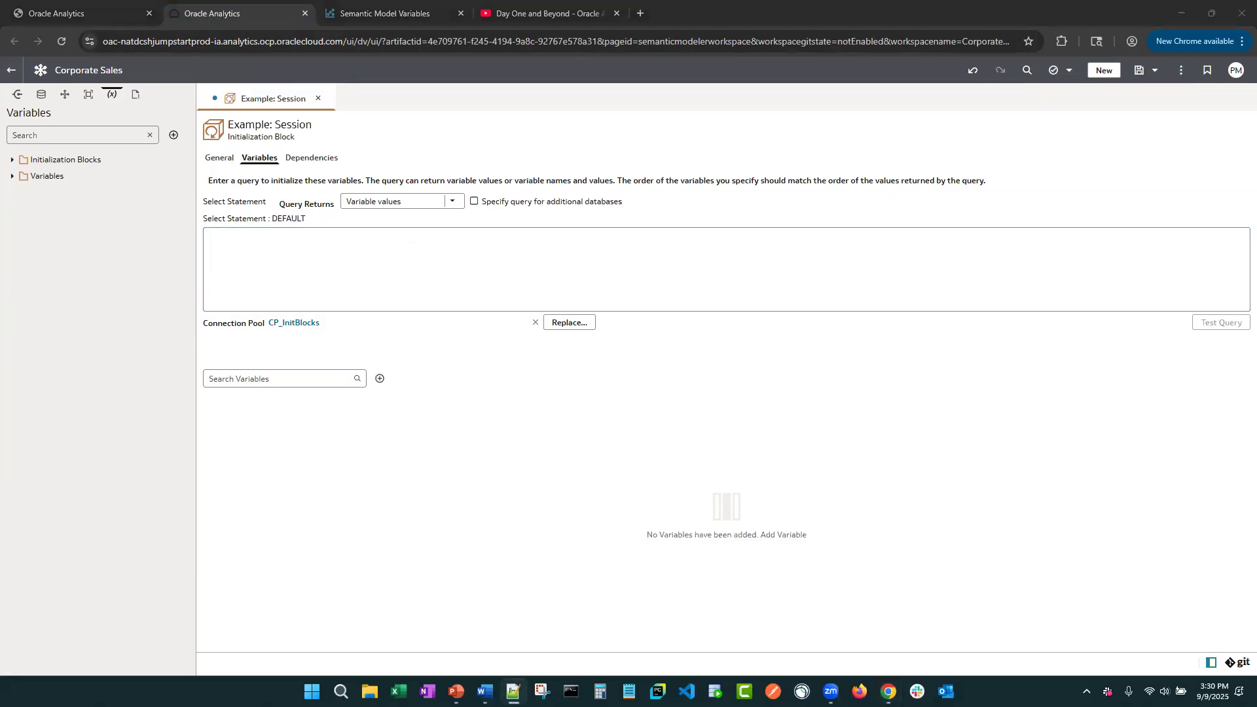
left_click(300, 255)
type("SELECT USER_ID, USER_DEPT, USER_STATUS, USER_LEVEL, USER_PROD_CATEGORY FROM OAC_MODEL_VARIABLES.SESSION_VARS_VALUEONLY")
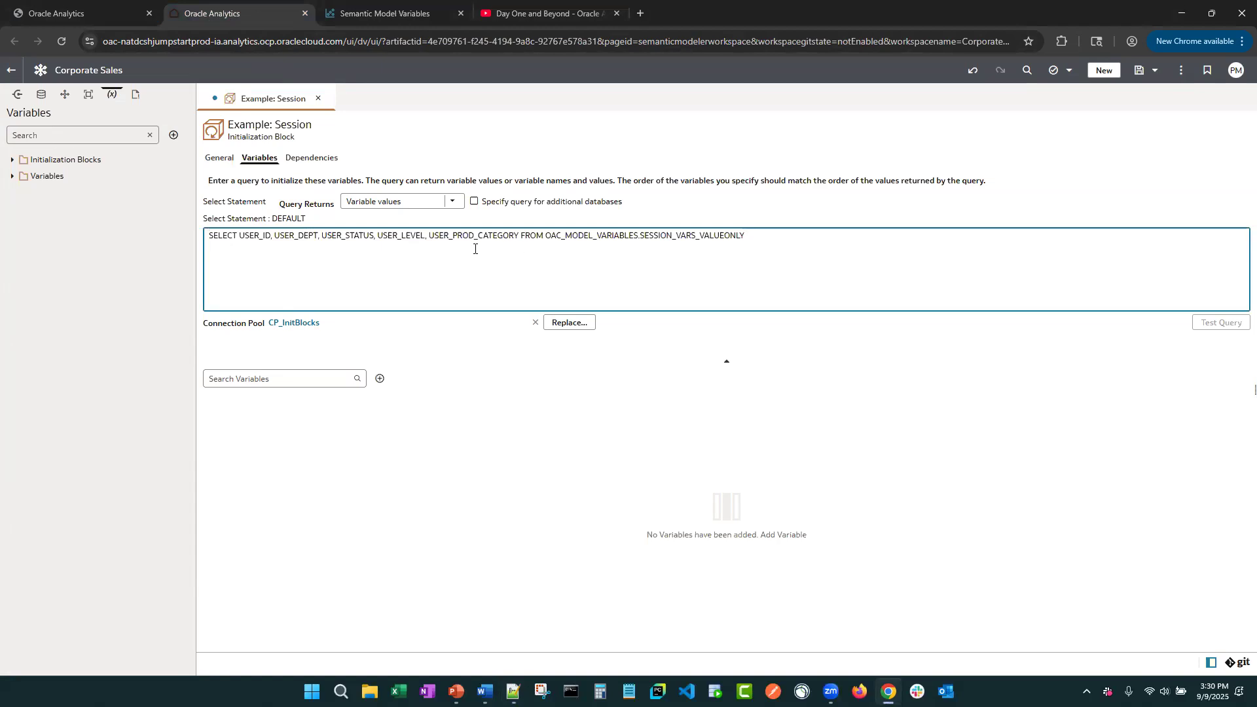
Step: Put the FROM clause of the Example: Session query on its own line and test the query
left_click(521, 236)
key("Return")
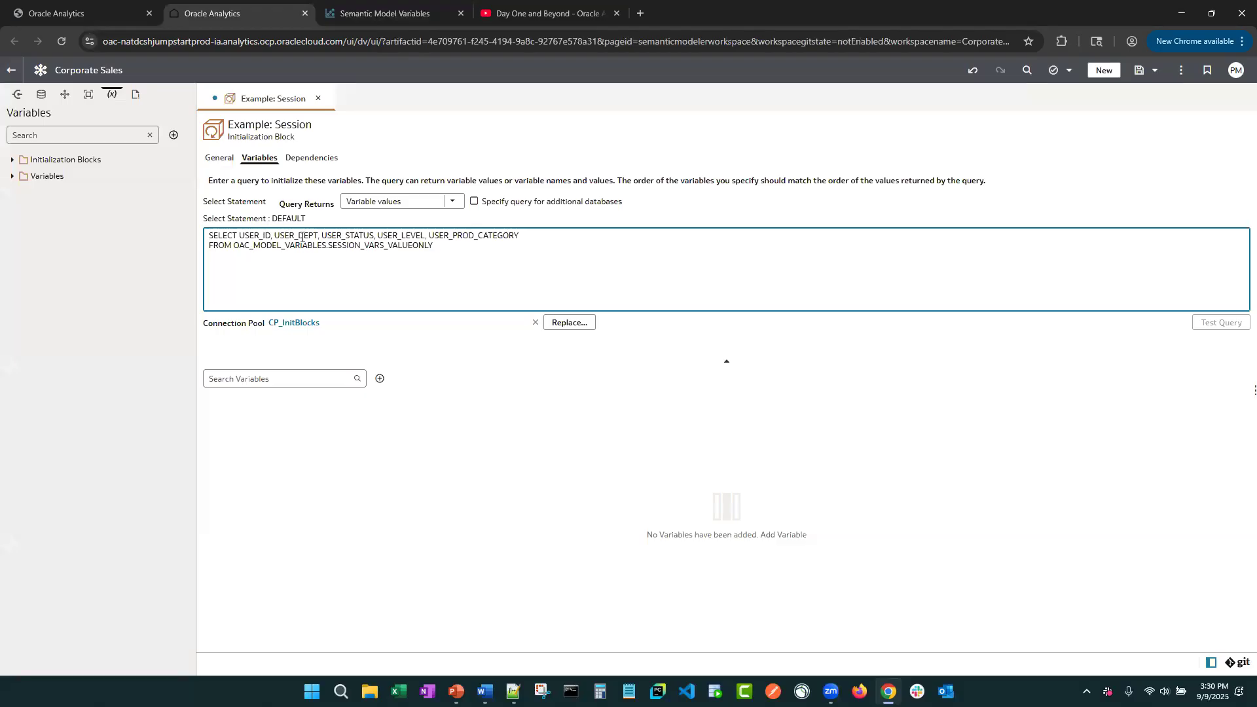
left_click(1076, 367)
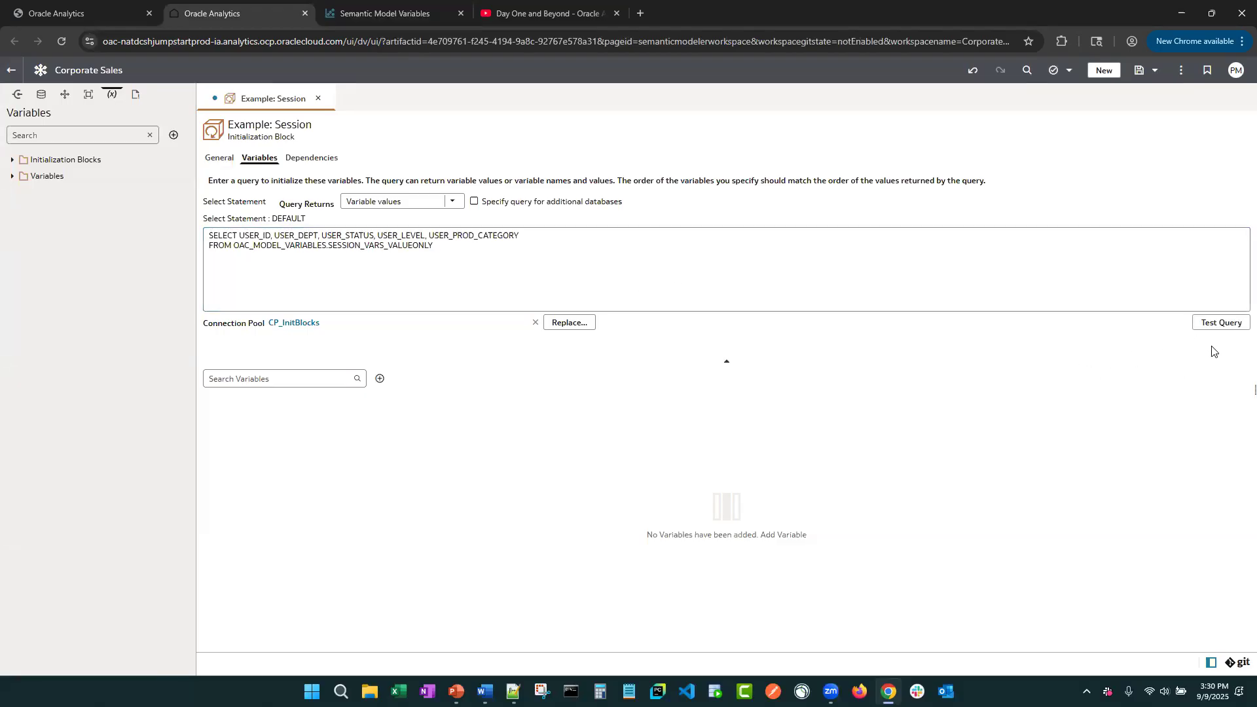
left_click(1222, 323)
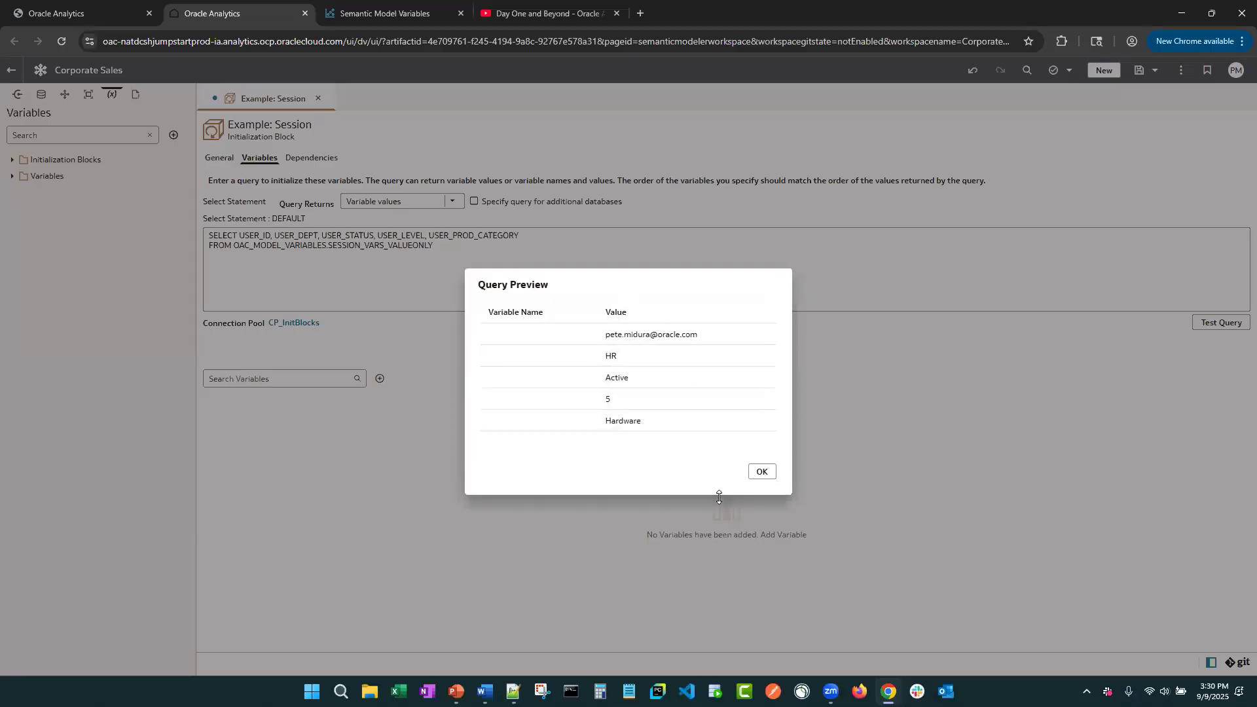
Step: Clear the User ID filter in the Semantic Model Variables workbook, compare all users' rows with the query preview, and close the preview
left_click(386, 13)
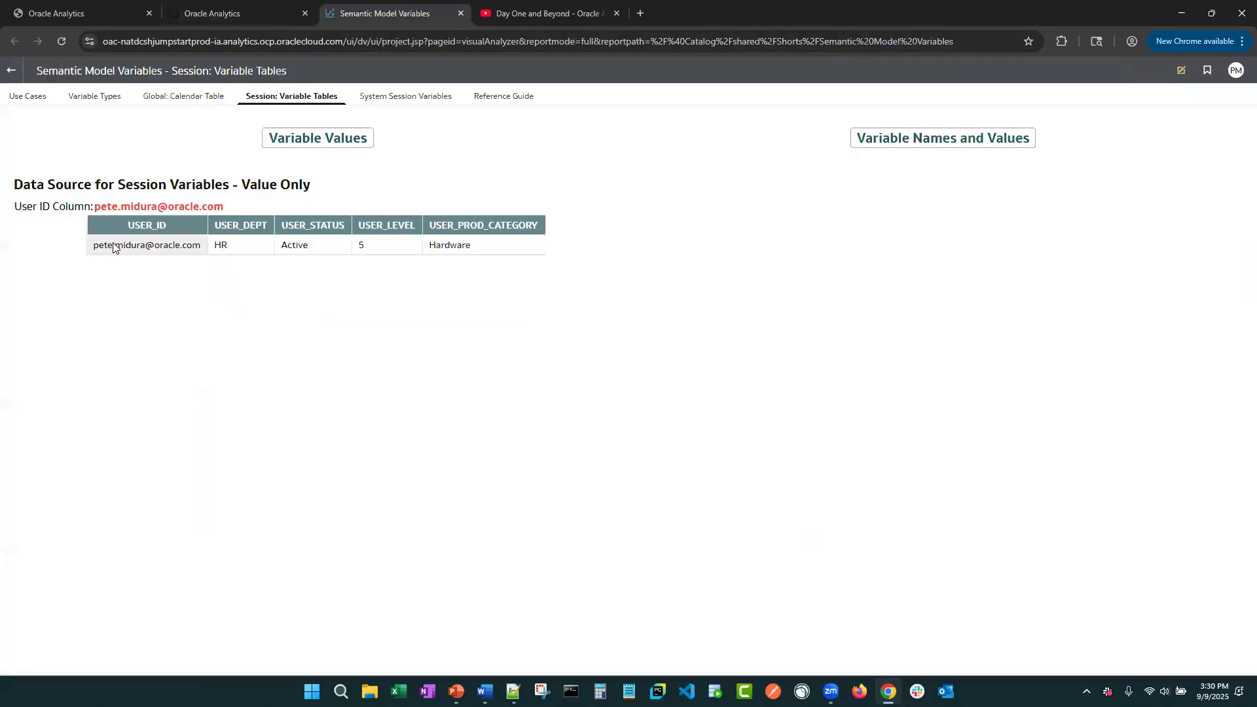
left_click(140, 210)
left_click(165, 296)
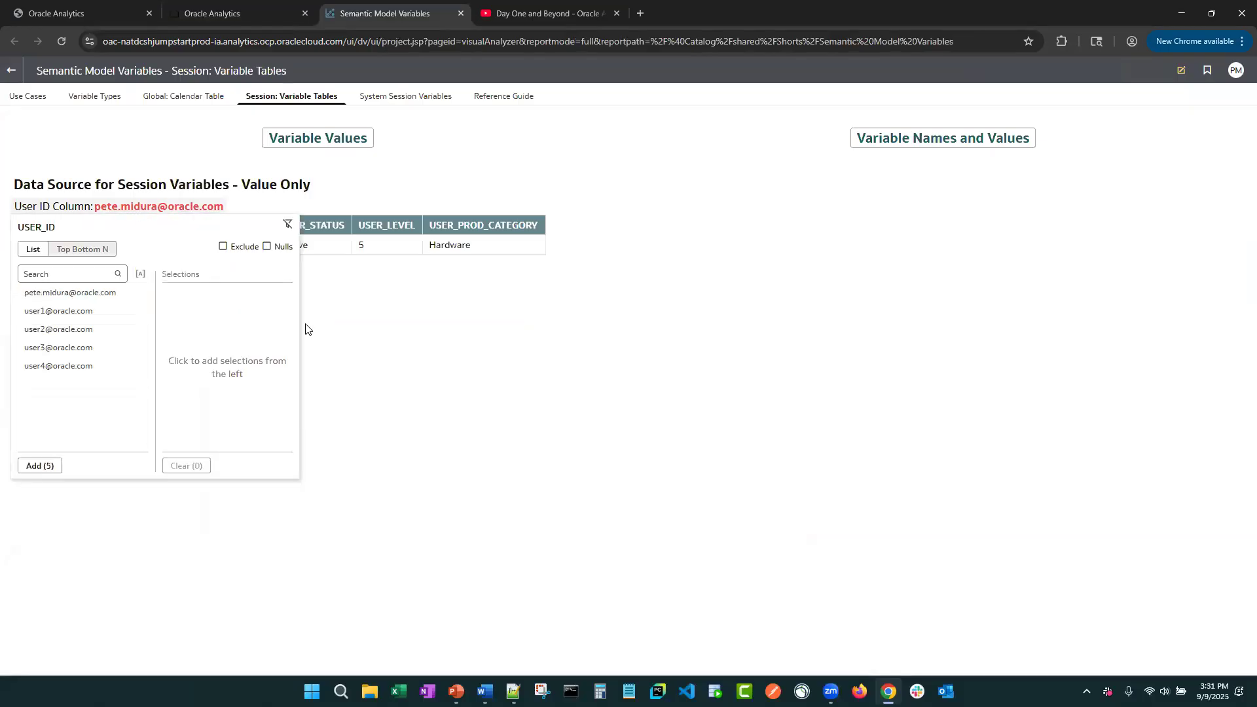
left_click(681, 356)
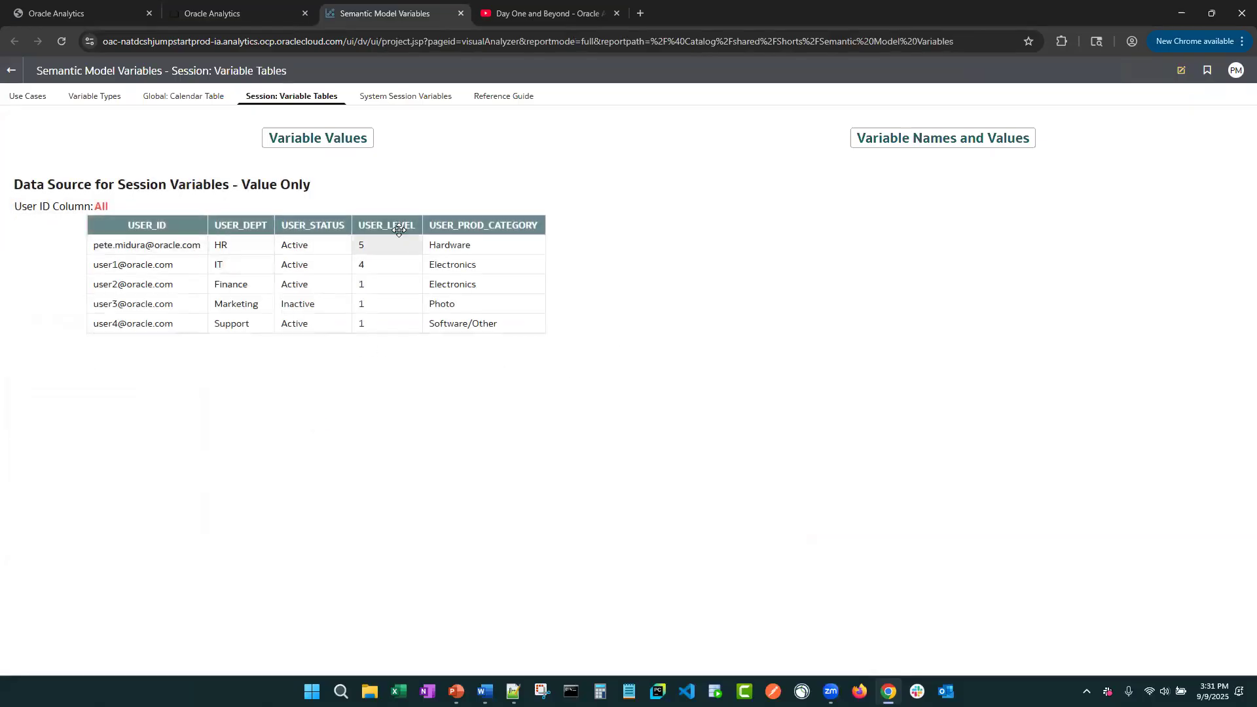
left_click(268, 13)
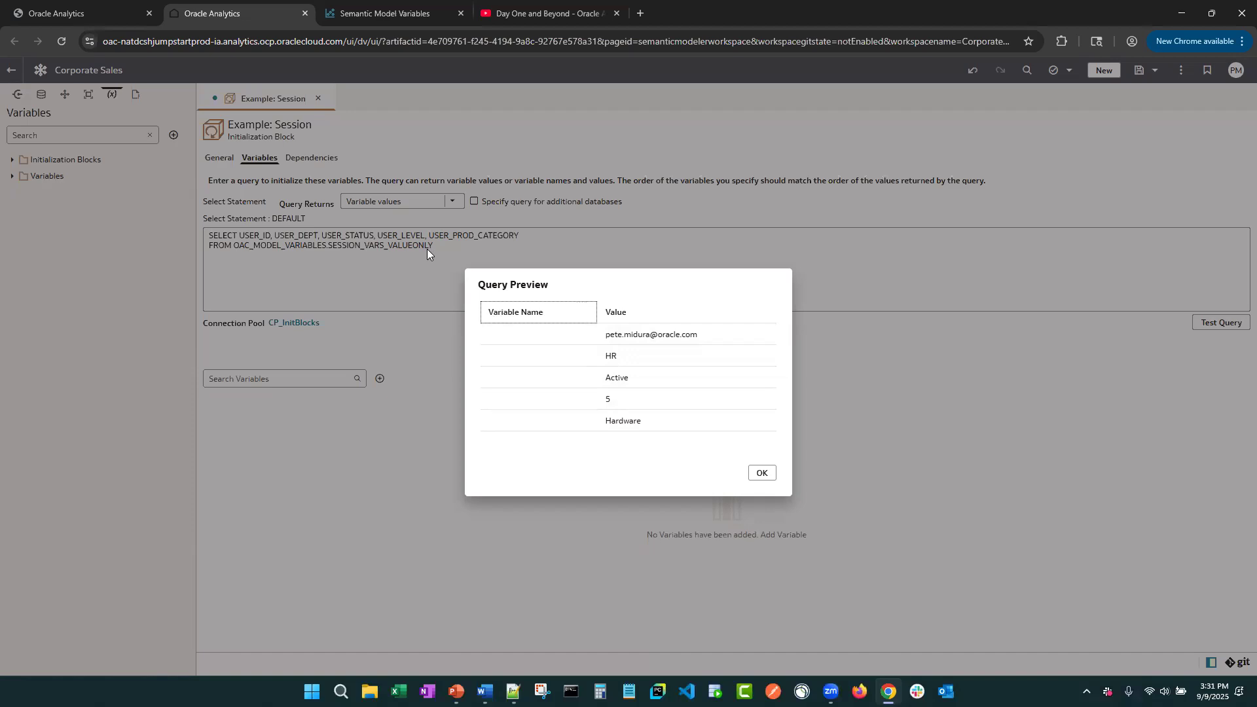
left_click(763, 474)
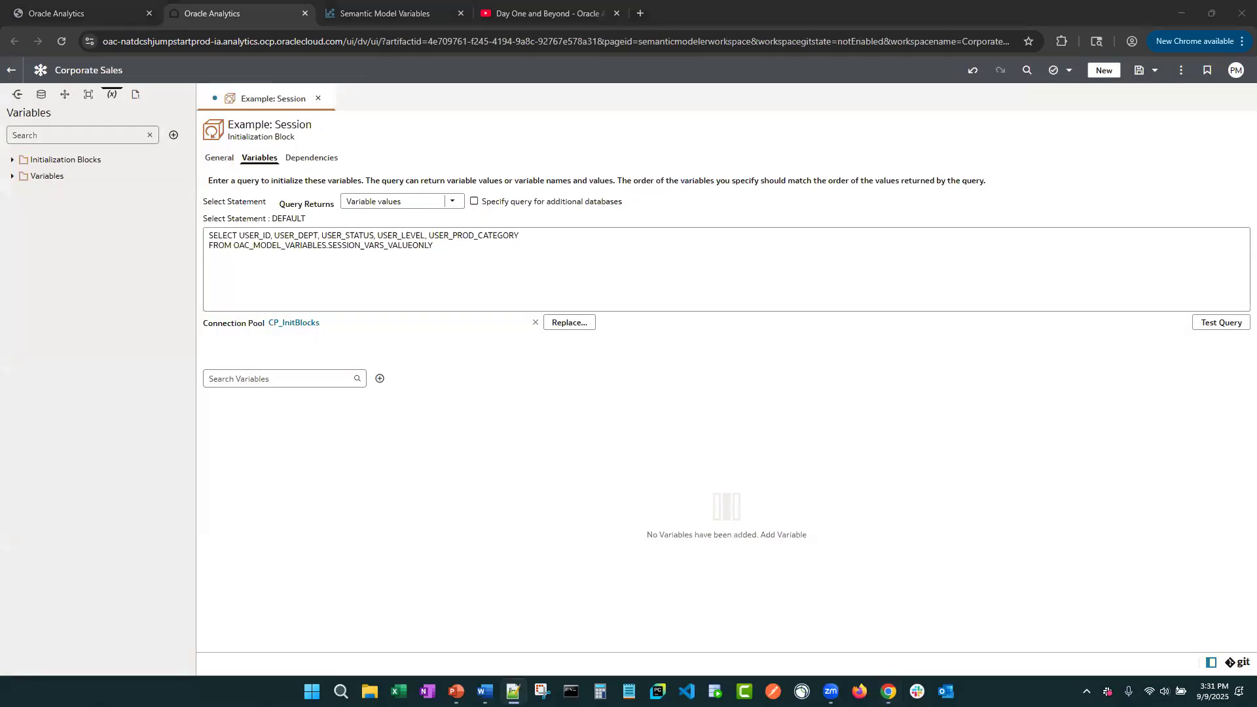
Step: Restrict the Example: Session query to the logged-in user with WHERE UPPER(USER_ID) = UPPER('VALUEOF(NQ_SESSION.USER)')
left_click(434, 244)
type("WHERE UPPER(USER_ID) = UPPER('VALUEOF(NQ_SESSION.USER)')")
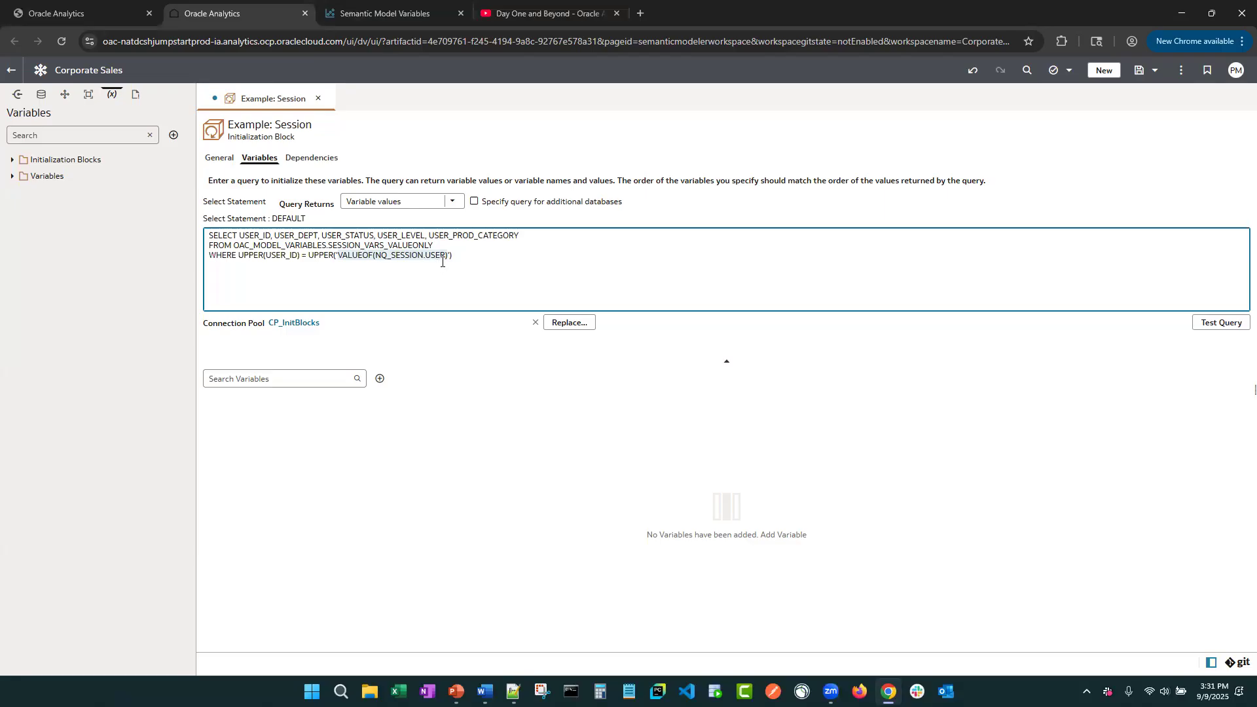
left_click(317, 254)
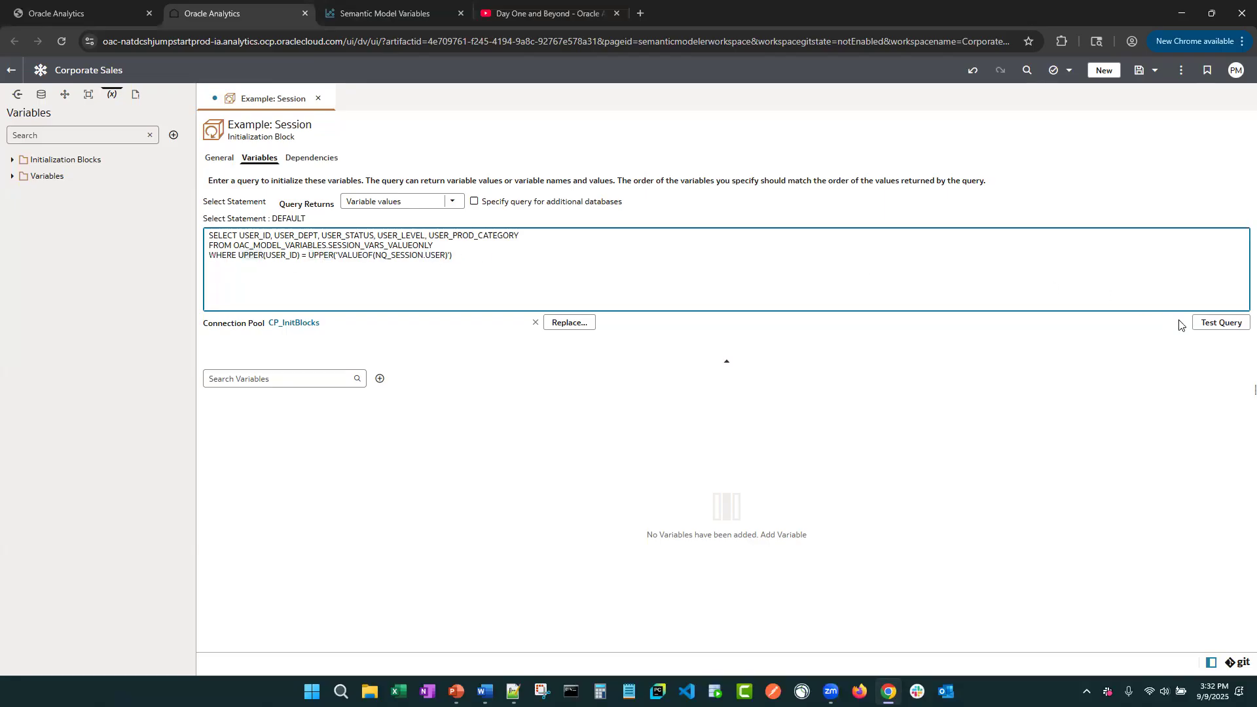
Step: Test the filtered query and compare its returned values with the user's row in the workbook's source table
left_click(1221, 323)
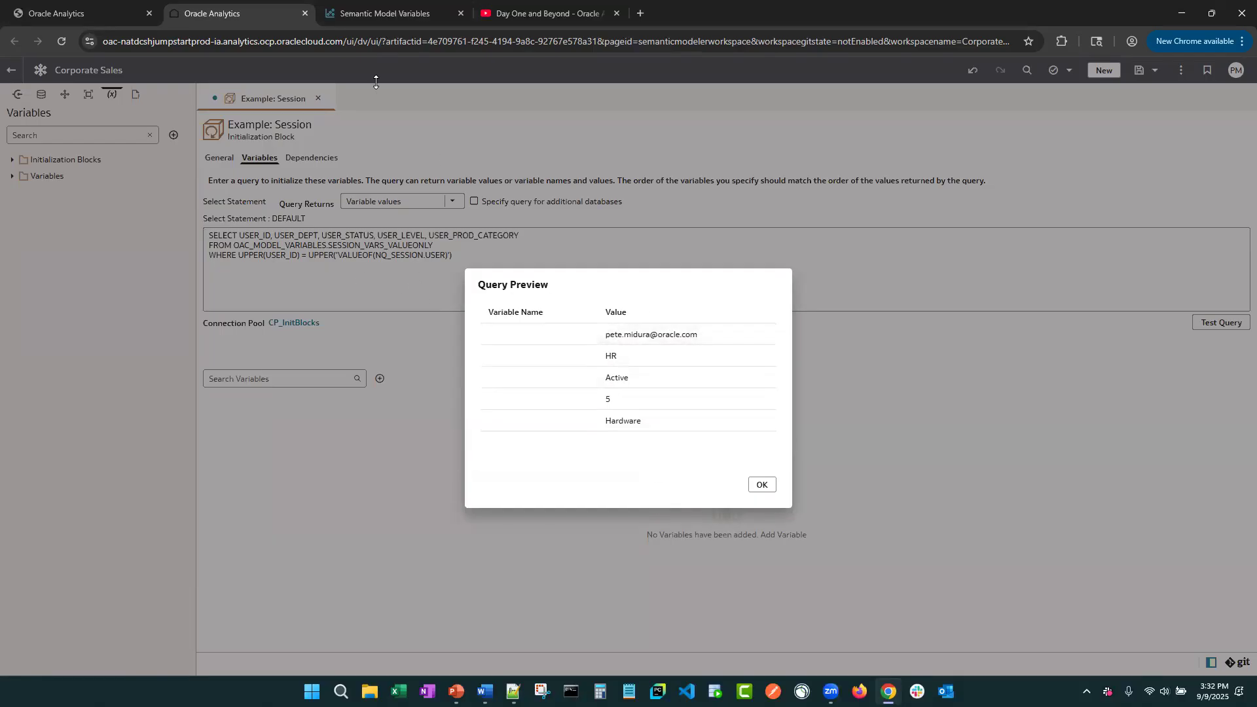
key("ctrl+Tab")
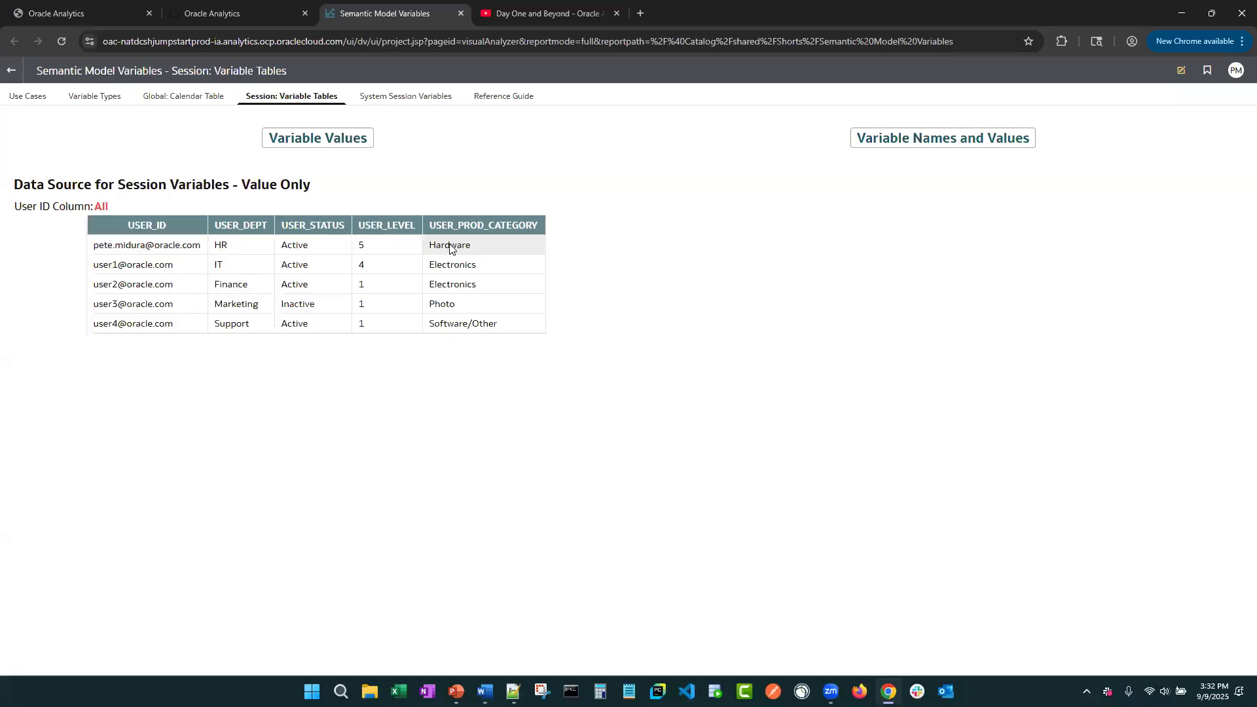
left_click(229, 12)
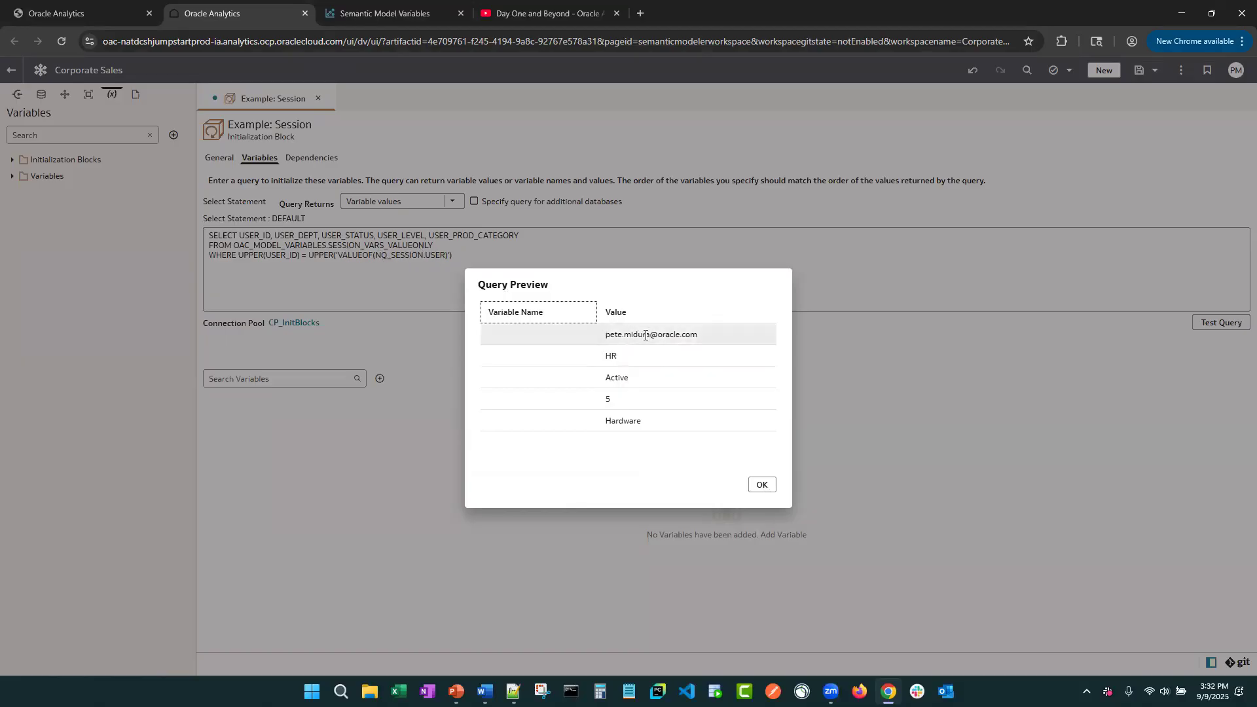
left_click(760, 485)
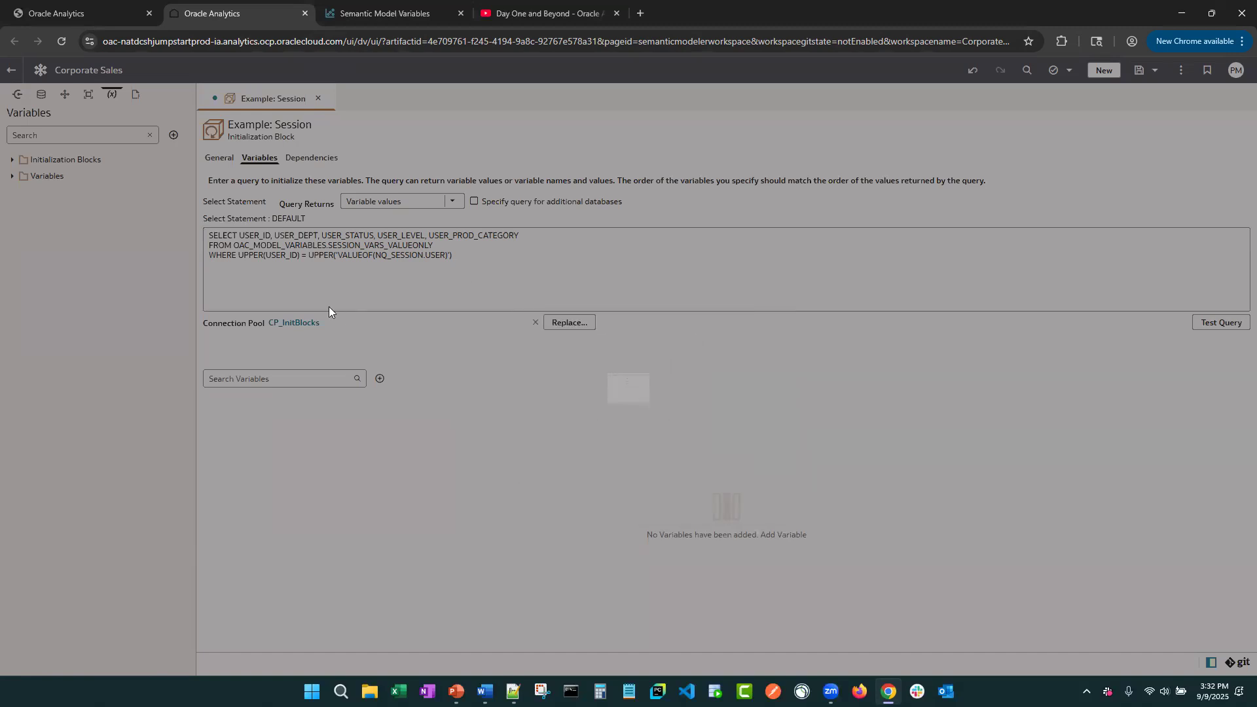
Step: Remove the USER_ID column from the SELECT list of the Example: Session query
left_click(243, 232)
key("Delete")
key("Delete")
key("Delete")
key("Delete")
key("Delete")
key("Delete")
key("Delete")
key("Delete")
key("Delete")
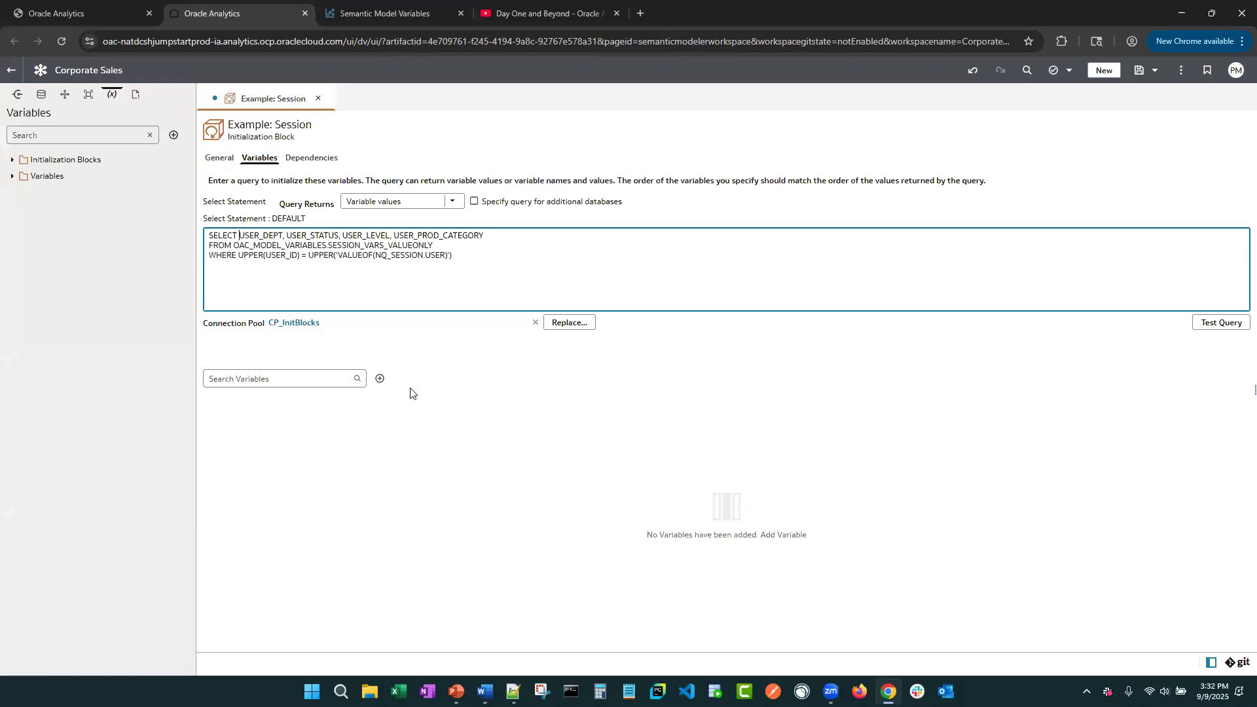
Step: Add four variables to the Example: Session block, show the detail view and name the first one vS_Dept
left_click(379, 381)
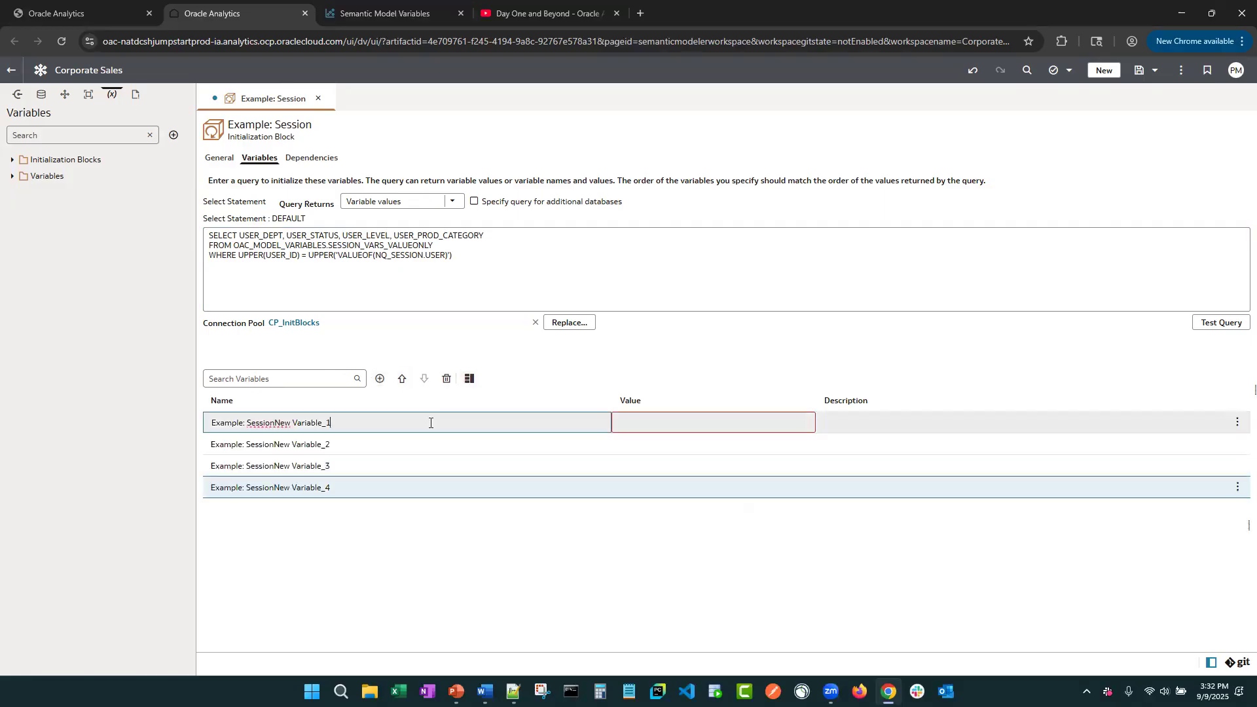
left_click(468, 381)
left_click(361, 422)
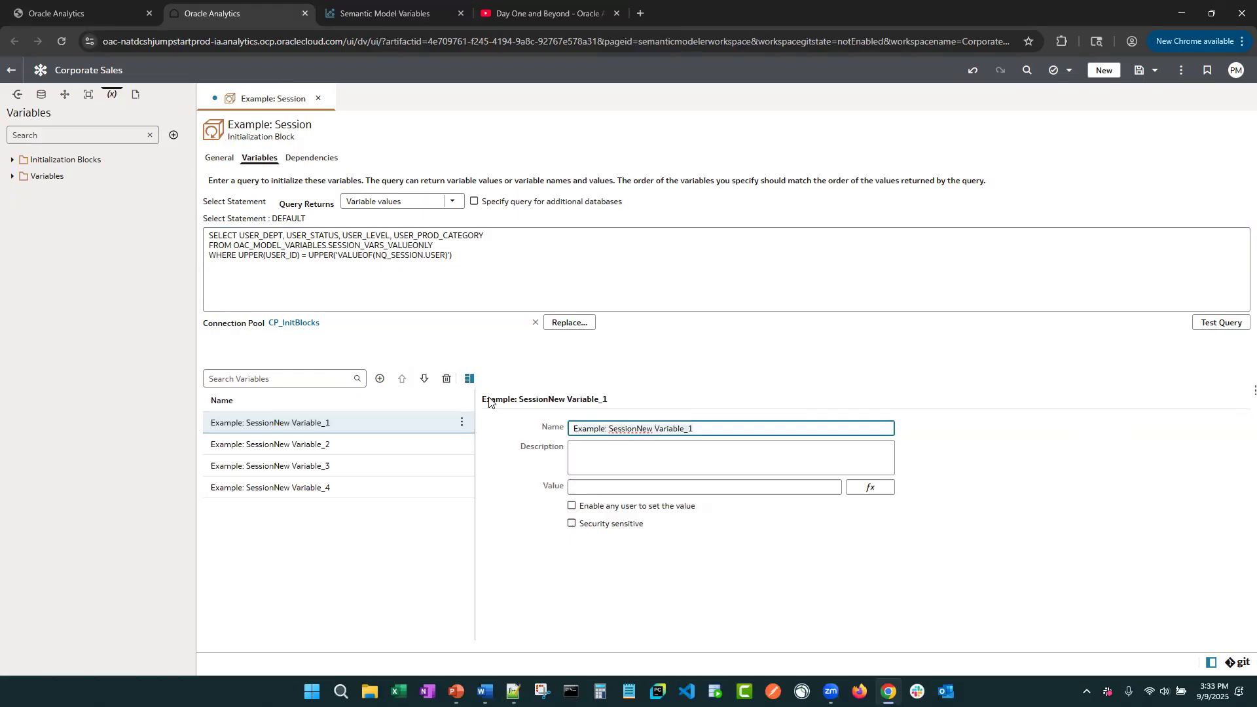
key("ctrl+a")
type("v")
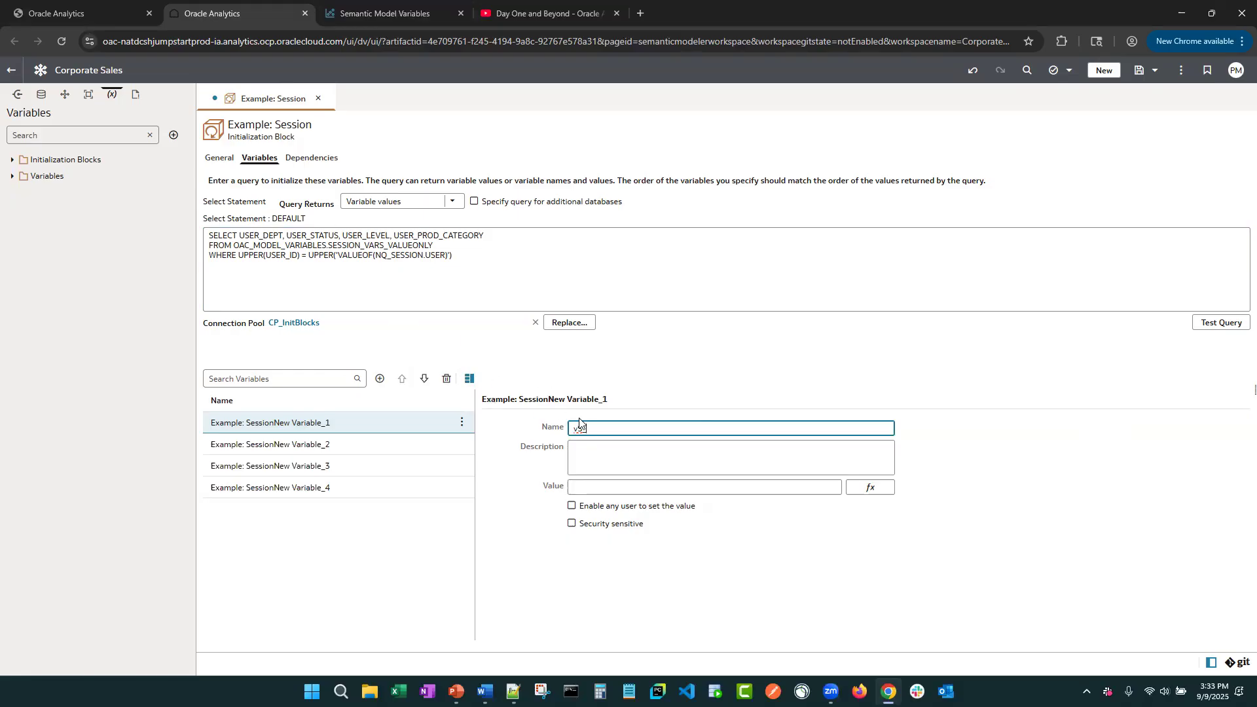
type("Dept")
left_click(618, 457)
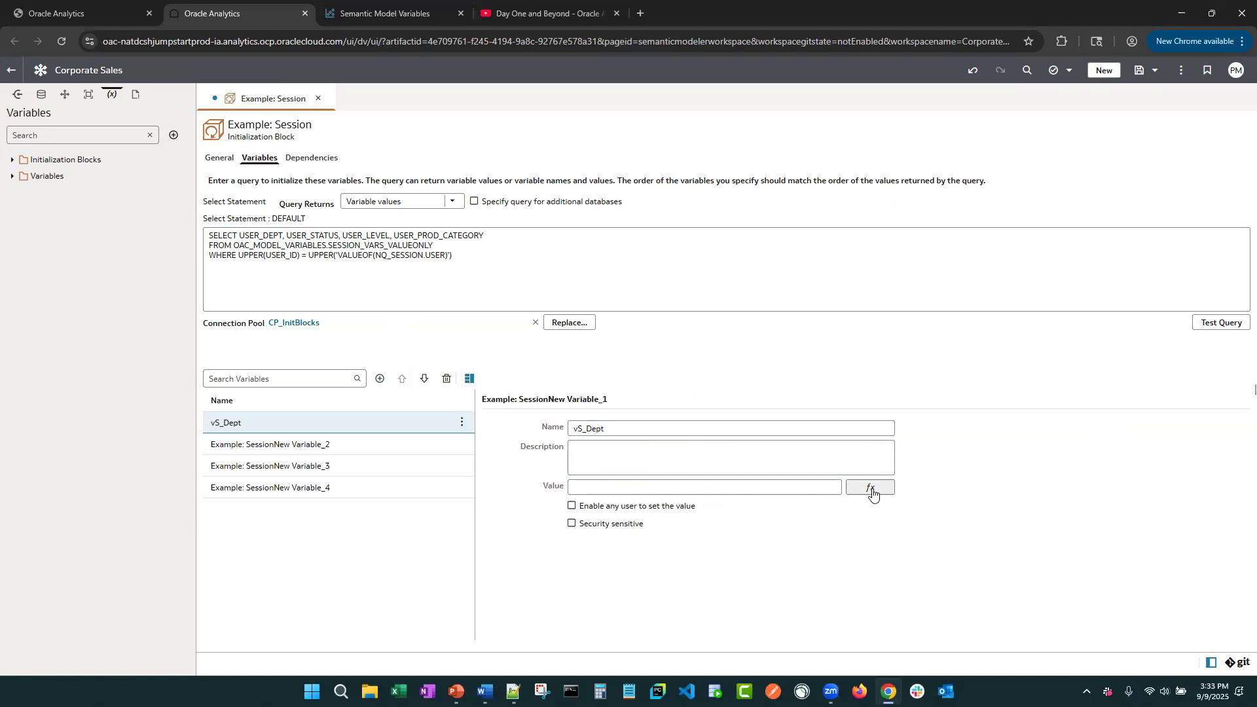
Step: Rename the second session variable as vS_Status
left_click(280, 445)
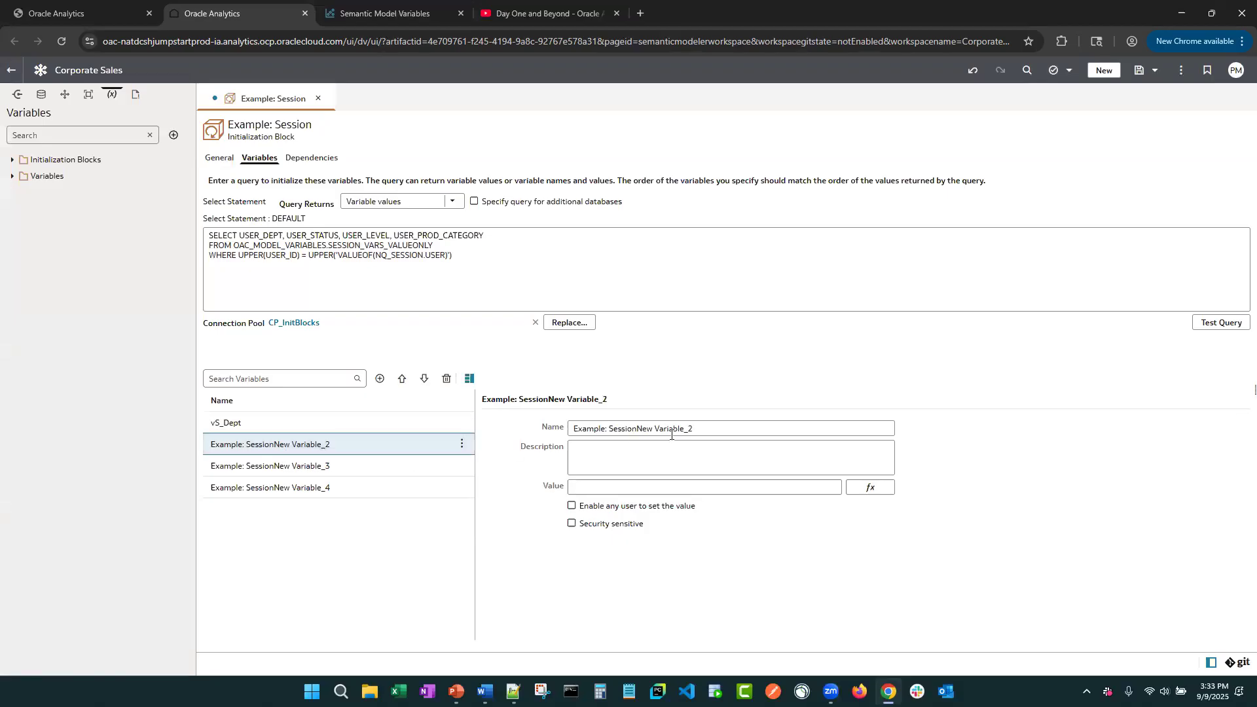
key("ctrl+a")
type("vS")
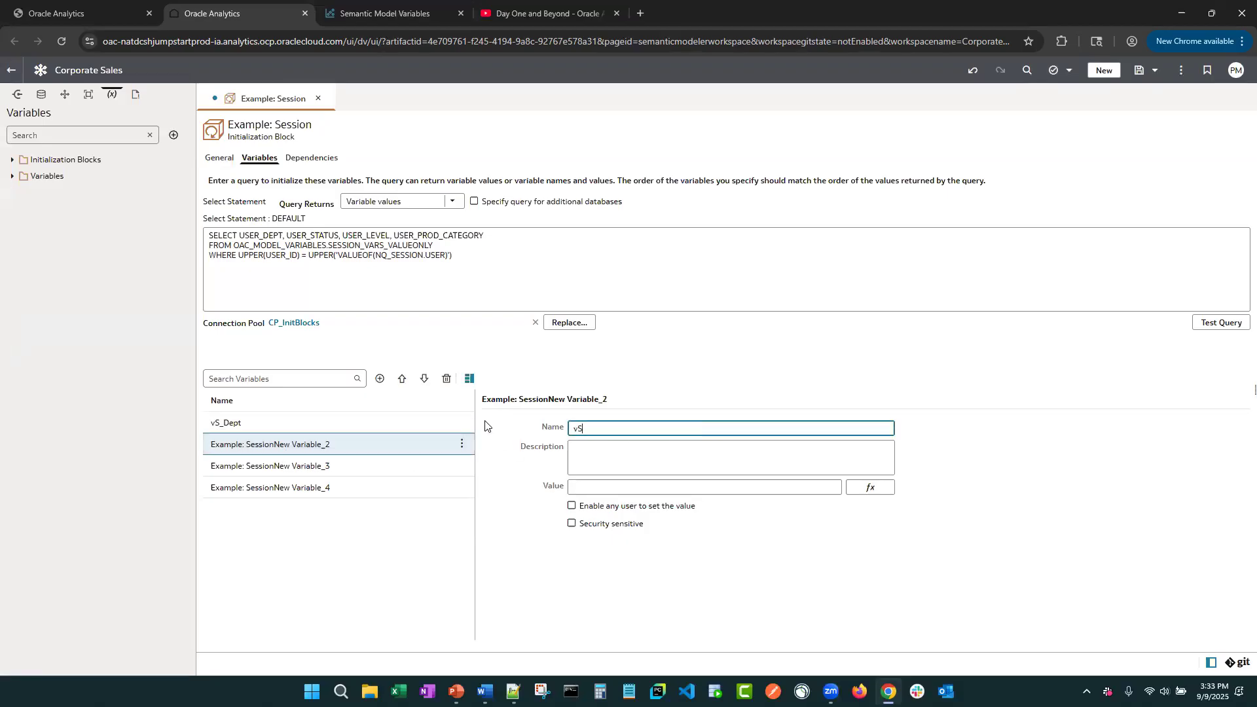
type("_Status")
key("Tab")
Step: Rename the third session variable as vS_Level
left_click(364, 464)
left_click(697, 431)
key("ctrl+a")
type("vS")
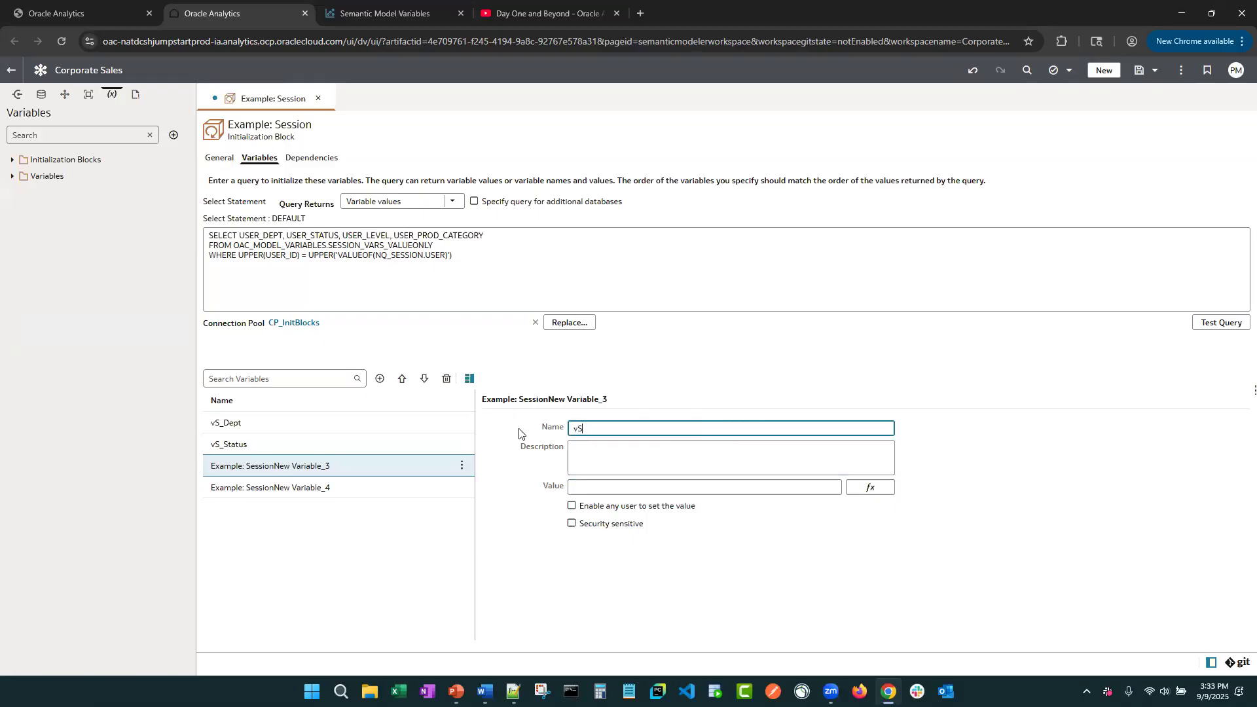
type("_Level")
key("Tab")
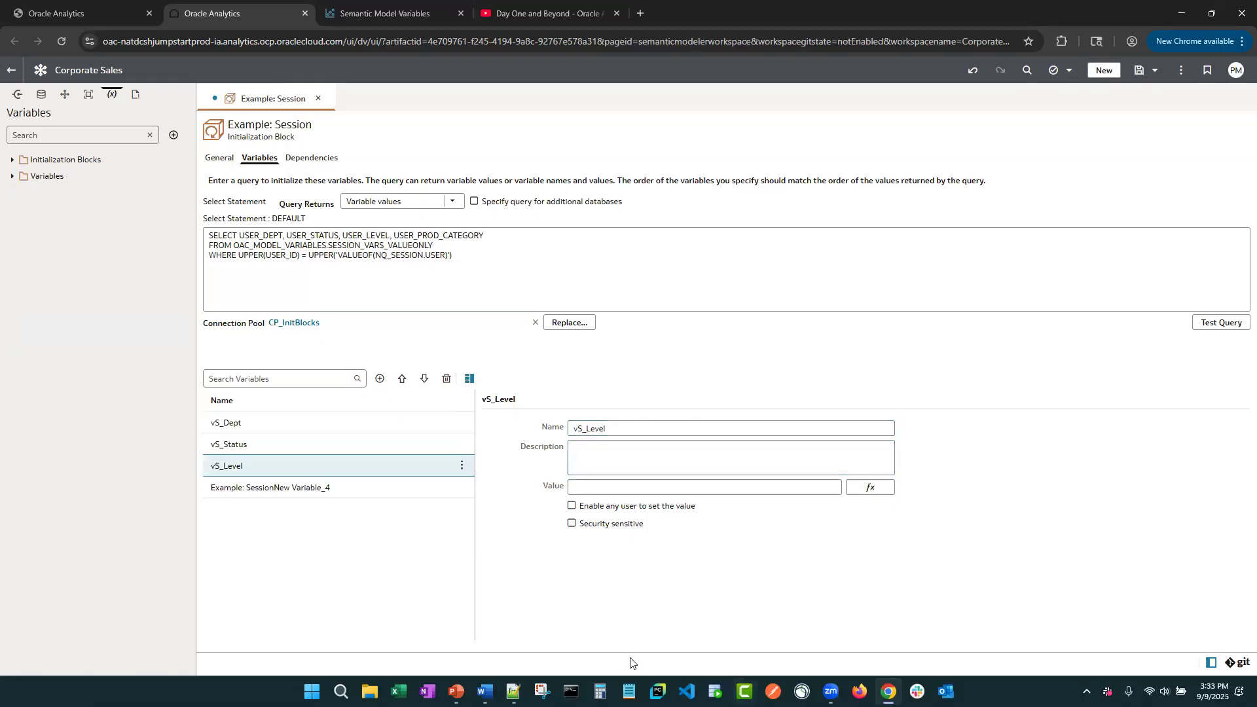
Step: Rename the fourth session variable as vS_Category
left_click(316, 490)
left_click(717, 429)
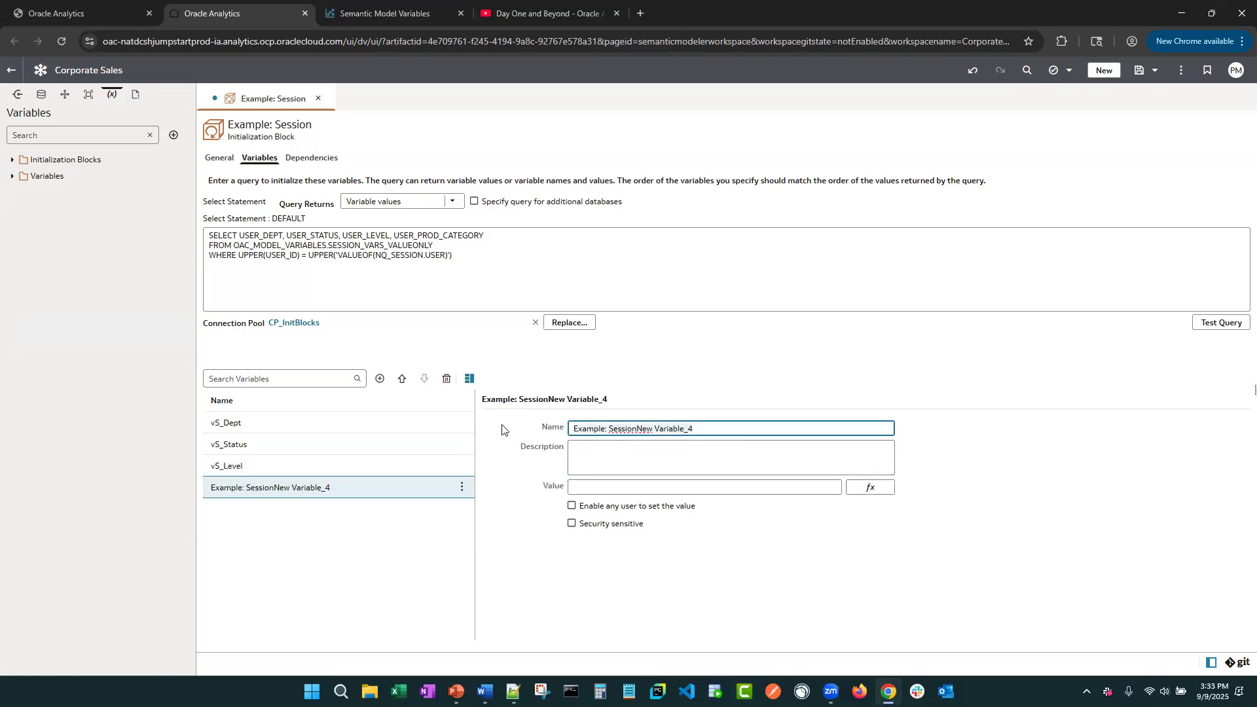
key("ctrl+a")
type("vS_Cate")
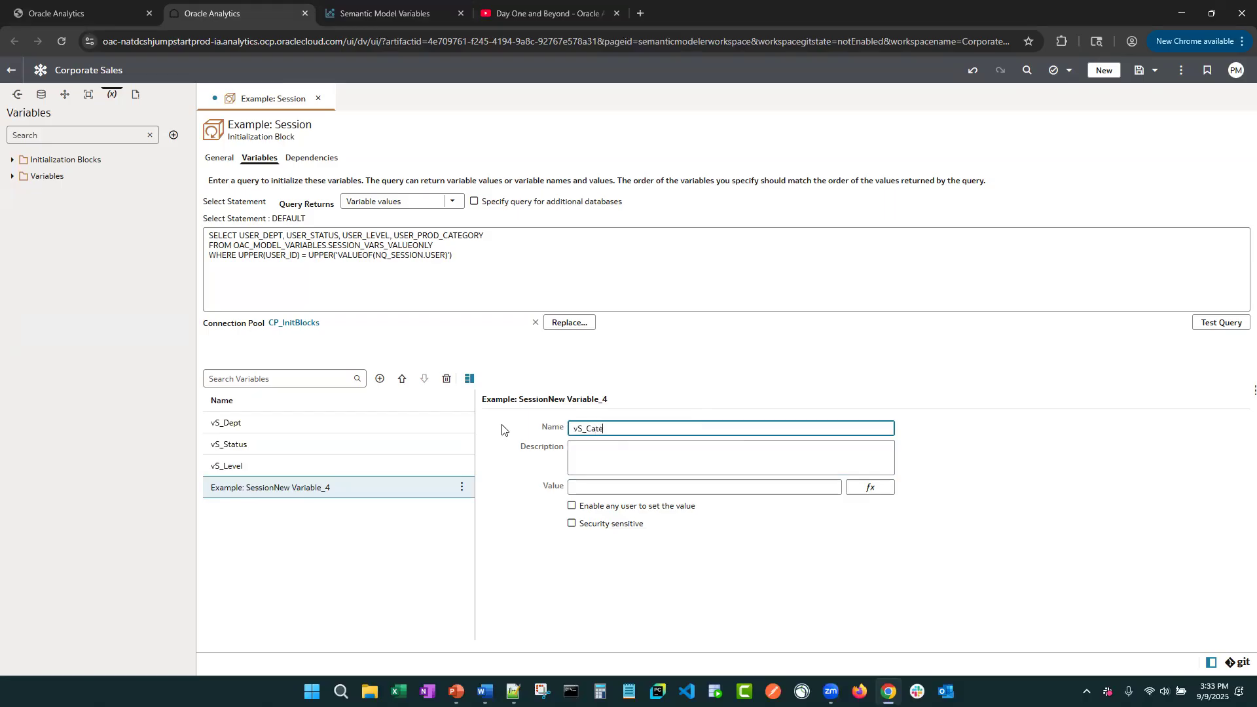
type("gory")
left_click(1027, 470)
Step: Test the query with the four named variables and compare the preview with the user's row in the workbook table
left_click(1228, 327)
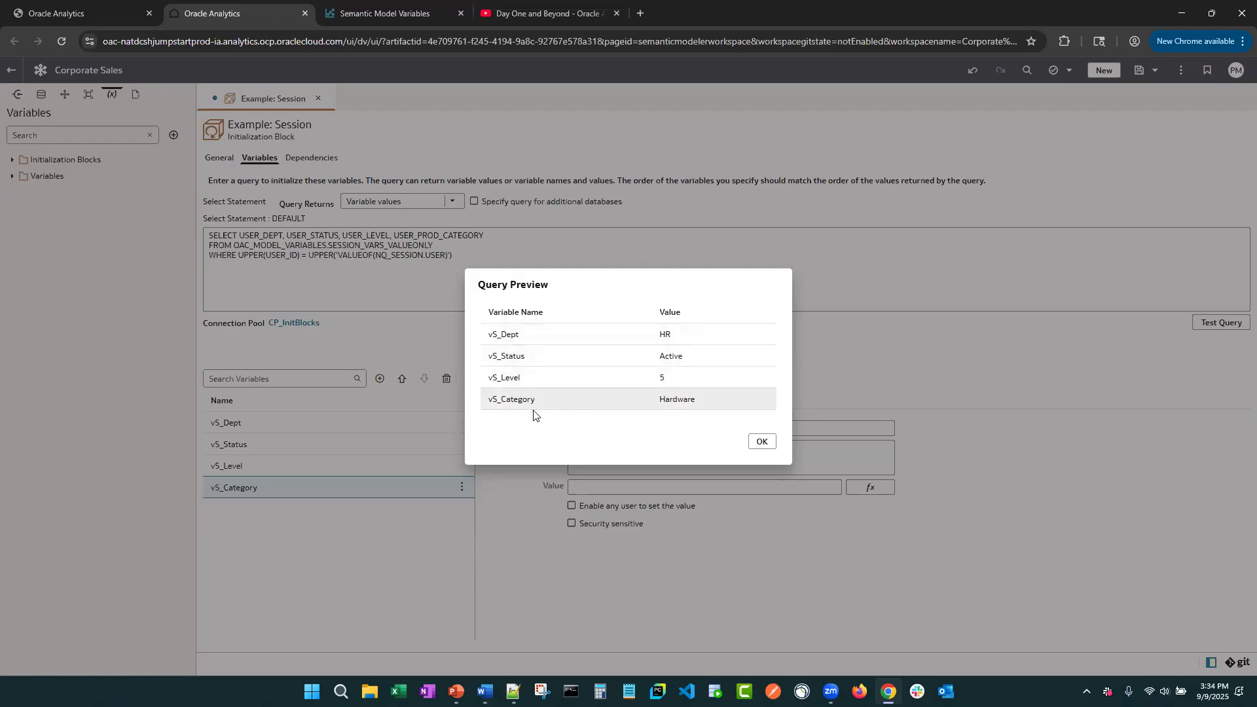
left_click(762, 441)
left_click(379, 13)
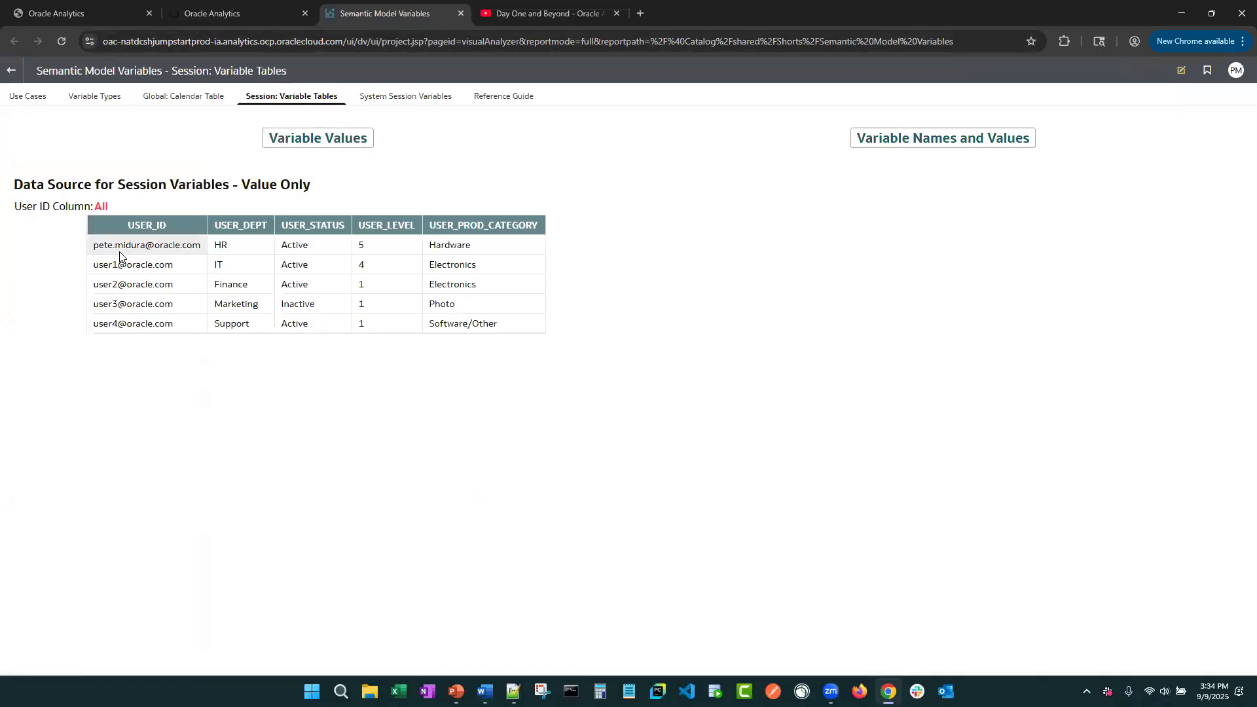
left_click(254, 20)
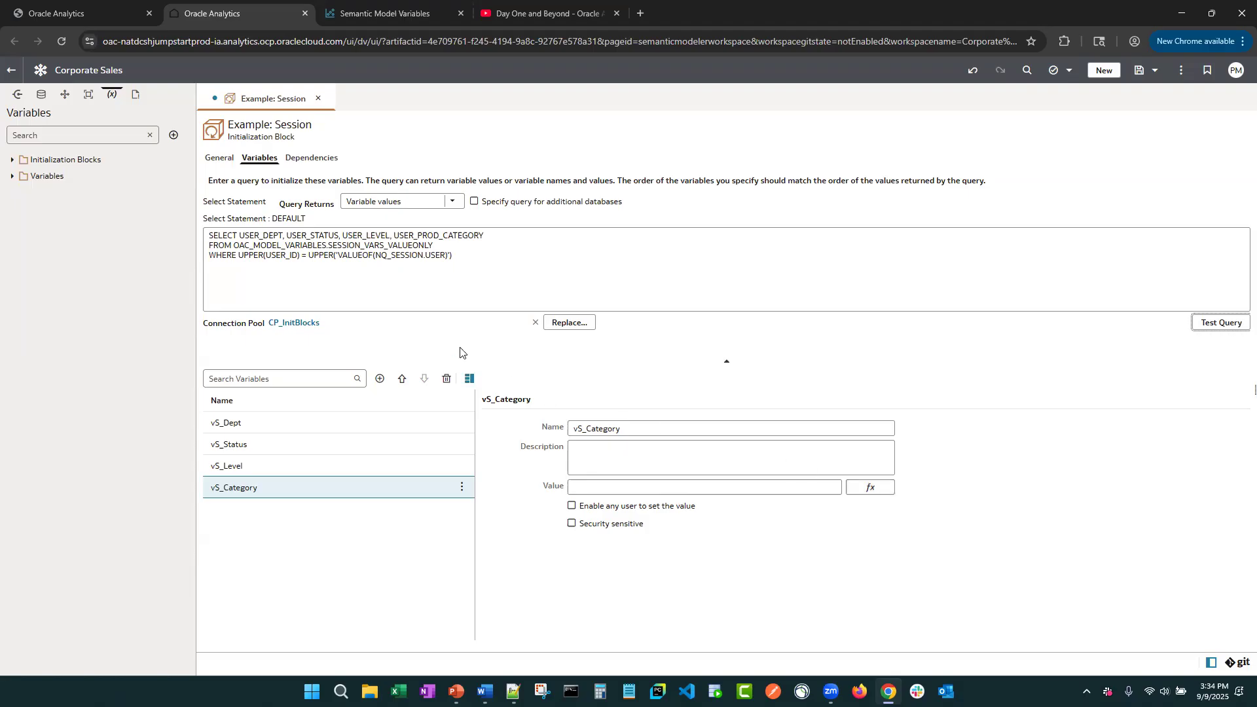
Step: List the session blocks available as dependencies, and allow deferred execution for the Example: Session block
left_click(308, 159)
left_click(297, 205)
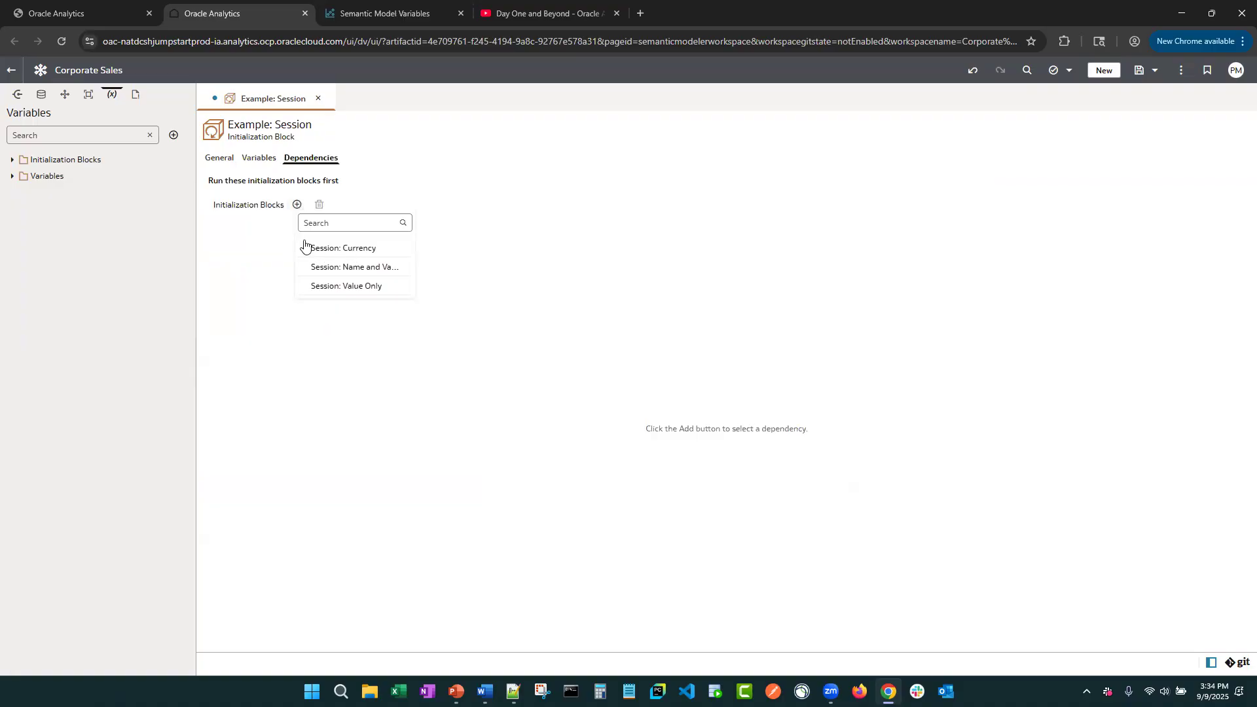
left_click(222, 161)
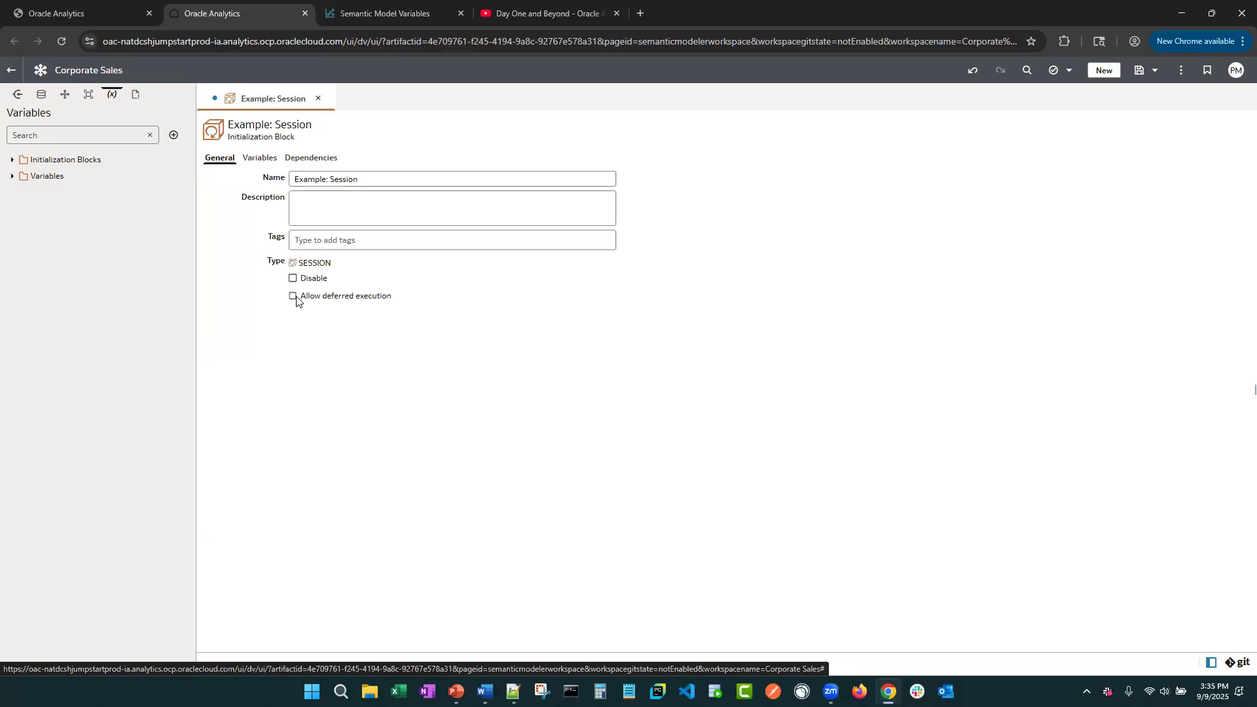
left_click(295, 297)
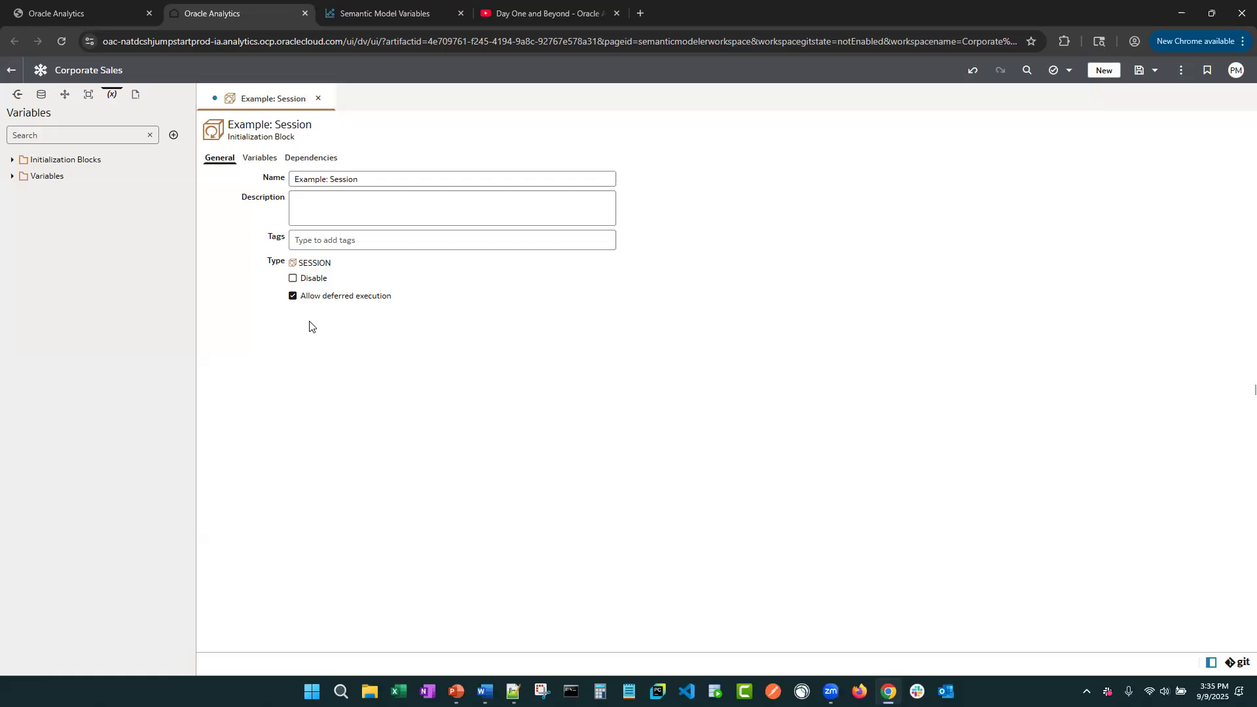
Step: Show the settings for specifying the query for additional databases and turn that option off again
left_click(259, 161)
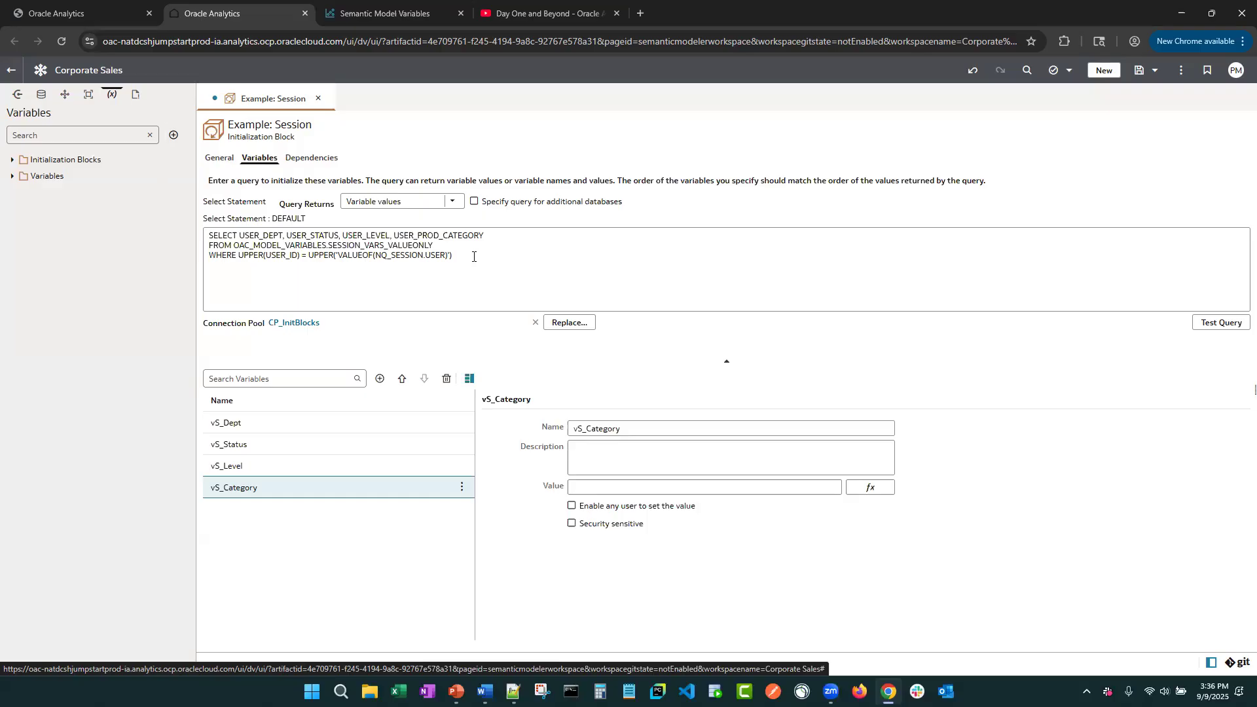
left_click(475, 203)
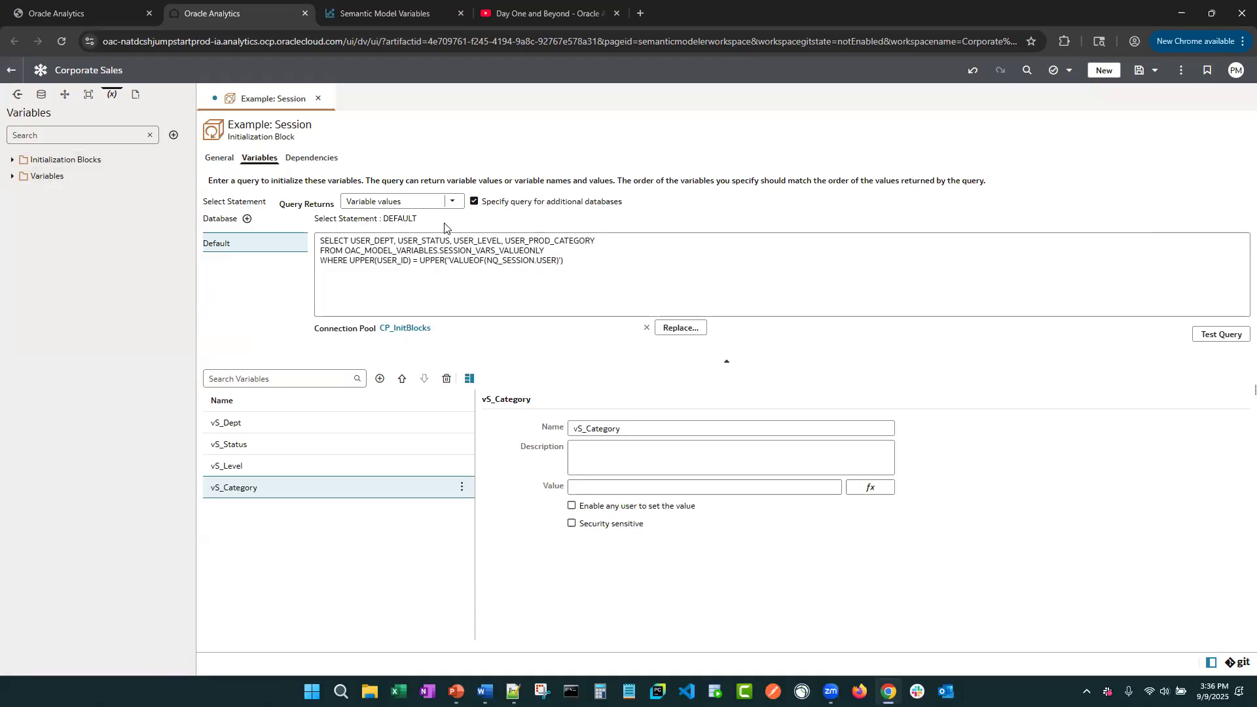
left_click(474, 201)
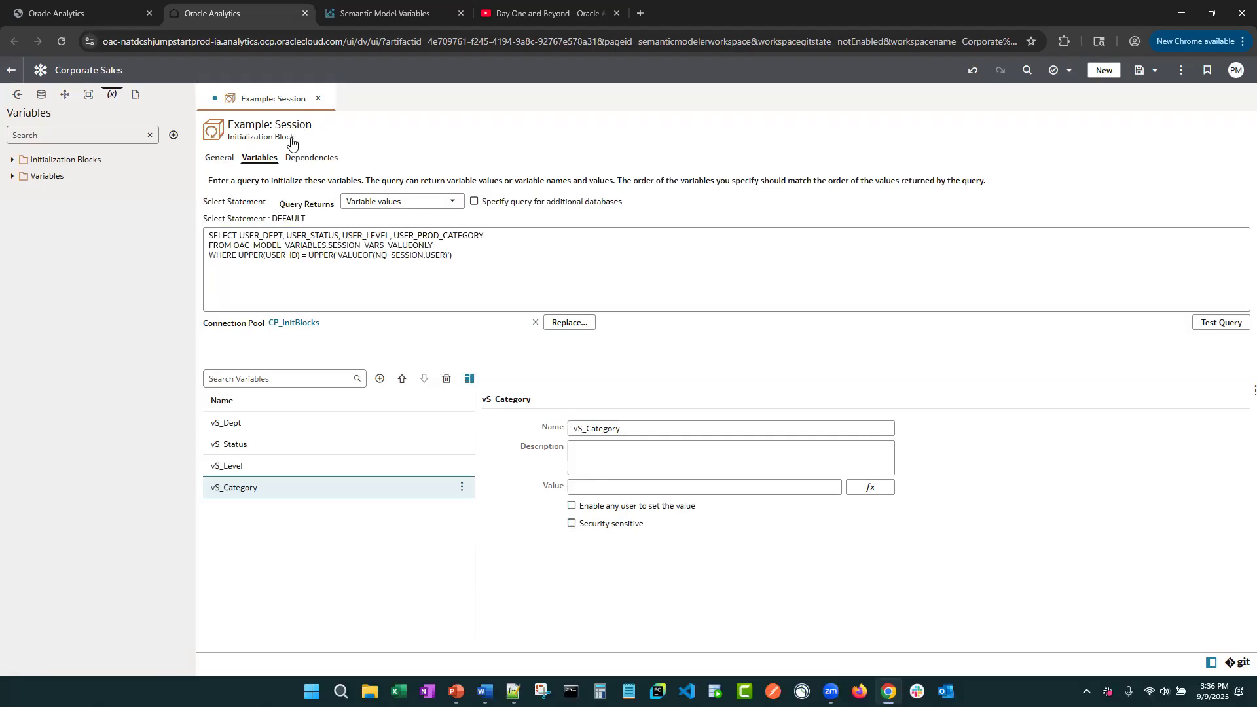
Step: Close the Example: Session block, discarding its changes, and delete that initialization block from the model
left_click(319, 98)
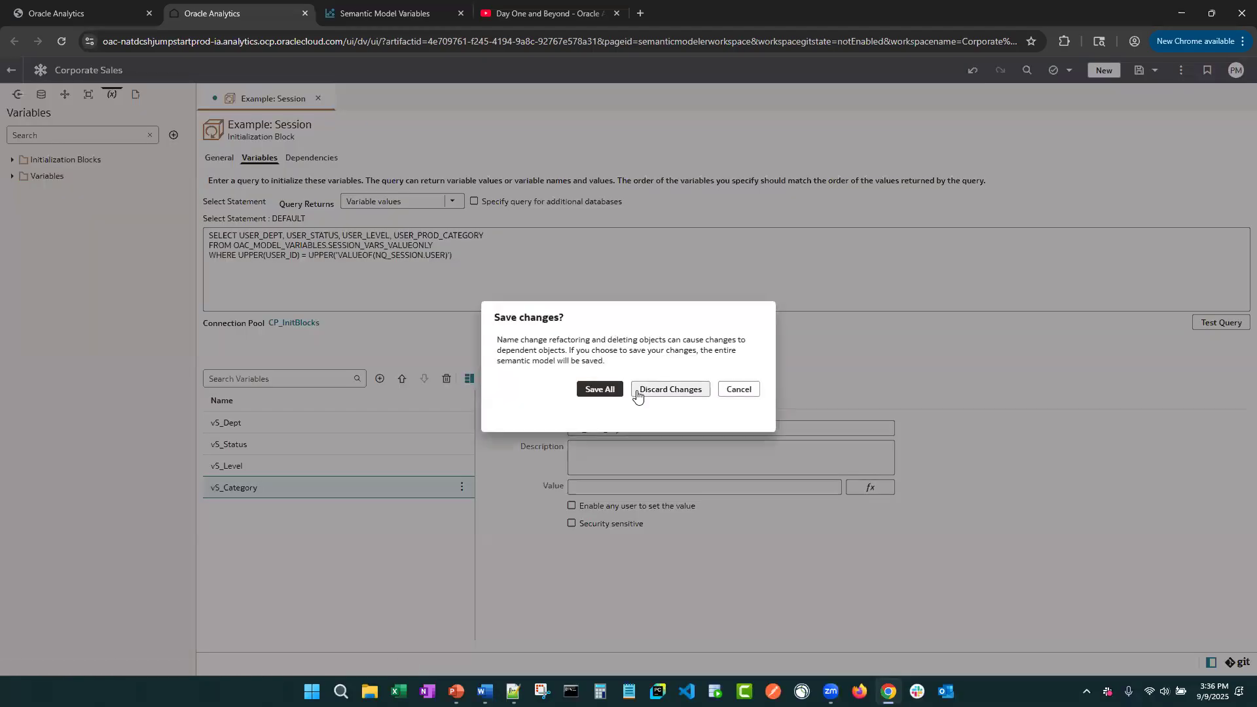
left_click(632, 388)
left_click(11, 161)
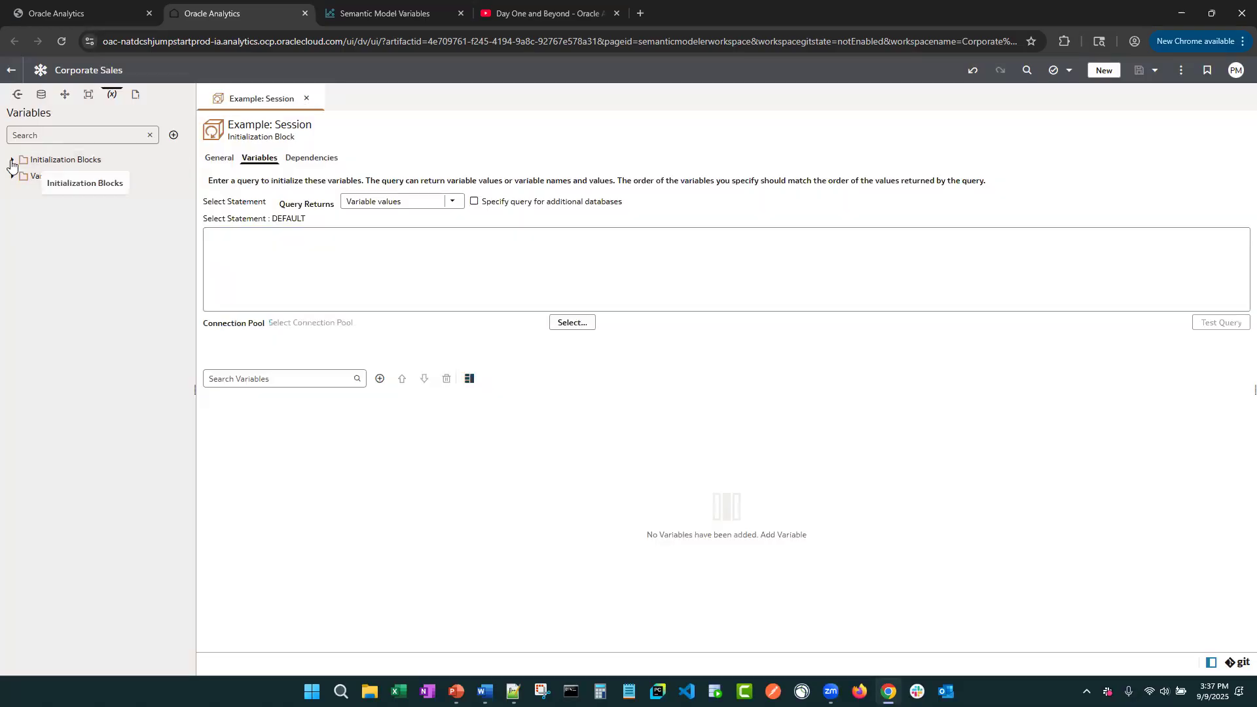
left_click(307, 98)
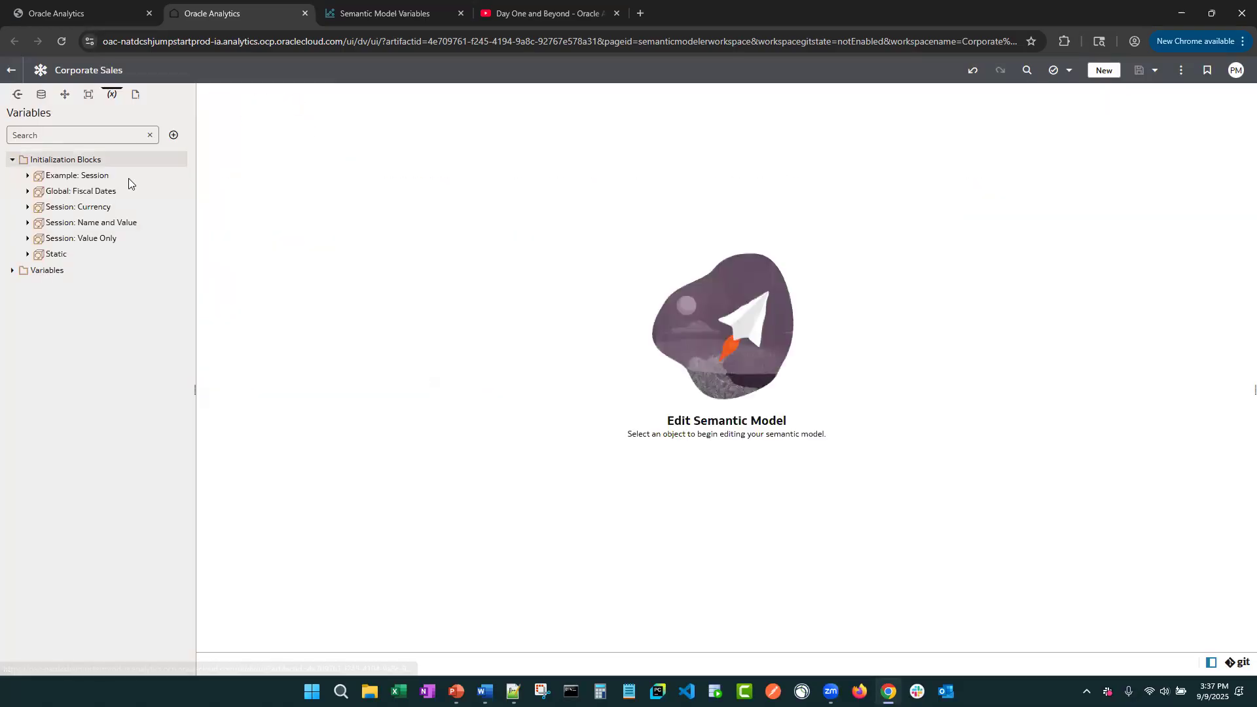
right_click(103, 177)
left_click(150, 233)
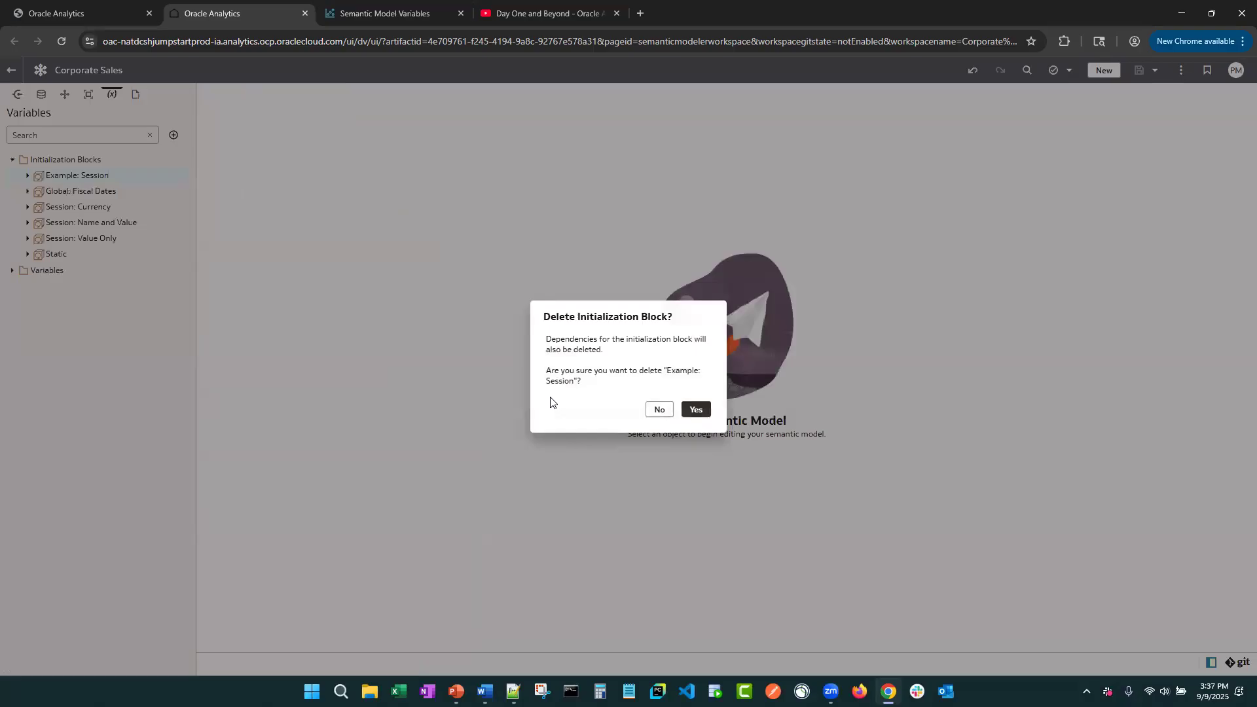
left_click(696, 411)
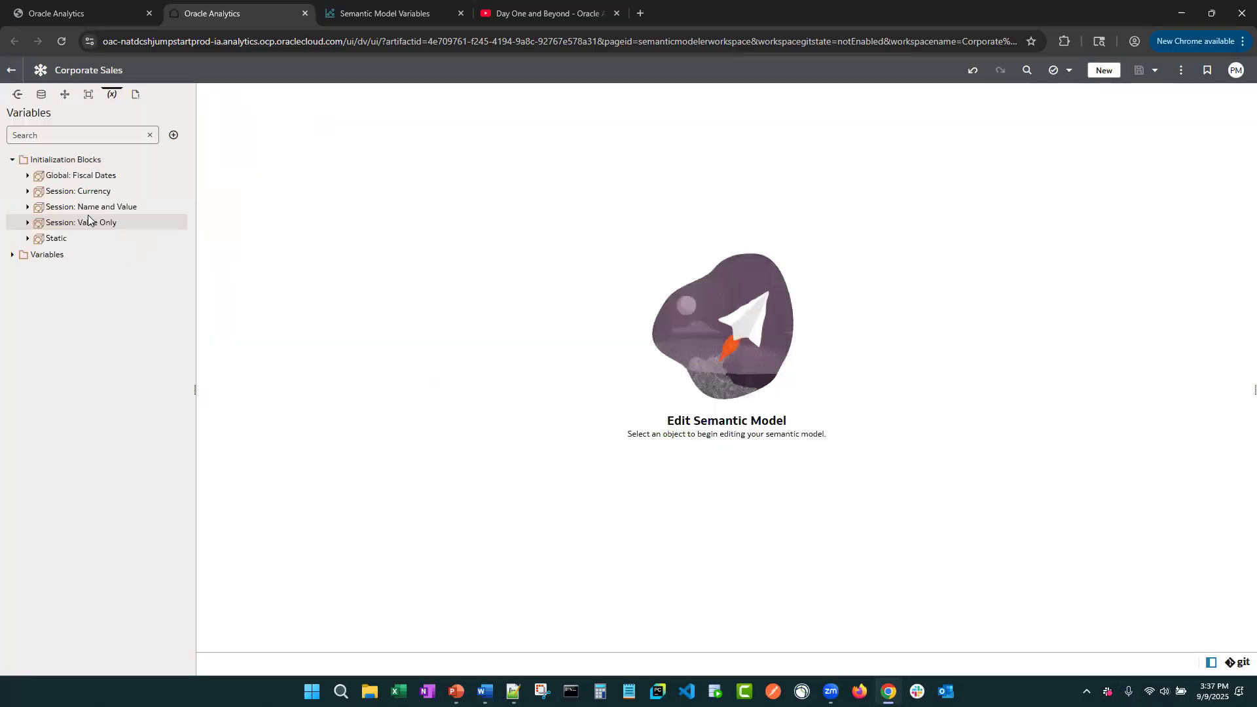
Step: Review the query, variables and default values of the Session: Value Only initialization block, and close it
left_click(27, 223)
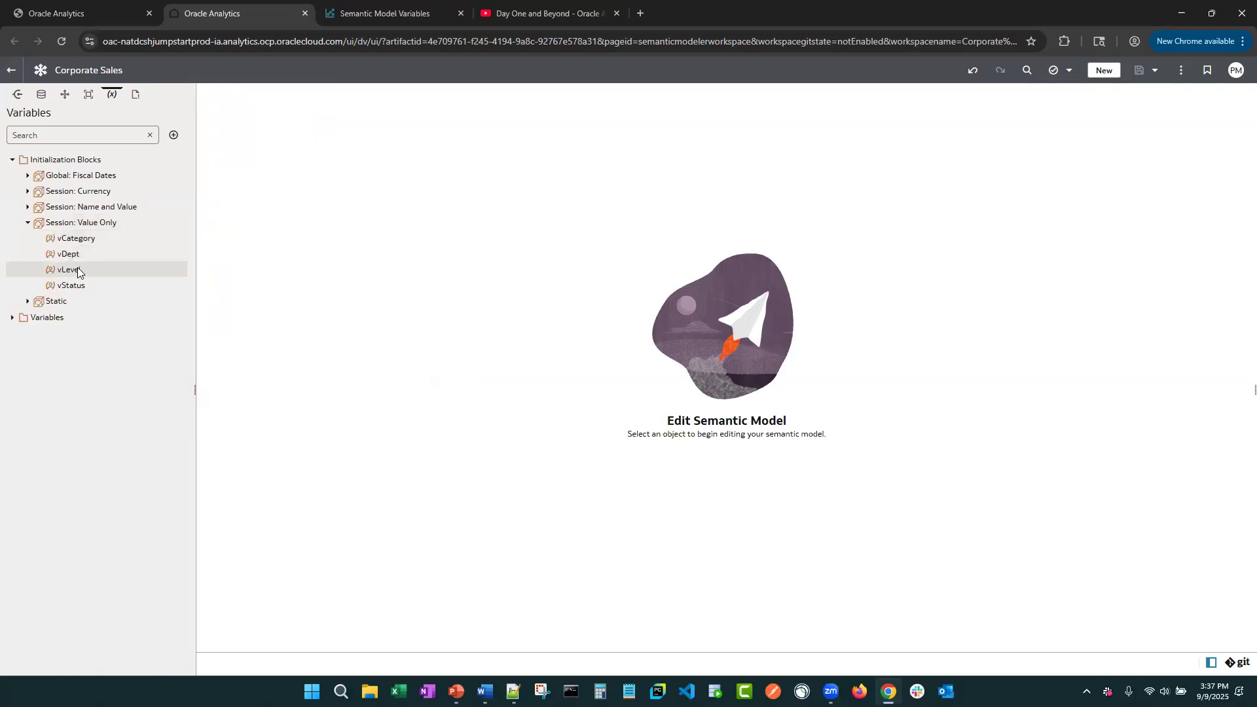
left_click(83, 226)
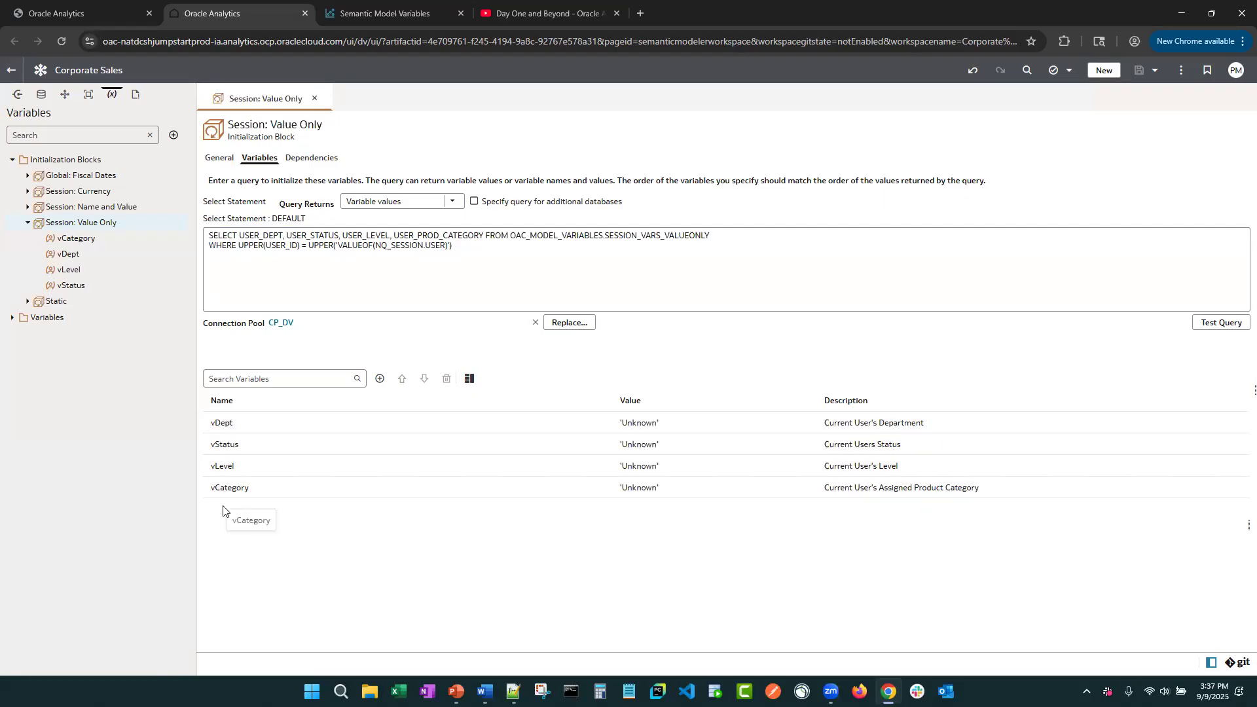
left_click(314, 98)
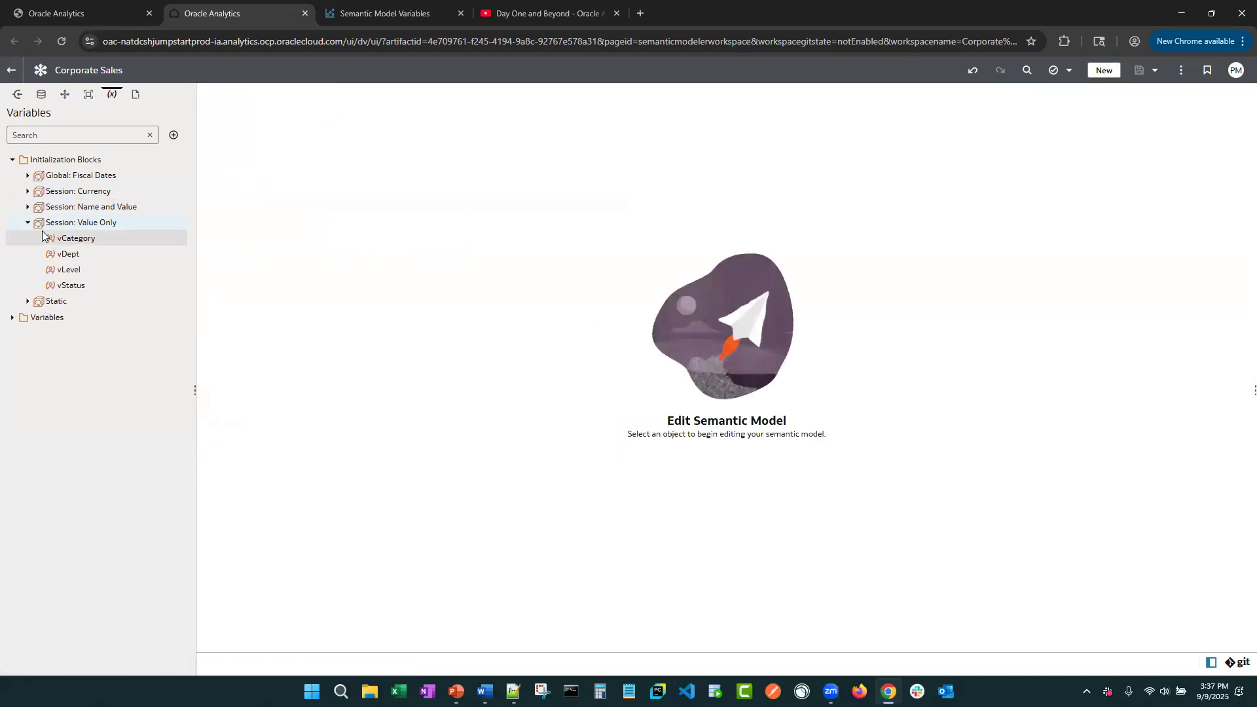
Step: Create a session-type initialization block named Example: Session Names and Values
left_click(173, 135)
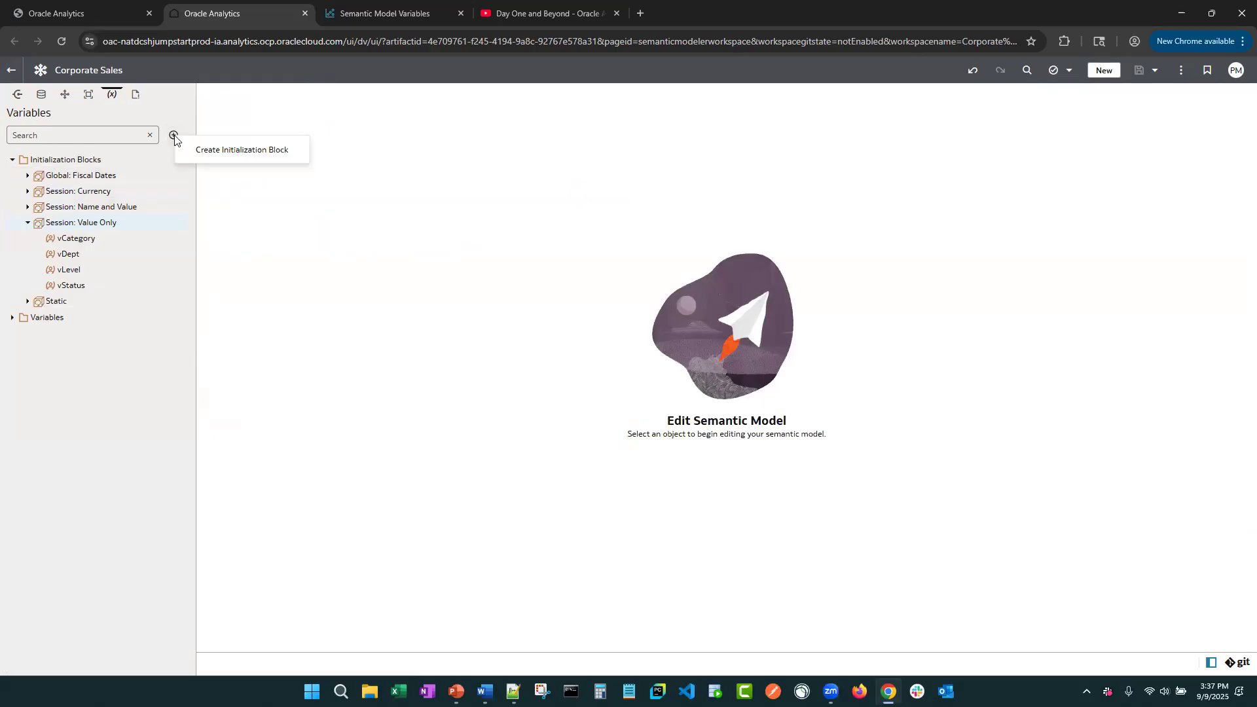
left_click(224, 149)
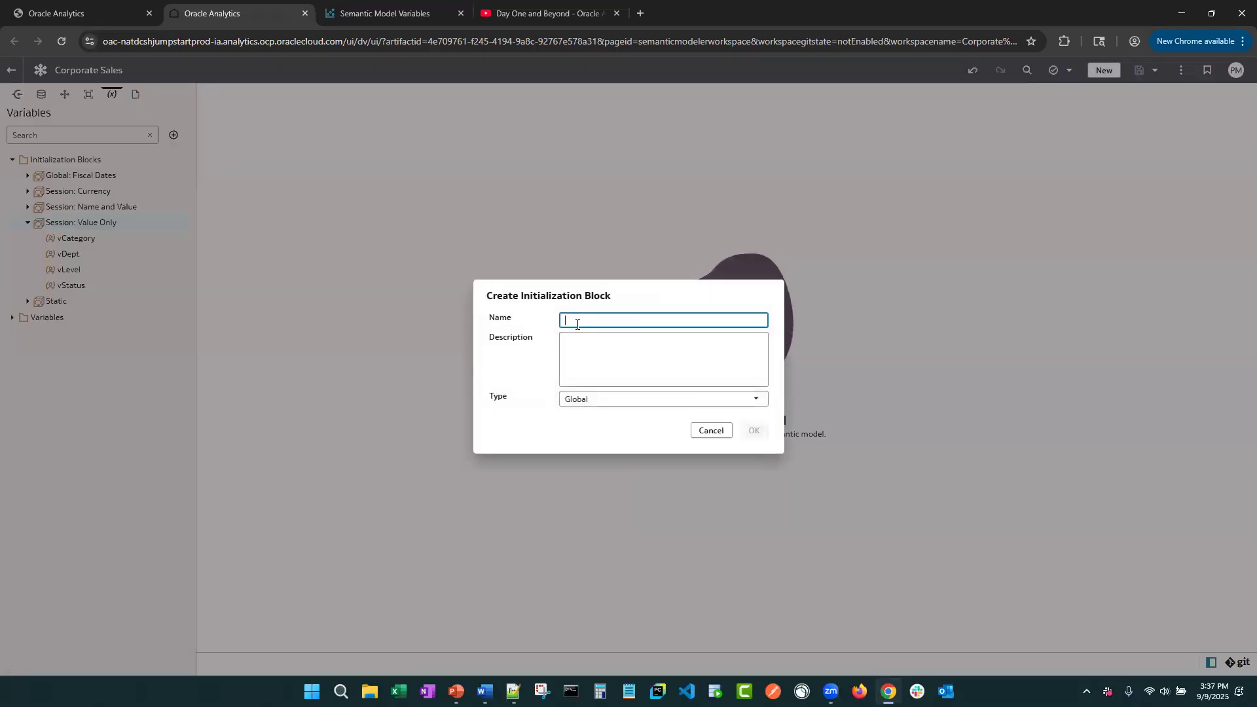
type("Ex")
type("ample: Session Names and Values")
key("Tab")
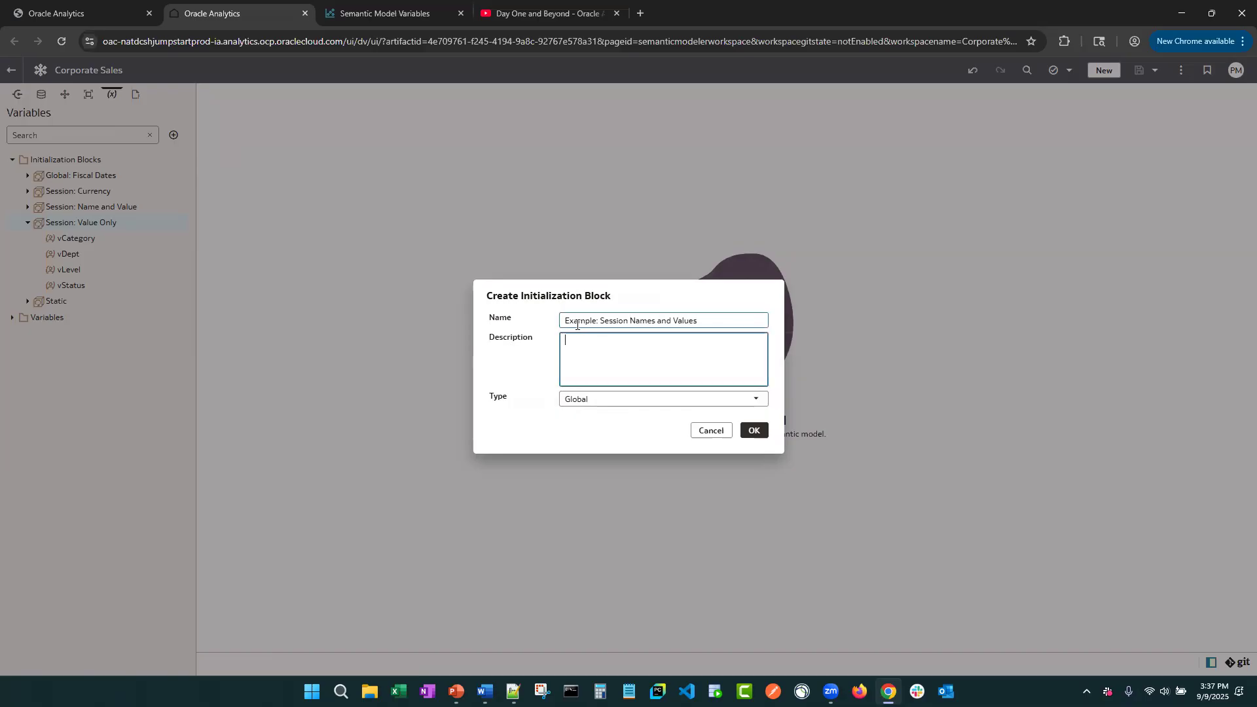
left_click(596, 400)
left_click(593, 450)
left_click(752, 430)
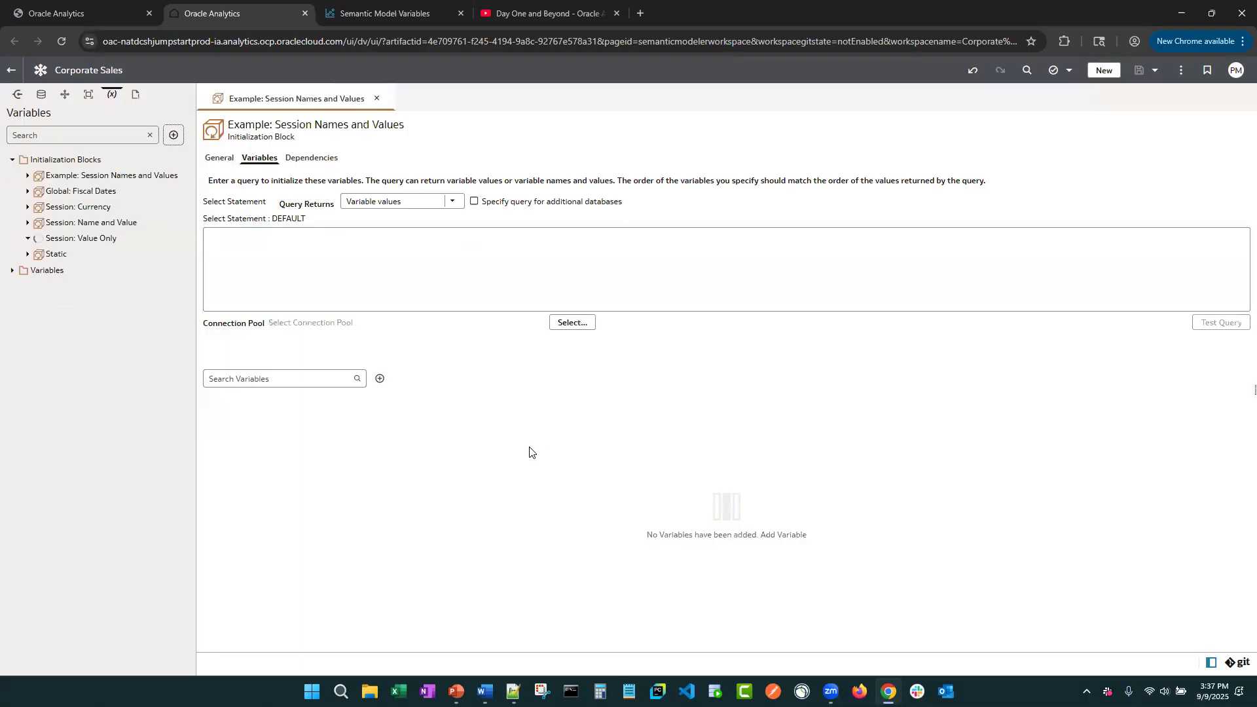
Step: Assign the CP_InitBlocks connection pool to the block and make its query return variable names and values
left_click(569, 323)
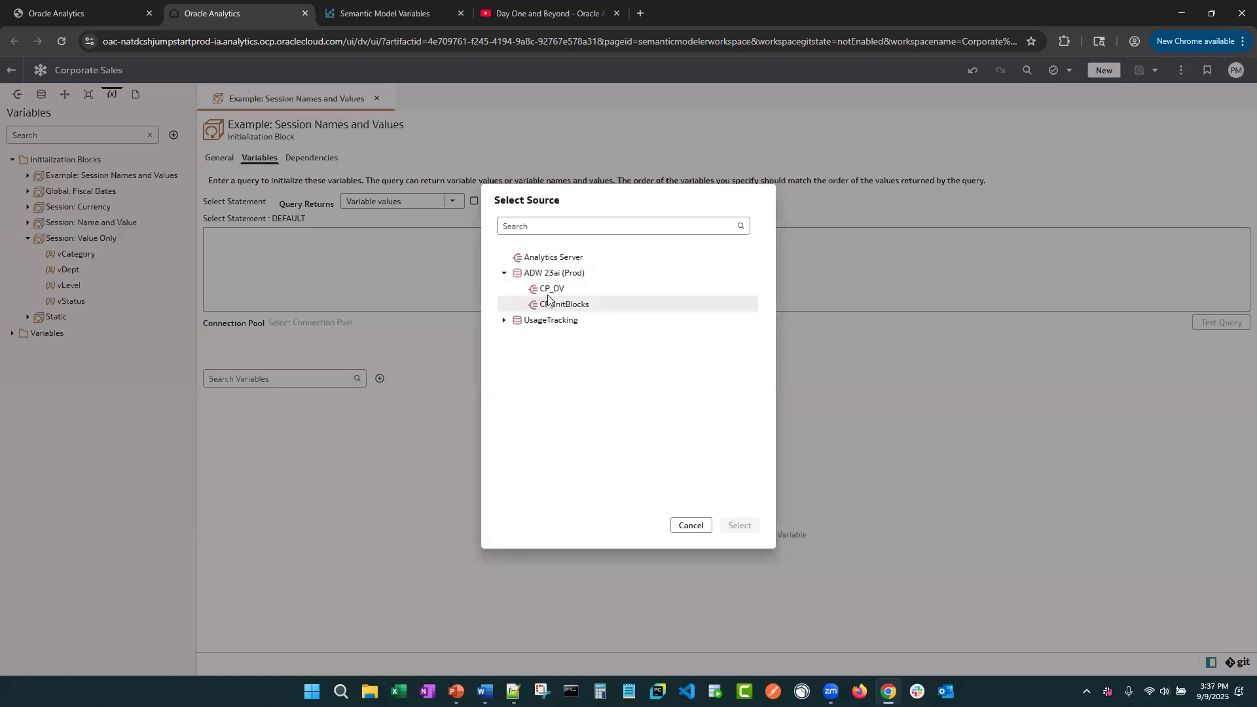
left_click(564, 304)
left_click(739, 525)
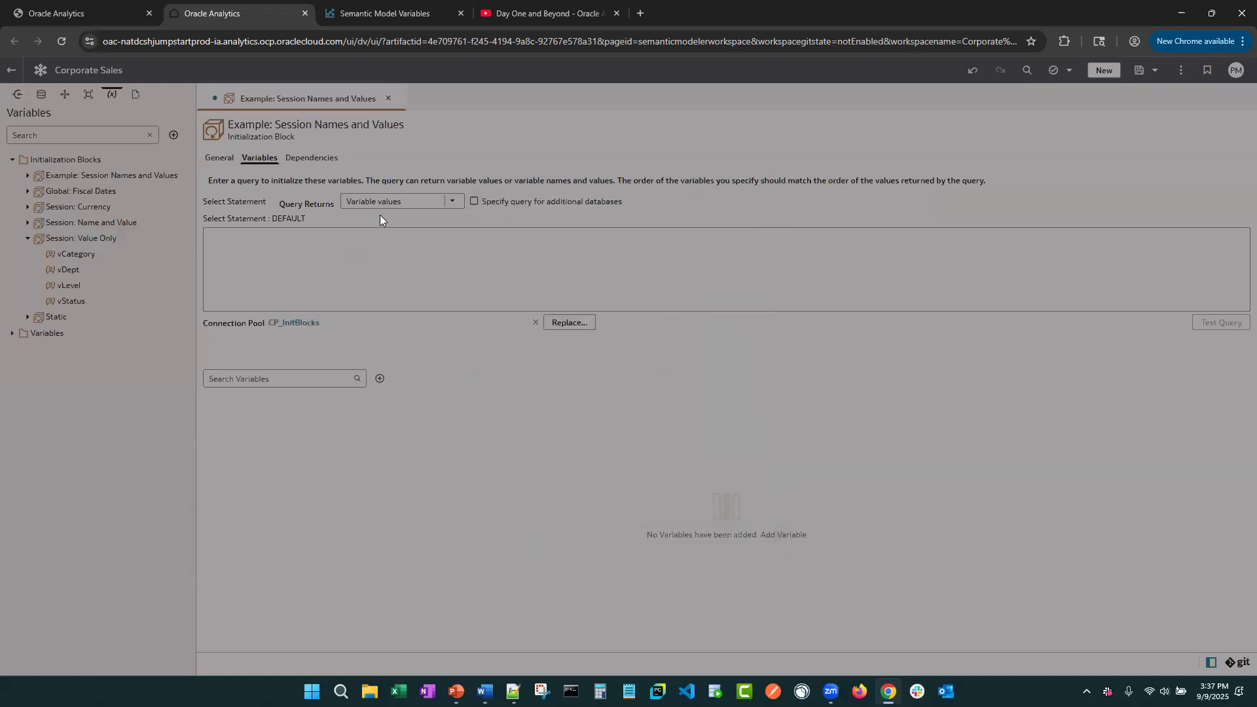
left_click(458, 202)
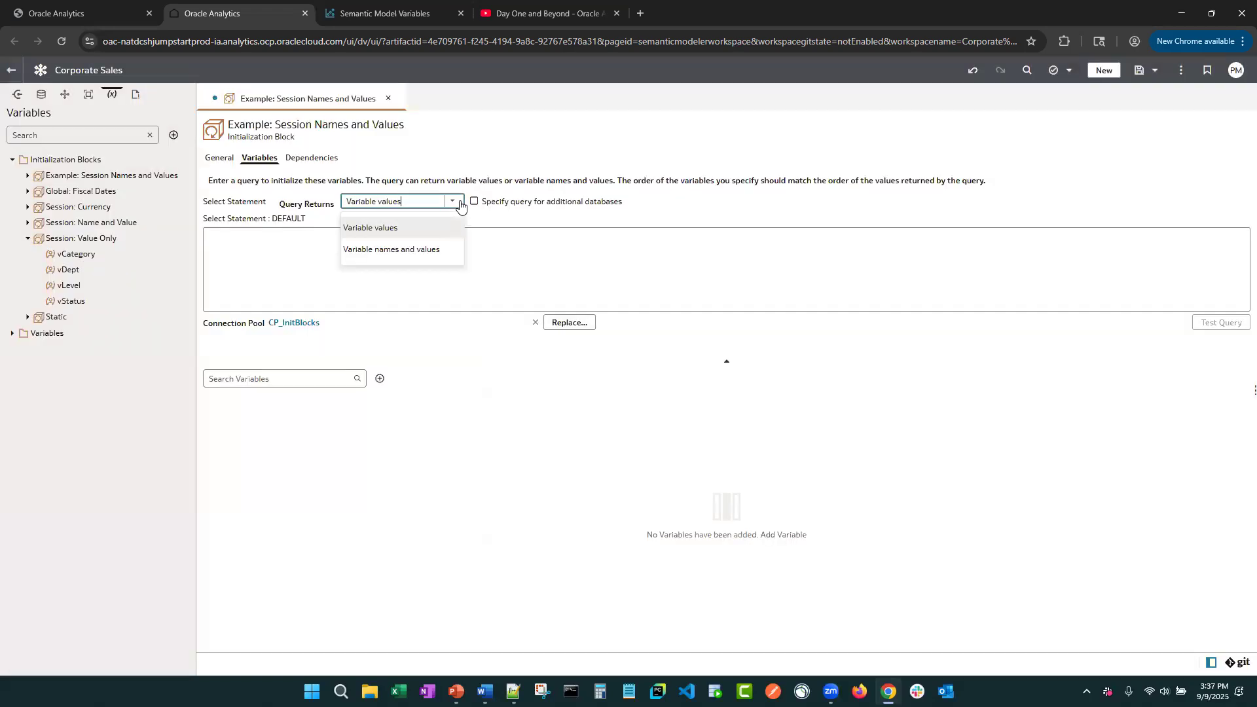
left_click(371, 251)
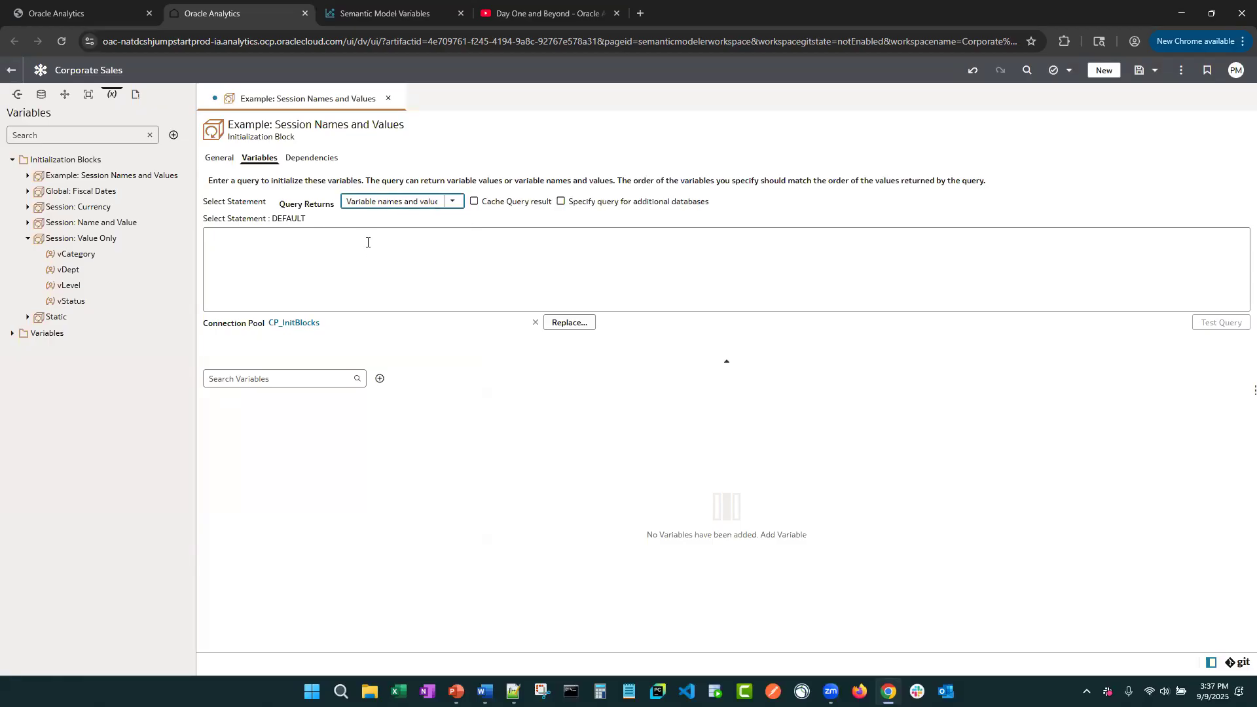
Step: In the Semantic Model Variables workbook, show the Variable Names and Values table beside the Variable Values table for comparison
left_click(373, 14)
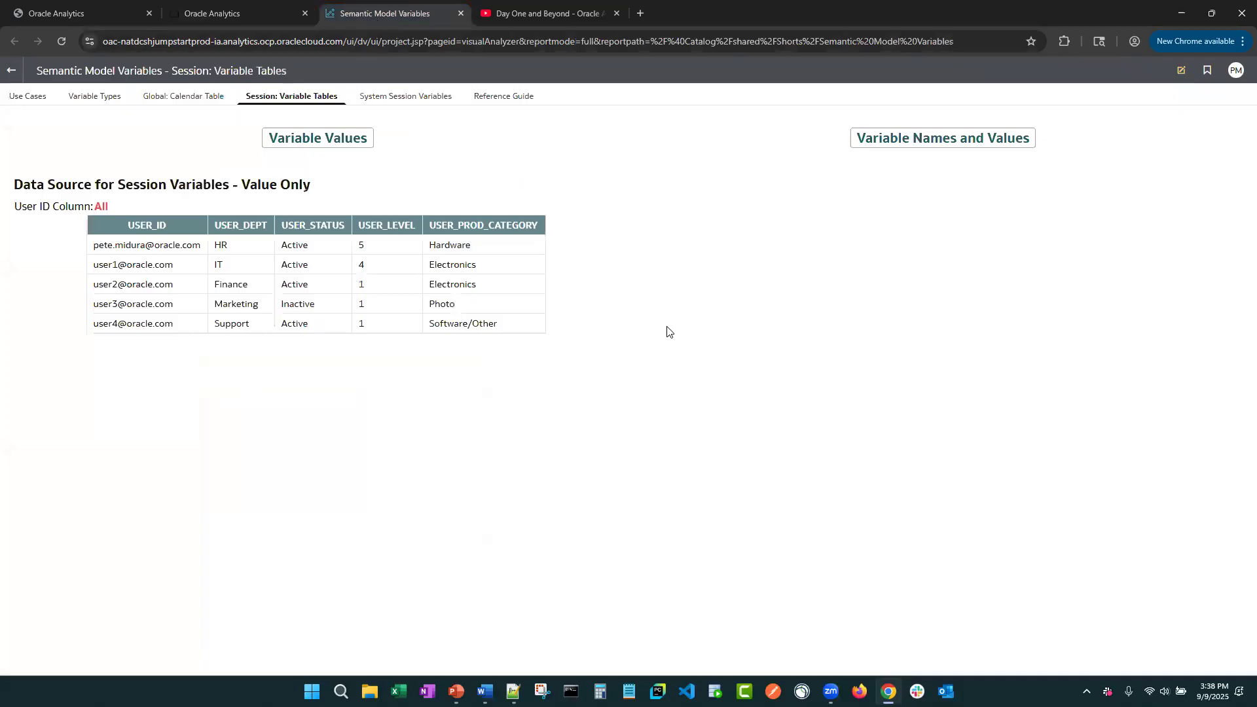
left_click(313, 143)
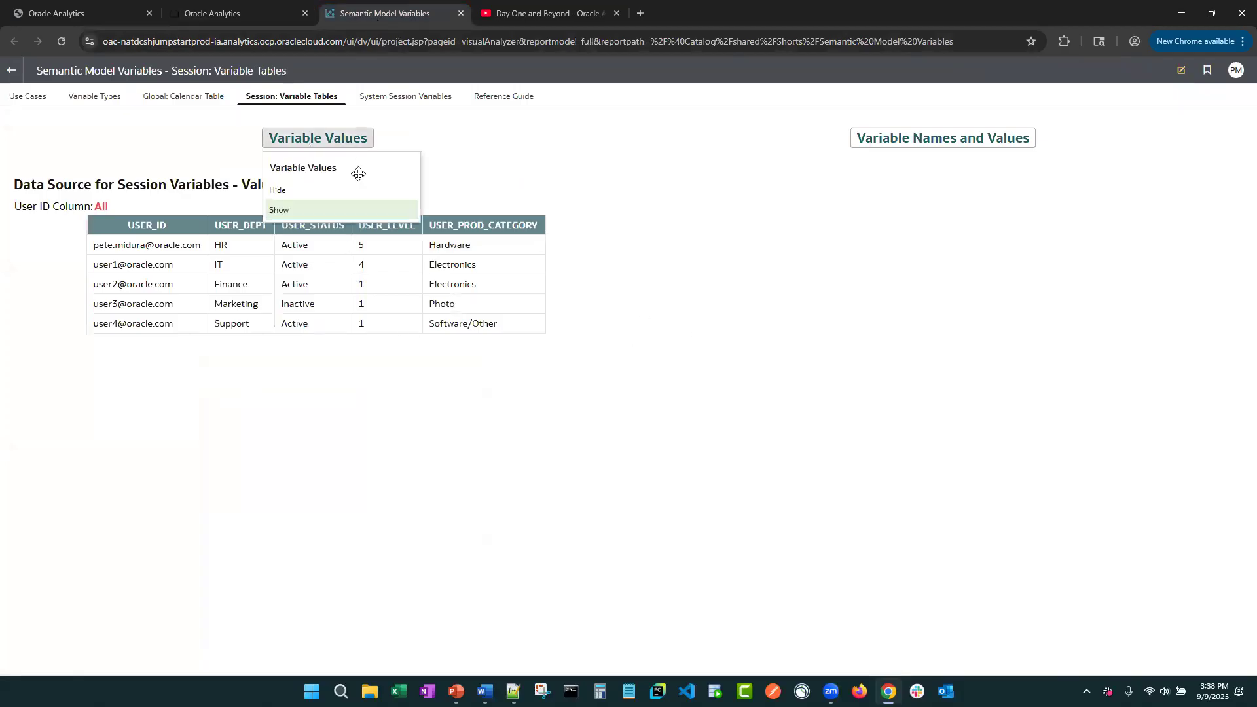
left_click(316, 197)
left_click(950, 145)
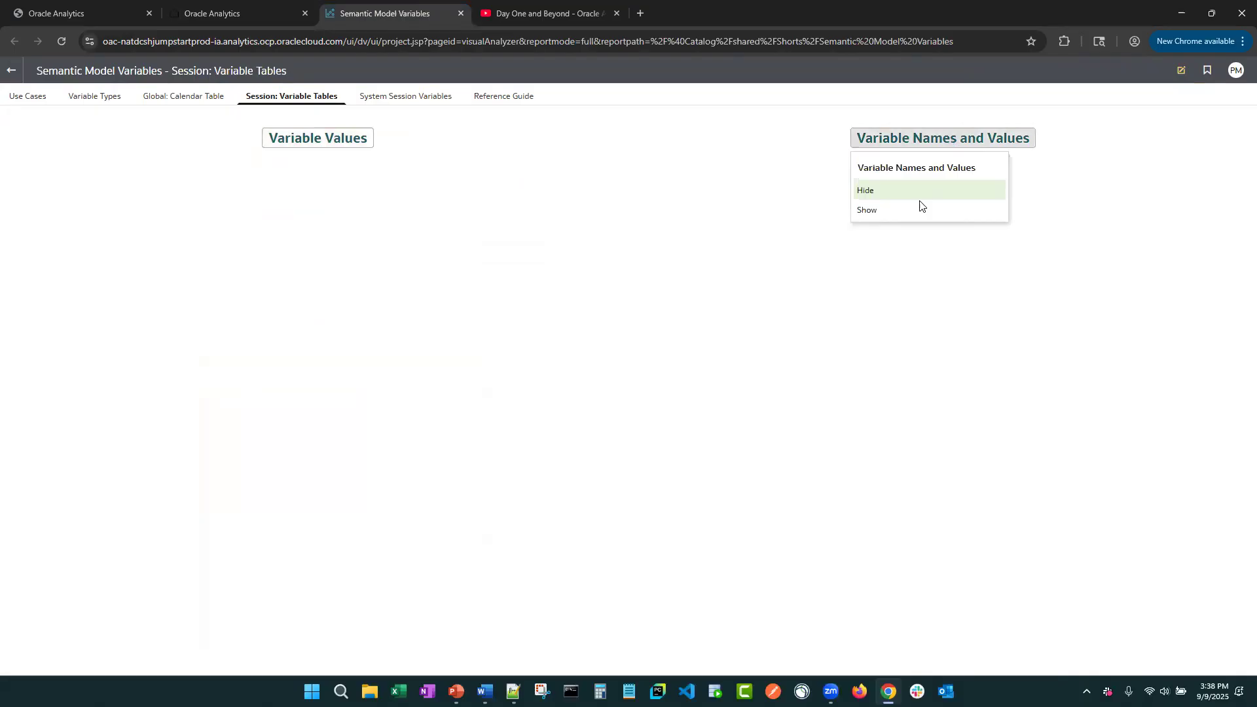
left_click(307, 139)
left_click(325, 210)
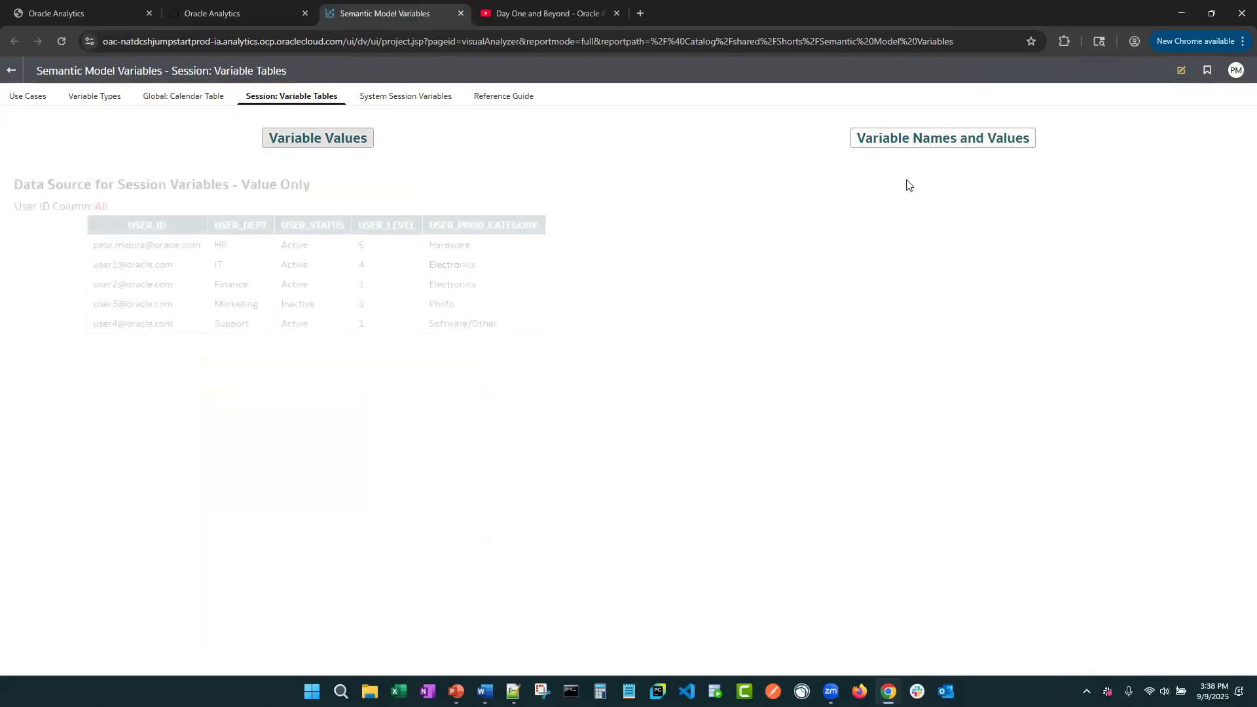
left_click(929, 139)
left_click(894, 212)
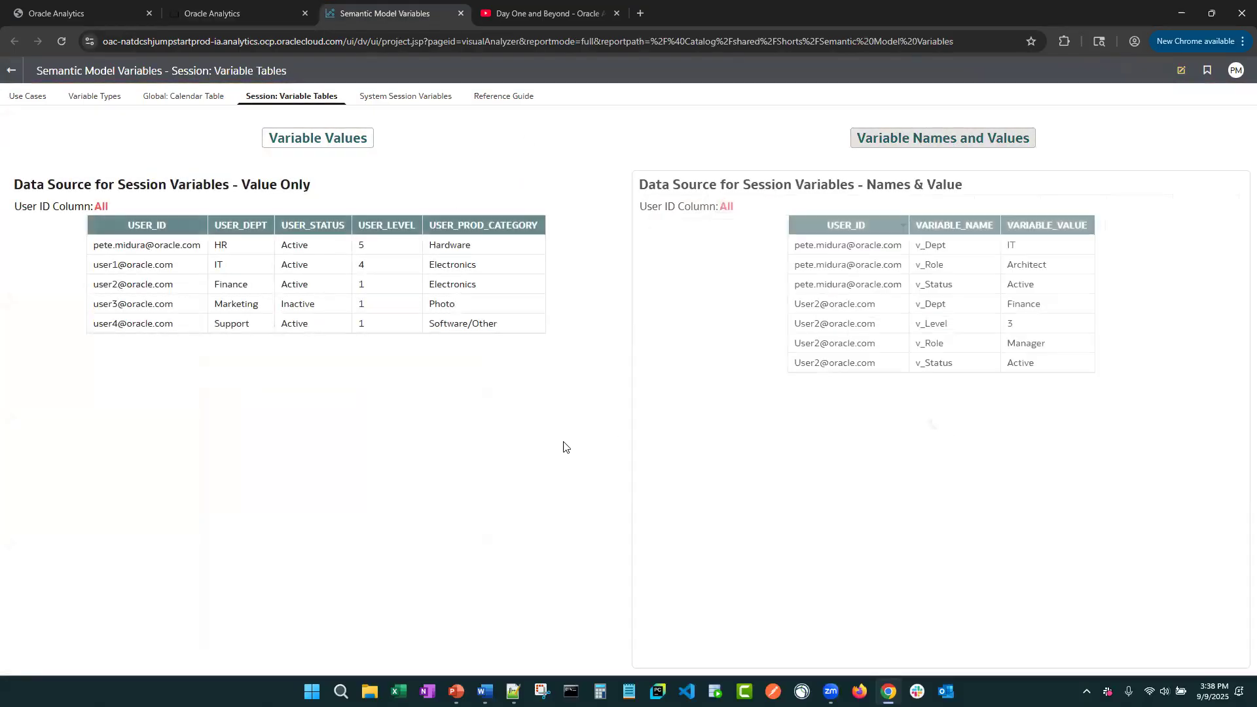
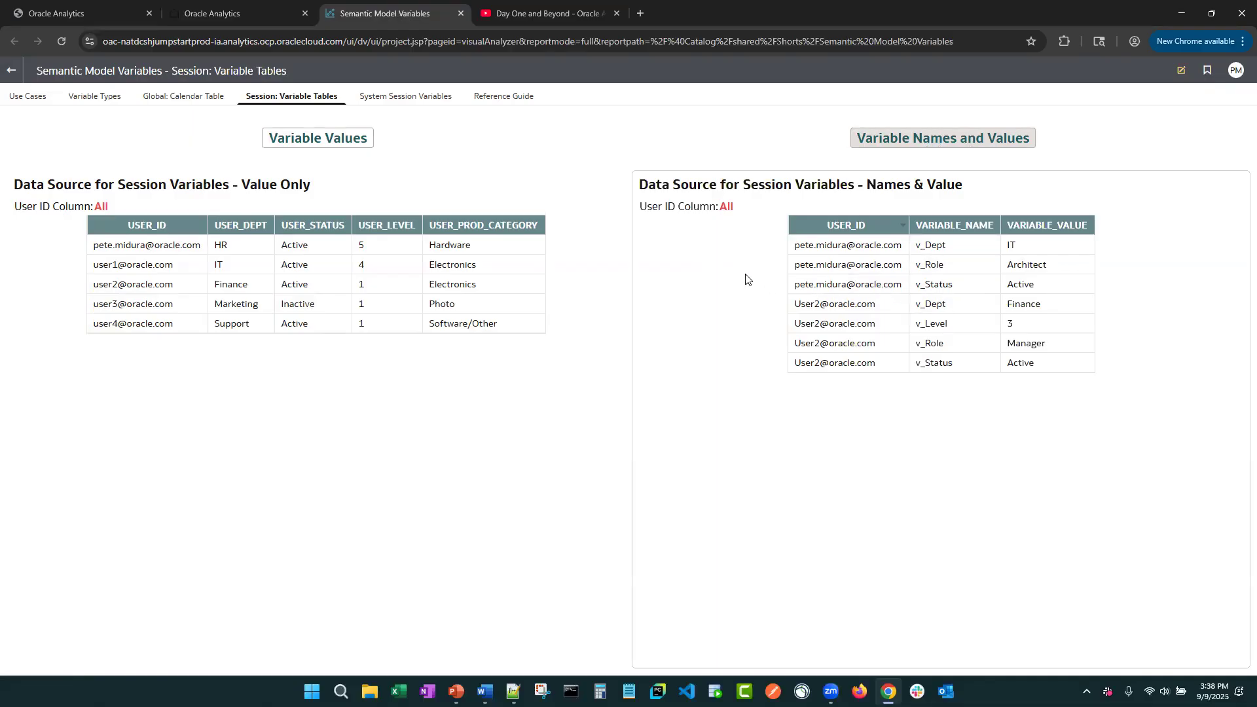
Step: Filter the Names & Value table to the presenter's own user ID and examine the remaining variable rows
left_click(727, 207)
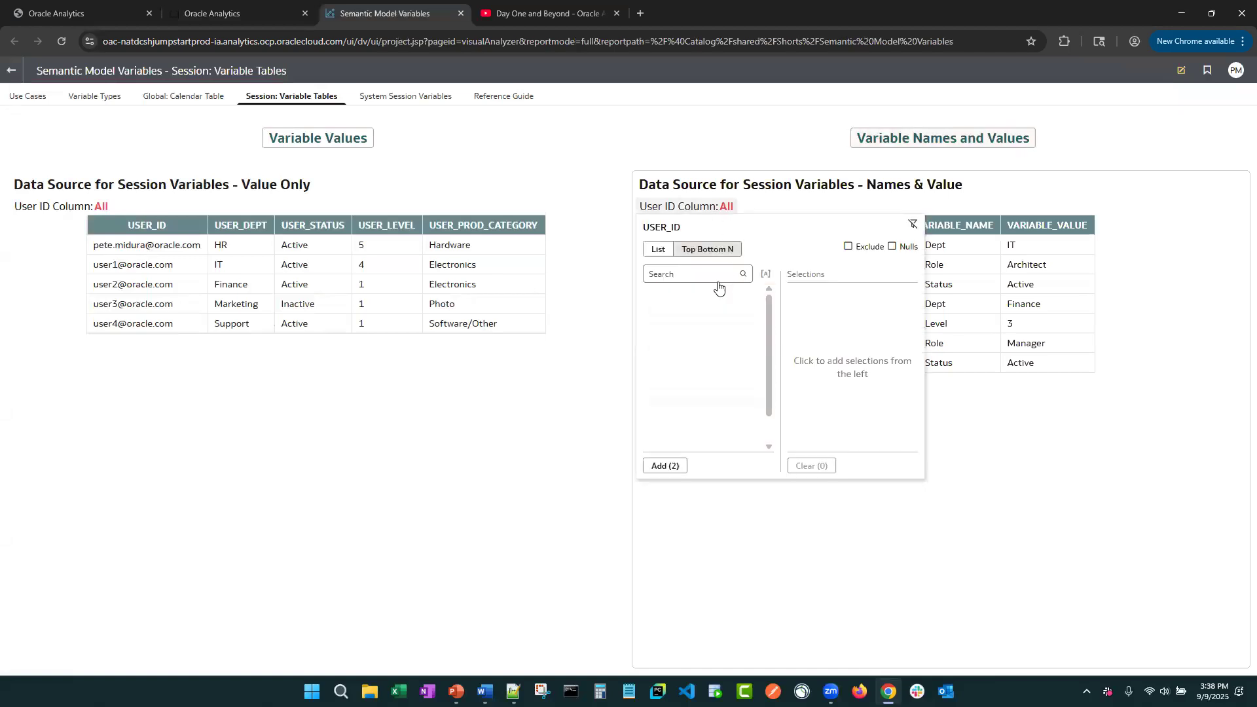
left_click(682, 312)
left_click(1008, 458)
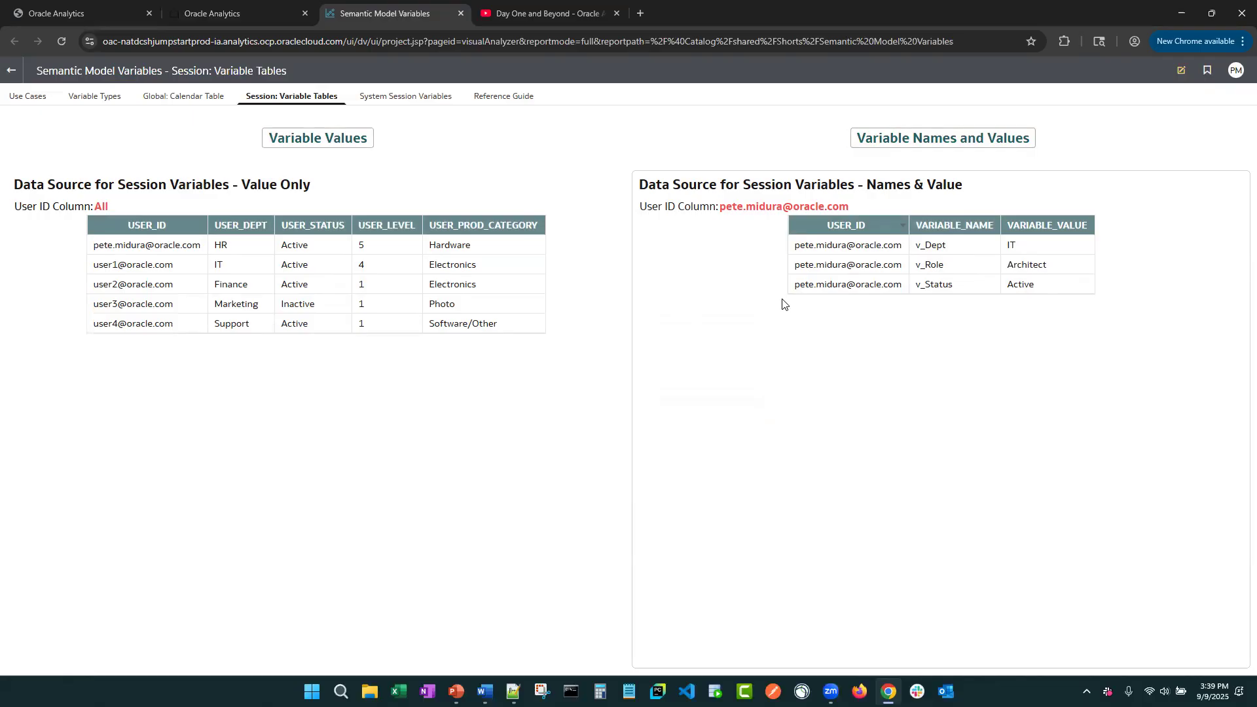
Step: Enter a two-line query in the new block selecting Variable_Name, Variable_Value FROM OAC_MODEL_VARIABLES.SESSION_VARS_NAMEVALUE, keeping variable names and values as the return type
left_click(252, 12)
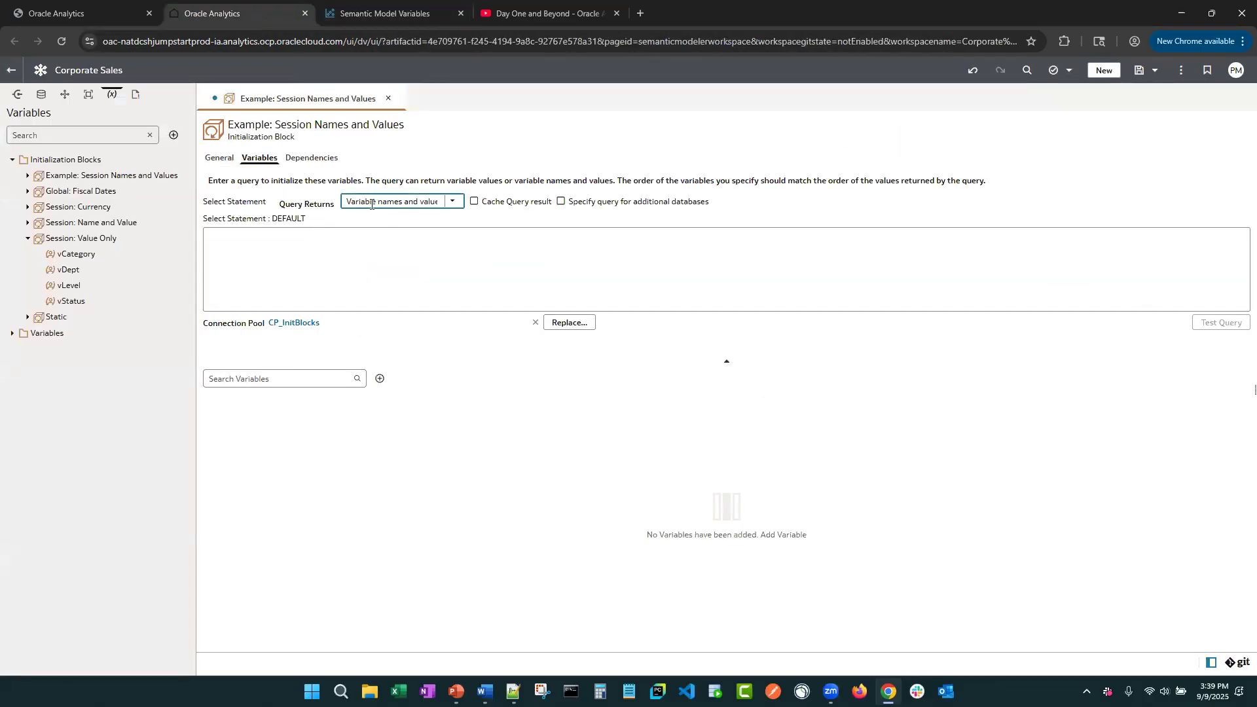
left_click(451, 203)
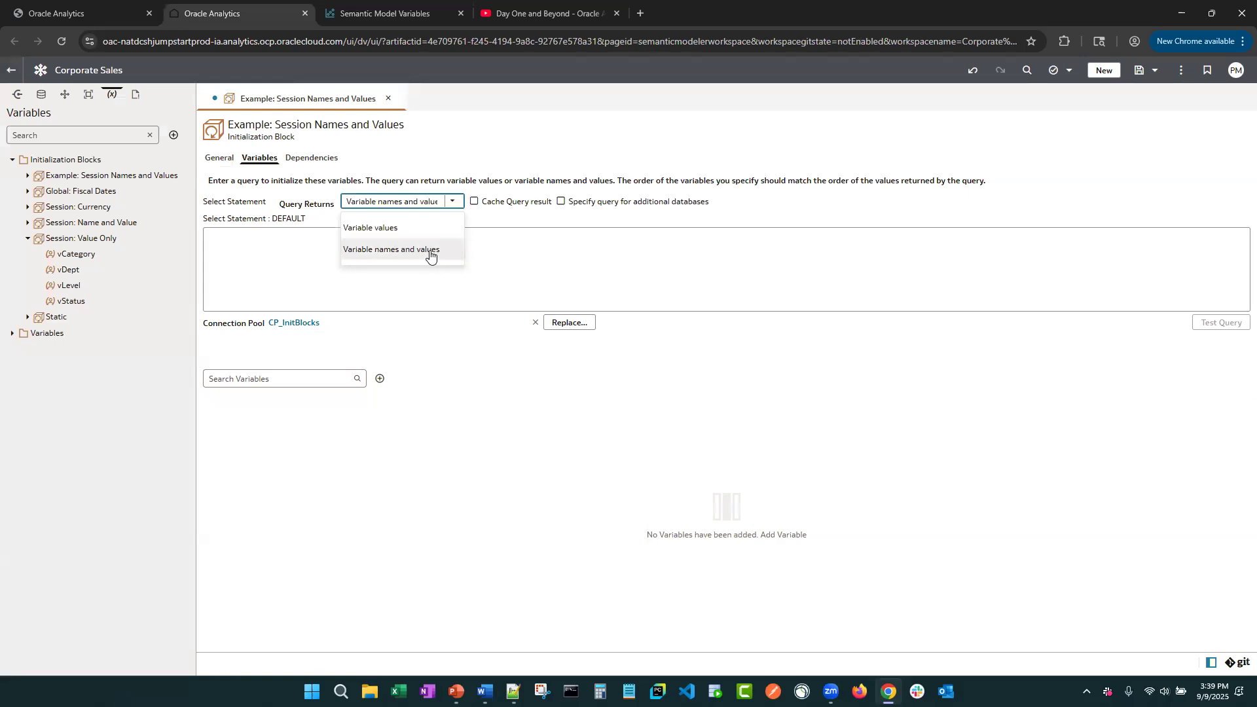
left_click(430, 255)
key("alt+Tab")
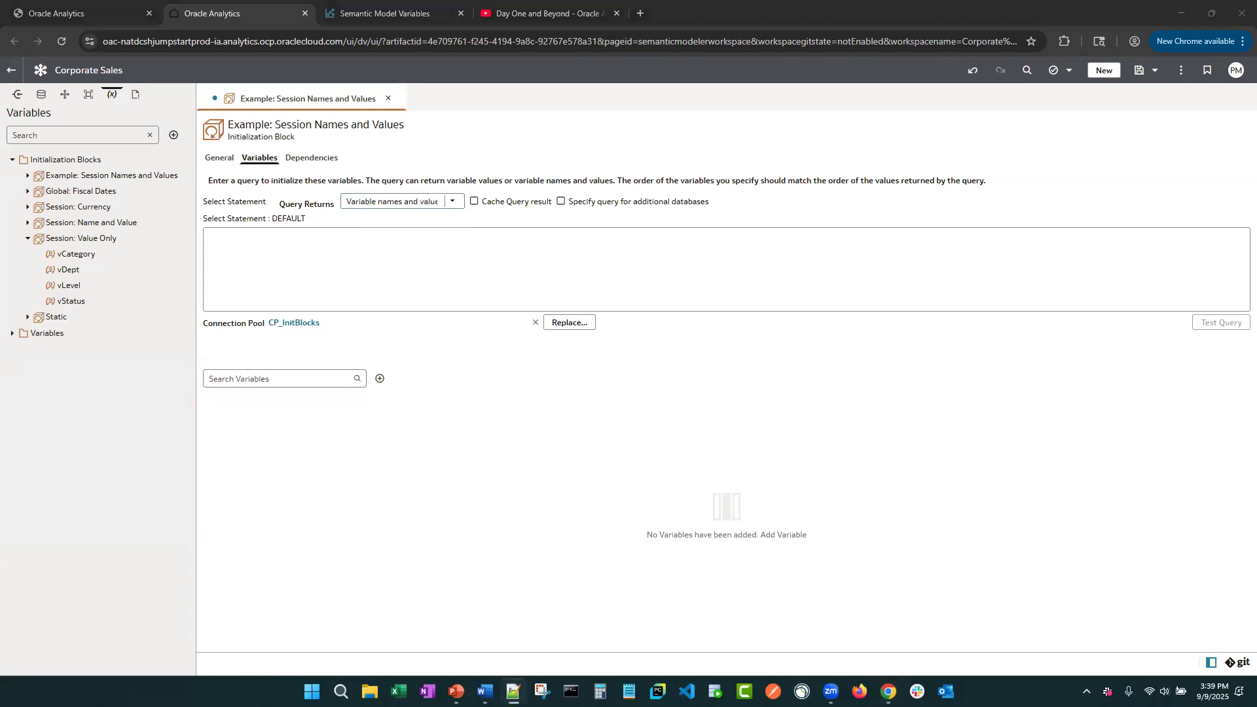
left_click(391, 273)
type("SELECT Variable_Name, Variable_Value FROM OAC_MODEL_VARIABLES.SESSION_VARS_NAMEVALUE")
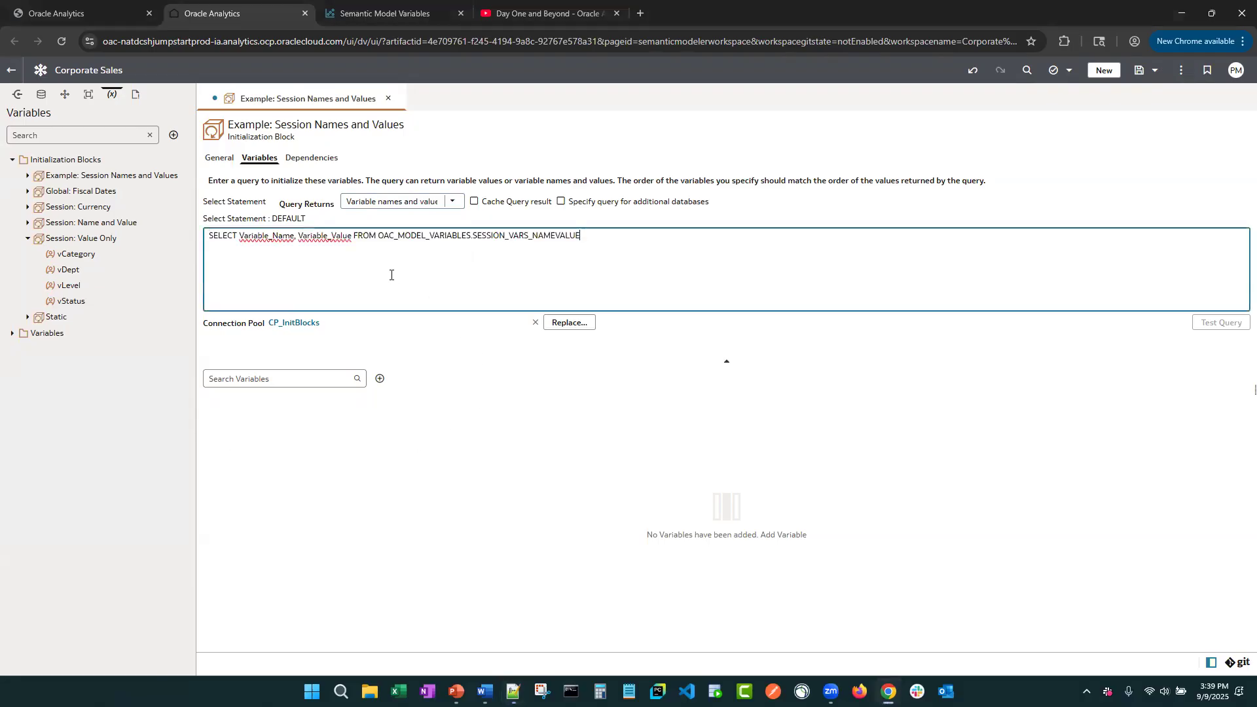
left_click(353, 237)
key("Return")
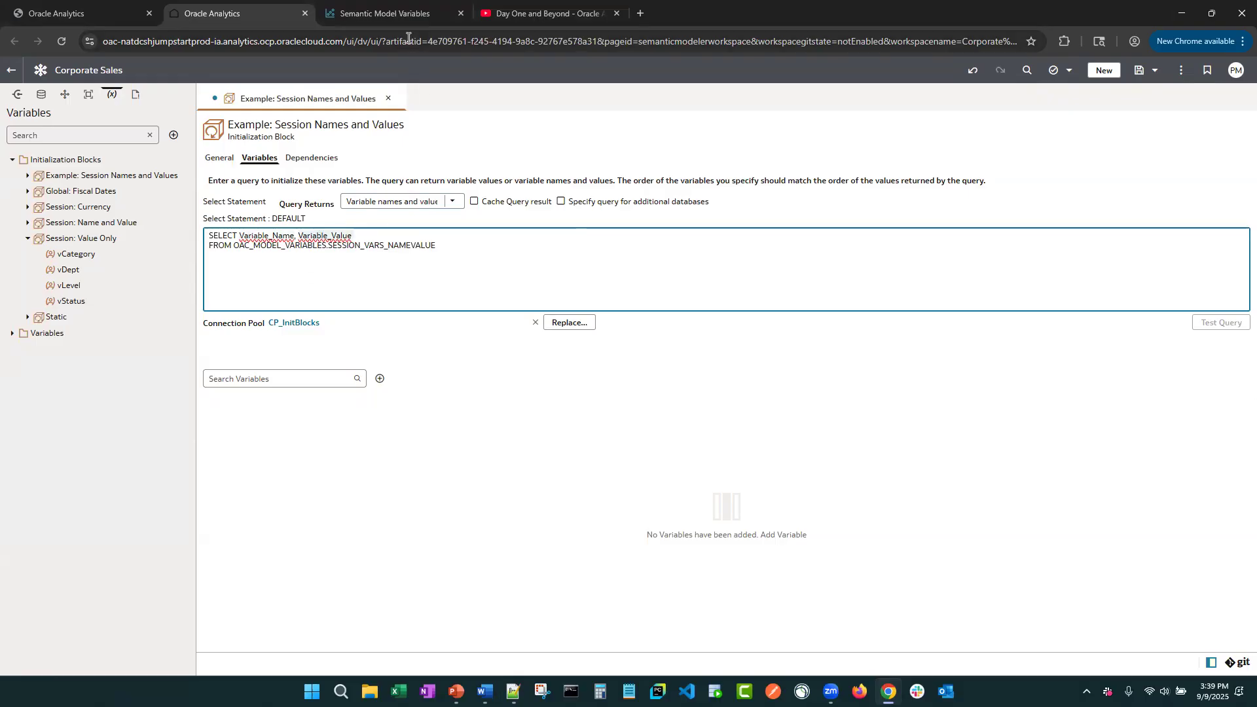
Step: Remove the user ID filter from the workbook's Names & Value table to view the rows for all users
left_click(404, 14)
left_click(808, 207)
left_click(812, 293)
left_click(1044, 375)
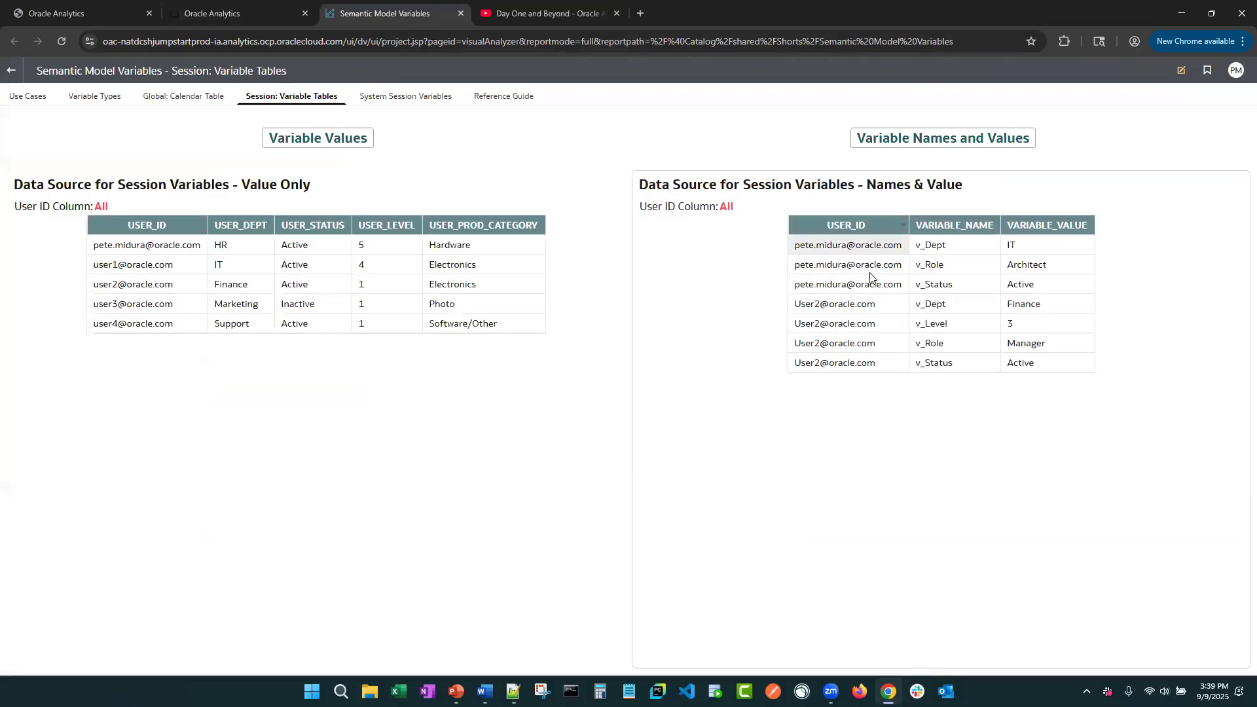
Step: Test the block's unfiltered query, enlarge the preview, and compare its rows with the workbook's Names & Value table
left_click(271, 17)
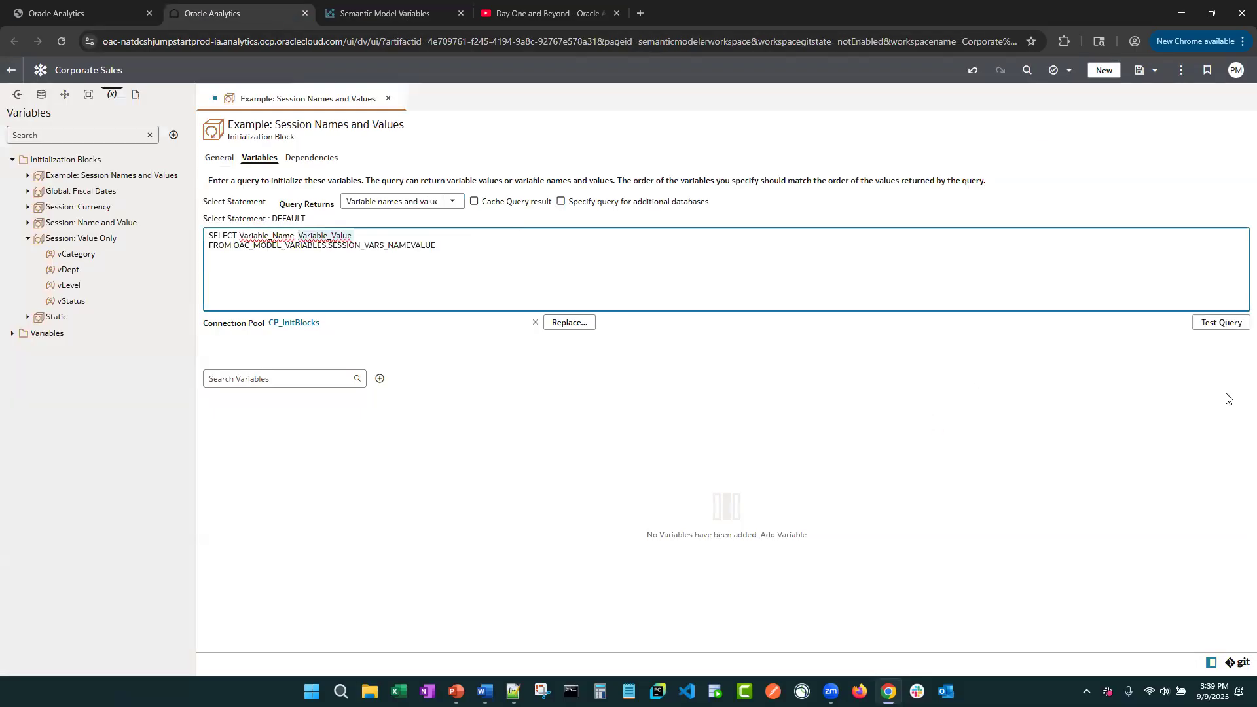
left_click(1208, 325)
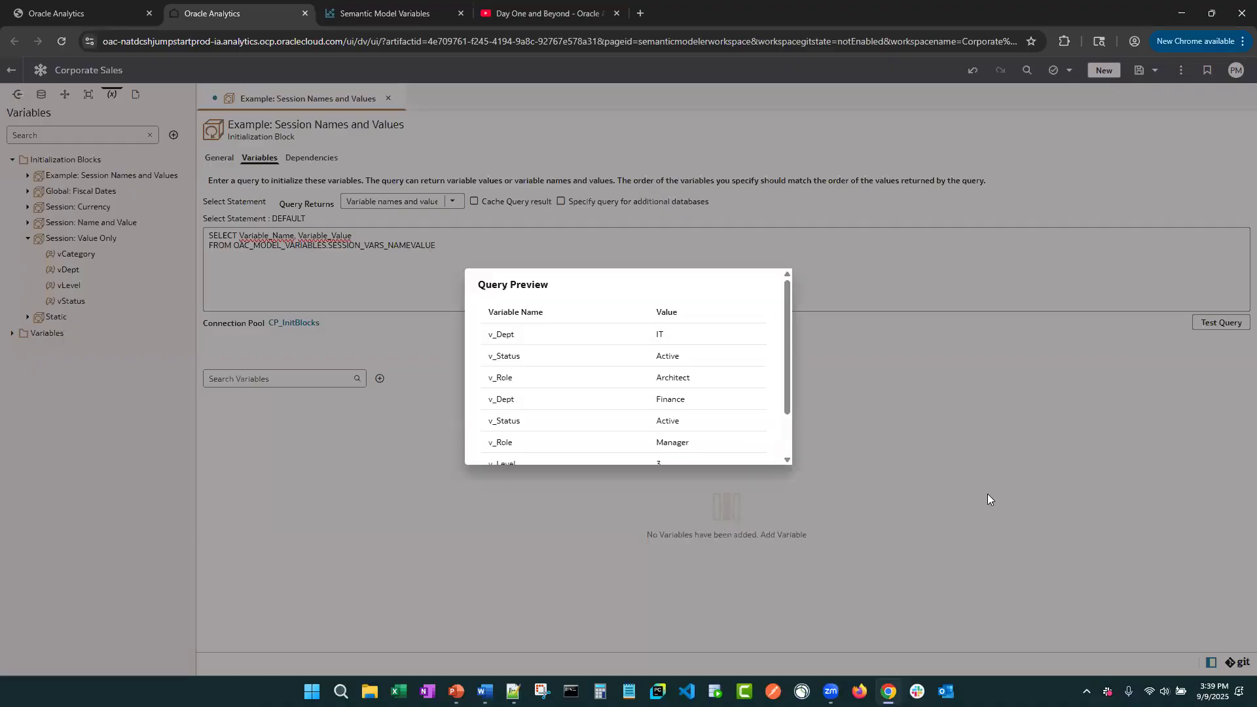
left_click_drag(690, 467, 690, 556)
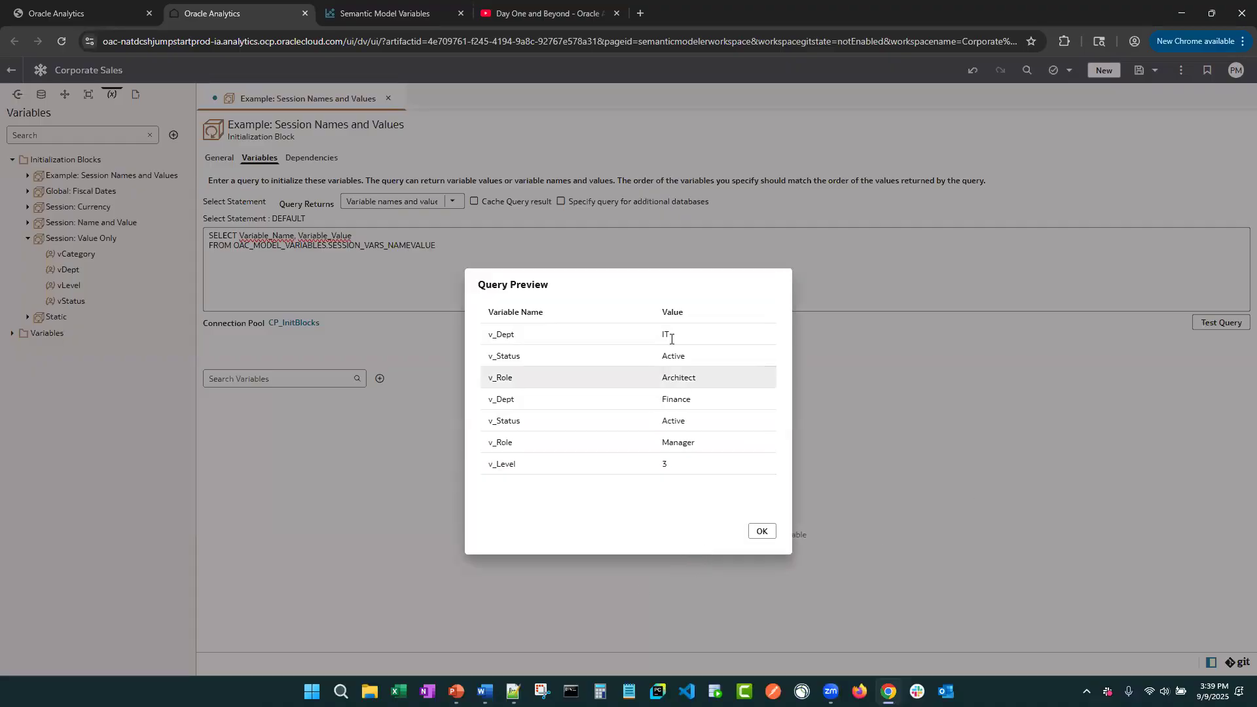
left_click_drag(668, 284, 939, 279)
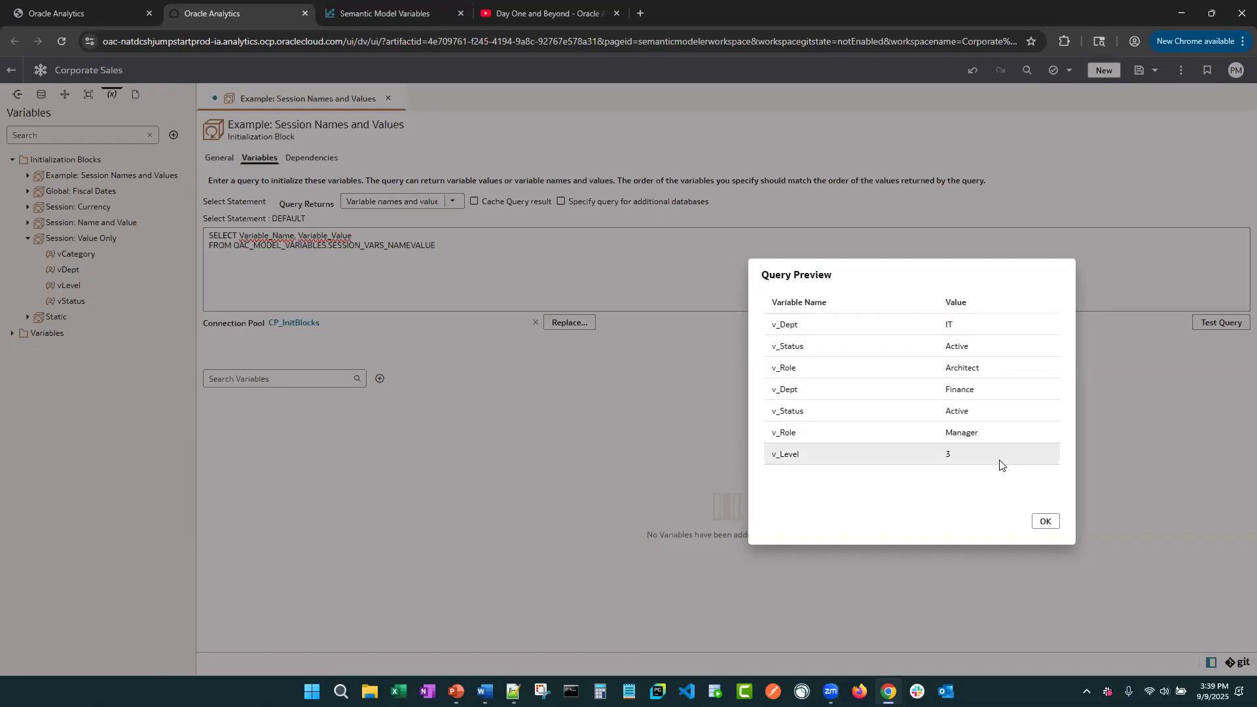
left_click(386, 13)
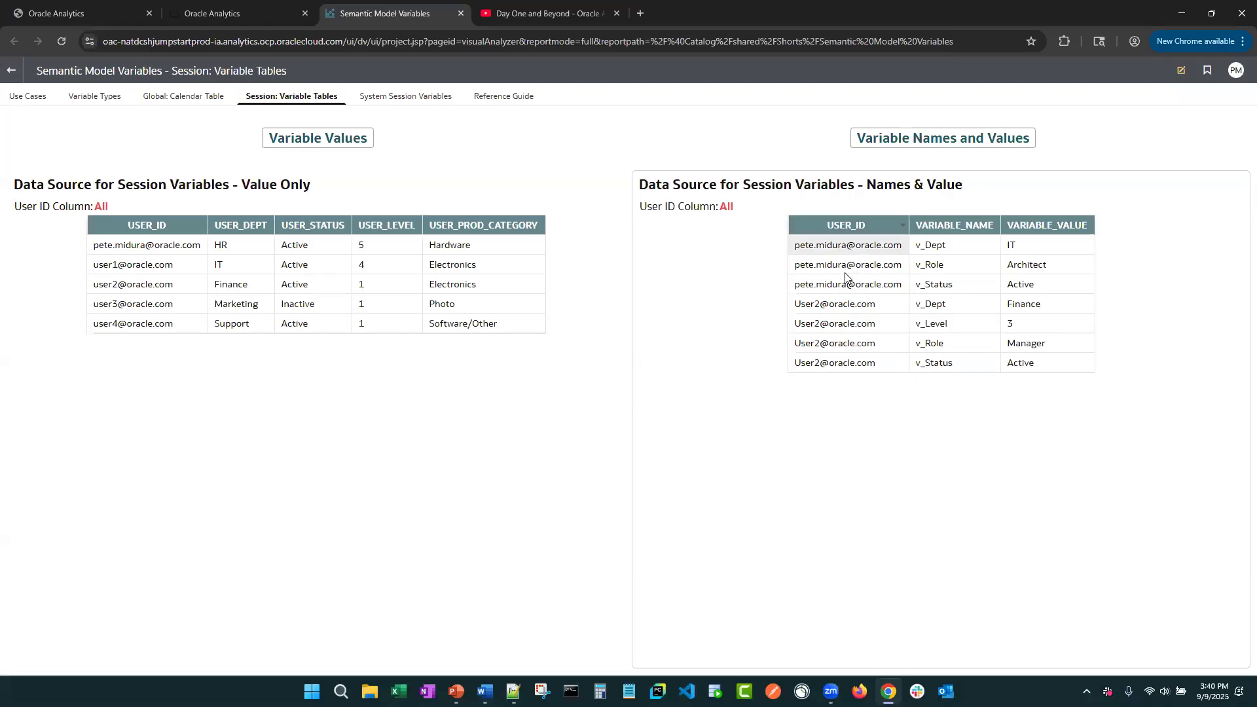
Step: Close the unfiltered query preview and append WHERE UPPER(USER_ID) = UPPER('VALUEOF(NQ_SESSION.USER)') to the names-and-values block's query
left_click(256, 15)
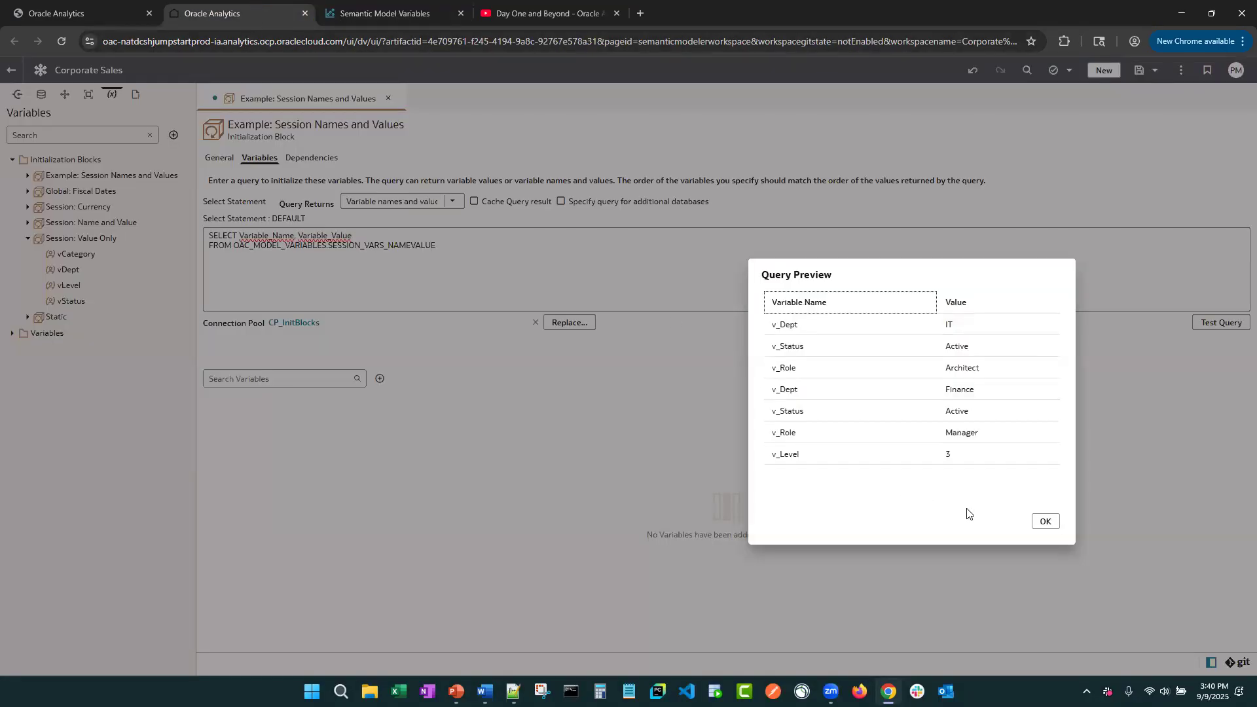
left_click(1044, 522)
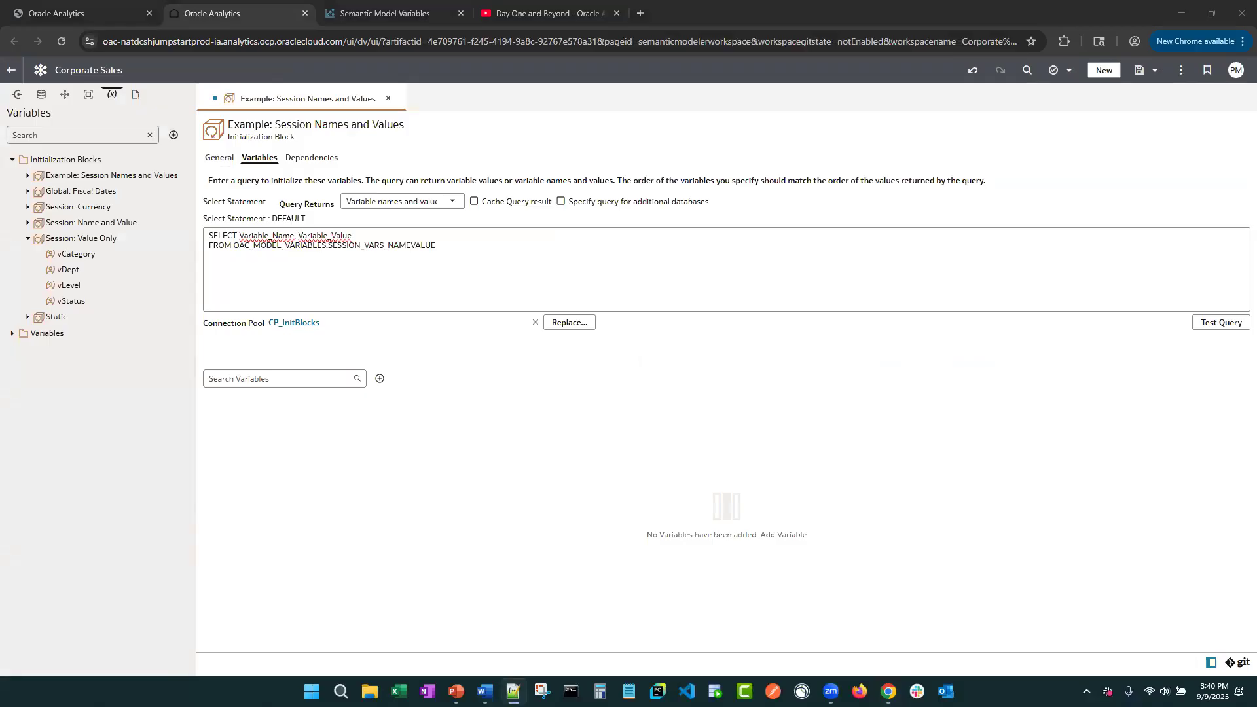
left_click(260, 278)
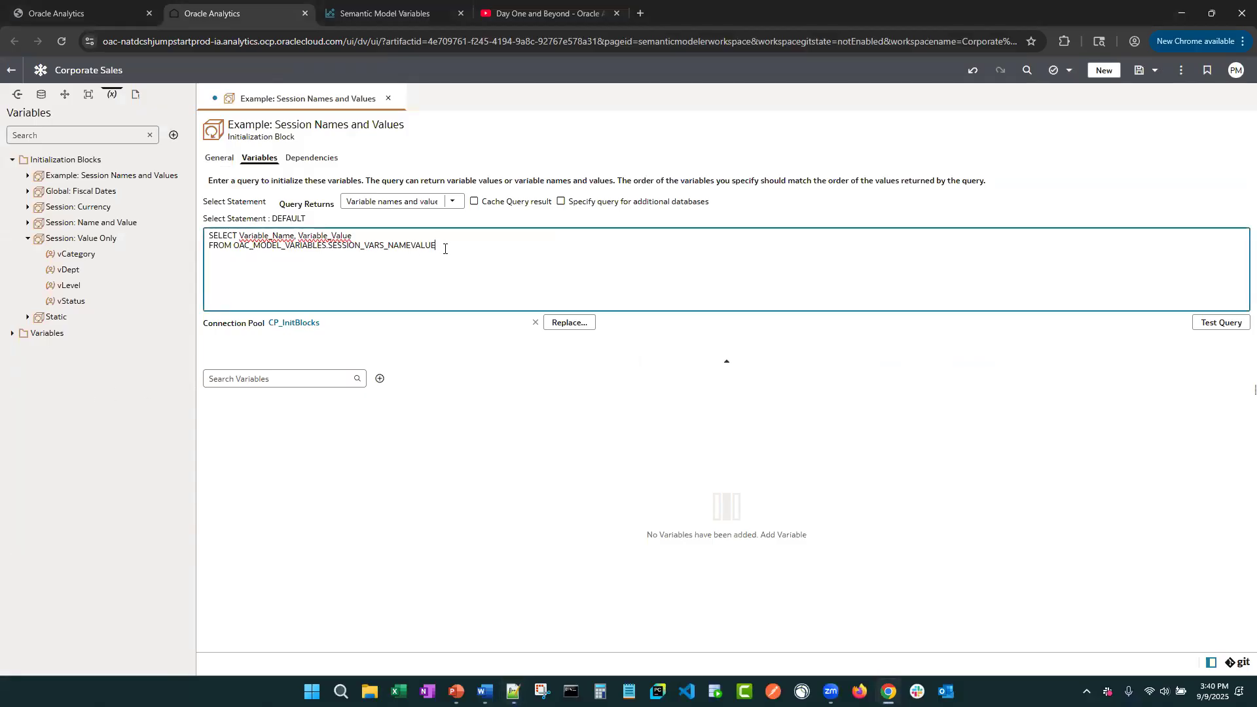
type("WHERE UPPER(USER_ID) = UPPER('VALUEOF(NQ_SESSION.USER)')")
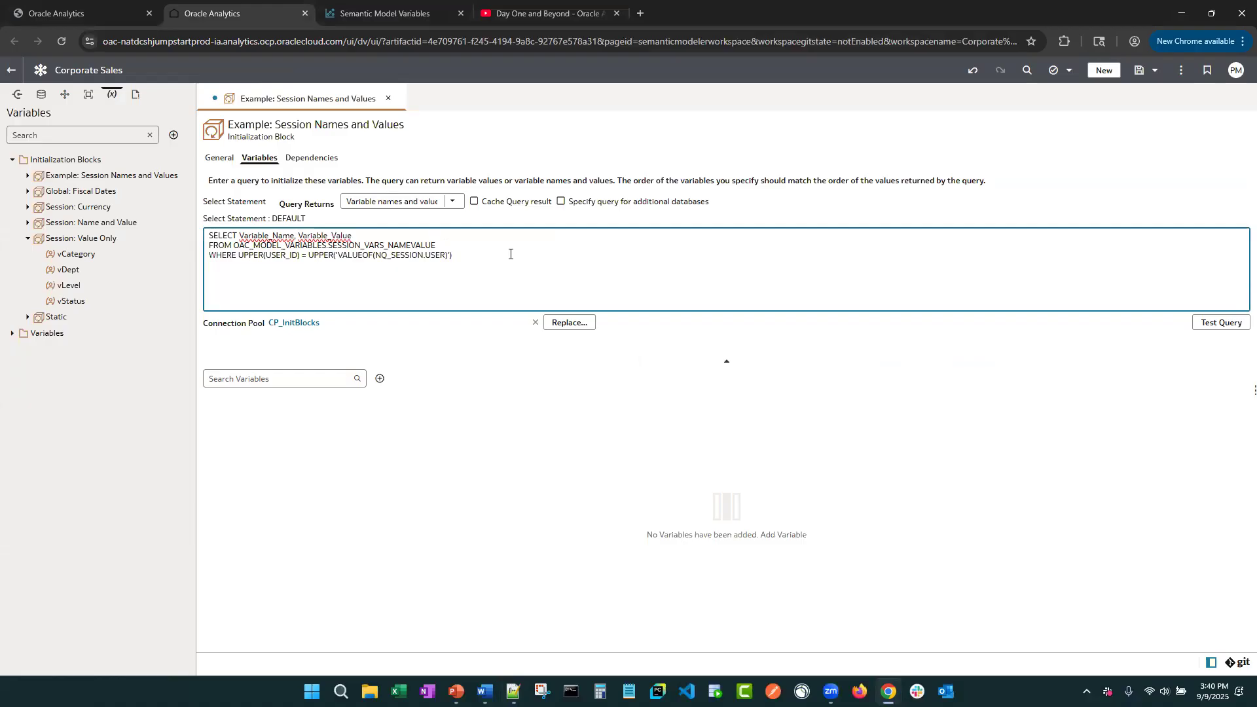
Step: Test the filtered query and compare its preview with the workbook's Names & Value table filtered to the presenter's own user ID
left_click(1213, 324)
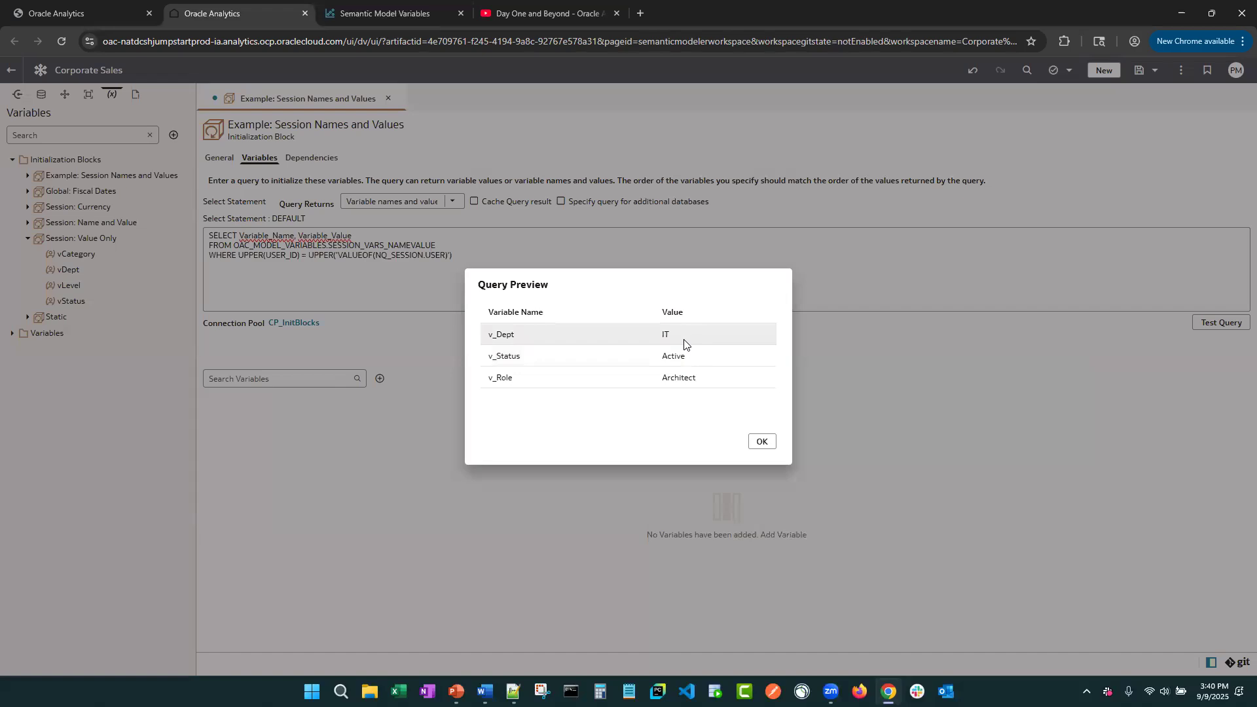
left_click(390, 16)
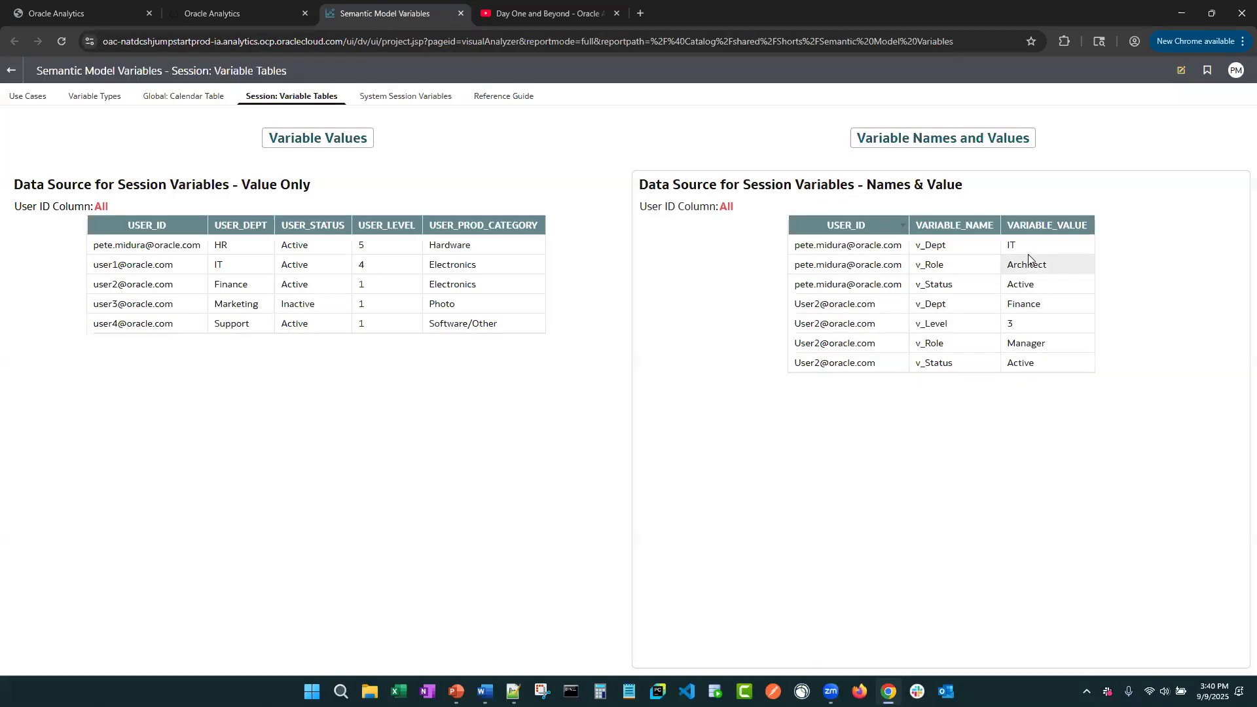
left_click(724, 208)
left_click(742, 320)
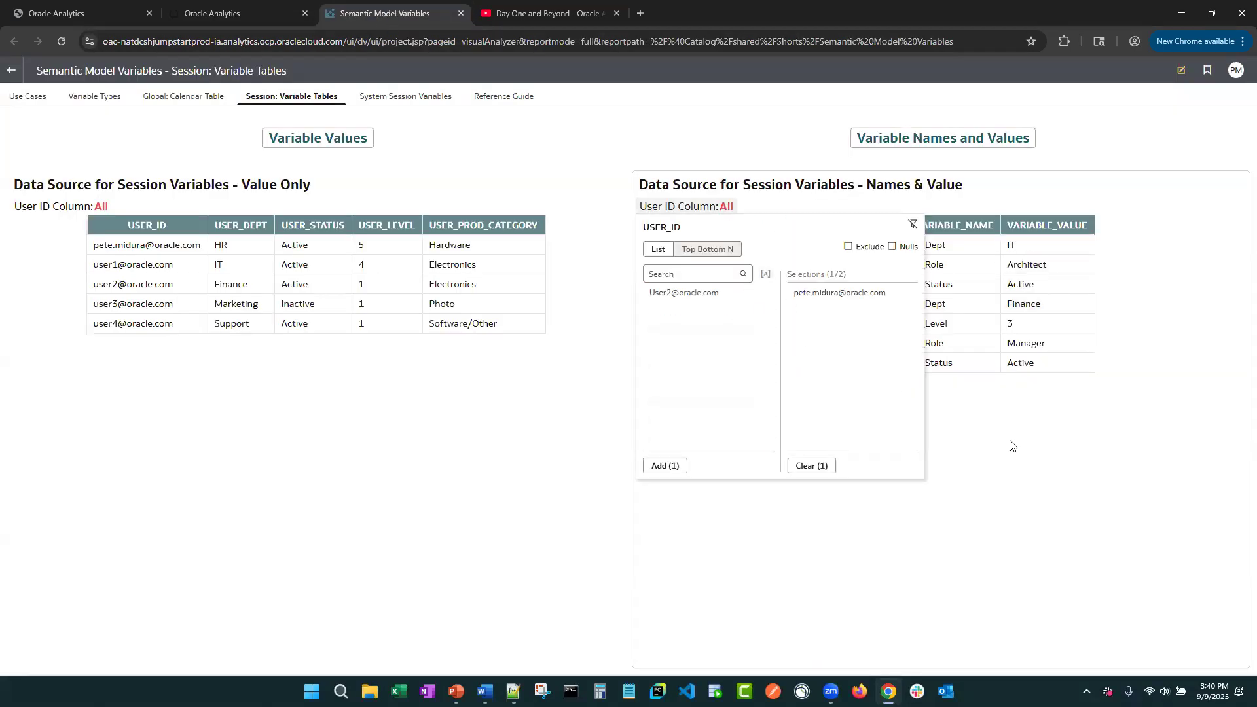
left_click(1035, 456)
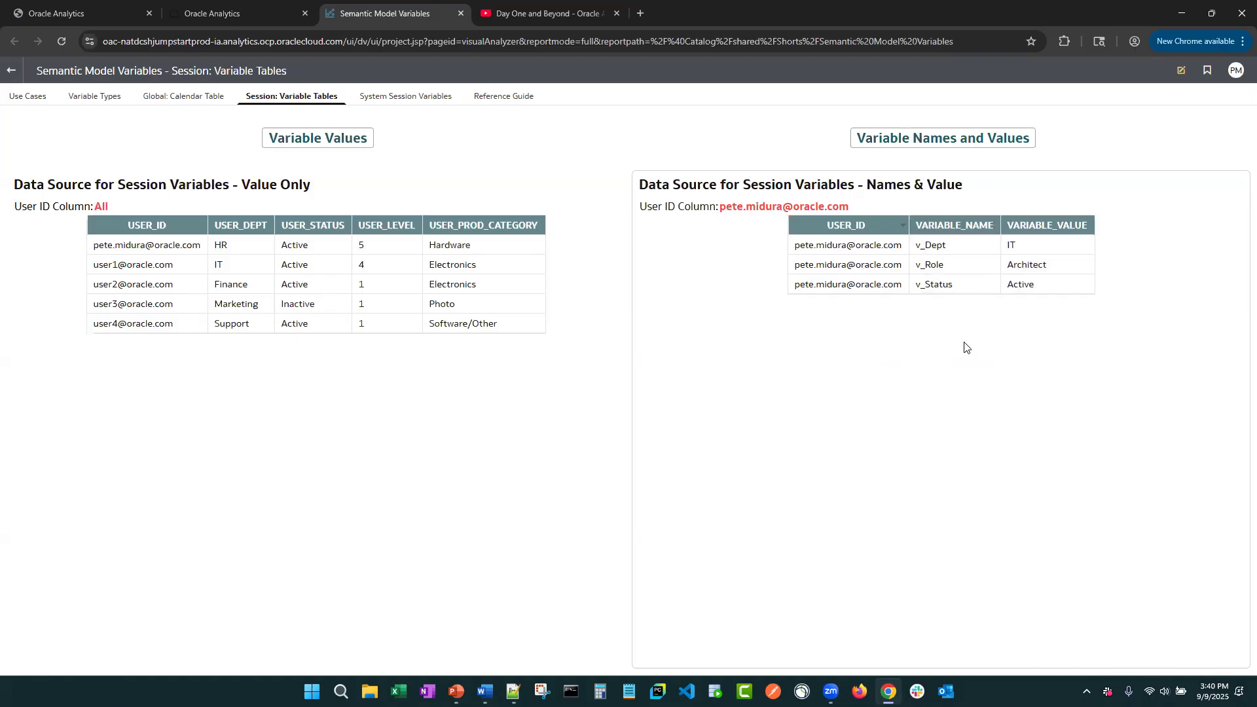
left_click(280, 11)
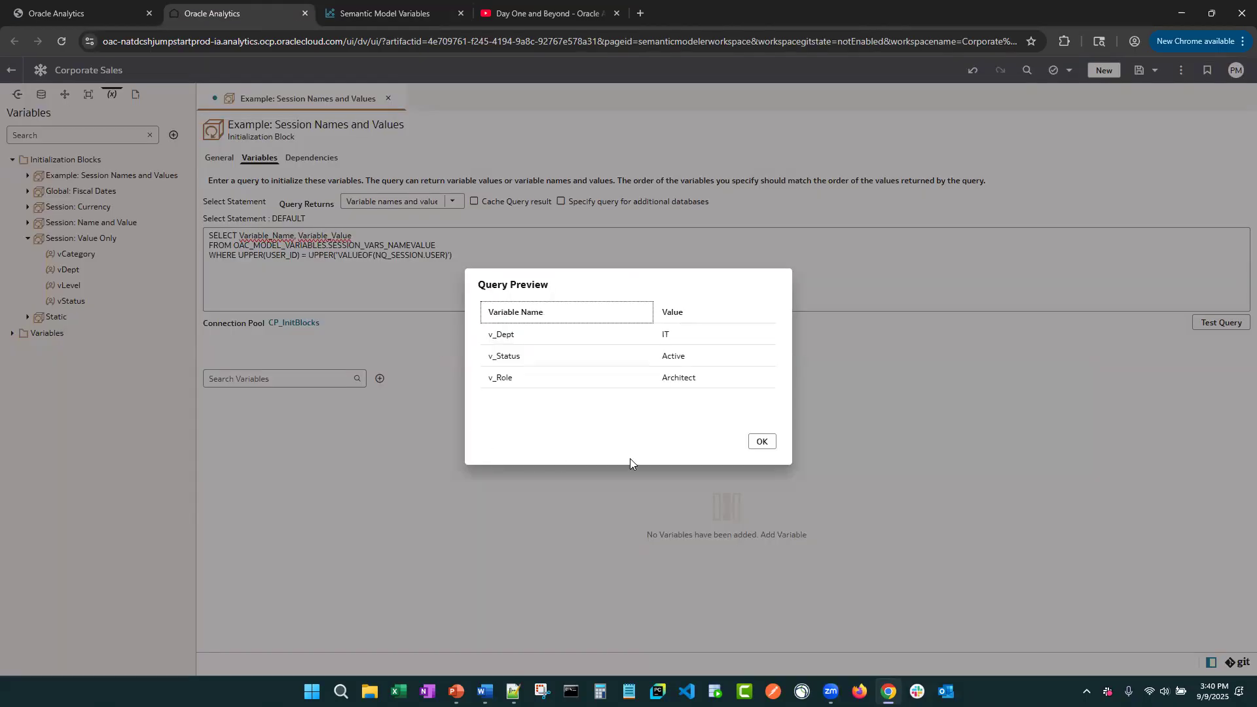
left_click(762, 441)
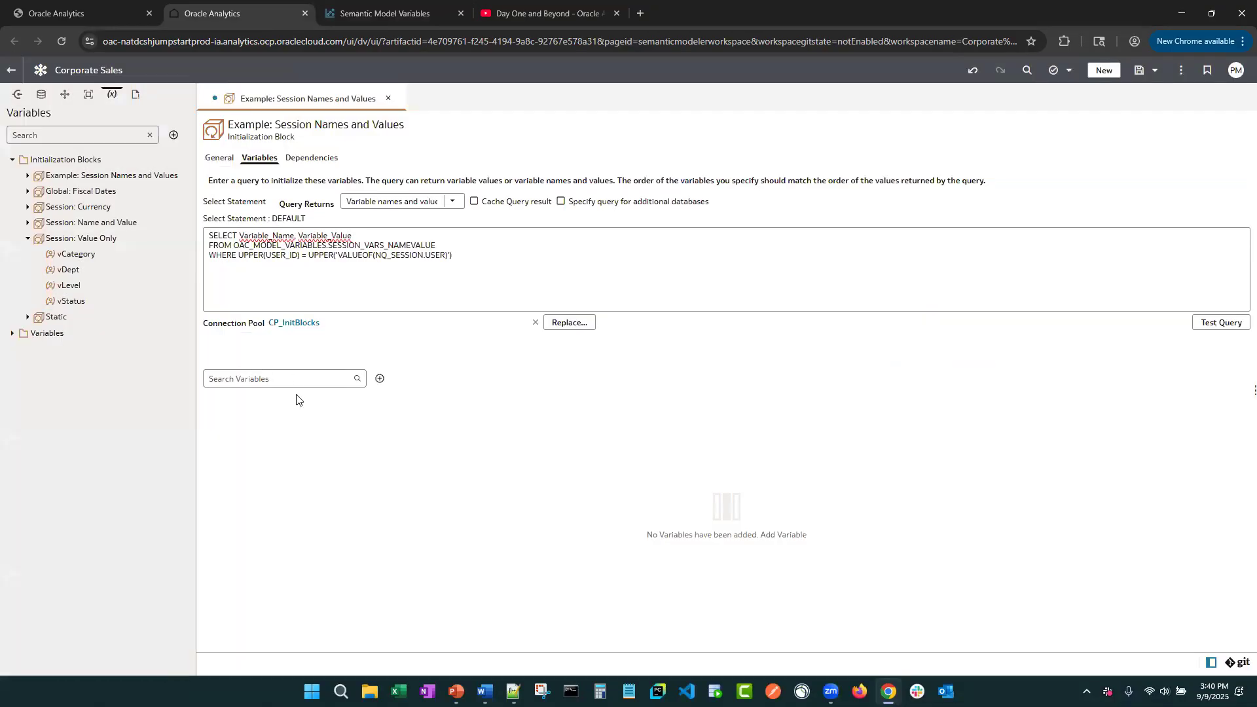
Step: Recheck the variable names in the query preview and add three new variables to the block, with the detail view shown
left_click(1198, 324)
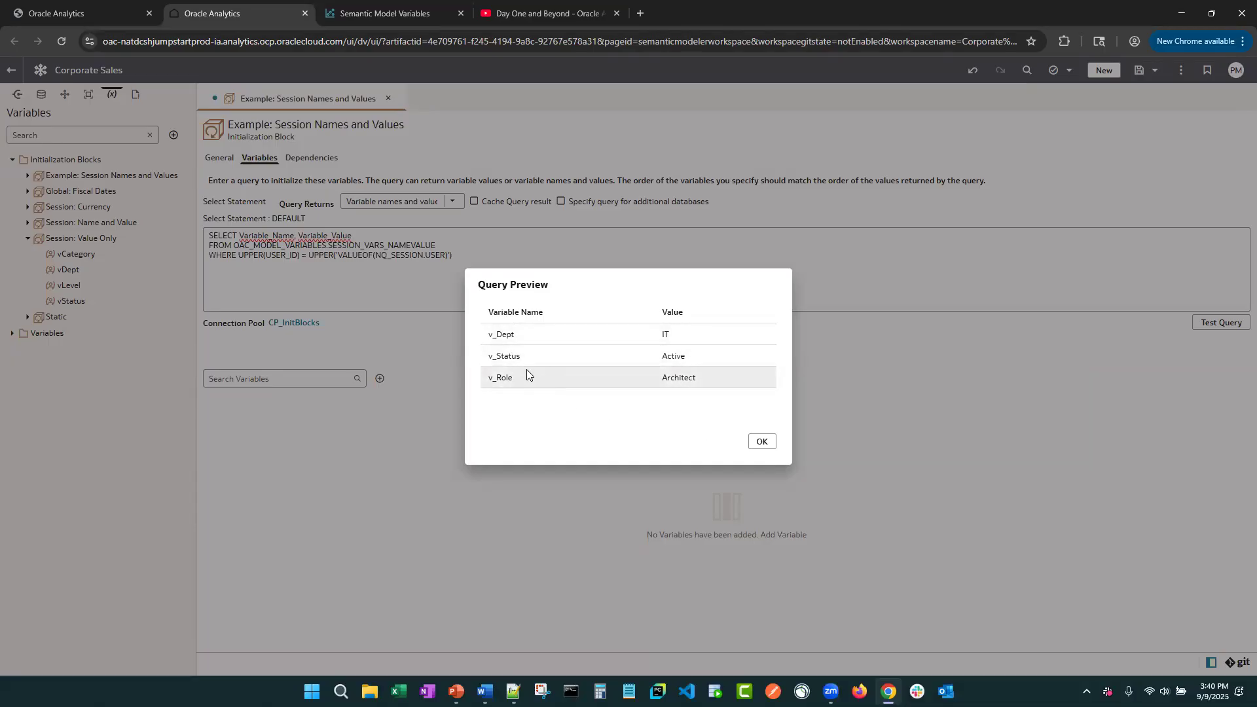
left_click(762, 442)
left_click(380, 378)
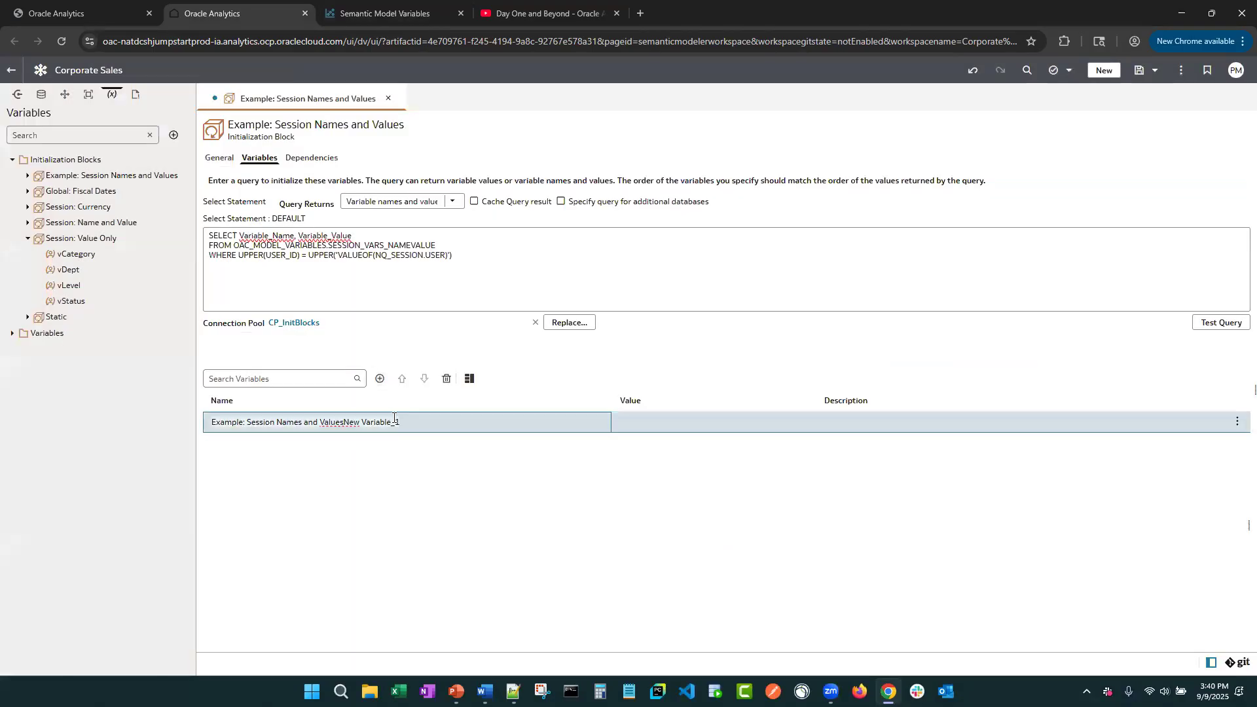
left_click(468, 381)
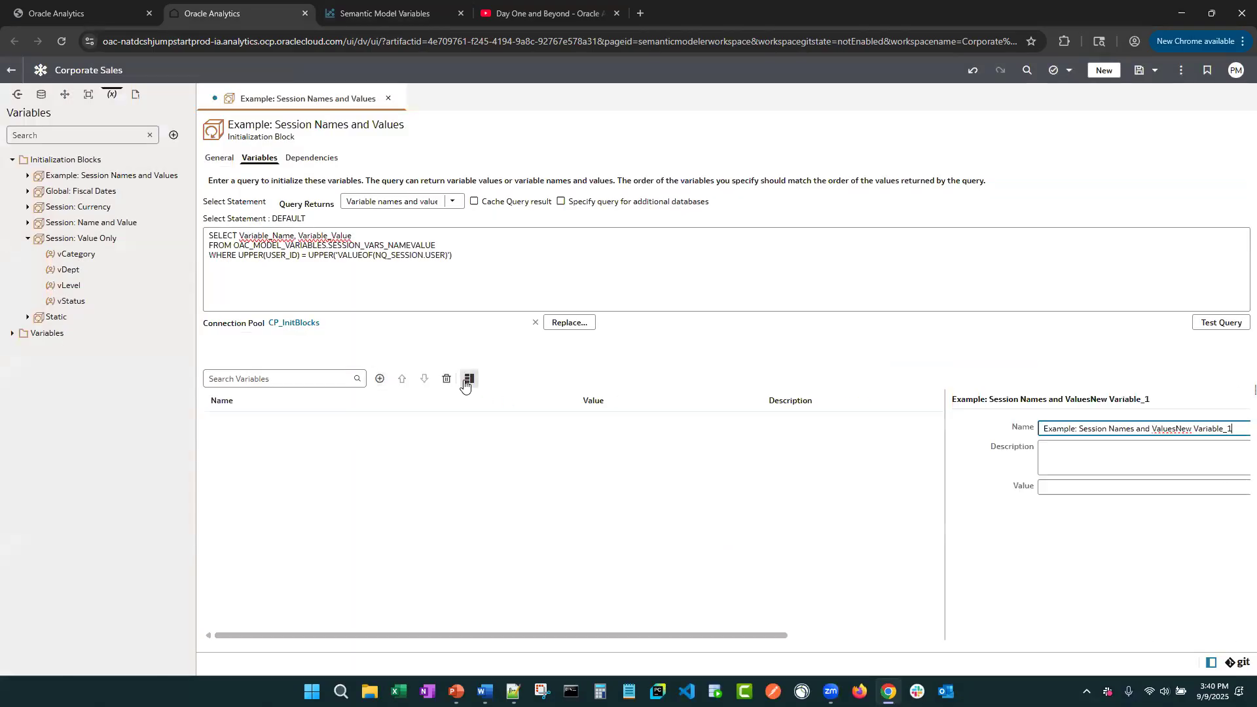
left_click(380, 378)
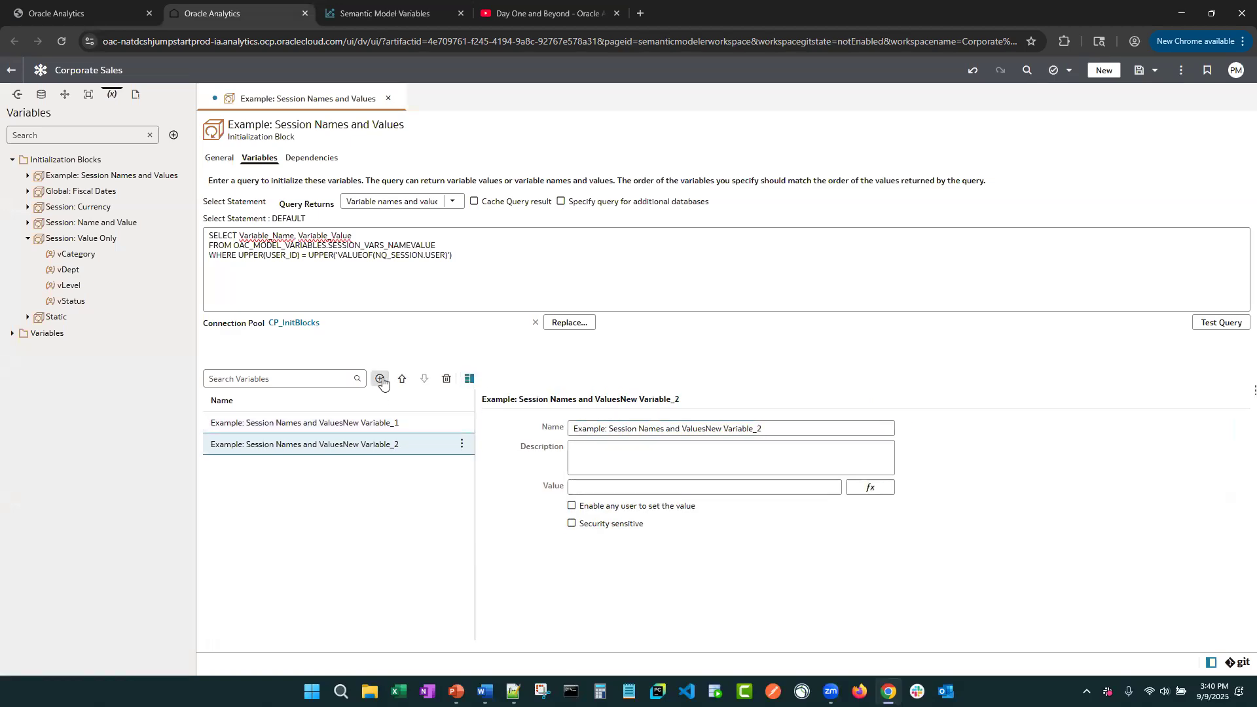
left_click(380, 379)
Step: Rename the first new variable in the block to v_Dept
left_click(376, 424)
left_click(753, 426)
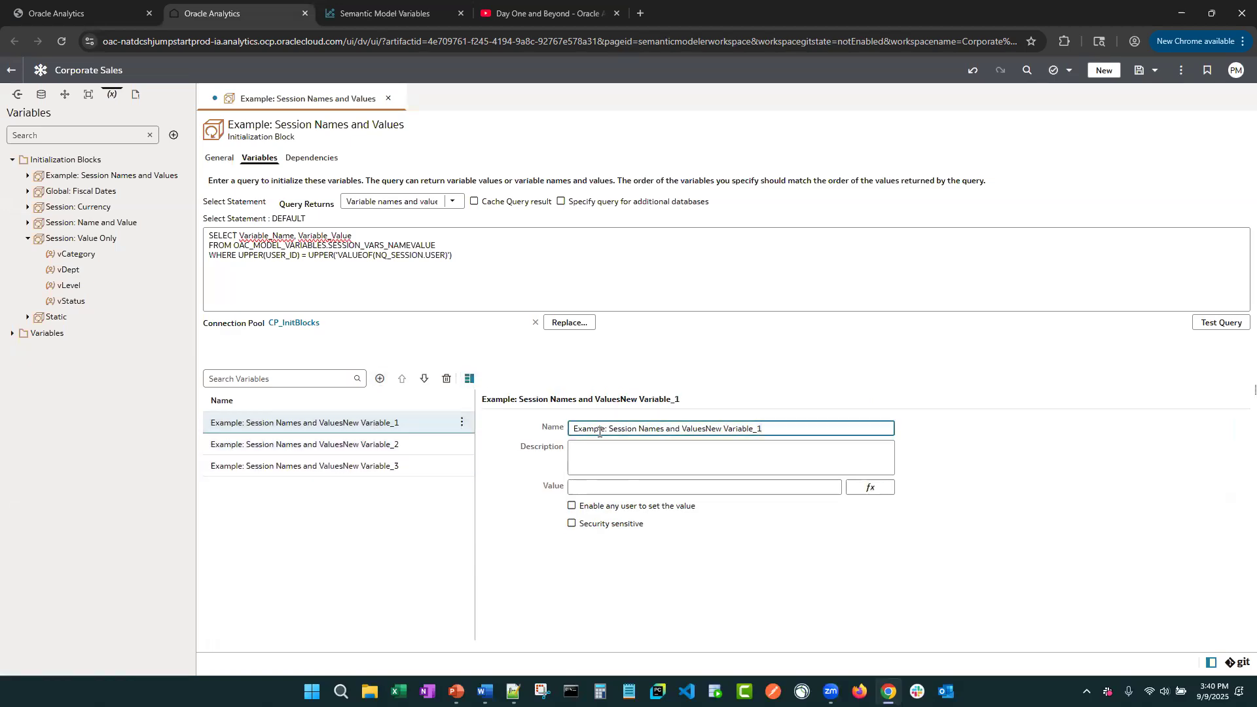
key("ctrl+a")
type("v_Dept")
key("Tab")
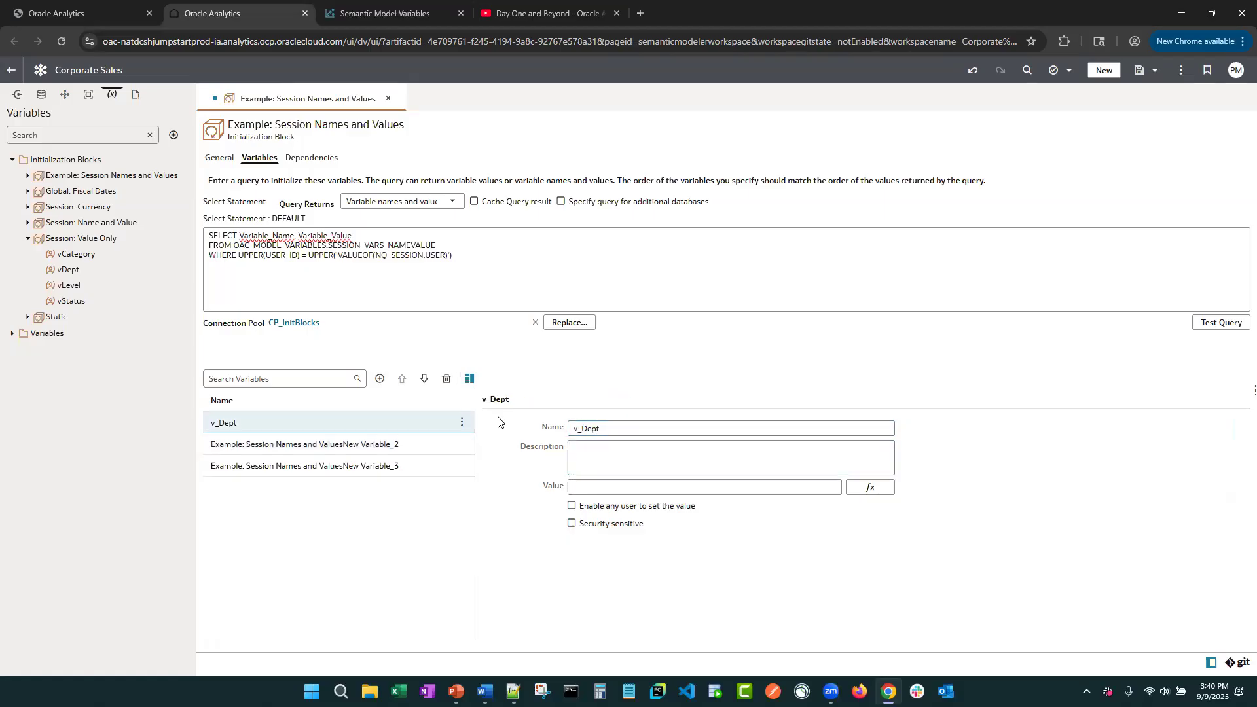
Step: Rename the second new variable in the block to v_Status
left_click(391, 448)
left_click(735, 429)
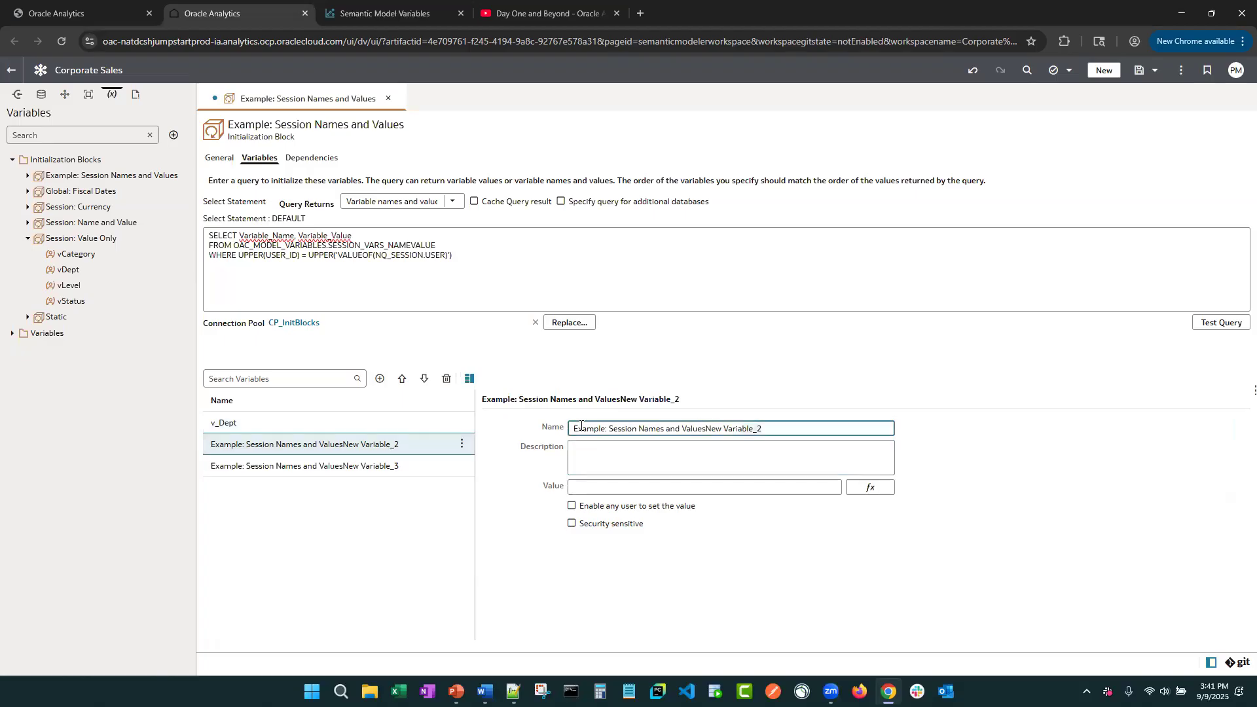
key("ctrl+a")
type("v_Status")
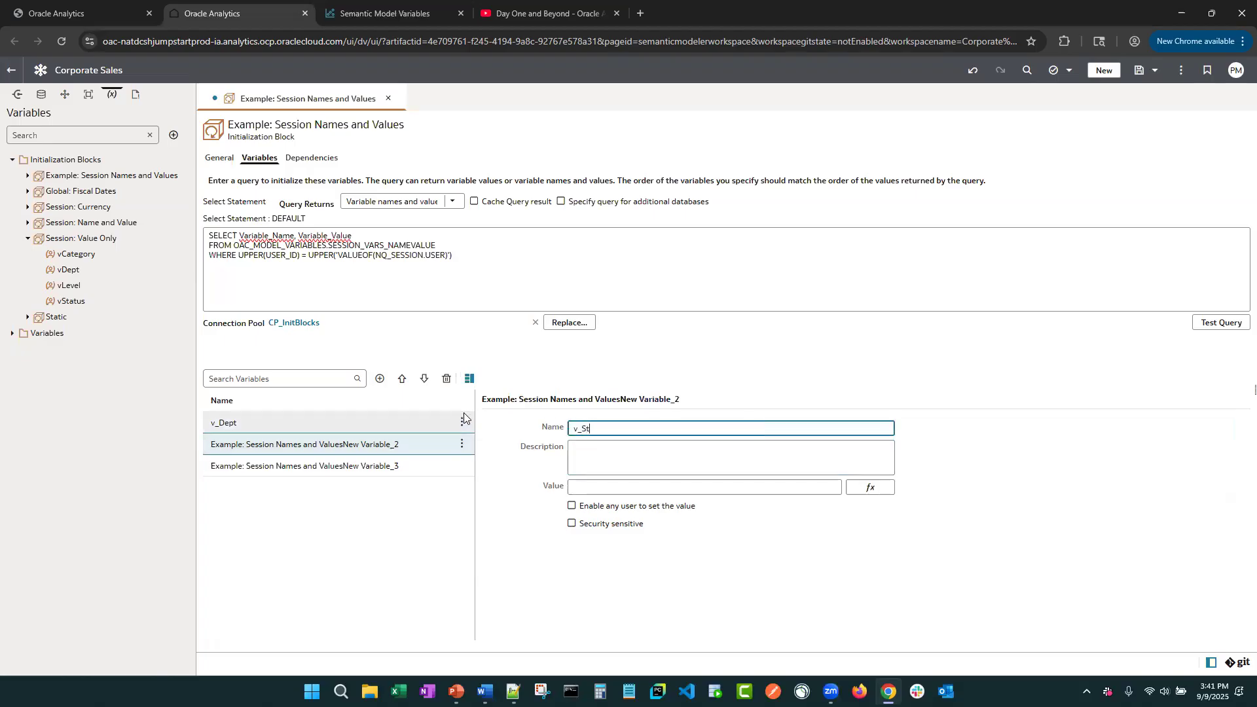
key("Tab")
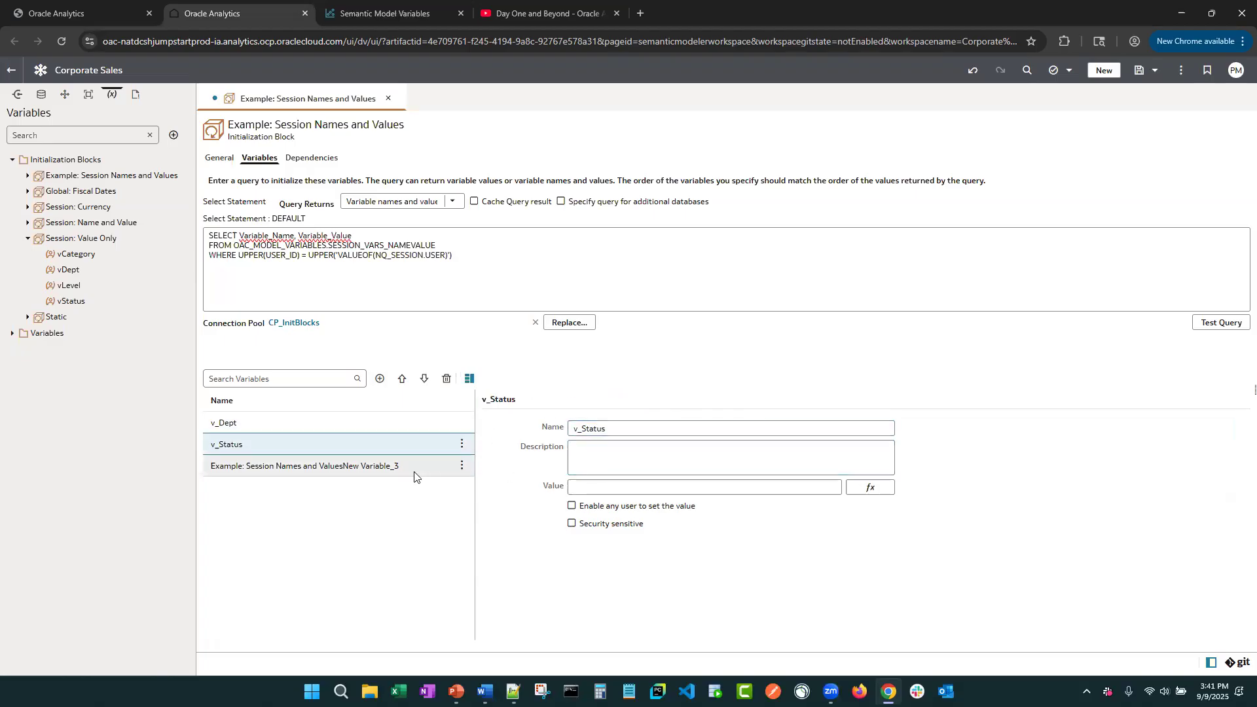
Step: Rename the third new variable in the block to v_Role
left_click(379, 466)
left_click(760, 429)
key("ctrl+a")
type("v_role")
key("BackSpace")
key("BackSpace")
key("BackSpace")
type("Role")
key("Tab")
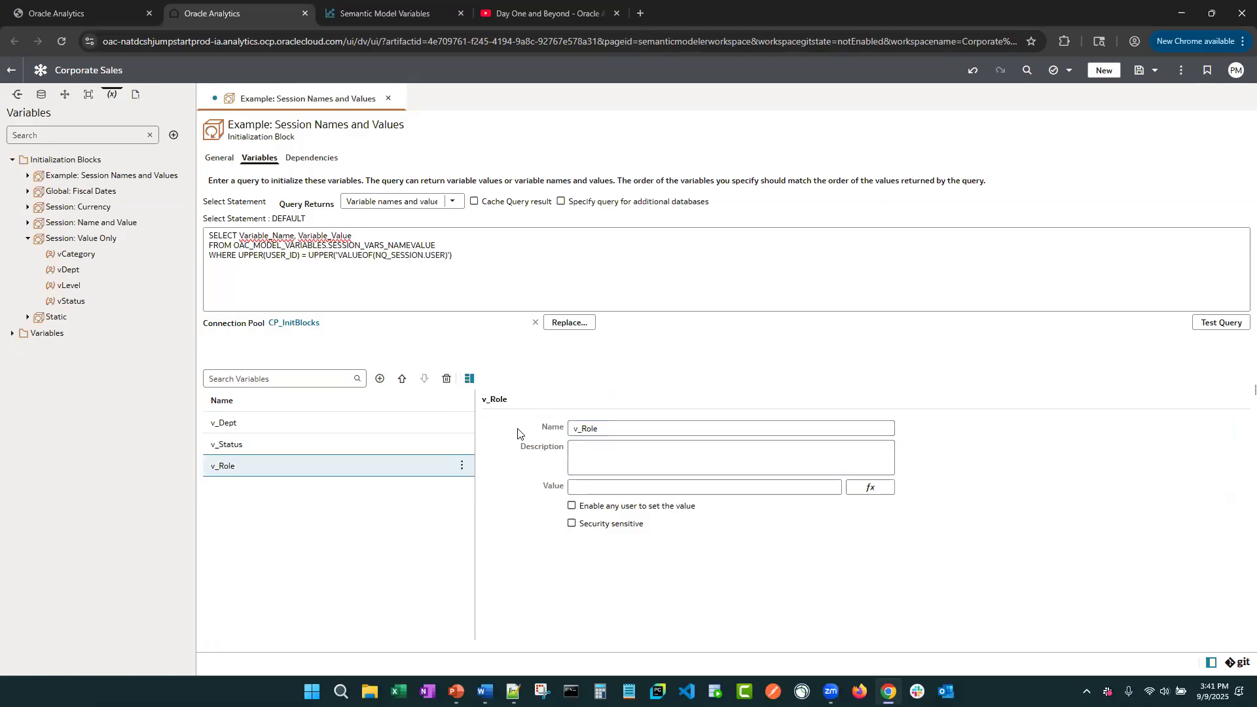
Step: Test the query again and compare the previewed variable names with the variables defined in the block
left_click(1212, 328)
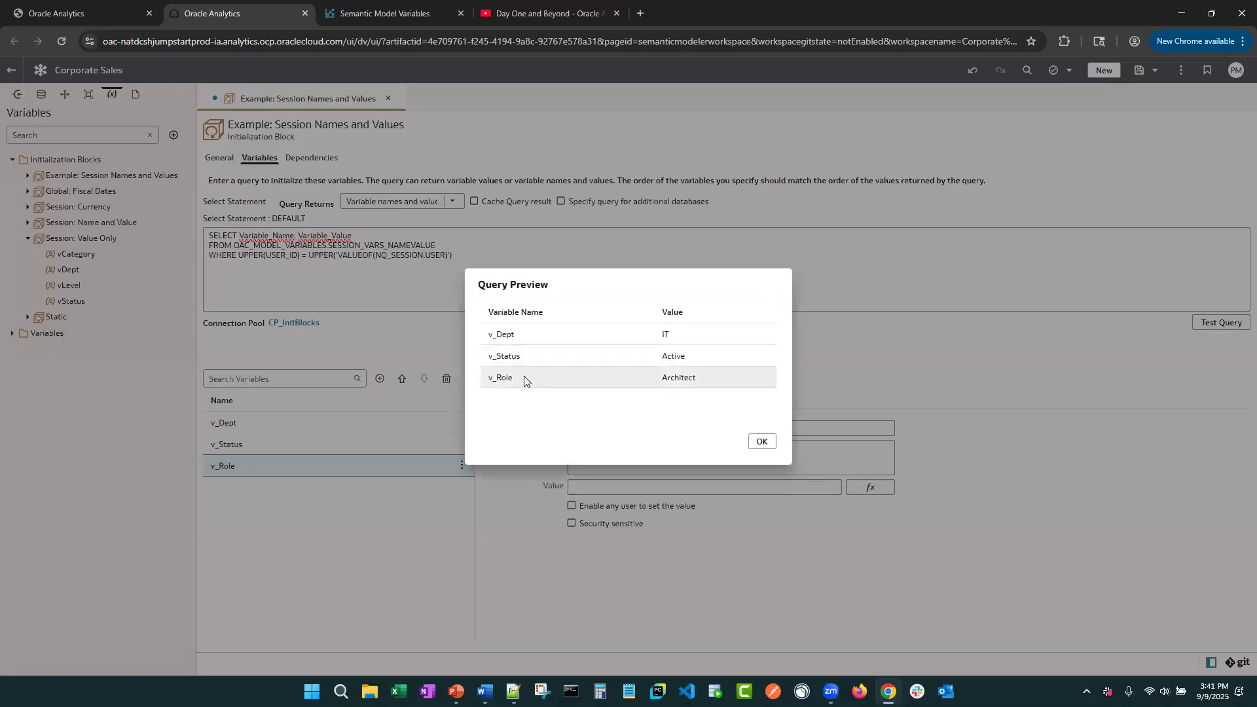
left_click(752, 443)
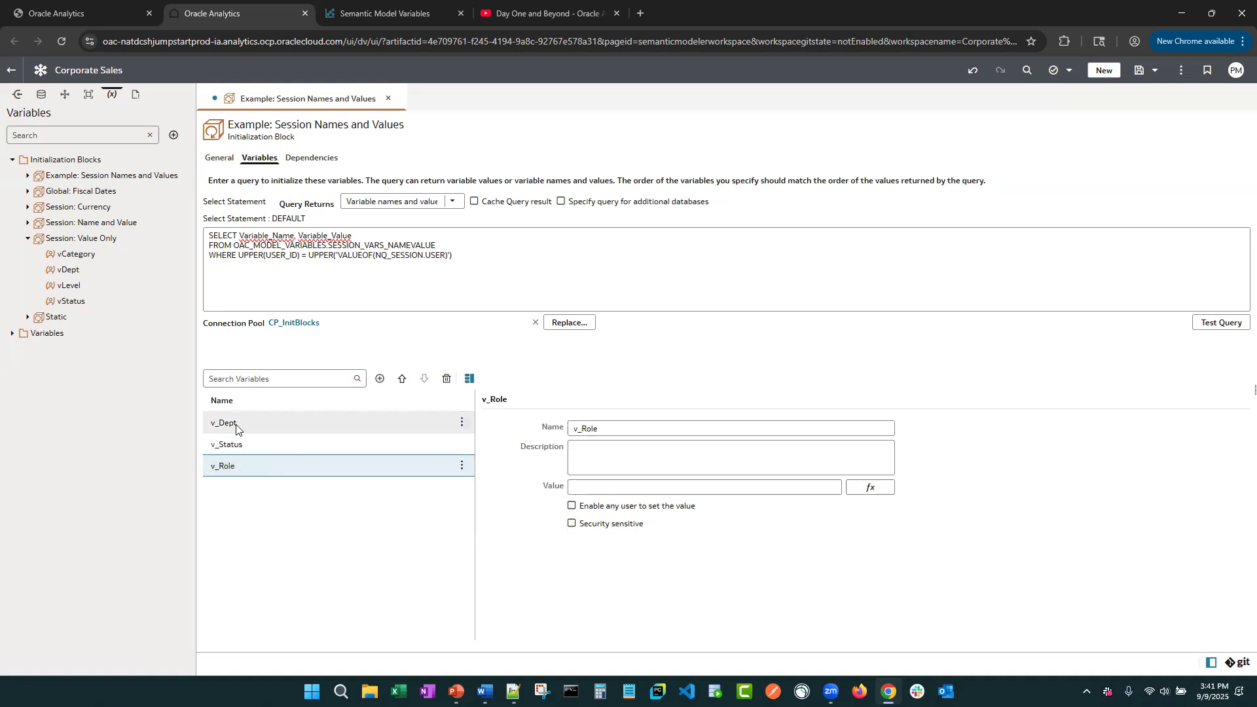
left_click(364, 235)
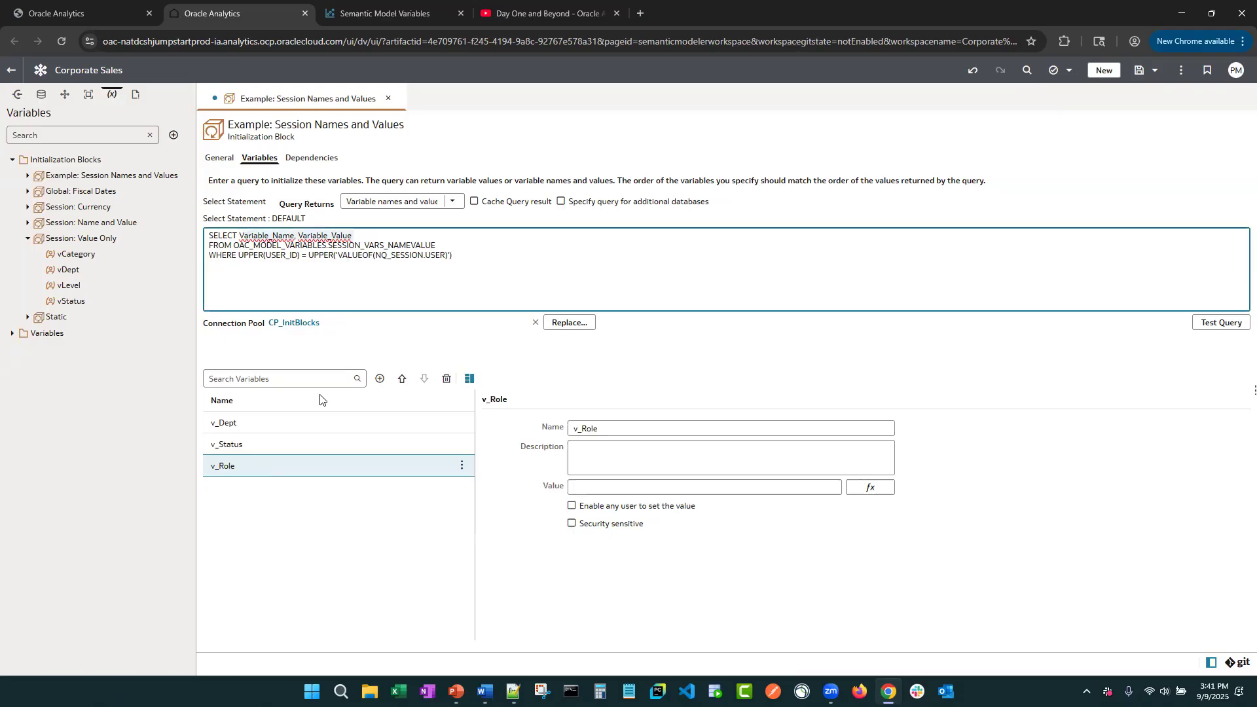
Step: Clear the user ID filter on the workbook's Names & Value table and examine the variables of all users
left_click(385, 13)
left_click(812, 207)
left_click(815, 298)
left_click(1148, 369)
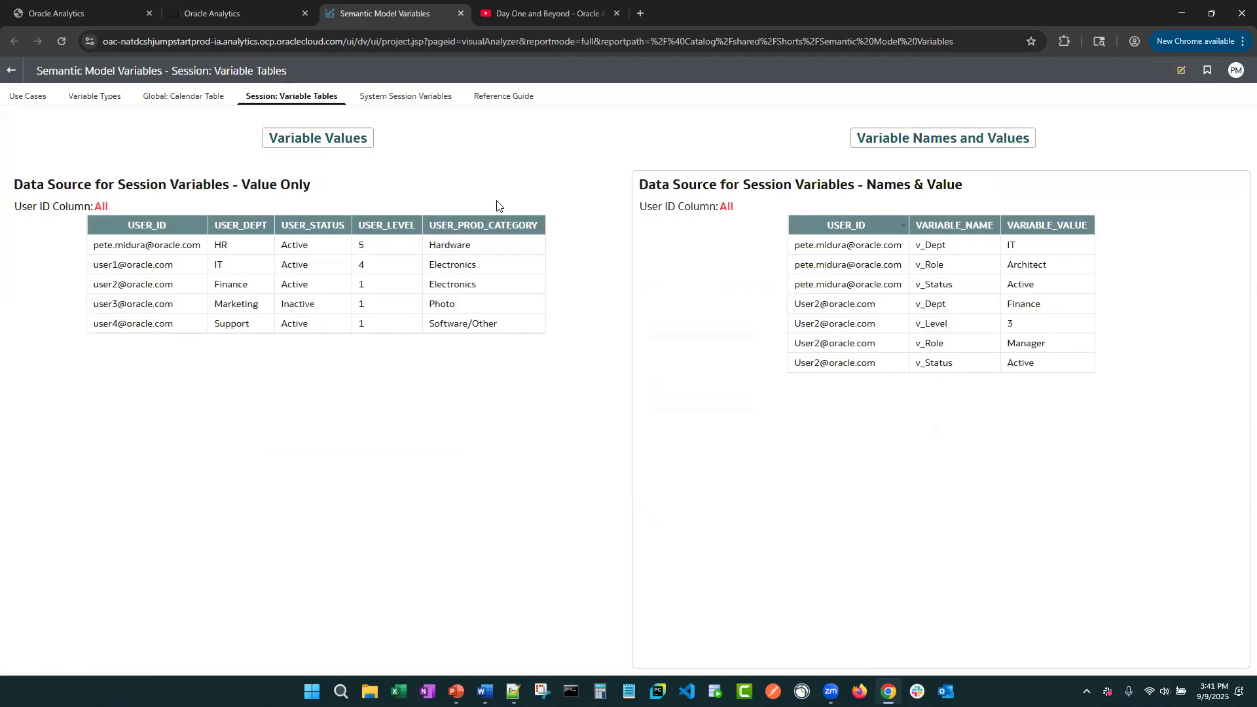
Step: Add a fourth variable named v_Level to the session names-and-values block in the semantic model
left_click(246, 10)
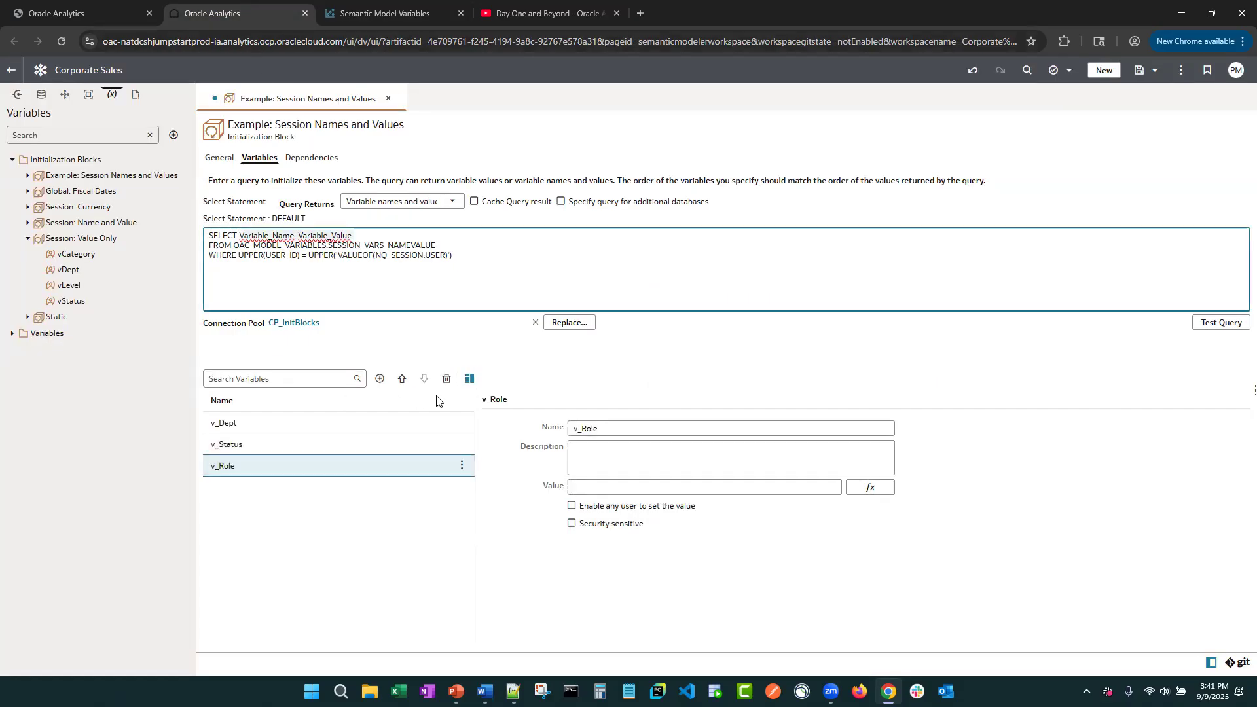
left_click(380, 380)
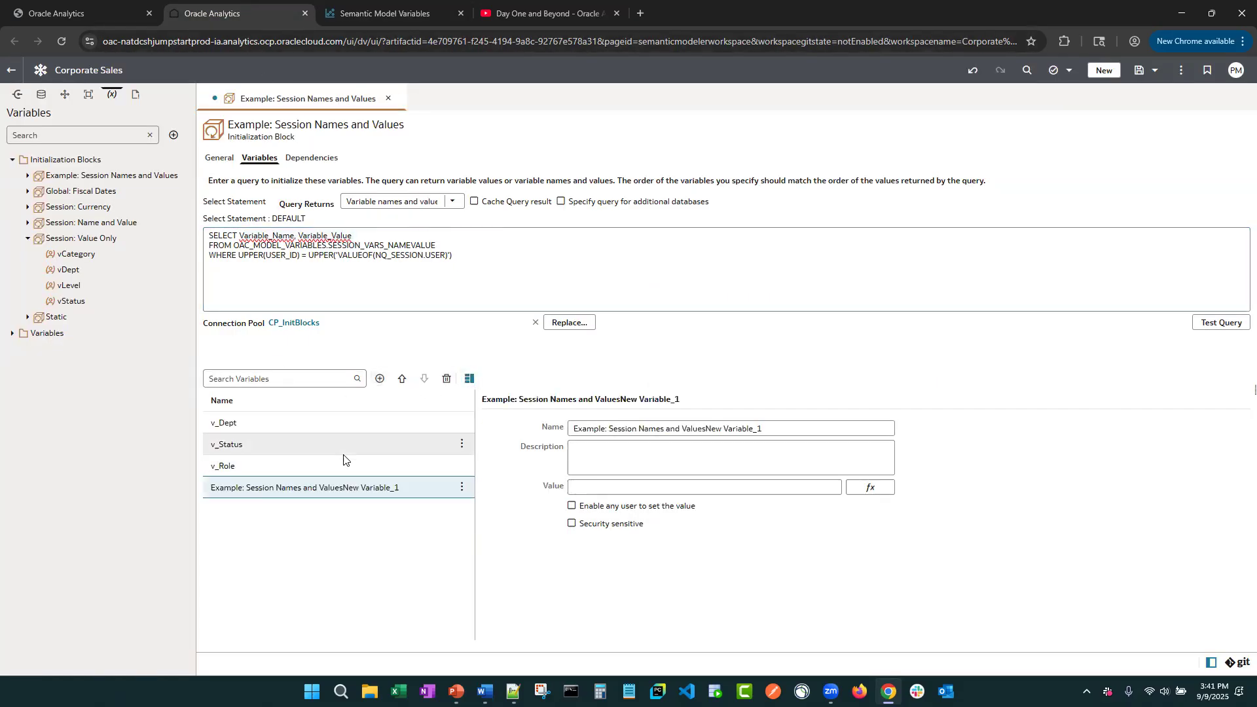
left_click(583, 429)
key("ctrl+a")
type("v")
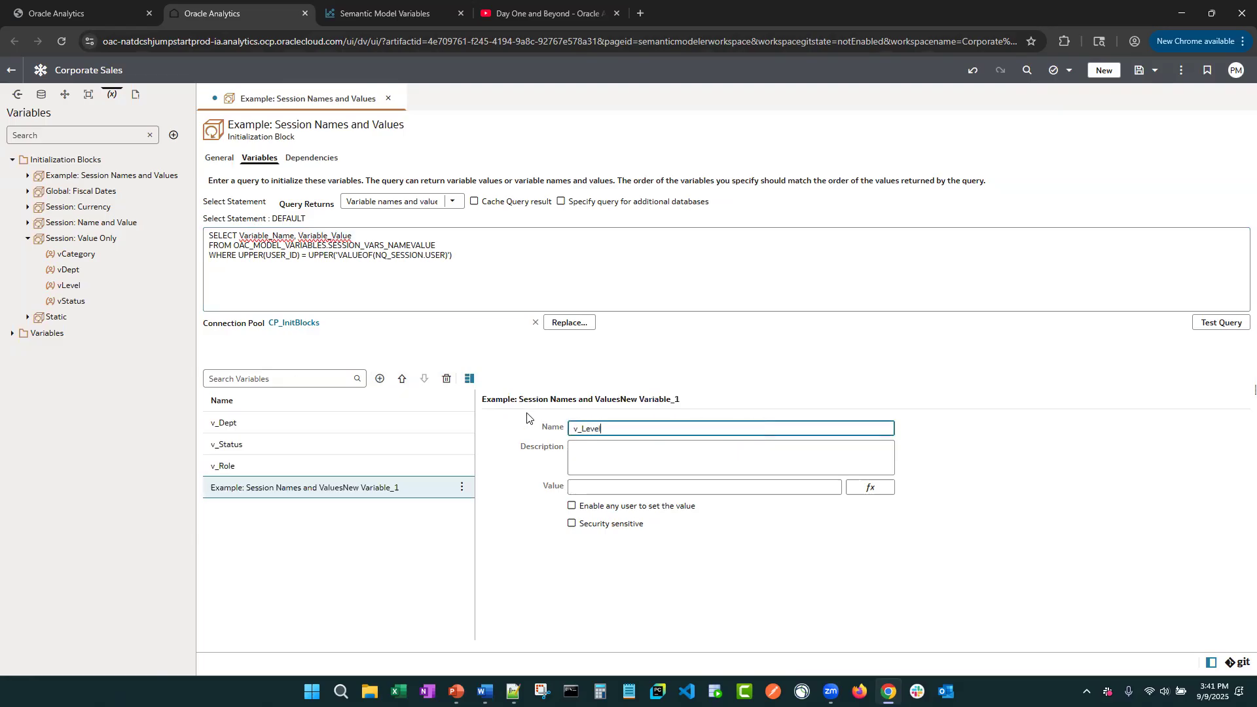
left_click(526, 414)
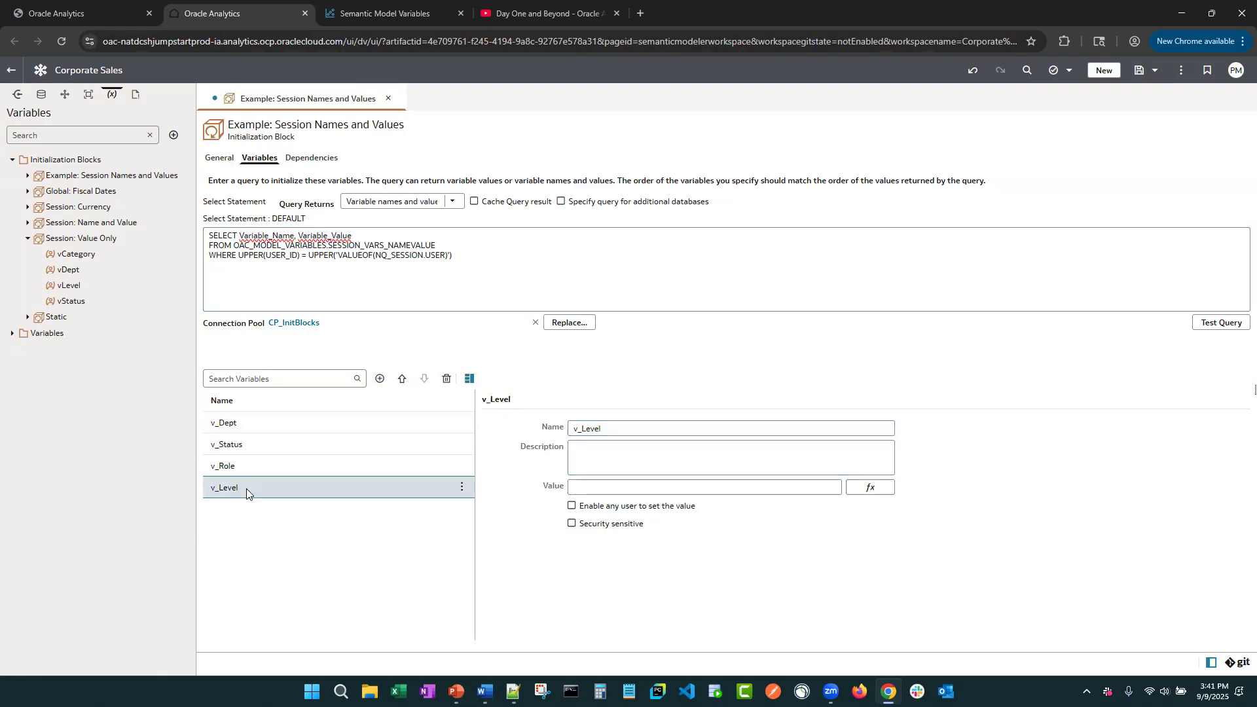
Step: Test the session-user query once more and replace VALUEOF(NQ_SESSION.USER) in its WHERE clause with the second sample user's e-mail
left_click(1217, 322)
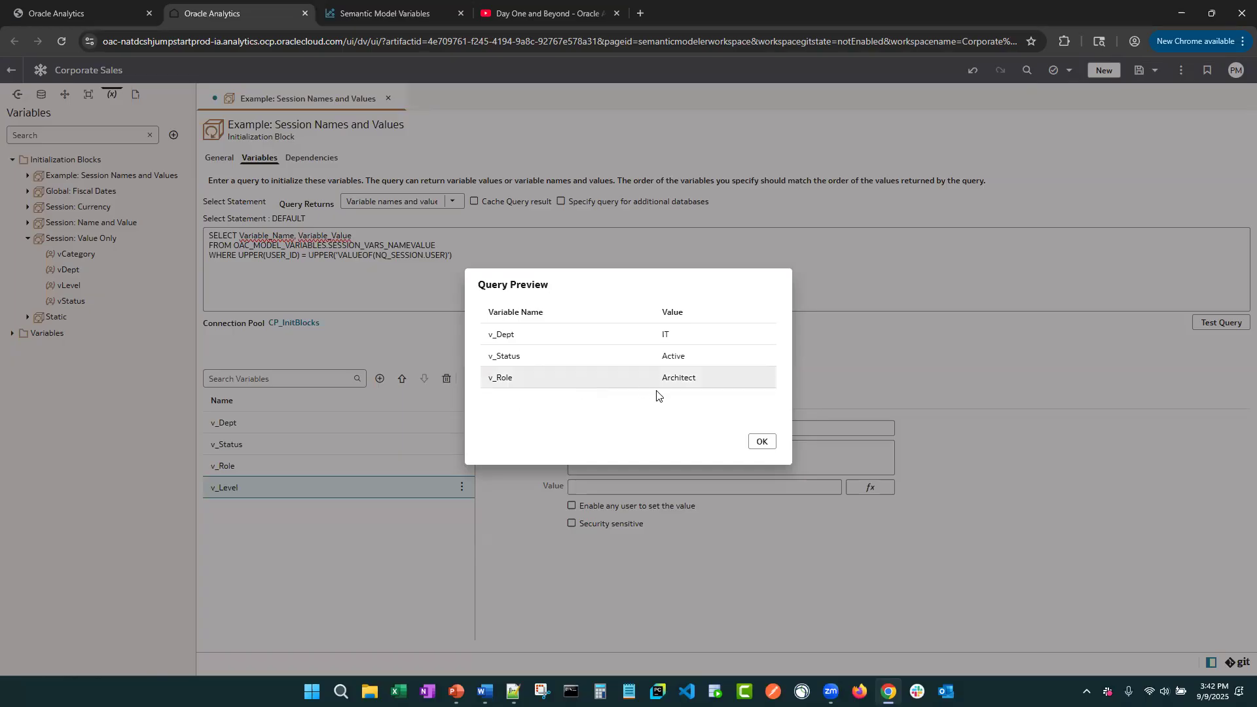
left_click(759, 442)
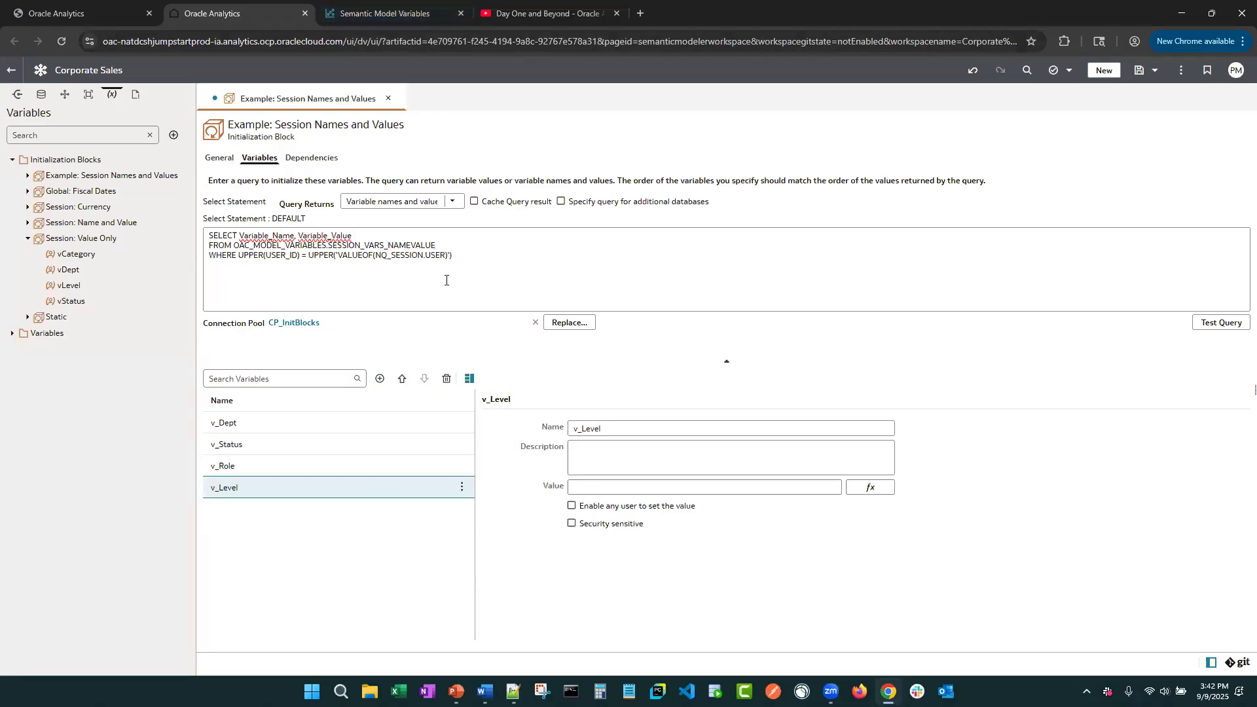
key("alt+Tab")
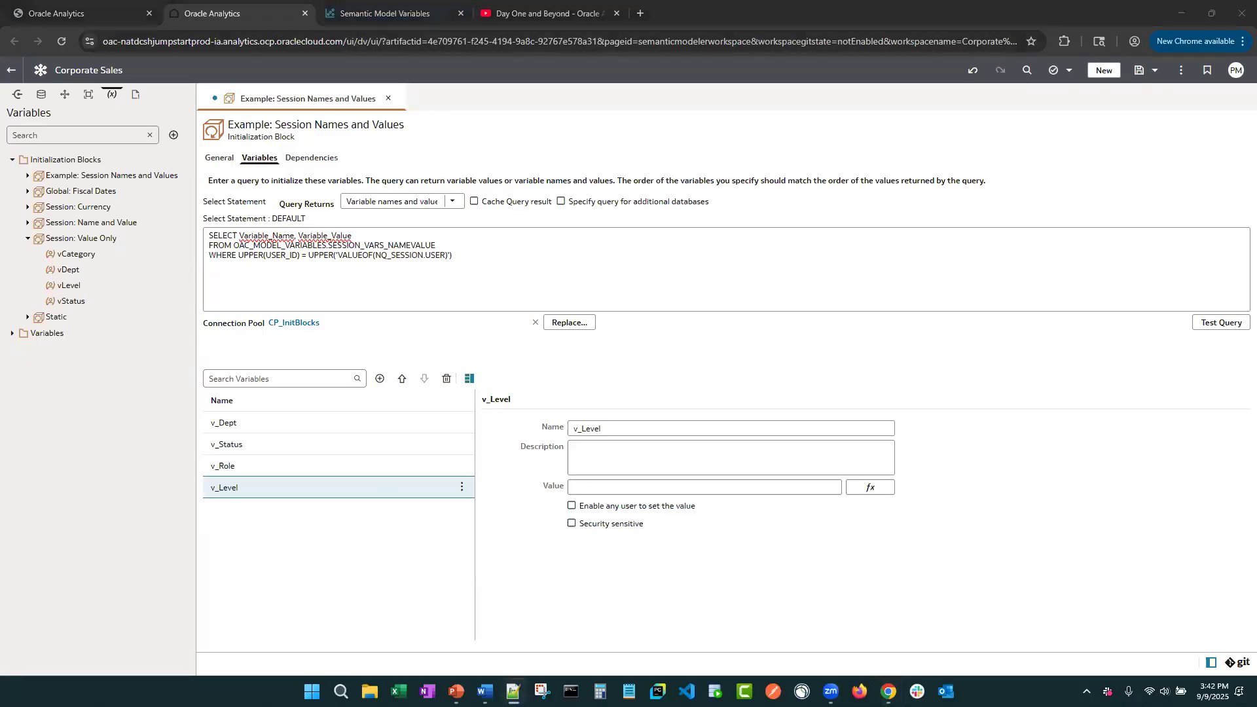
left_click(447, 255)
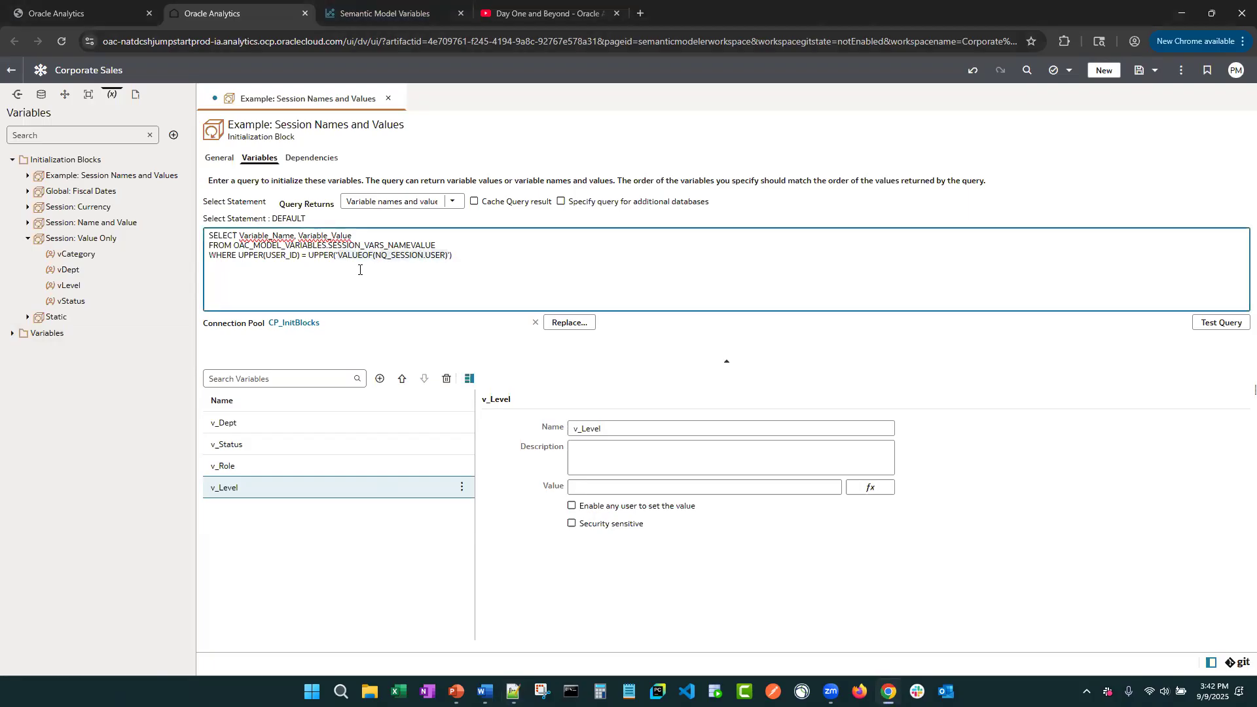
key("ctrl+v")
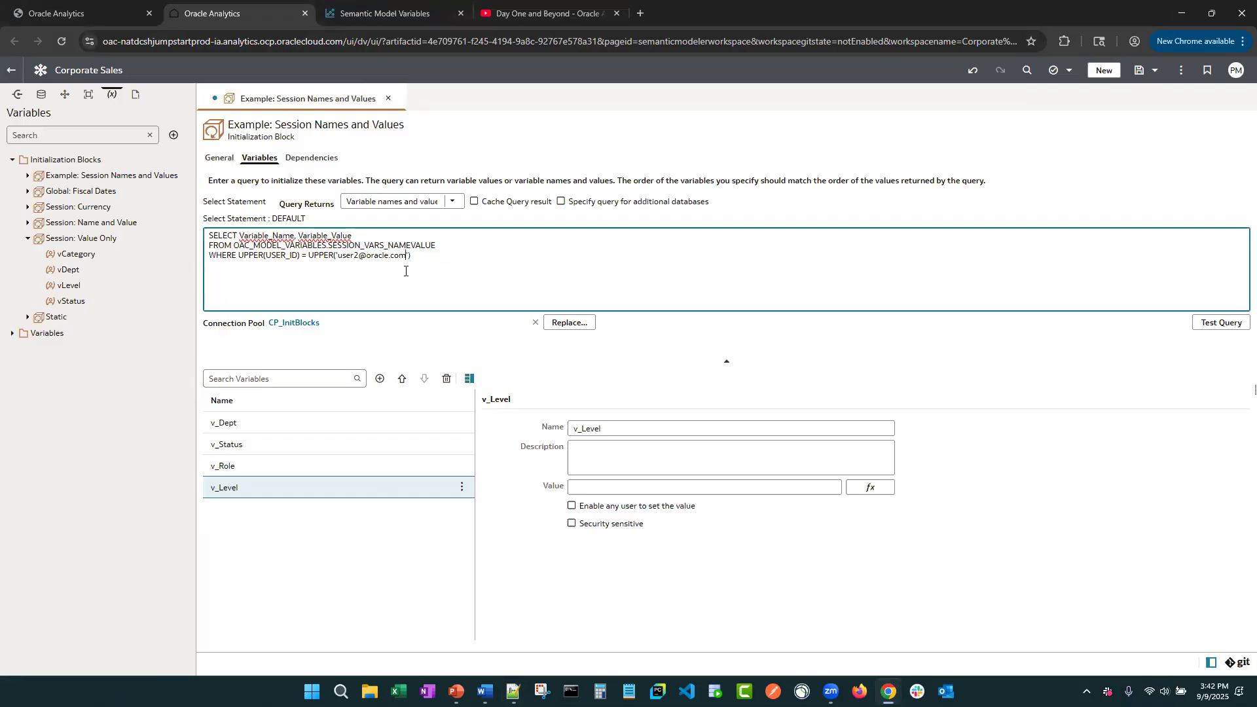
Step: Filter the workbook's Names & Value table to the second sample user's ID to view that user's variables
left_click(387, 13)
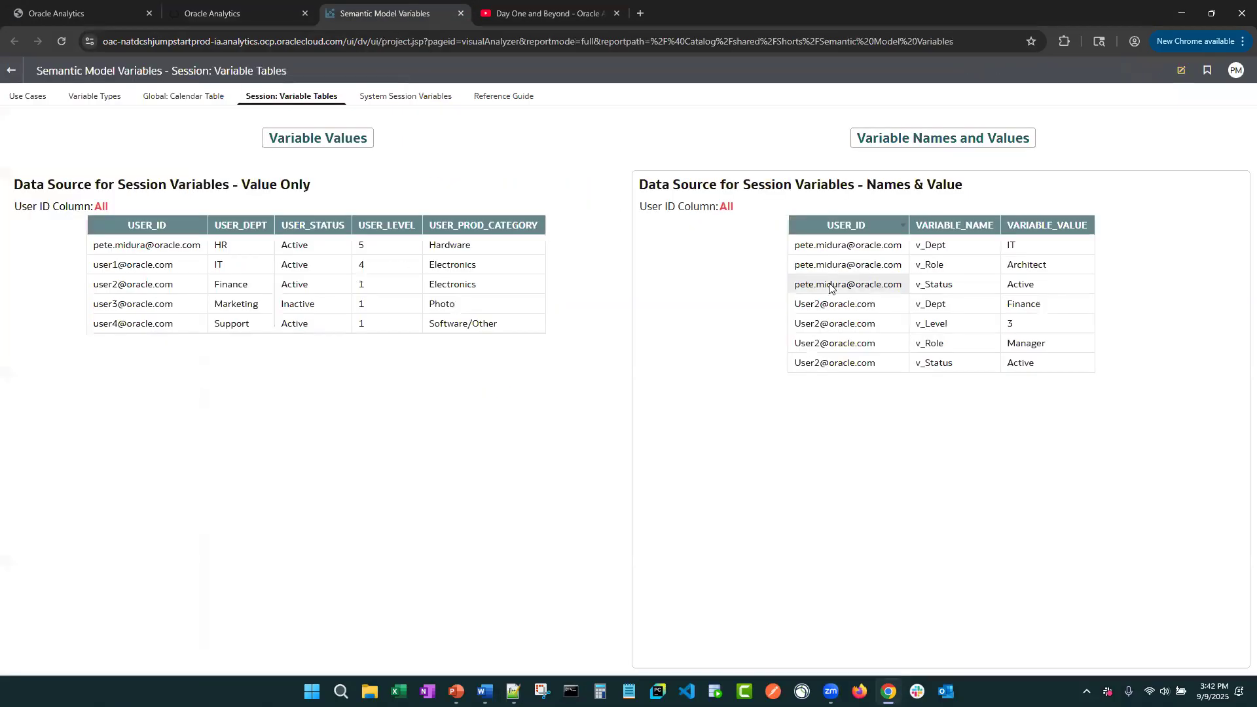
left_click(727, 206)
left_click(678, 294)
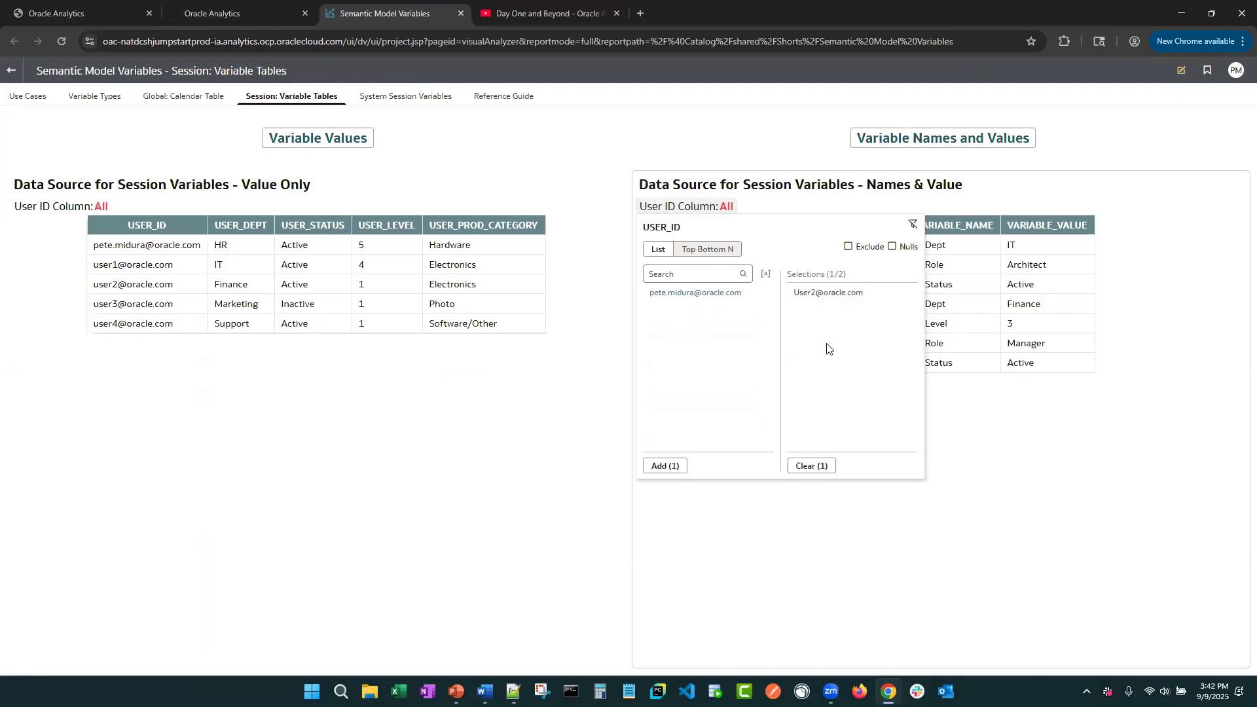
left_click(1018, 441)
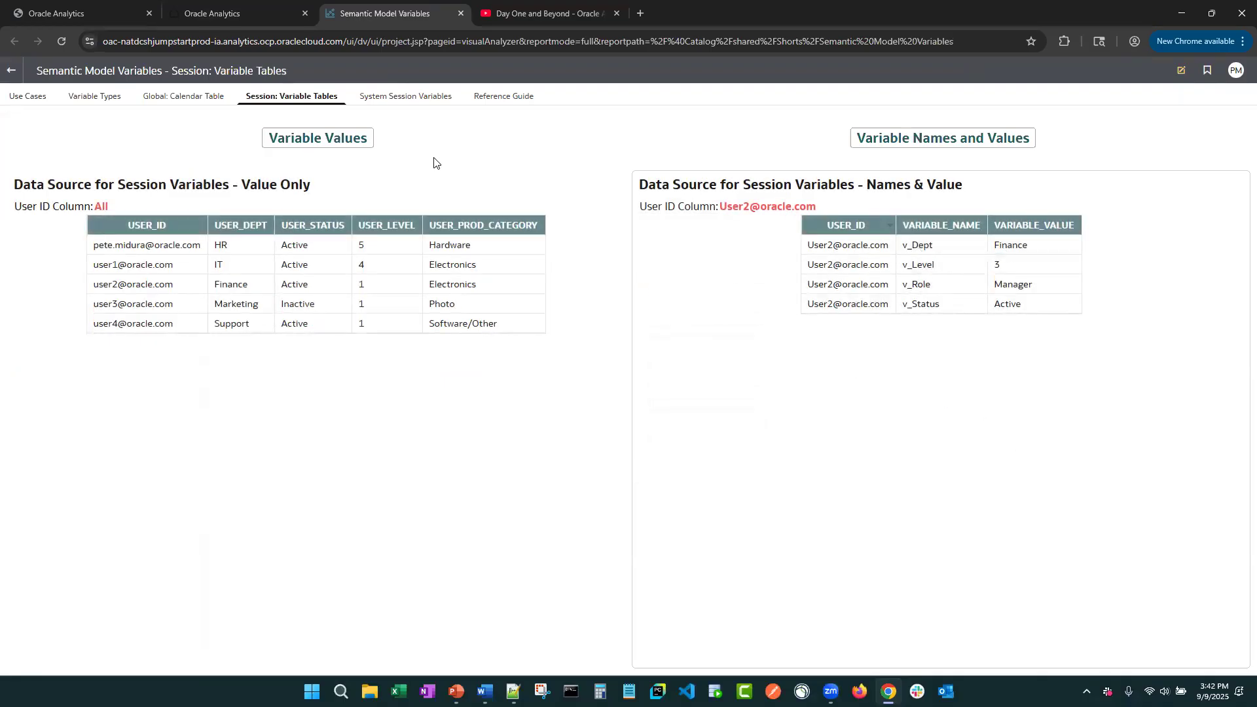
Step: Return to the semantic model, test the second sample user's query and compare the previewed variables with the workbook's table
left_click(312, 13)
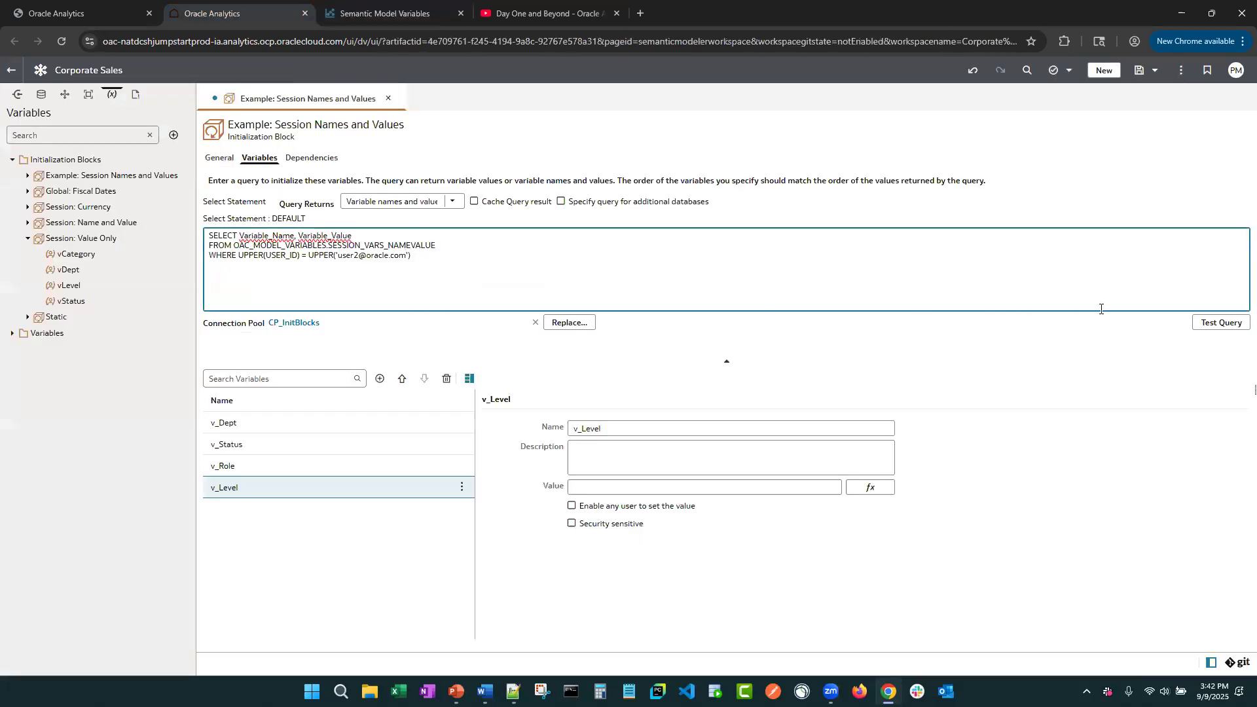
left_click(1218, 326)
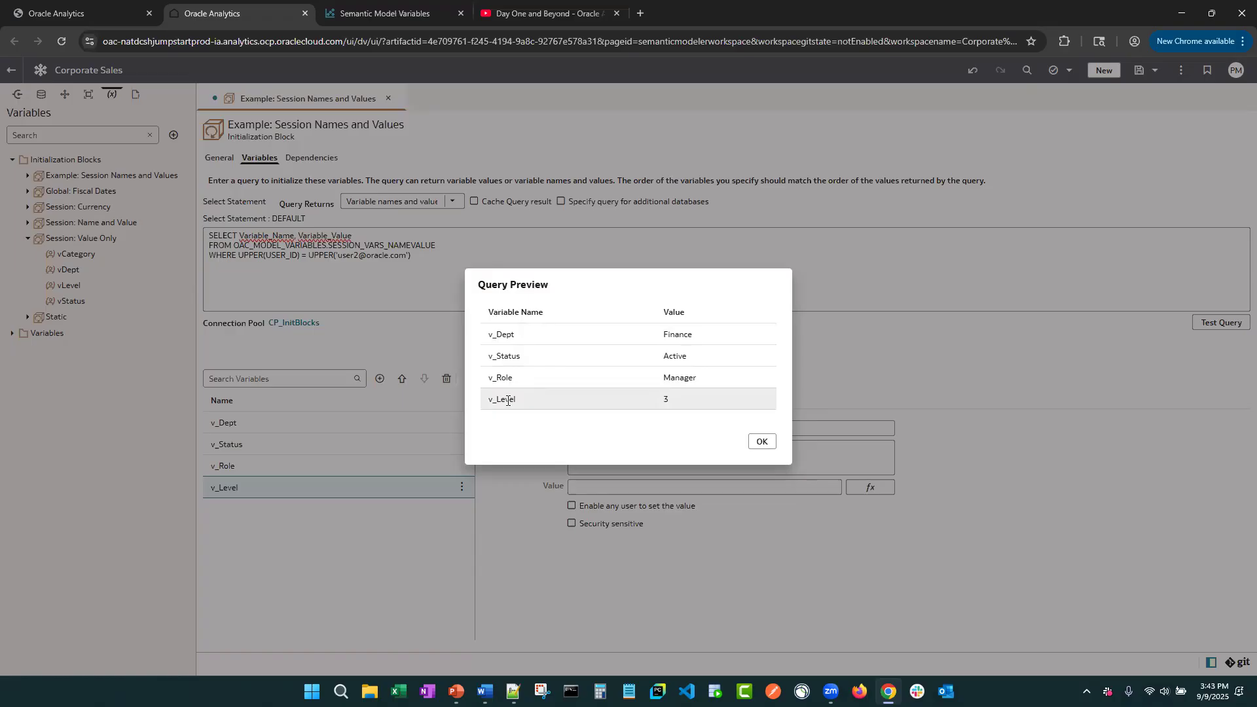
left_click(767, 443)
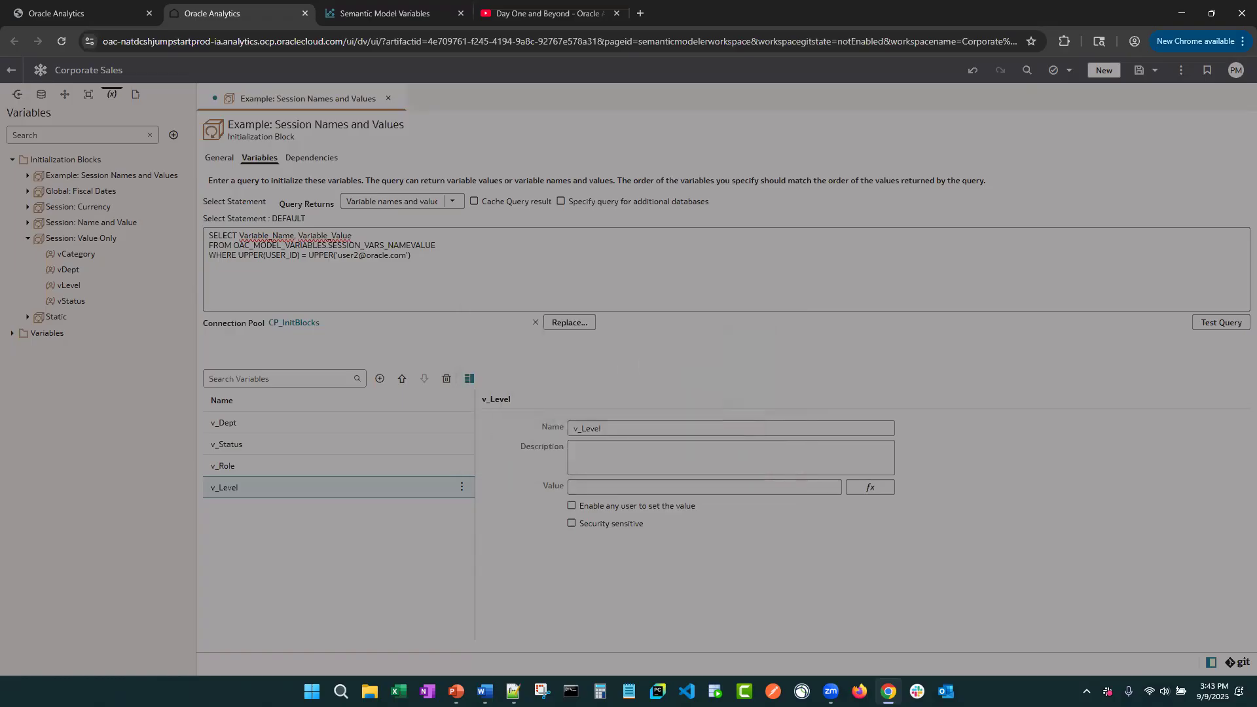
Step: Restore the select statement that filters USER_ID by VALUEOF(NQ_SESSION.USER) and test the query
key("alt+Tab")
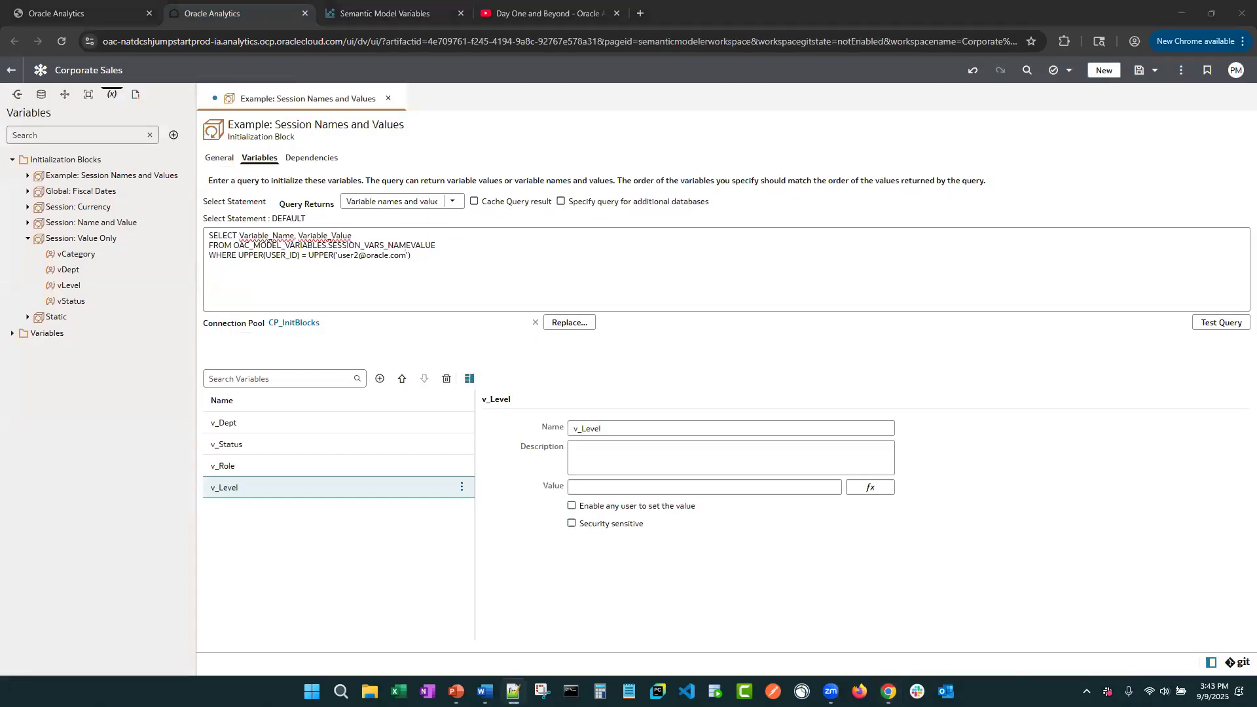
left_click(302, 275)
key("ctrl+a")
type("SELECT Variable_Name, Variable_Value FROM OAC_MODEL_VARIABLES.SESSION_VARS_NAMEVALUE WHERE UPPER(USER_ID) = UPPER('VALUEOF(NQ_SESSION.USER)')")
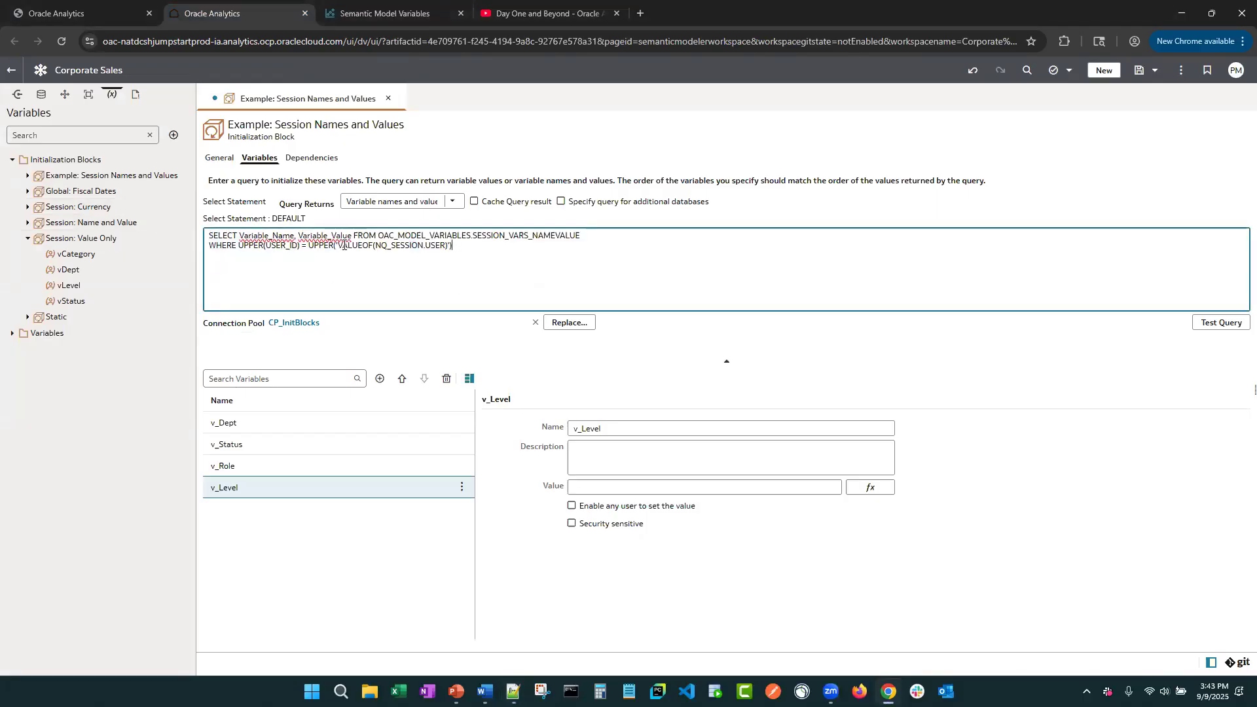
left_click(1212, 326)
left_click(762, 443)
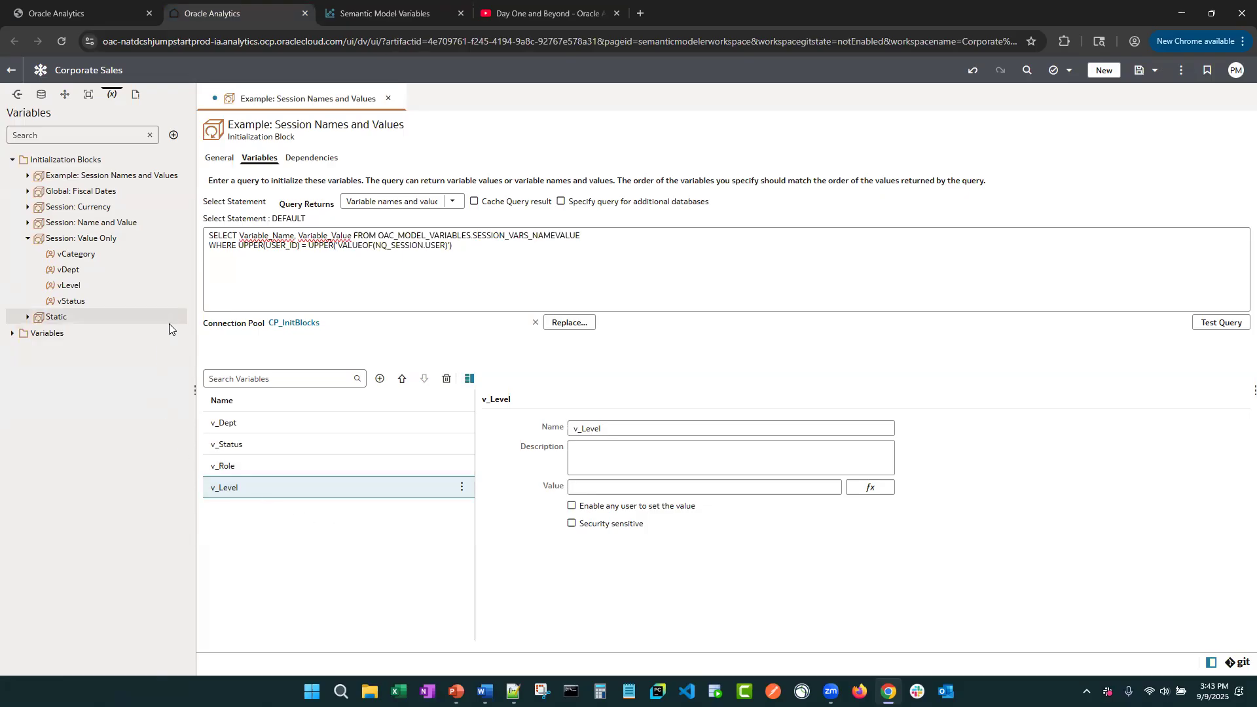
Step: Close the Example: Session Names and Values block without saving and delete it from the model
left_click(389, 98)
left_click(652, 390)
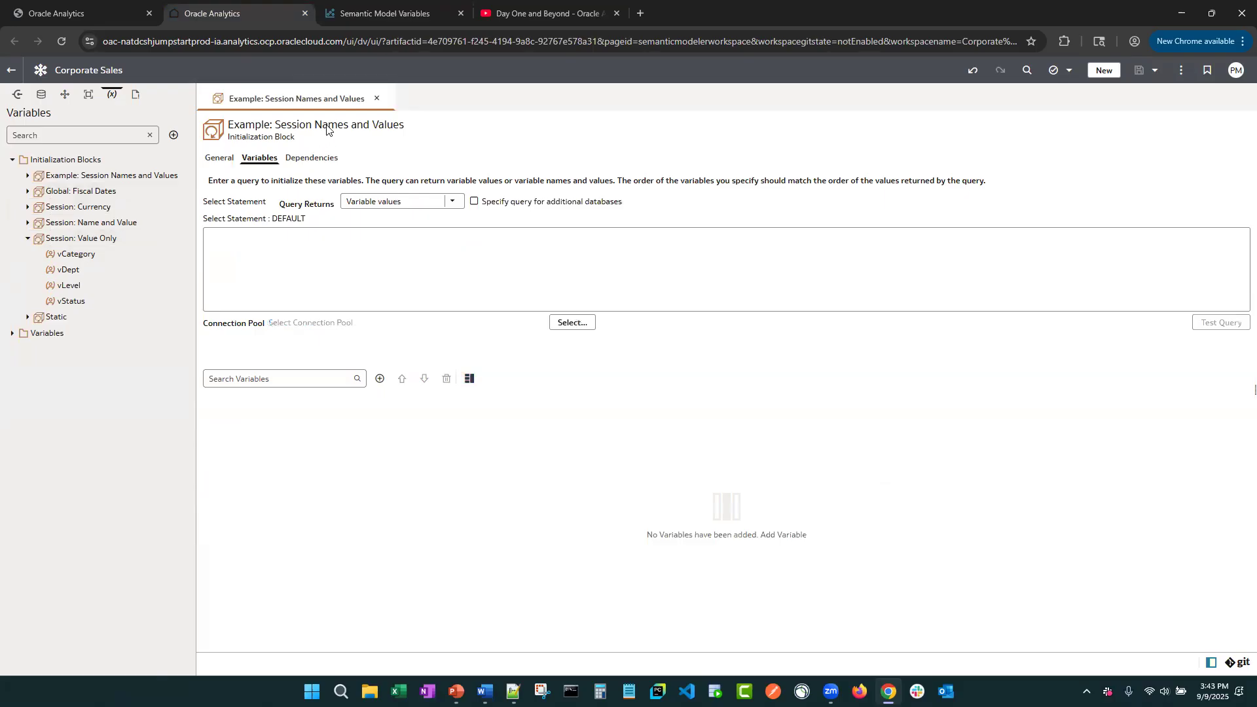
left_click(376, 98)
right_click(103, 176)
left_click(172, 240)
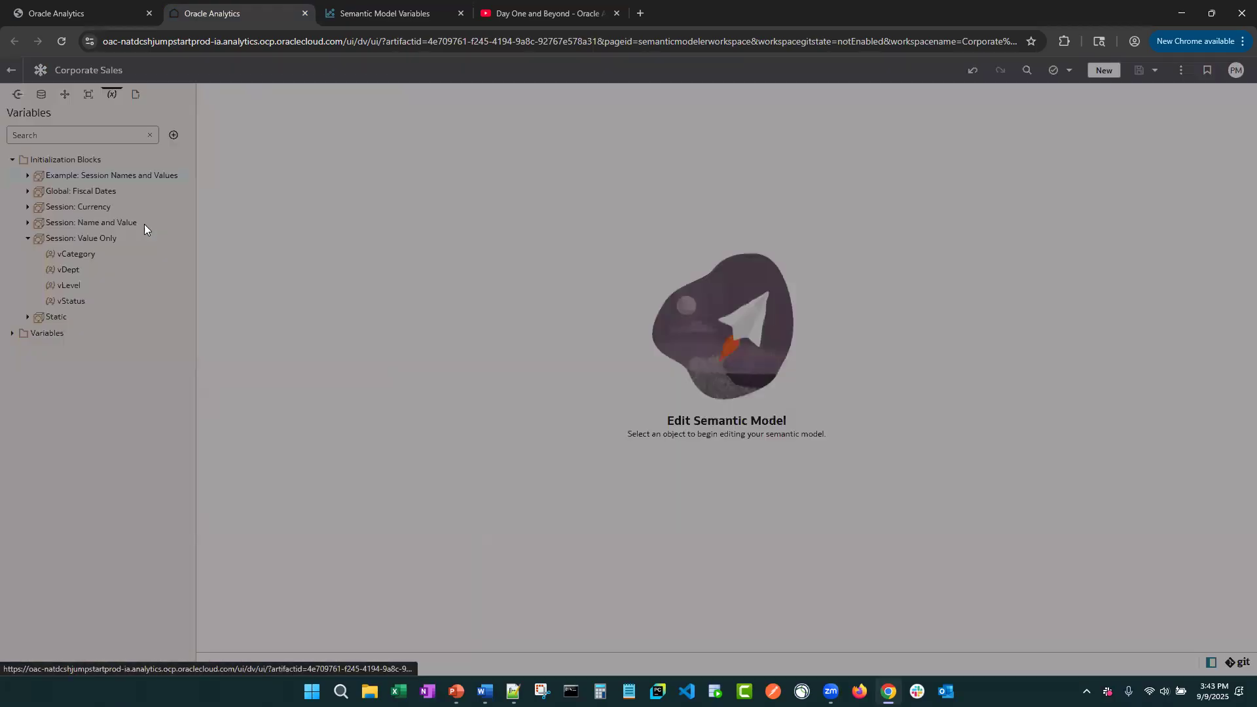
left_click(697, 411)
Step: Open the existing Session: Name and Value block, examine its query and variables with their defaults, and close it
left_click(28, 223)
left_click(28, 222)
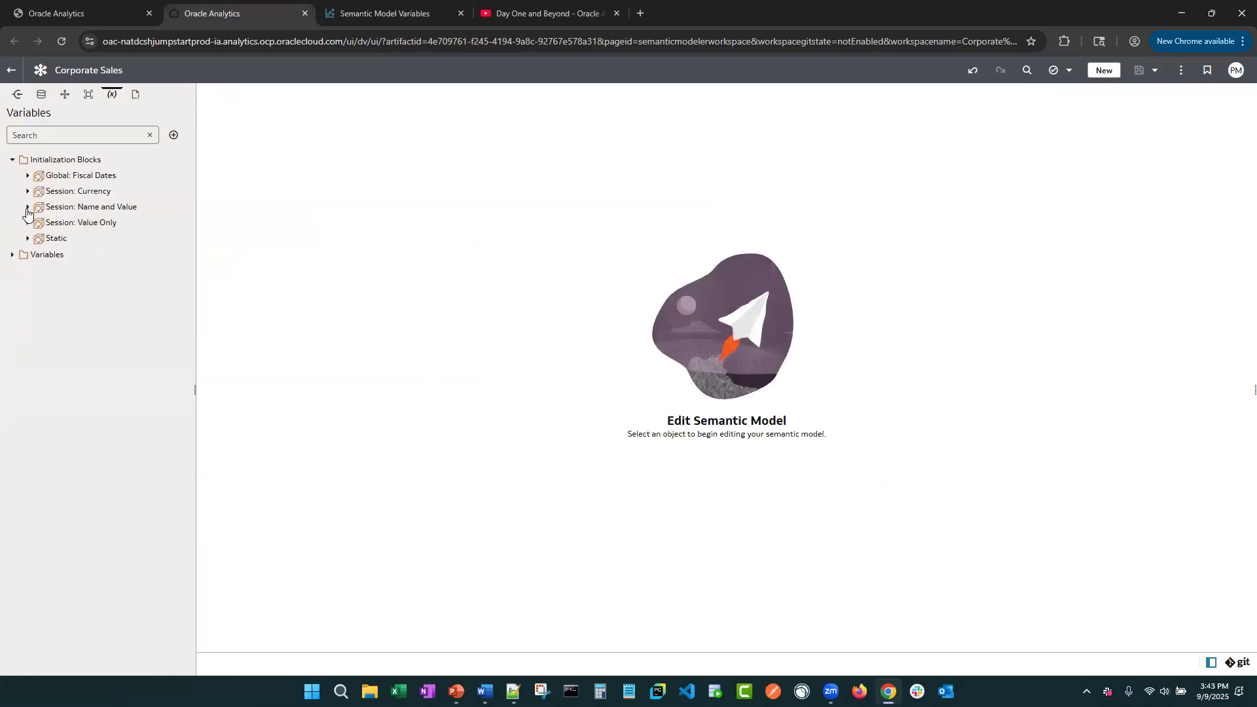
left_click(27, 207)
left_click(108, 207)
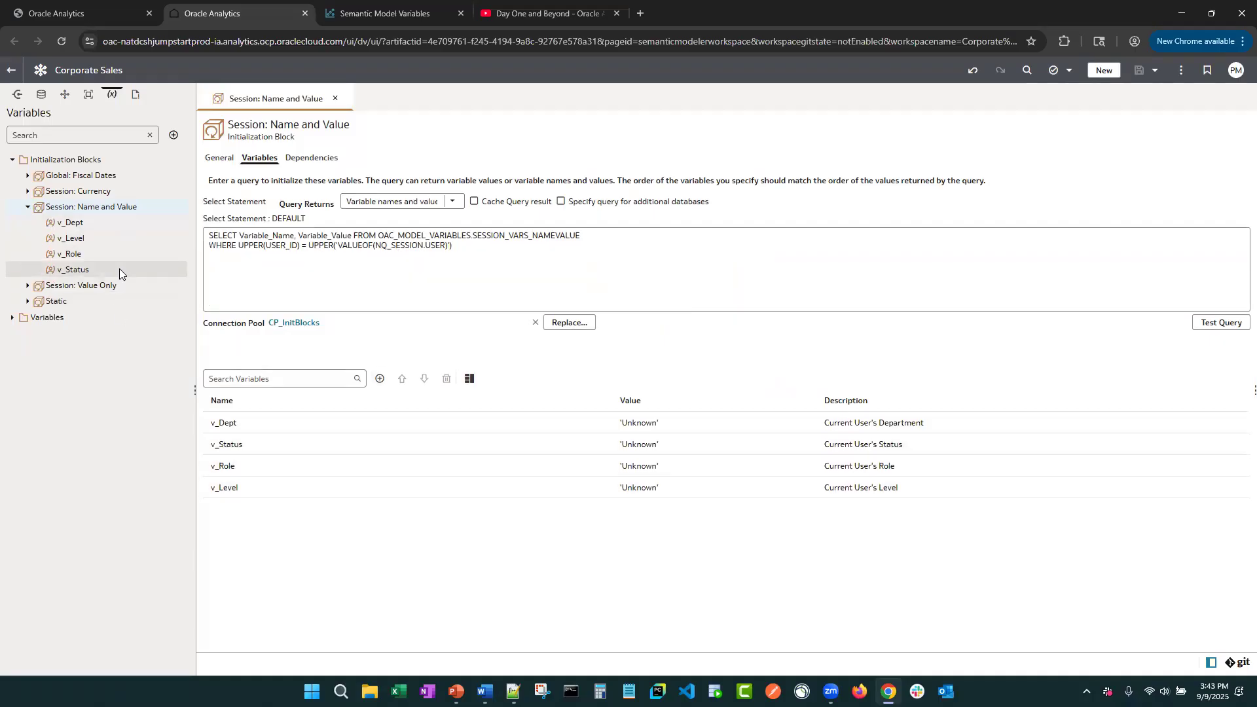
left_click(336, 98)
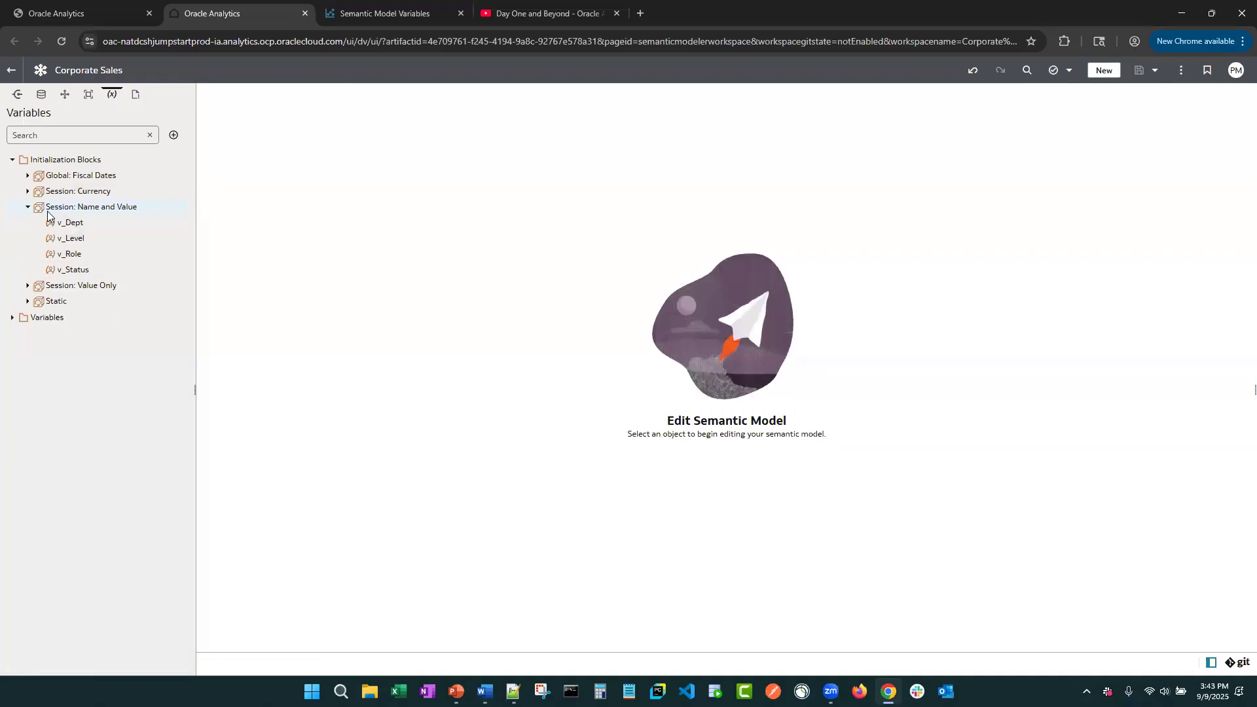
Step: Reopen the Session: Name and Value block and examine the VALUEOF(NQ_SESSION.USER) expression in its query
left_click(28, 208)
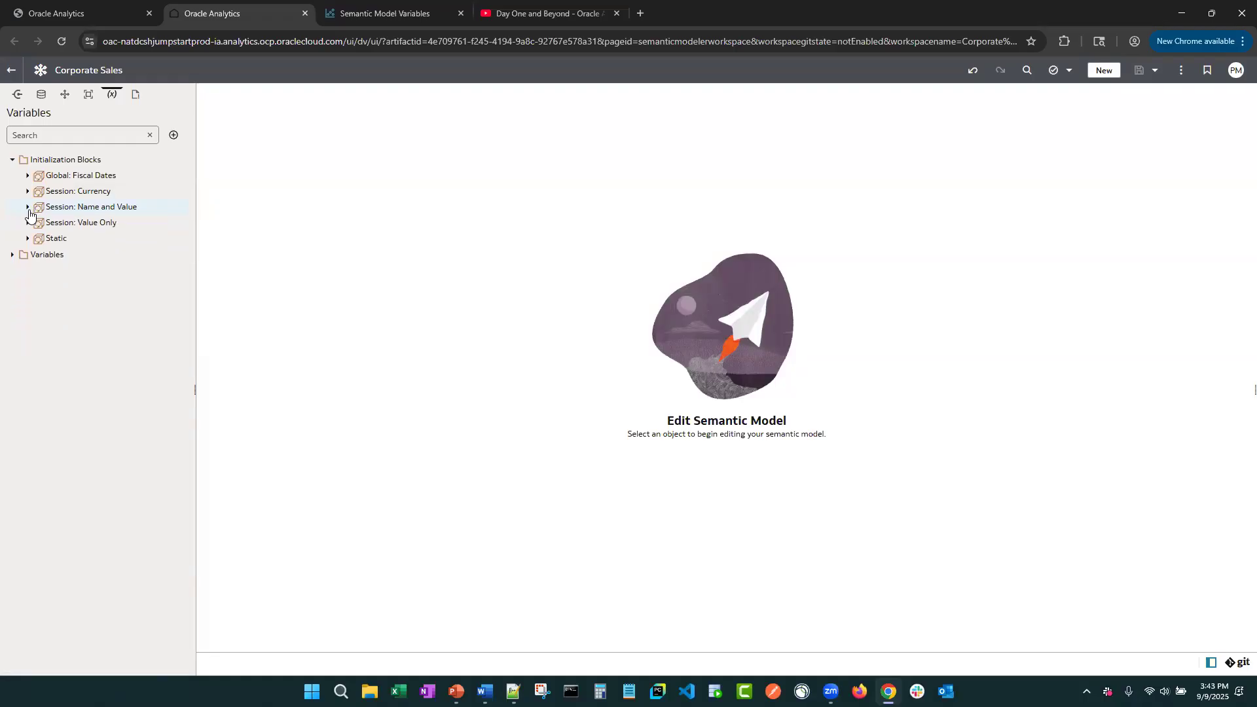
left_click(28, 208)
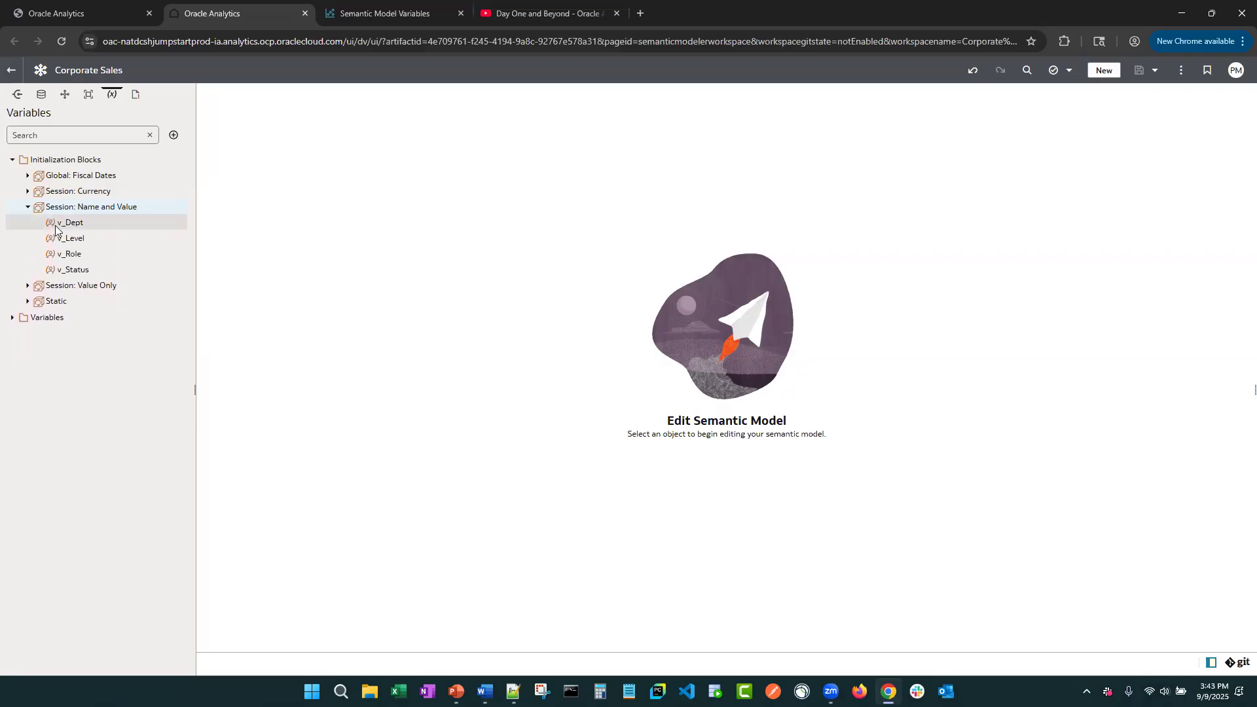
left_click(83, 207)
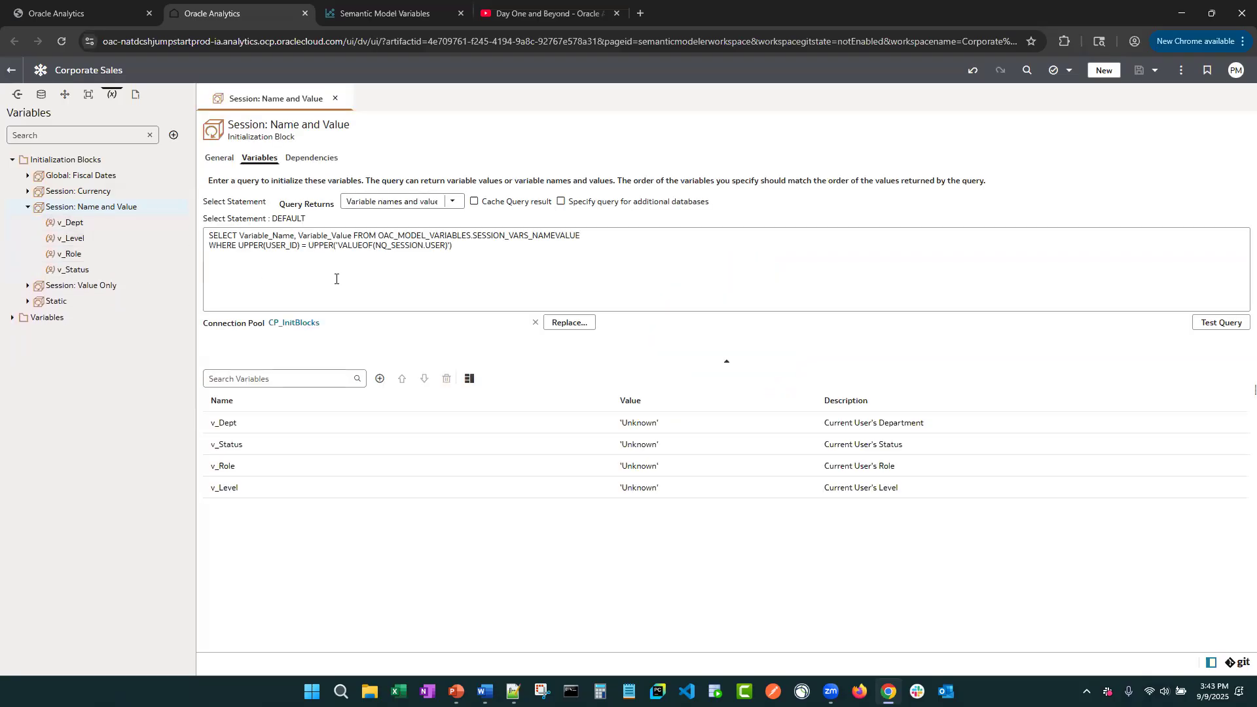
left_click_drag(449, 246, 340, 244)
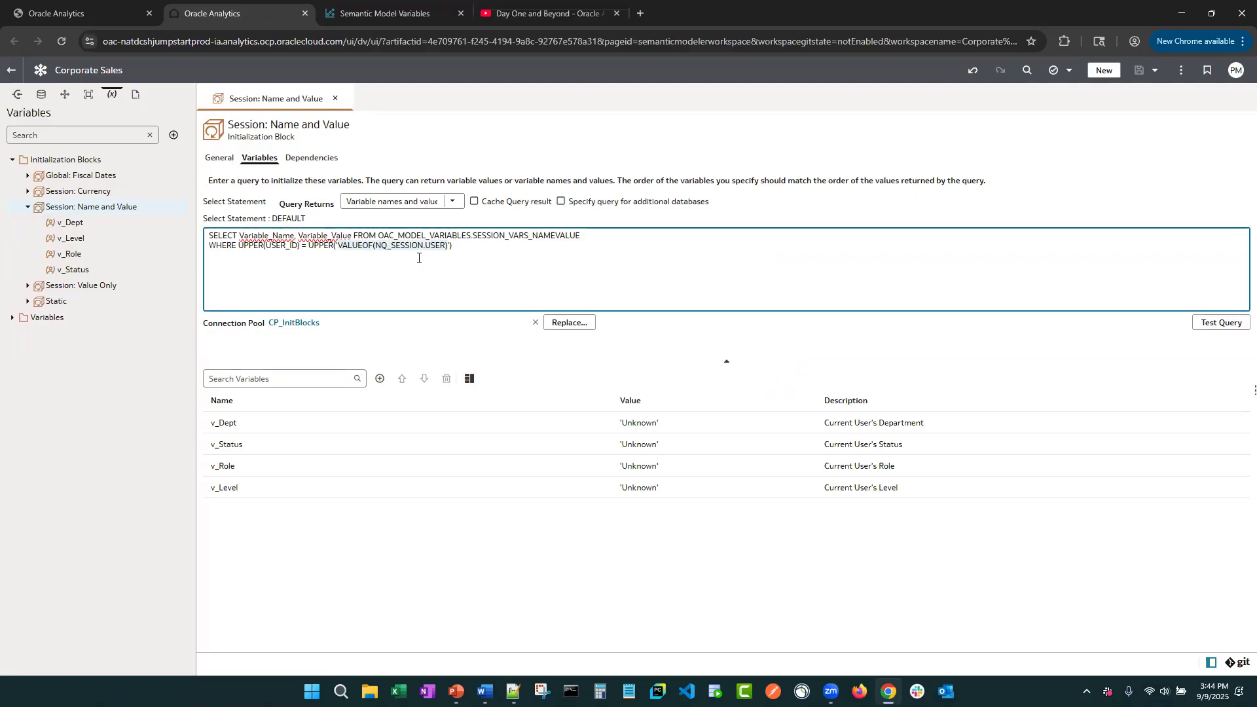
Step: Examine the workbook's System Session Variables examples and return to the semantic model
left_click(397, 13)
left_click(394, 100)
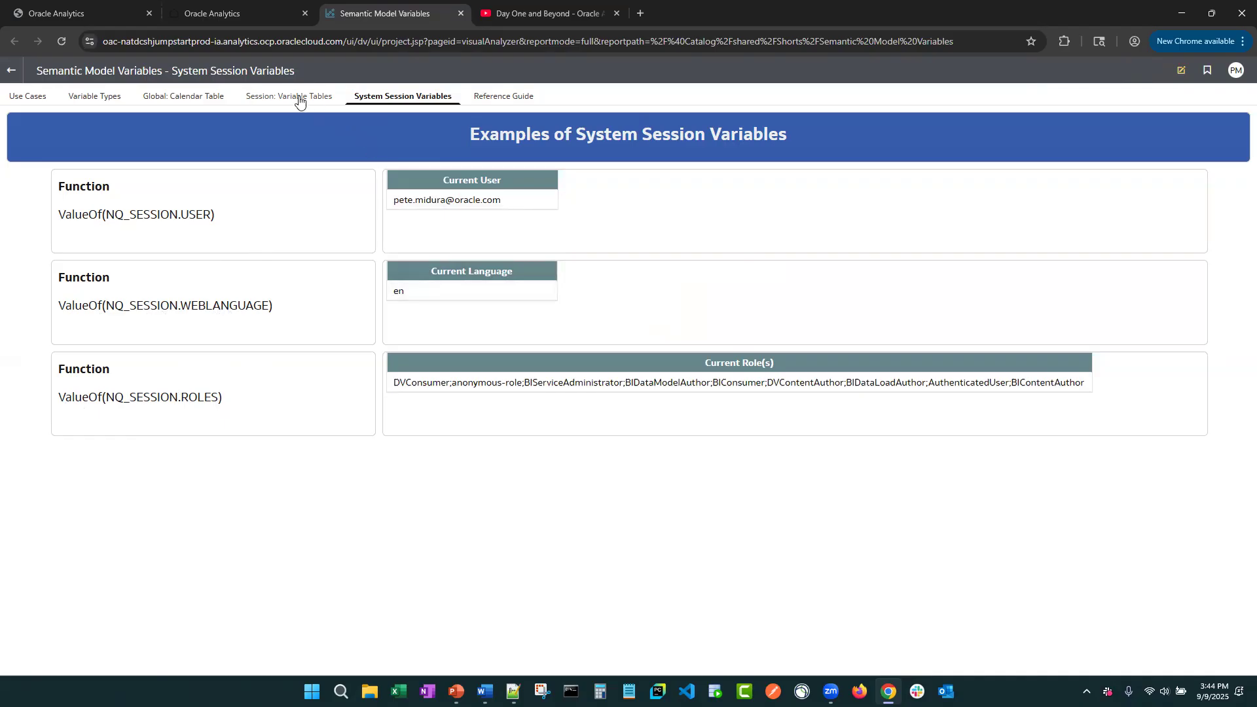
left_click(221, 14)
Step: Open the Session: Currency block, examine its CASE query on NQ_SESSION.WEBLANGUAGE and its vCurrency variable, and close the open blocks
left_click(28, 207)
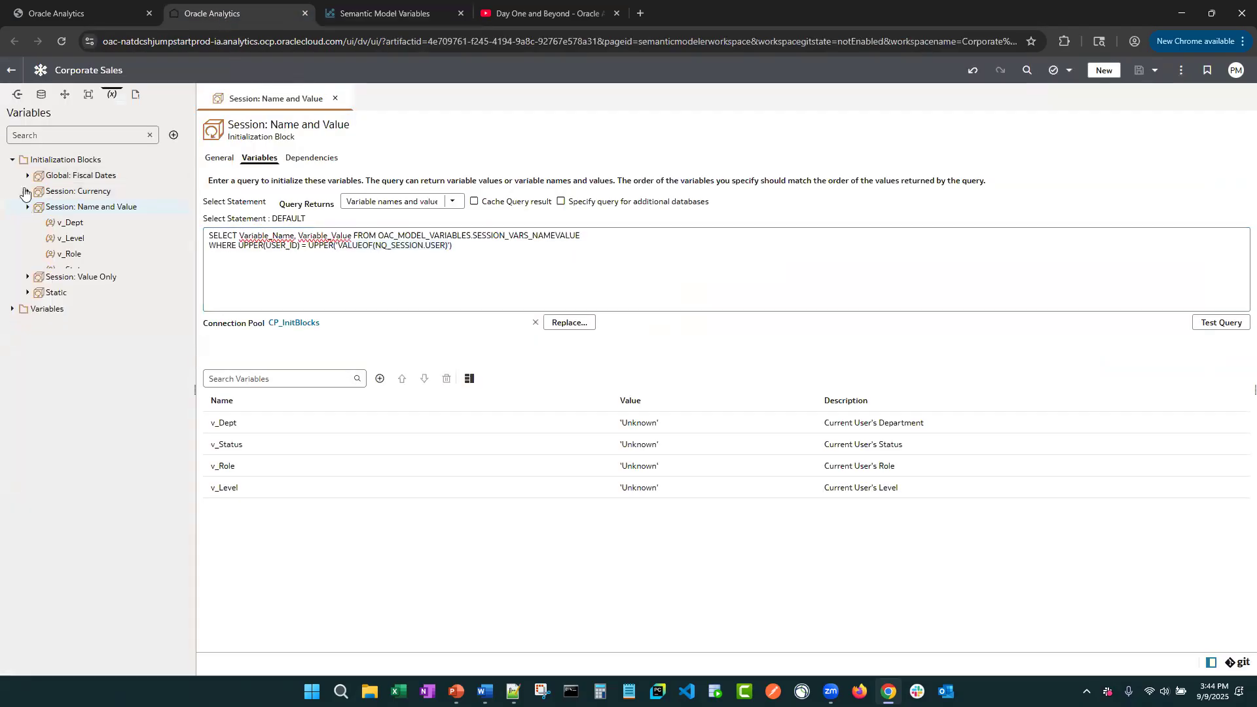
left_click(27, 191)
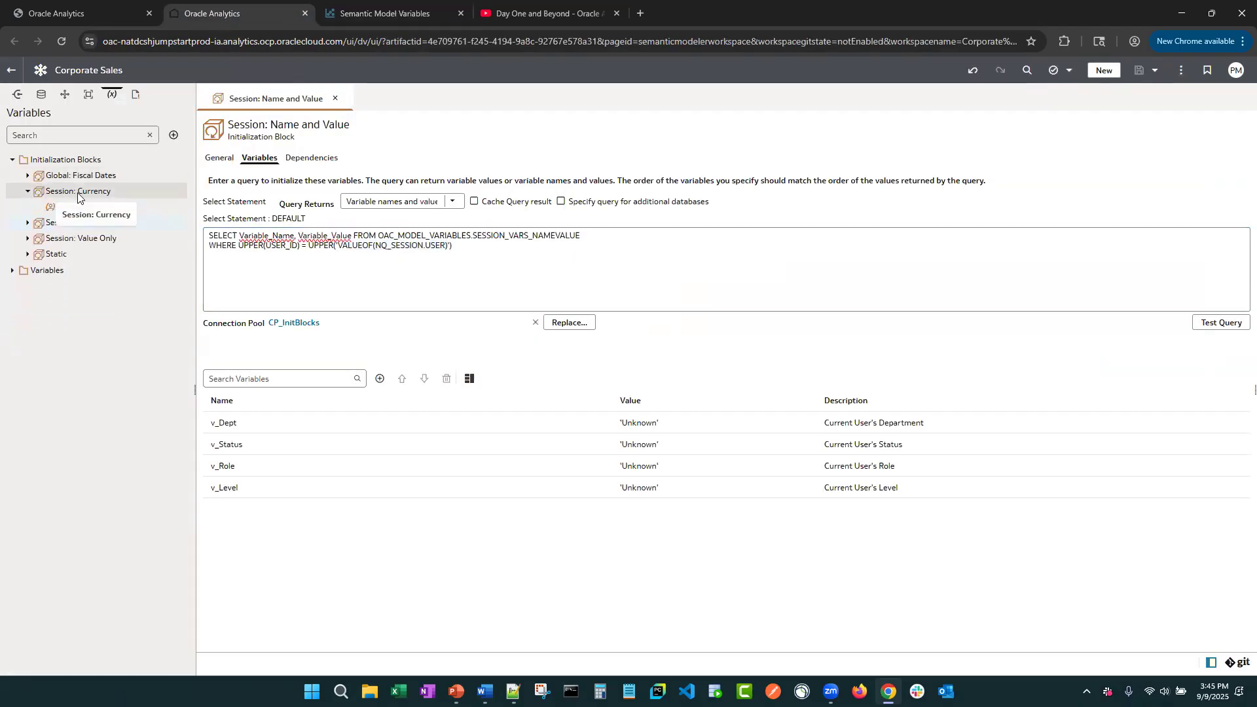
double_click(76, 192)
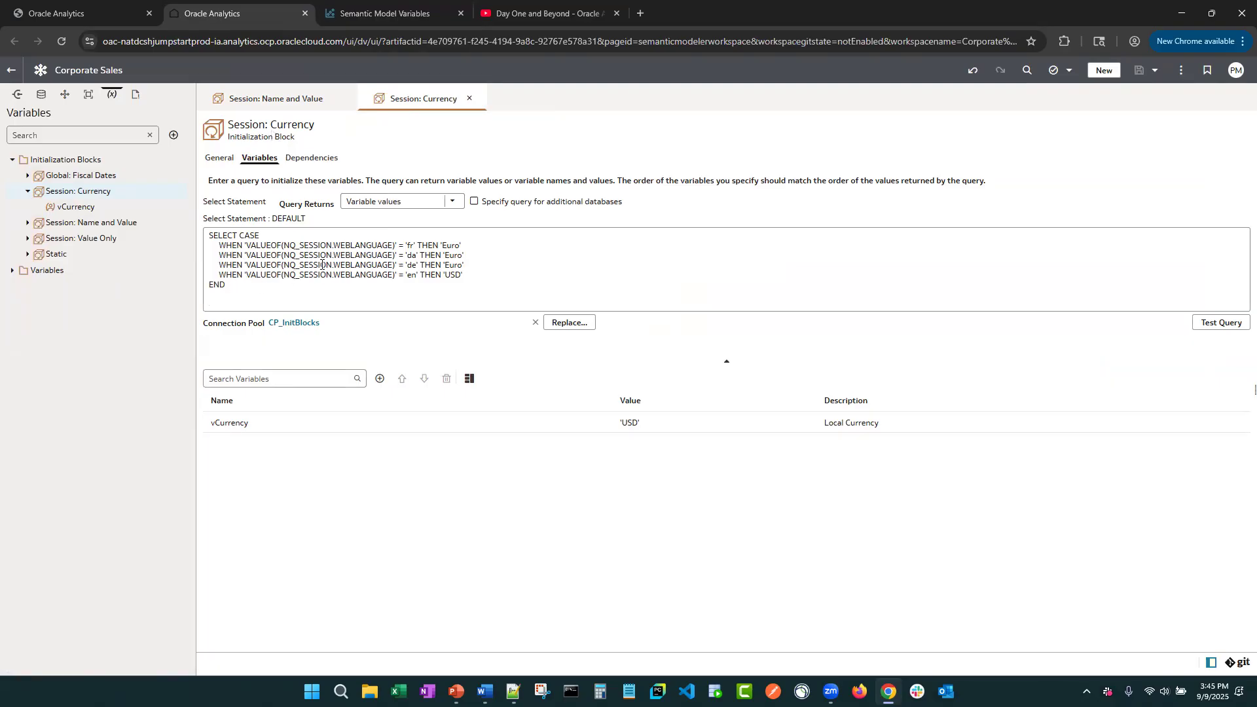
left_click_drag(243, 244, 394, 246)
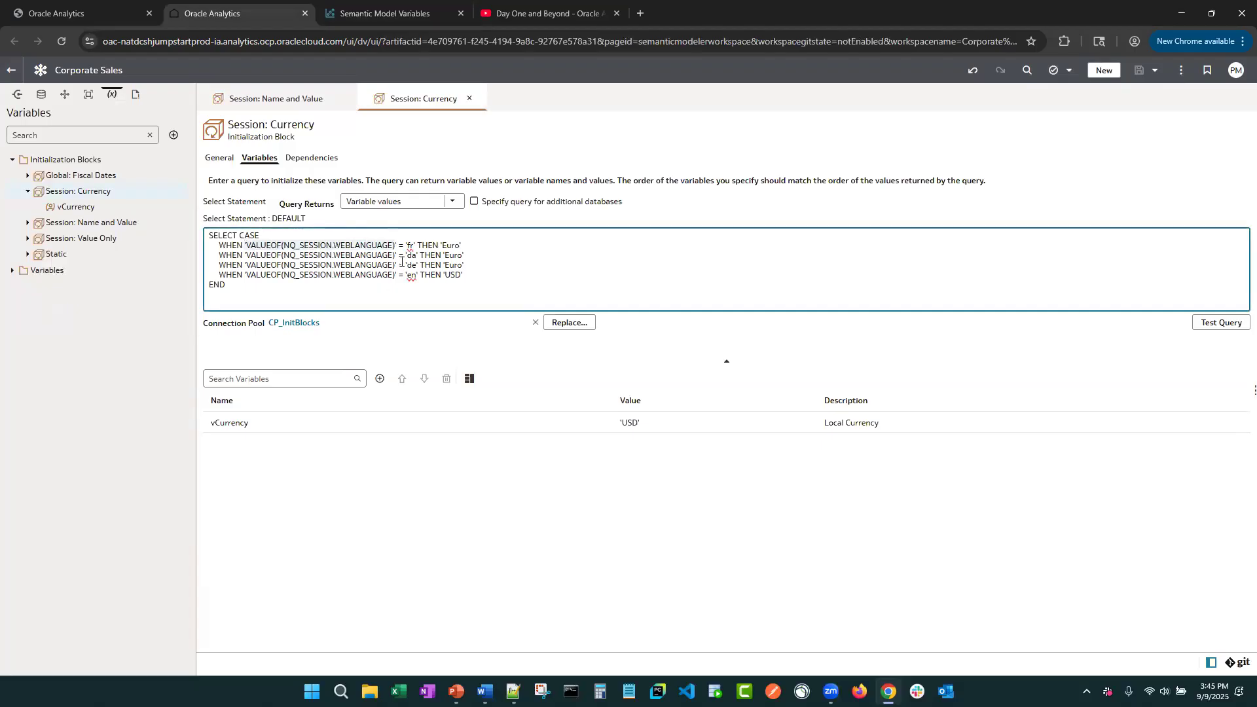
left_click(452, 244)
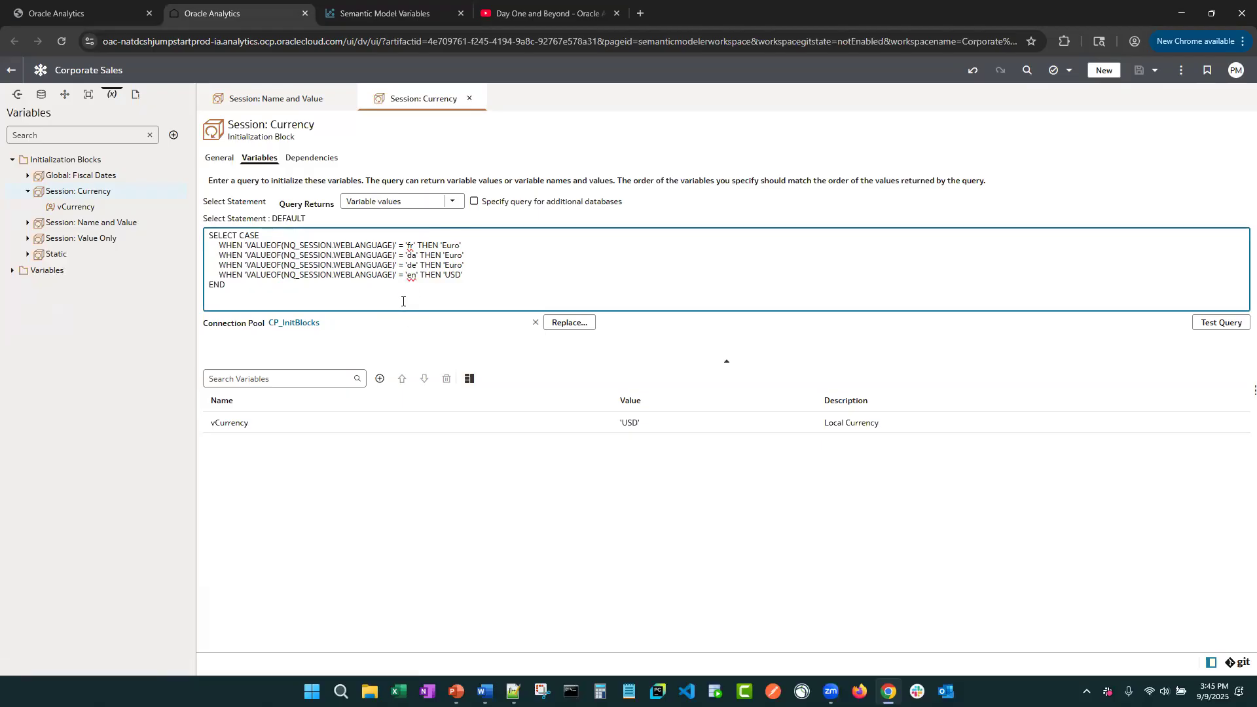
left_click(226, 426)
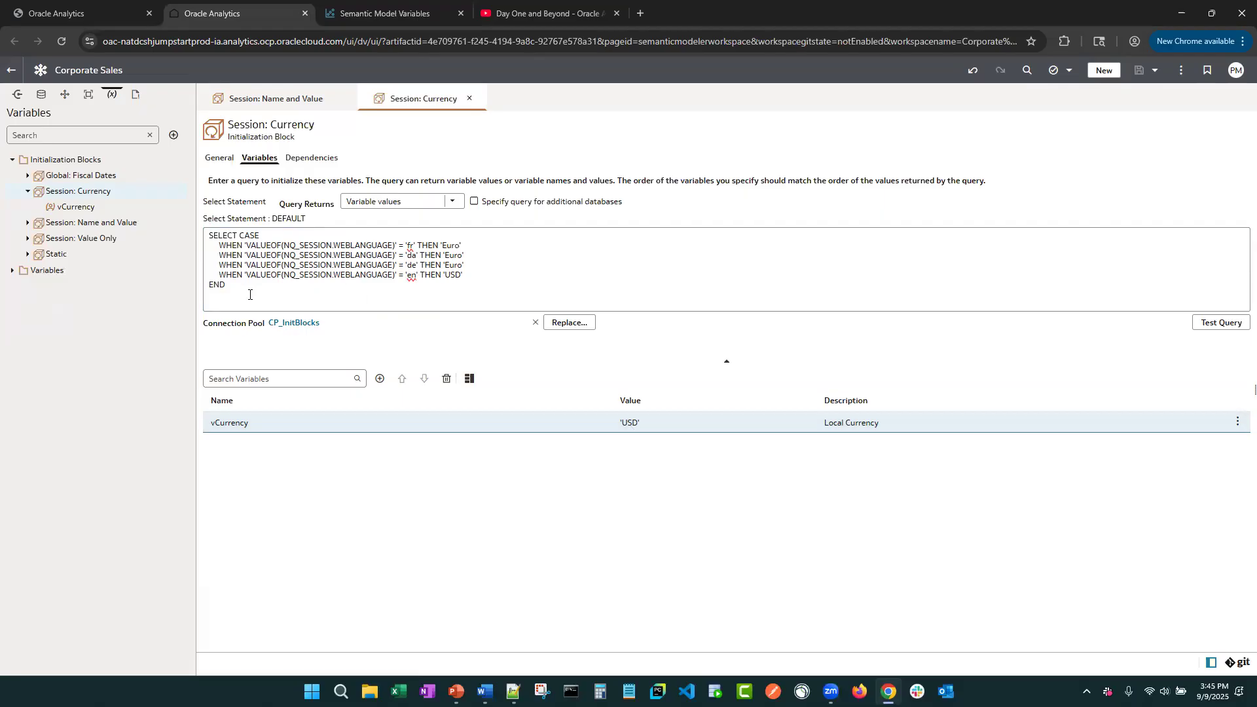
left_click(469, 100)
left_click(335, 99)
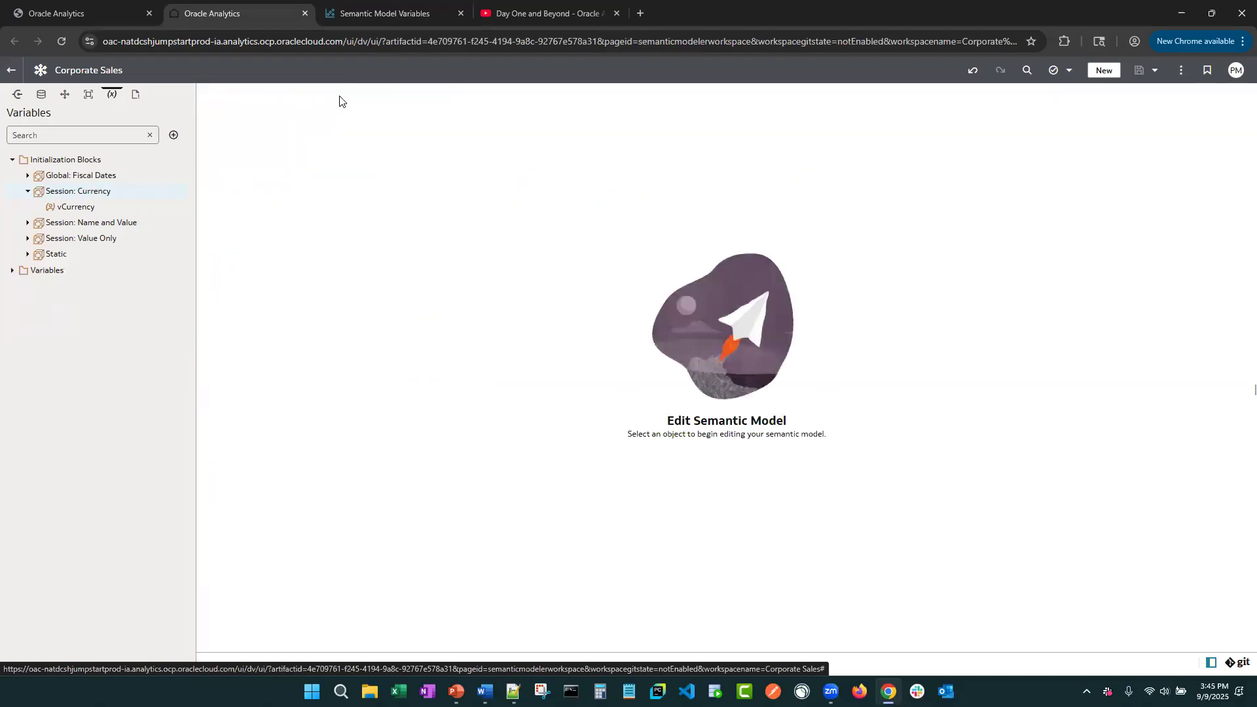
left_click(28, 192)
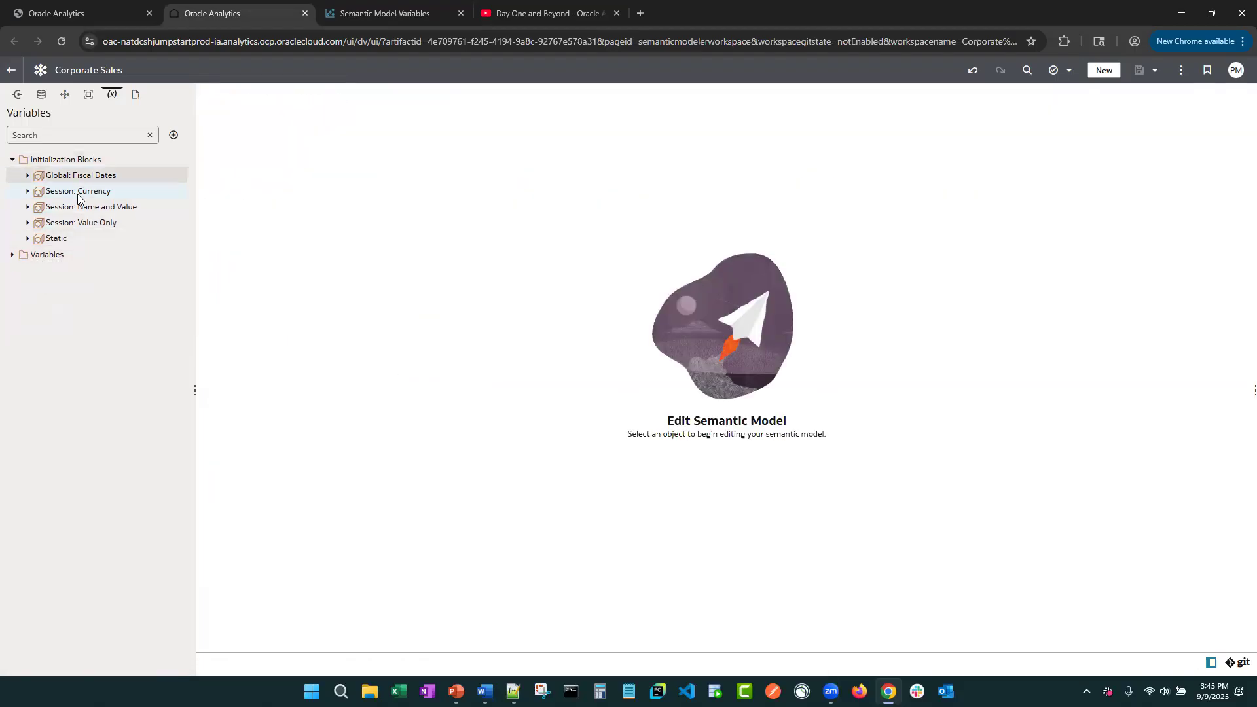
Step: Examine the model's list of all variables, inspect vCurrency in its initialization block, and close the block
left_click(12, 256)
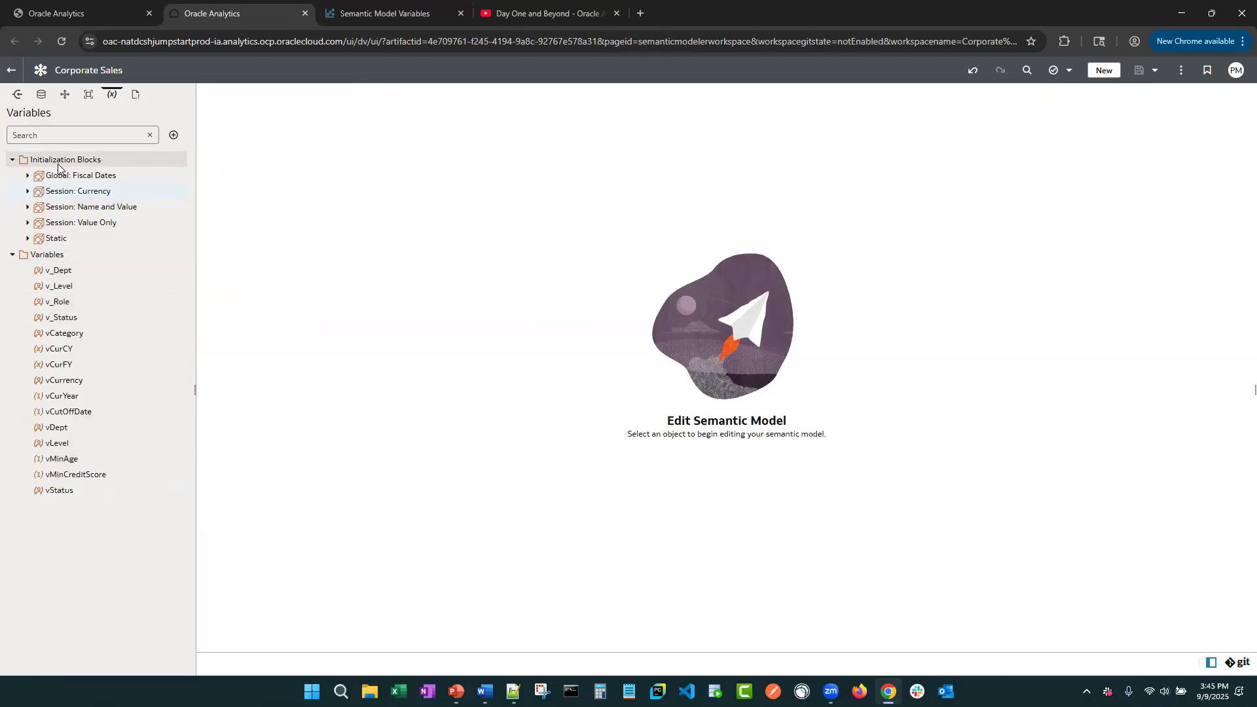
left_click(55, 379)
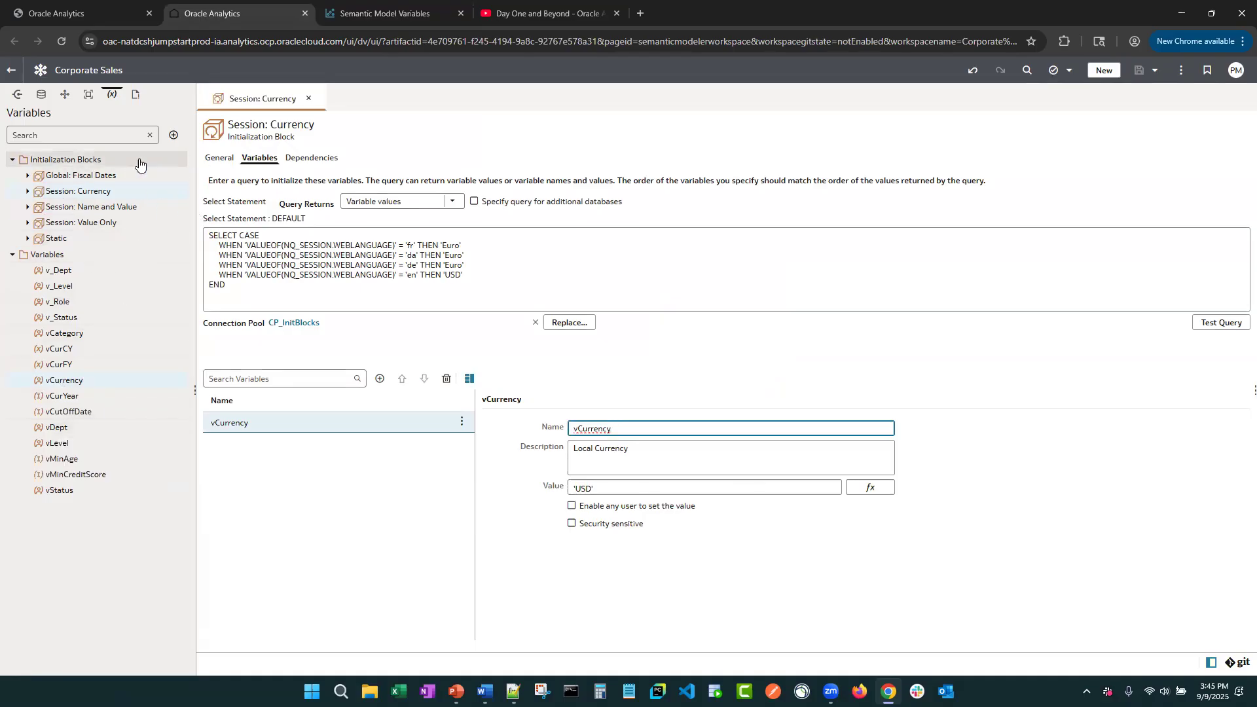
left_click(309, 99)
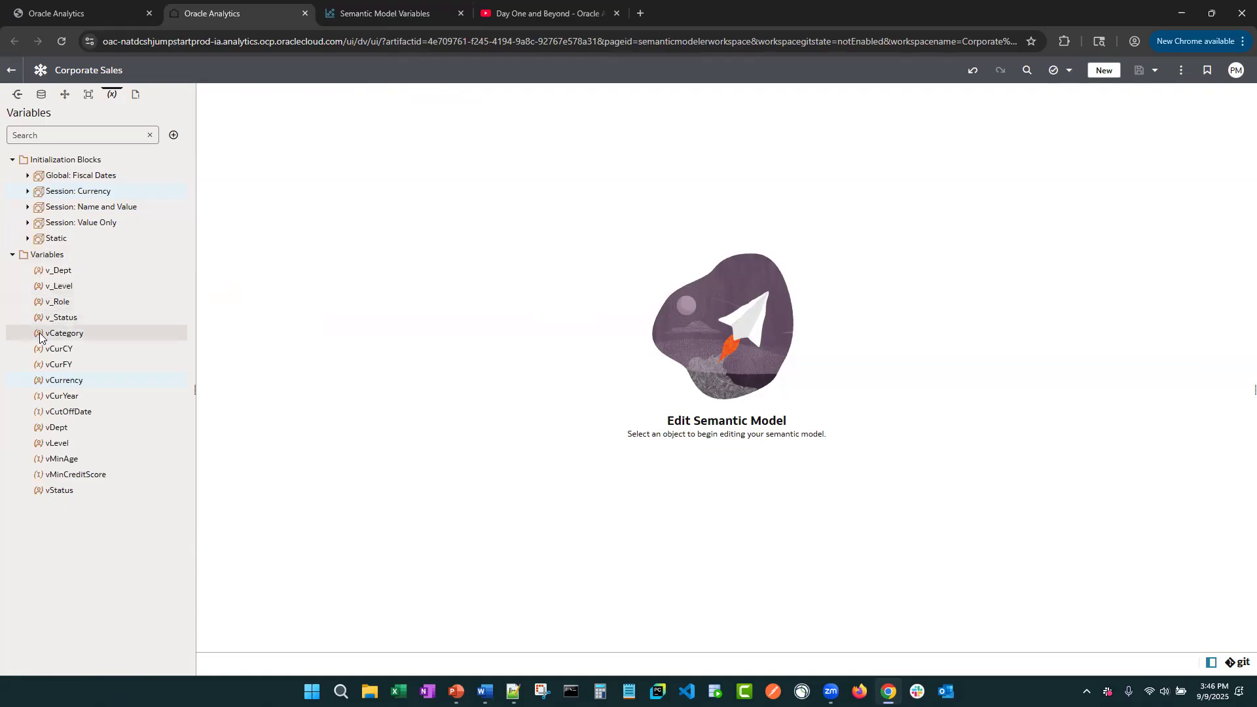
left_click(13, 258)
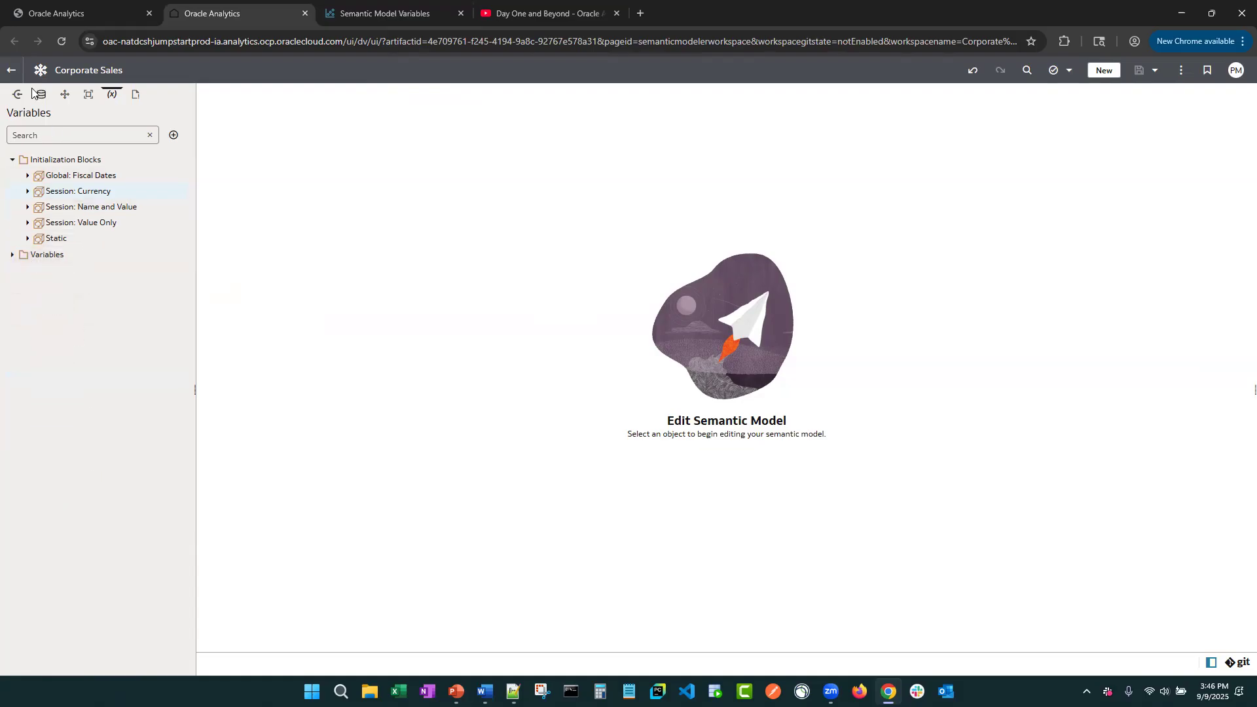
Step: Open the Products table in the Logical Layer and view its data filter for the Content Managers role
left_click(64, 93)
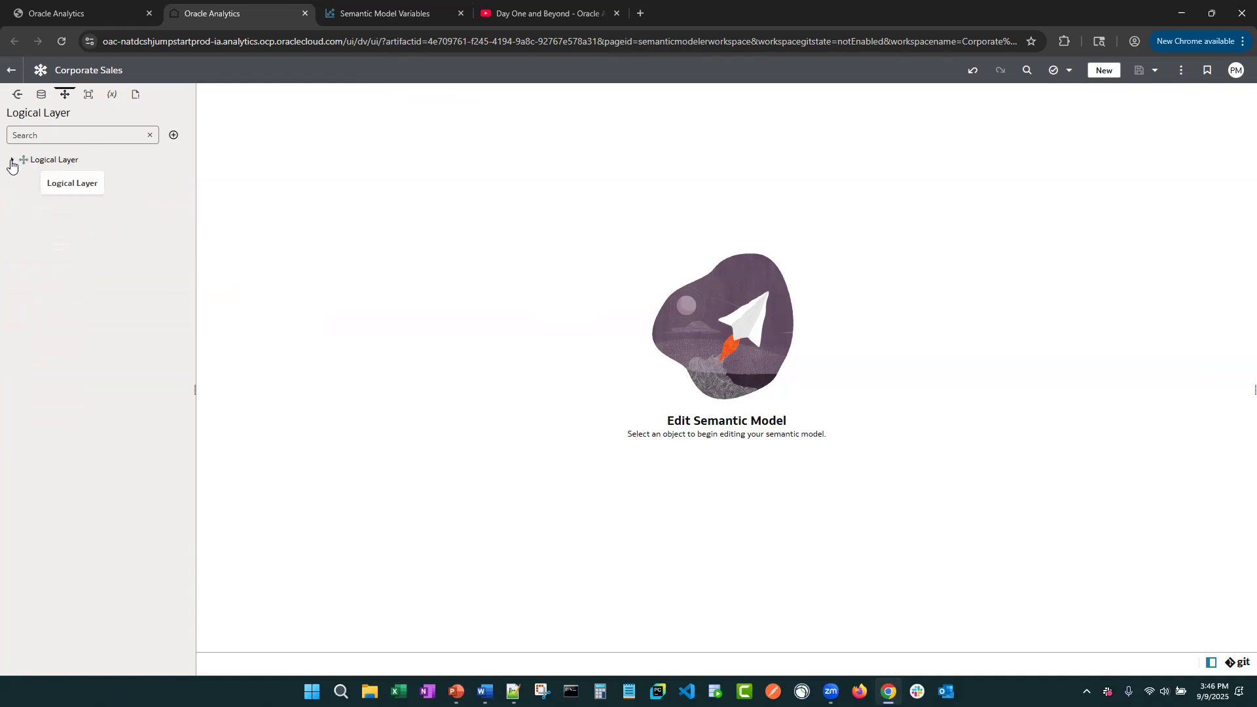
left_click(11, 161)
left_click(18, 161)
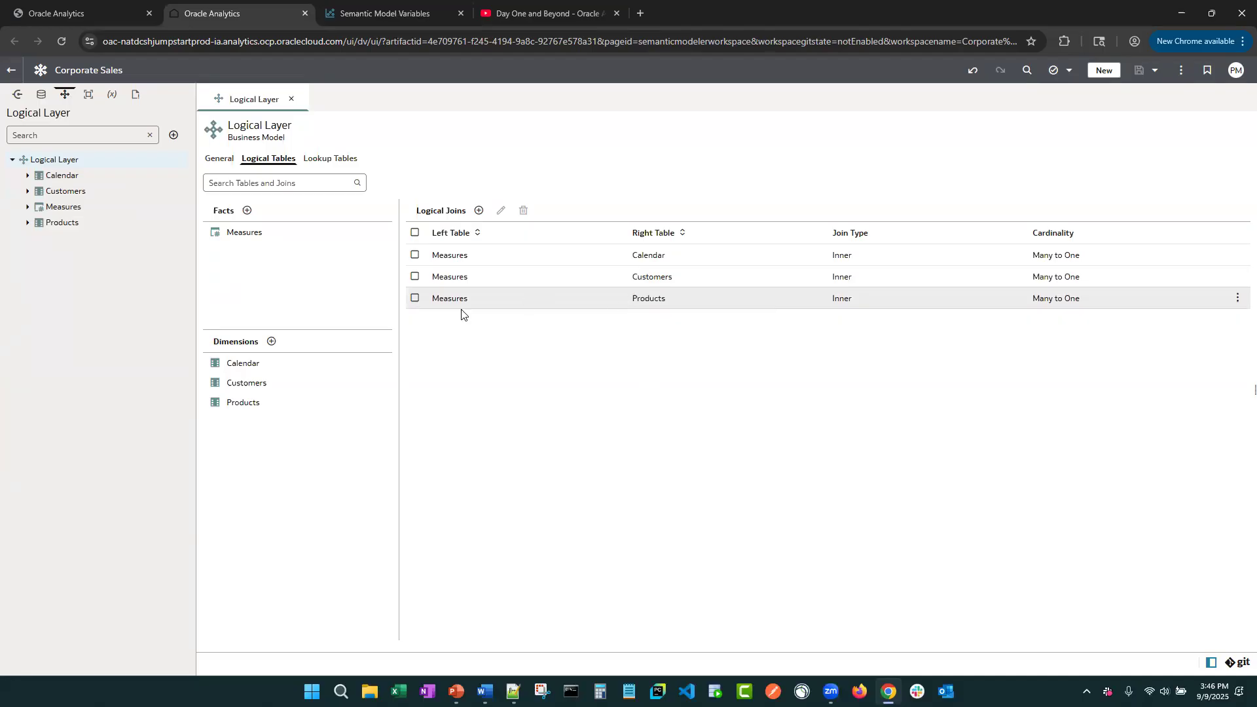
double_click(237, 404)
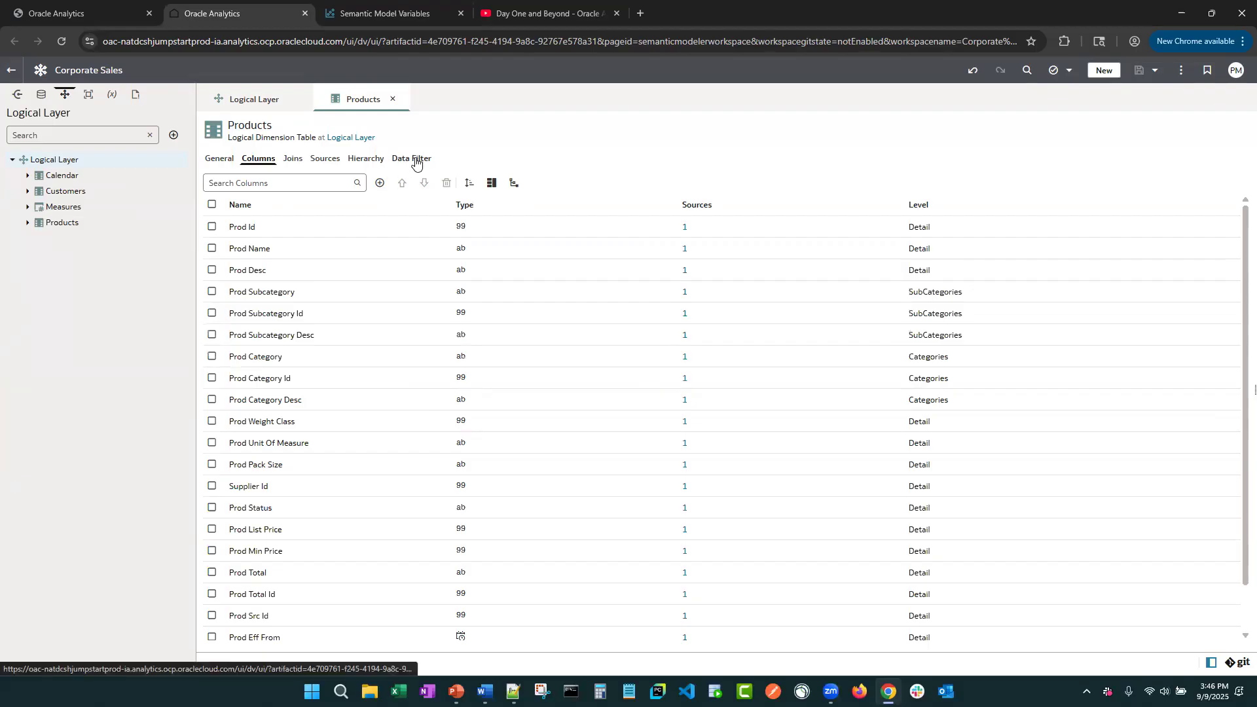
left_click(416, 161)
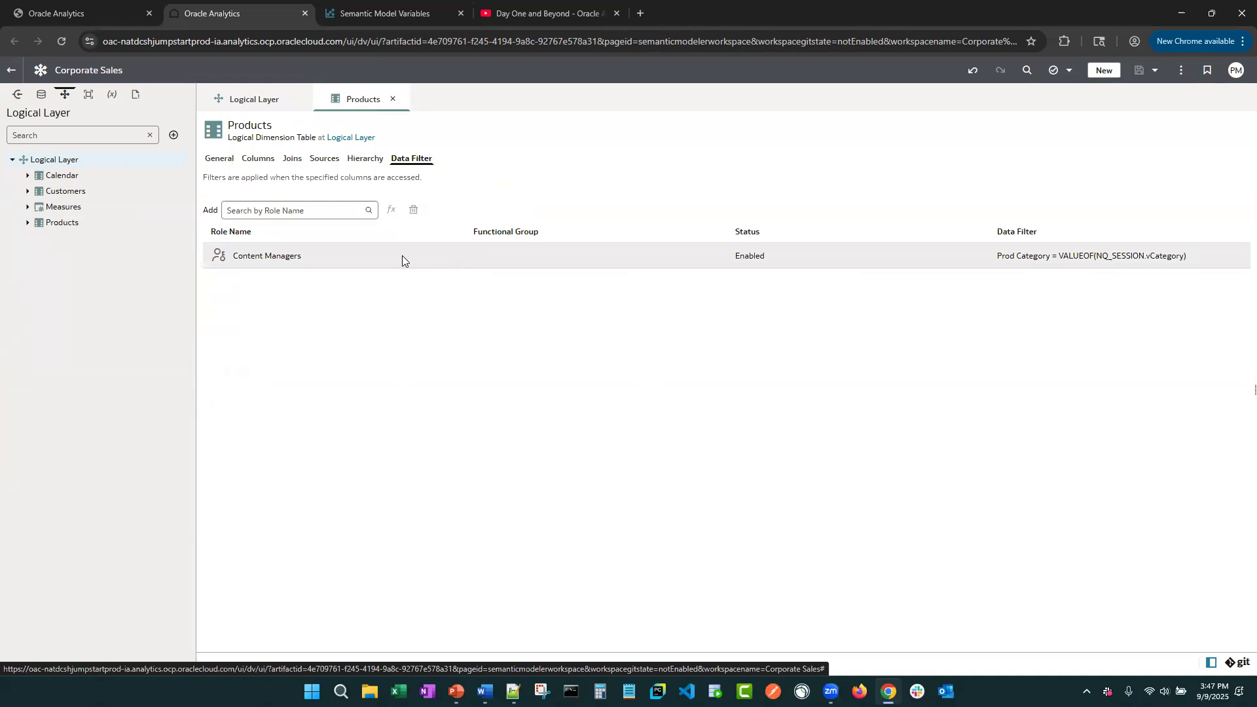
Step: Delete the Products table's Content Managers data filter and add the Content Managers role again
left_click(342, 256)
left_click(412, 211)
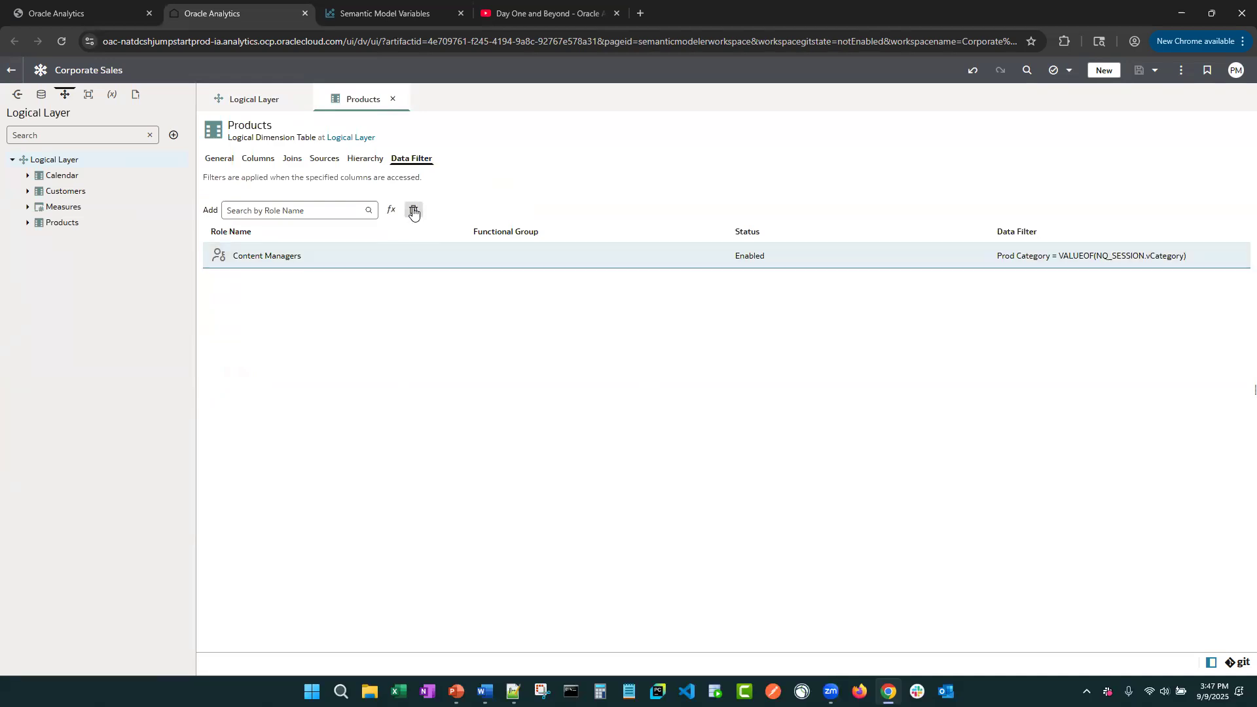
left_click(269, 212)
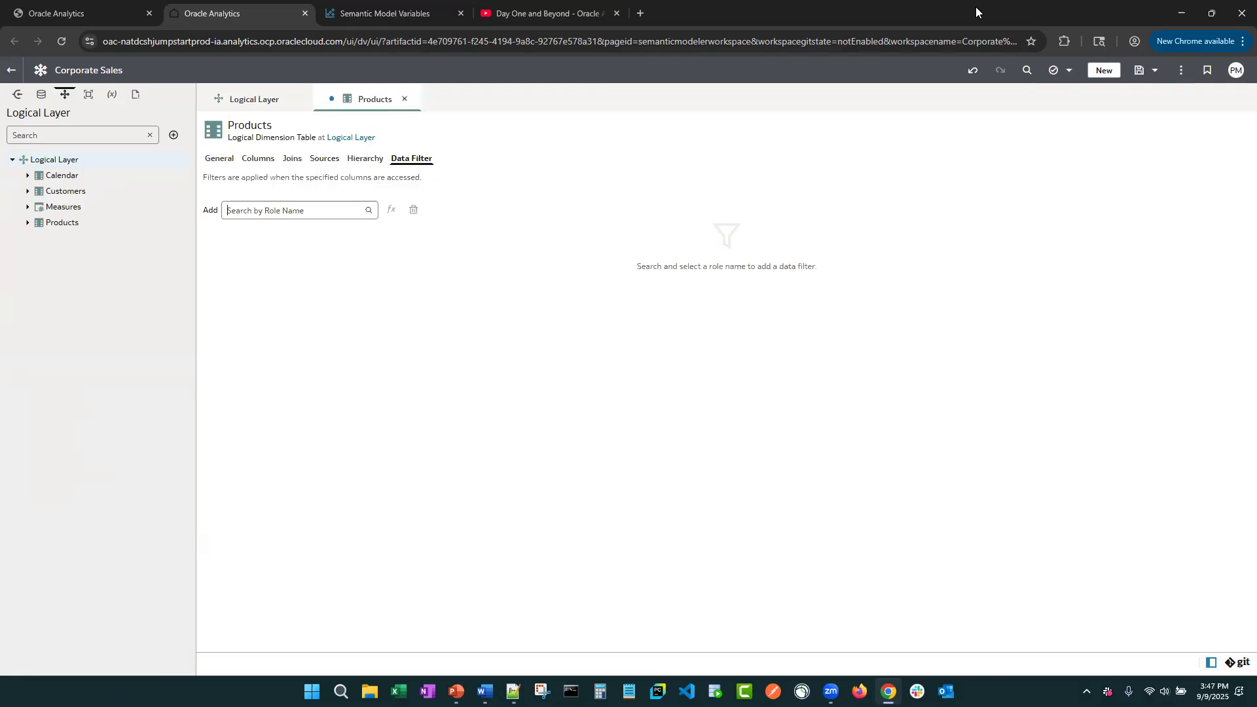
type("content")
left_click(261, 231)
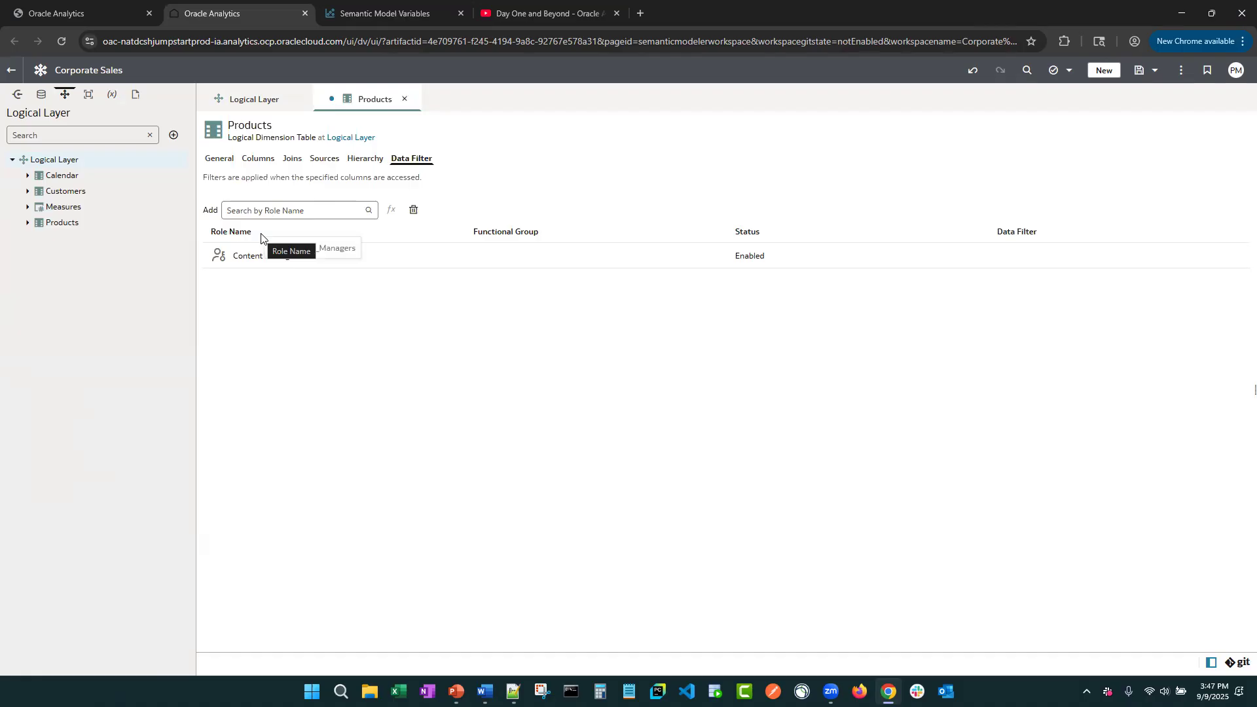
left_click(250, 253)
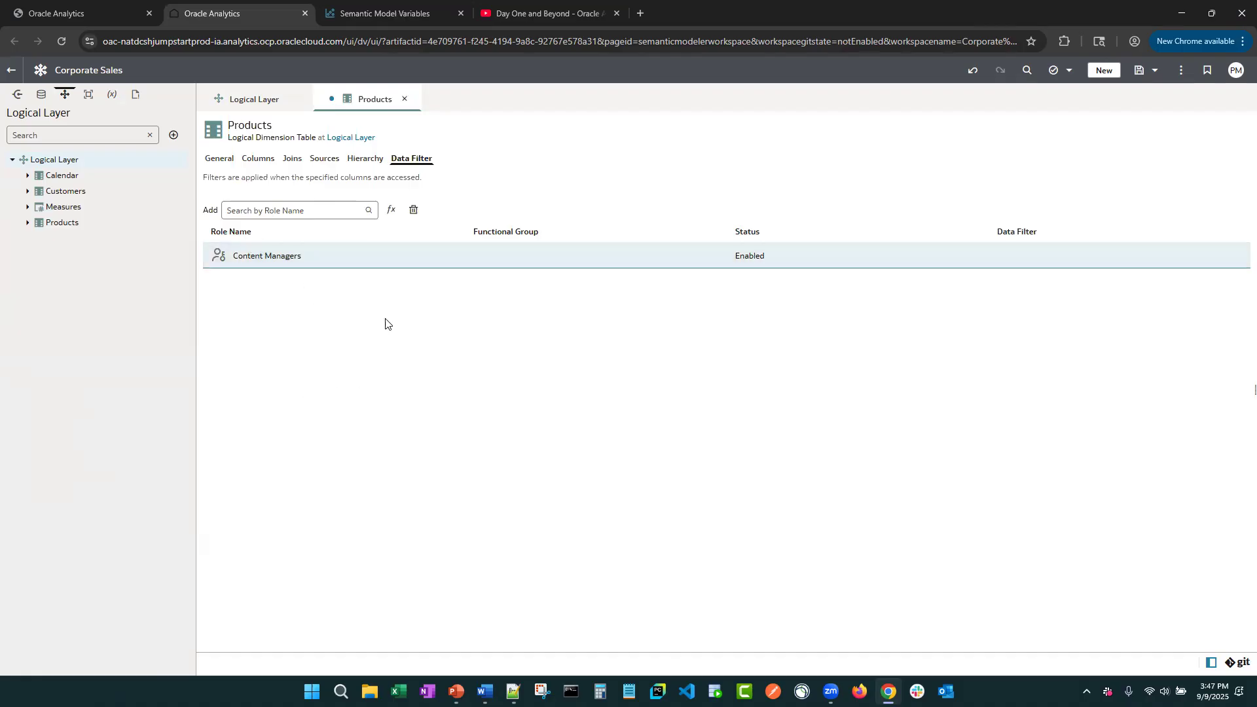
Step: Define the Content Managers filter as Prod Category = VALUEOF(NQ_SESSION.vCategory), validate the expression and save it
left_click(391, 214)
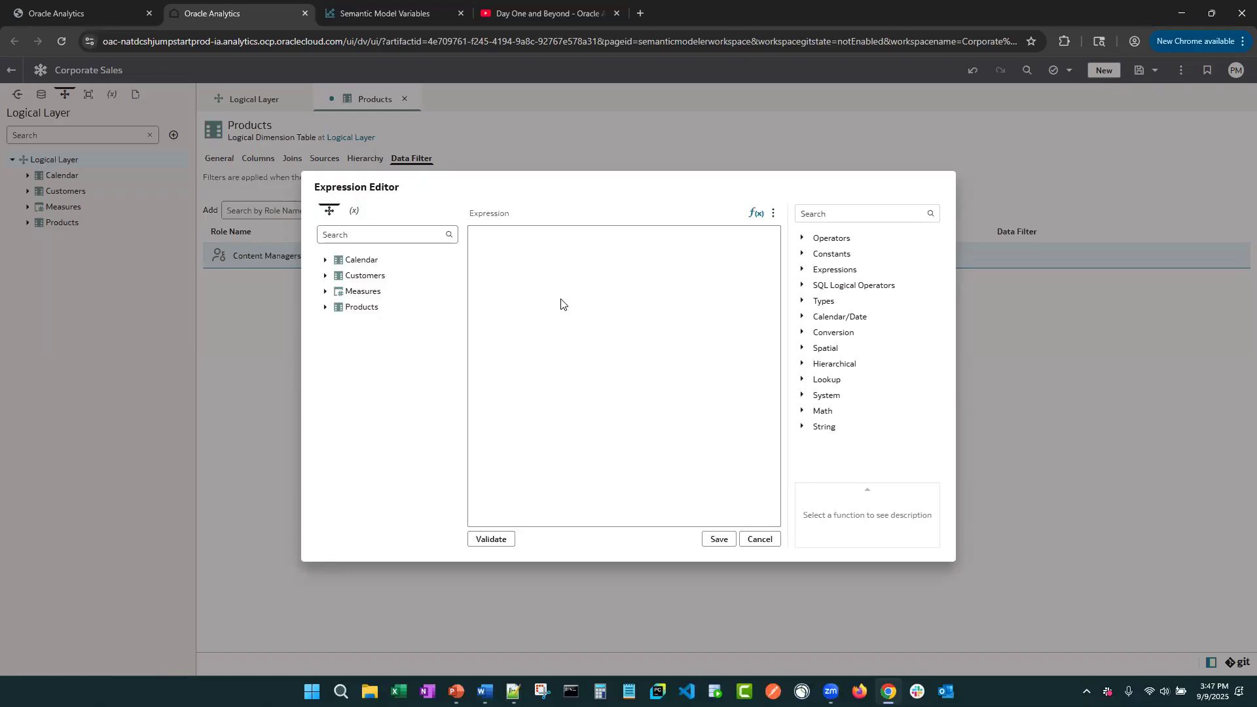
left_click(354, 211)
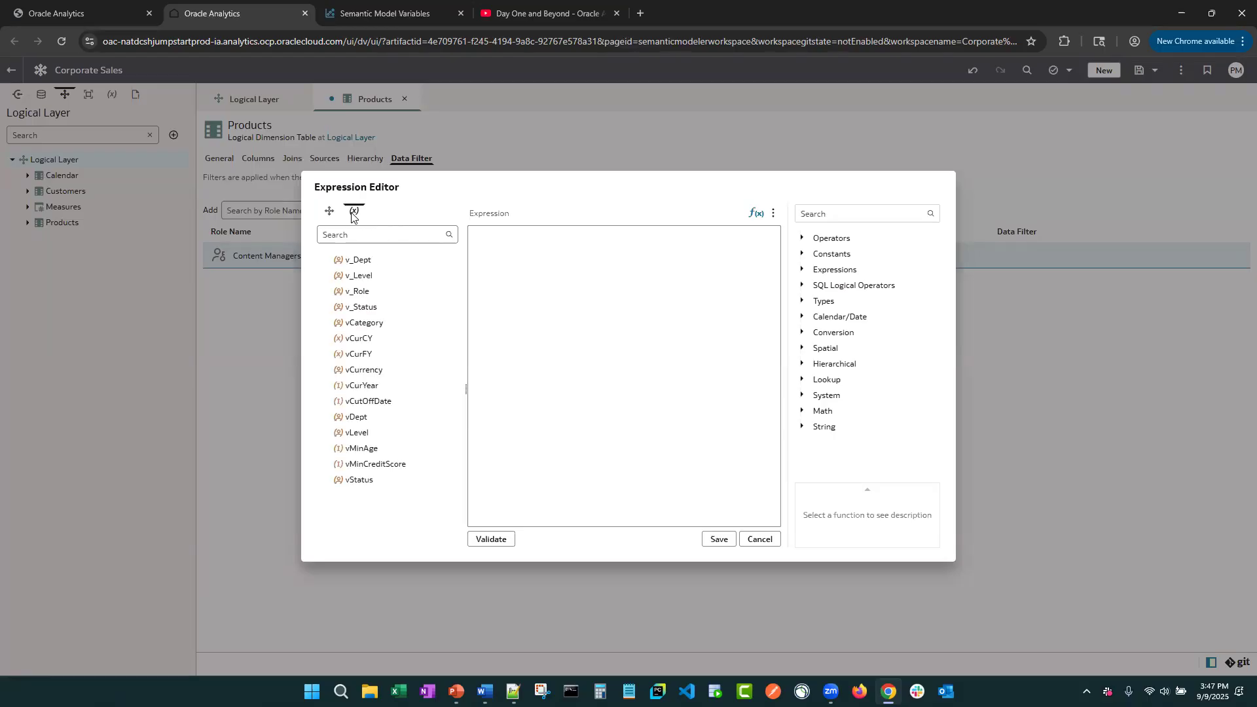
left_click_drag(351, 292, 349, 303)
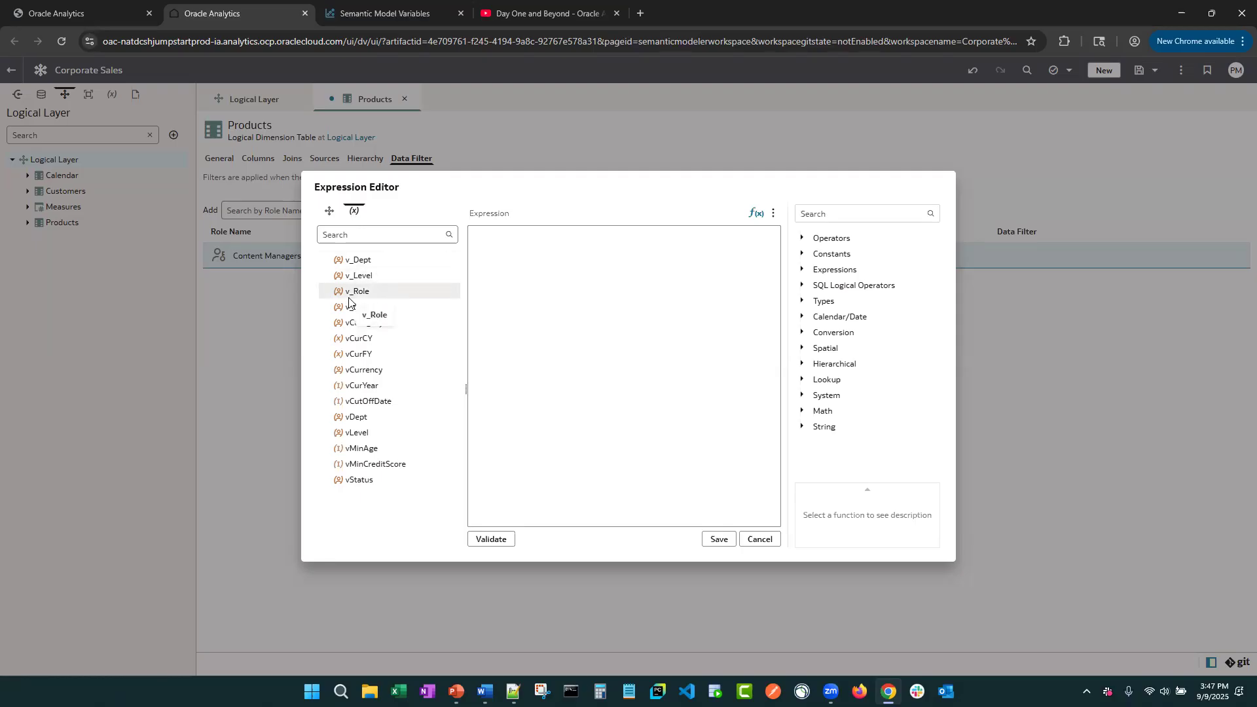
left_click(329, 210)
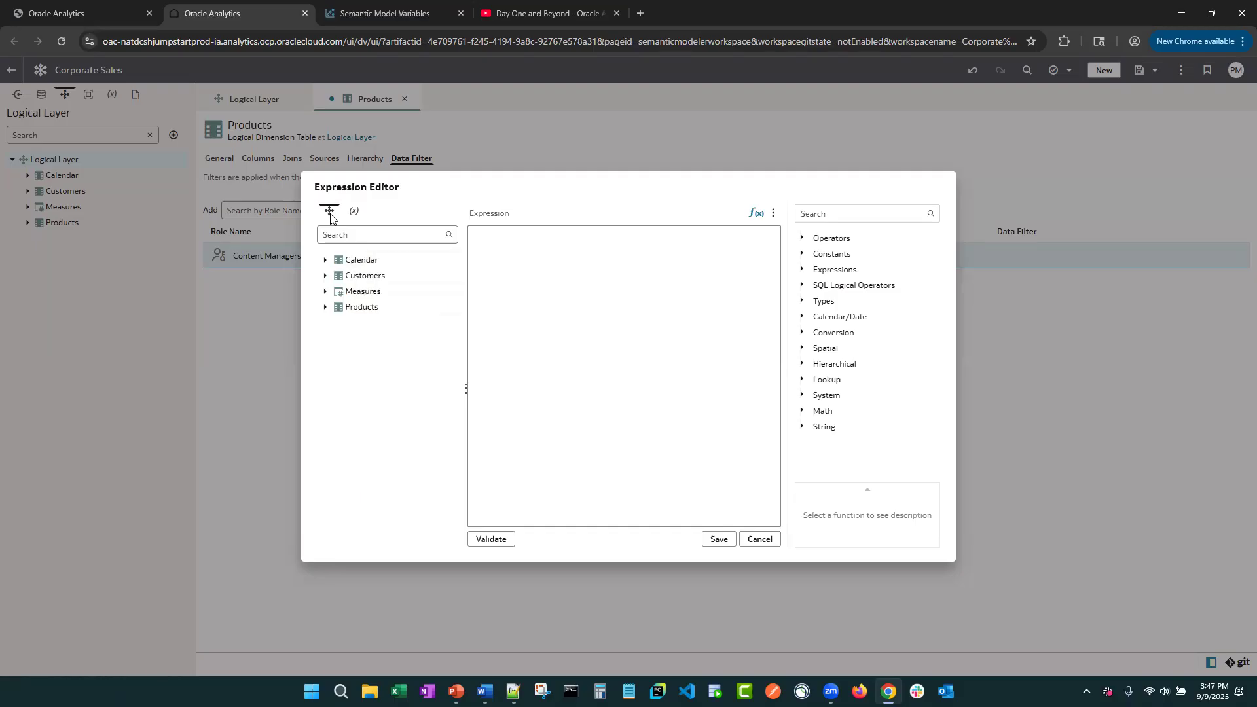
left_click(325, 308)
left_click_drag(385, 322, 589, 307)
left_click(354, 211)
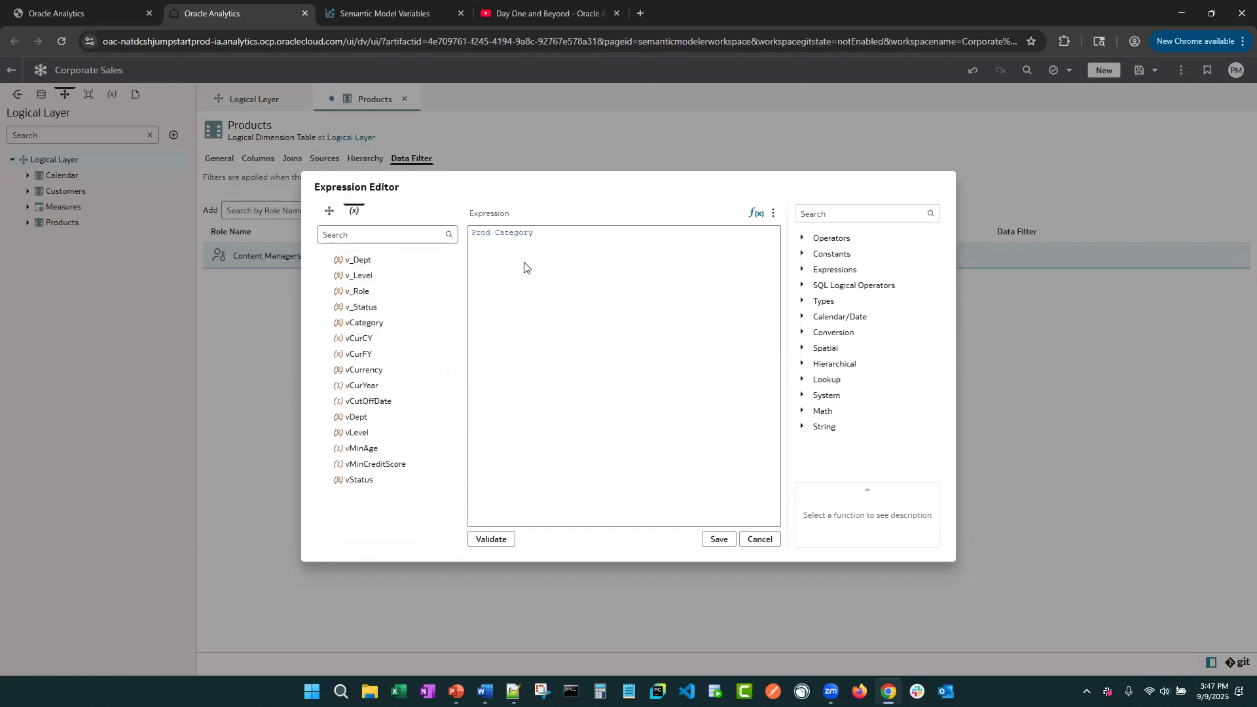
left_click(552, 238)
type("=")
left_click_drag(364, 333, 632, 338)
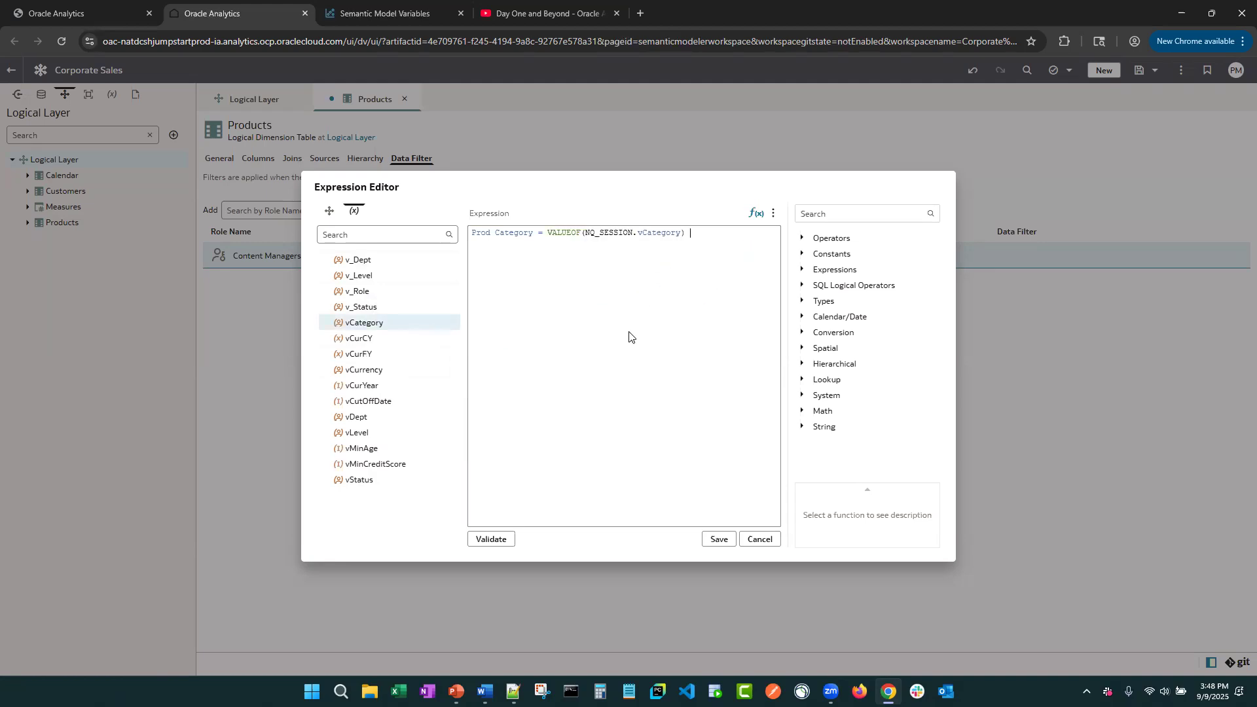
left_click(499, 539)
left_click(718, 540)
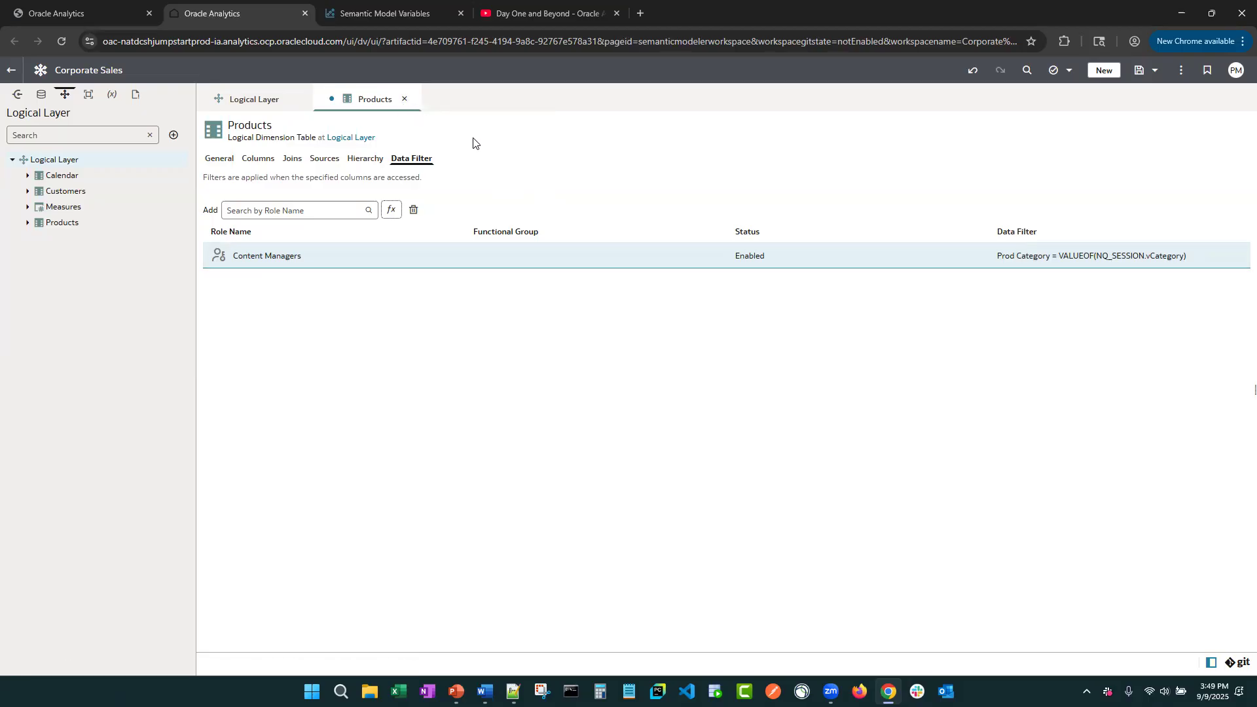
Step: View the columns of the Products and Customers logical tables and select Customer Credit Score
left_click(267, 162)
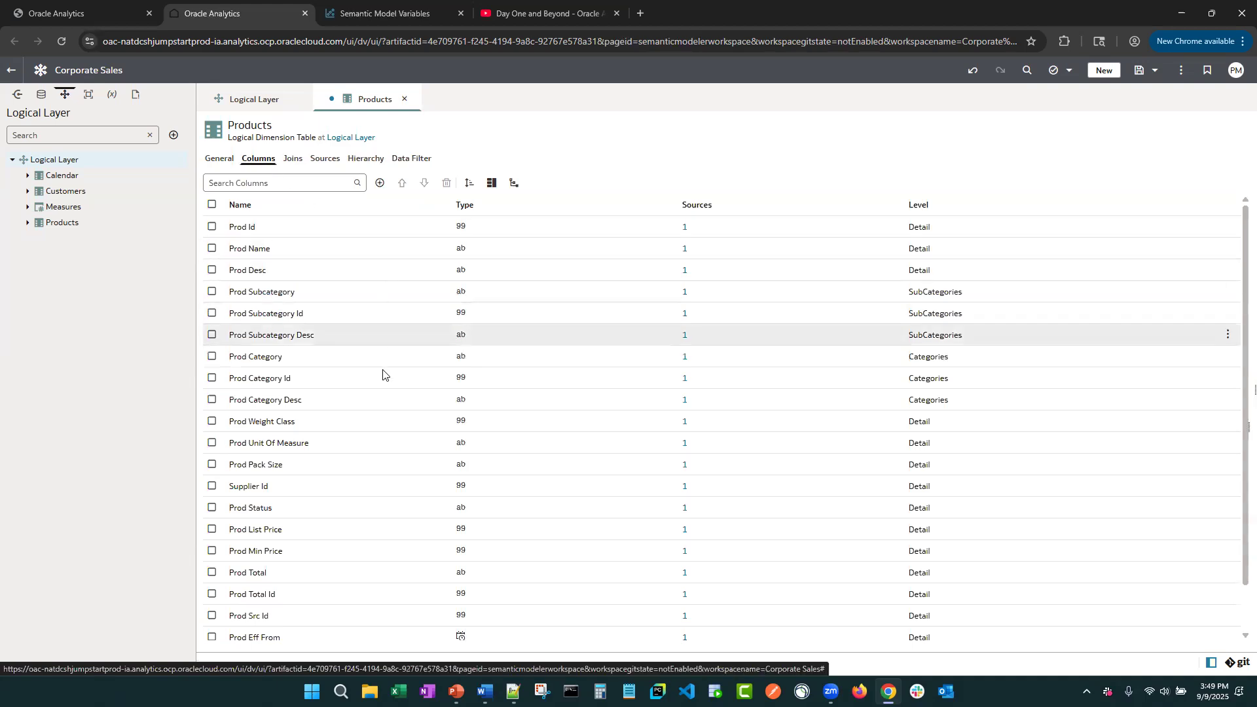
double_click(62, 193)
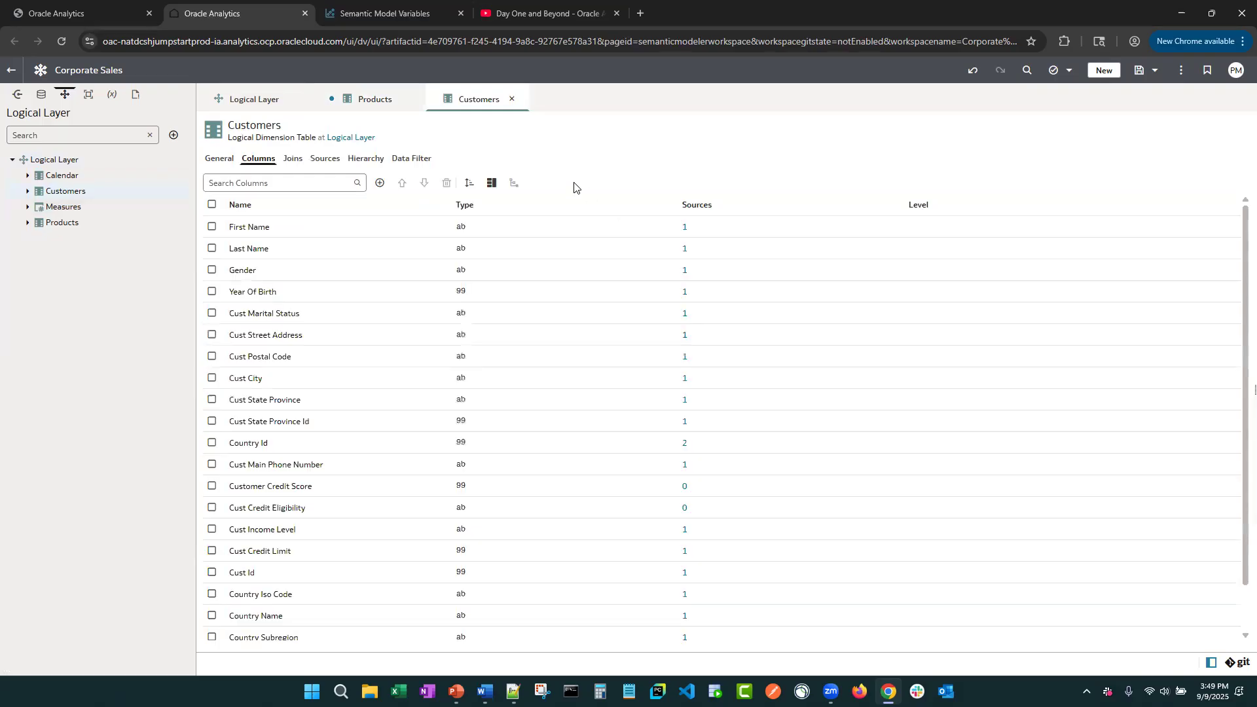
left_click(284, 486)
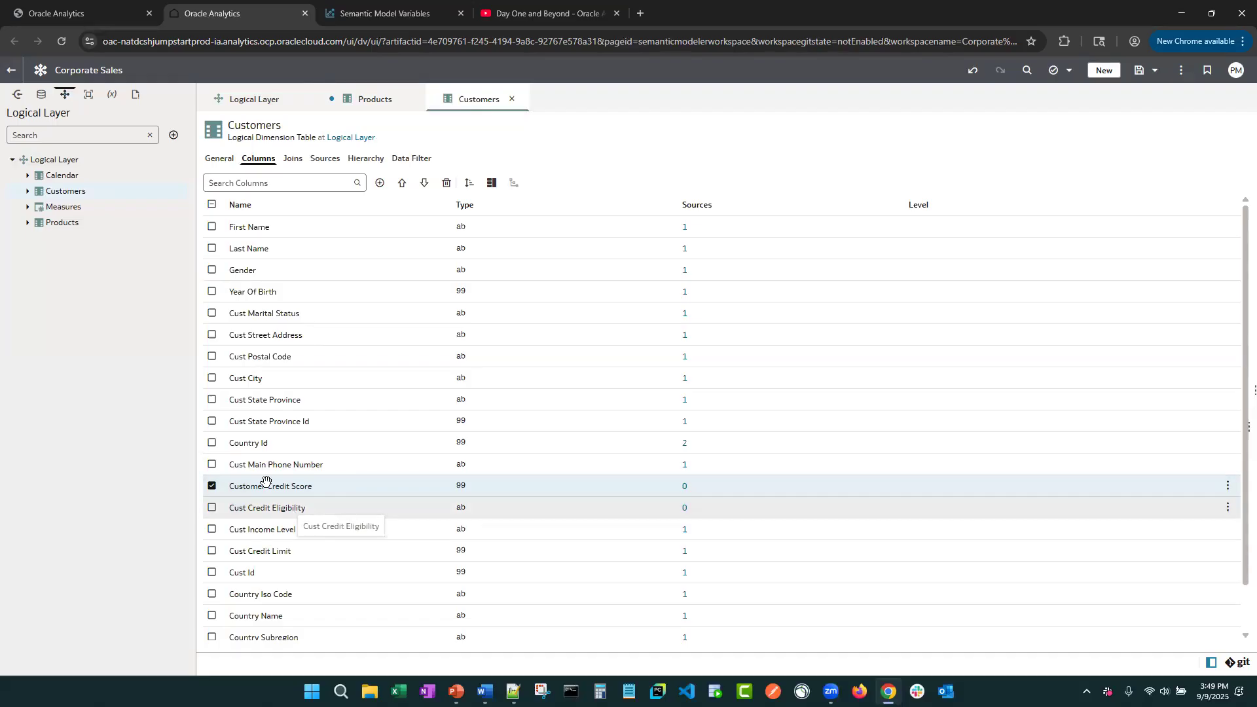
Step: Inspect the vMinCreditScore variable in the Static initialization block and return to the Customers table
left_click(114, 94)
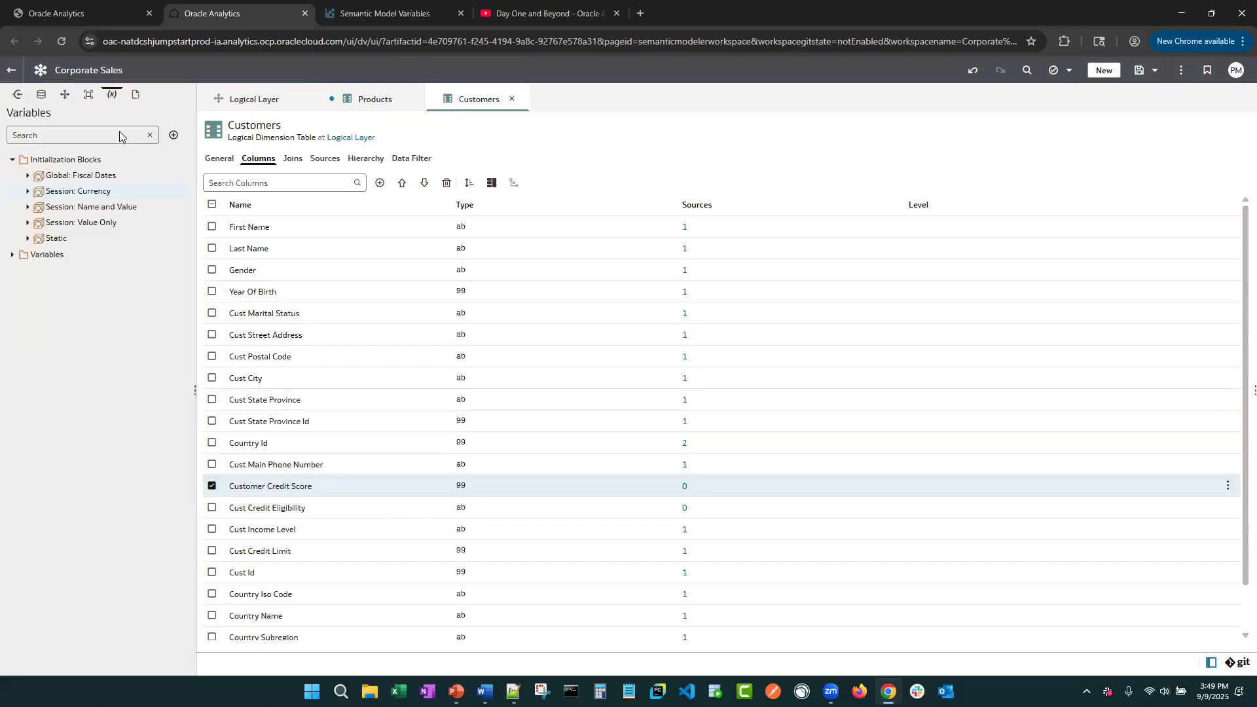
left_click(26, 240)
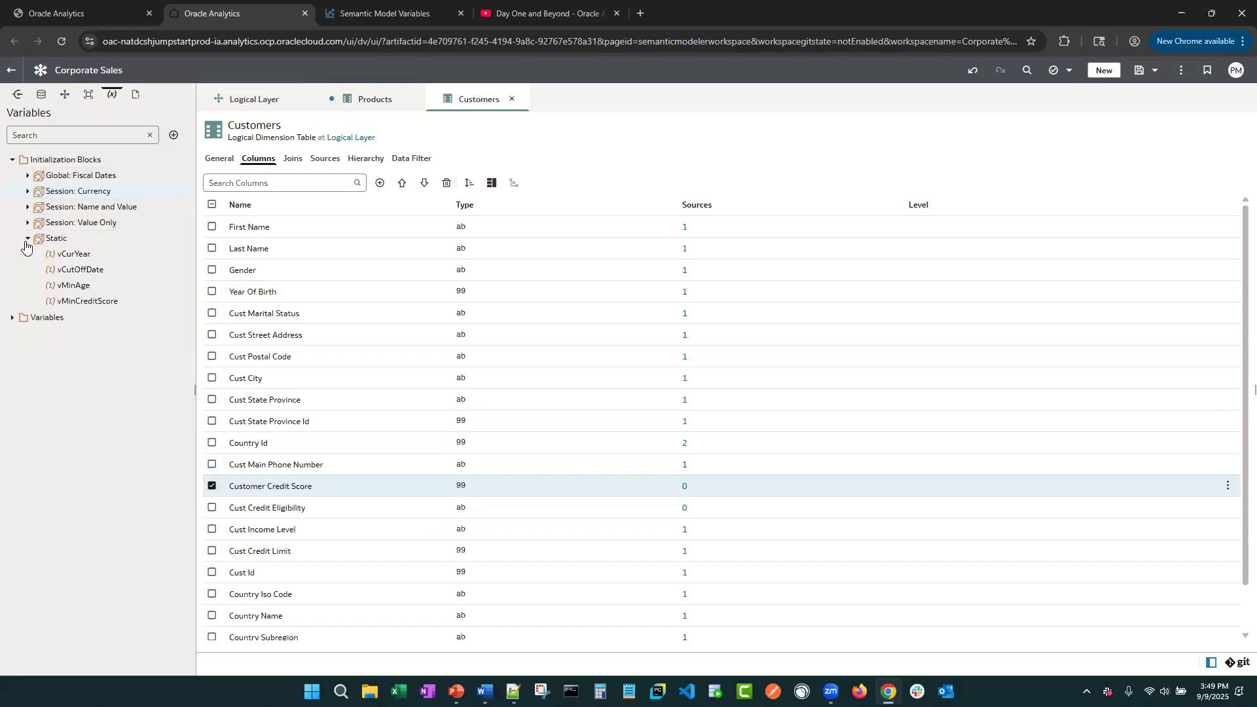
double_click(78, 302)
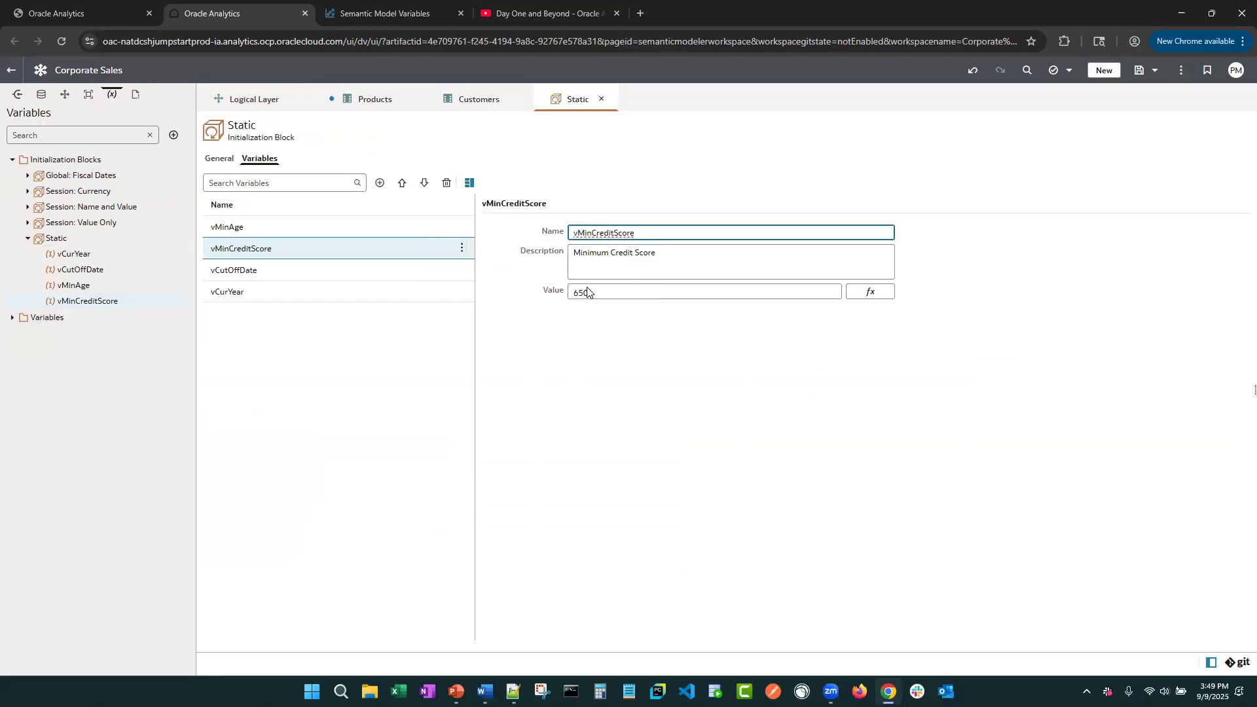
left_click(477, 100)
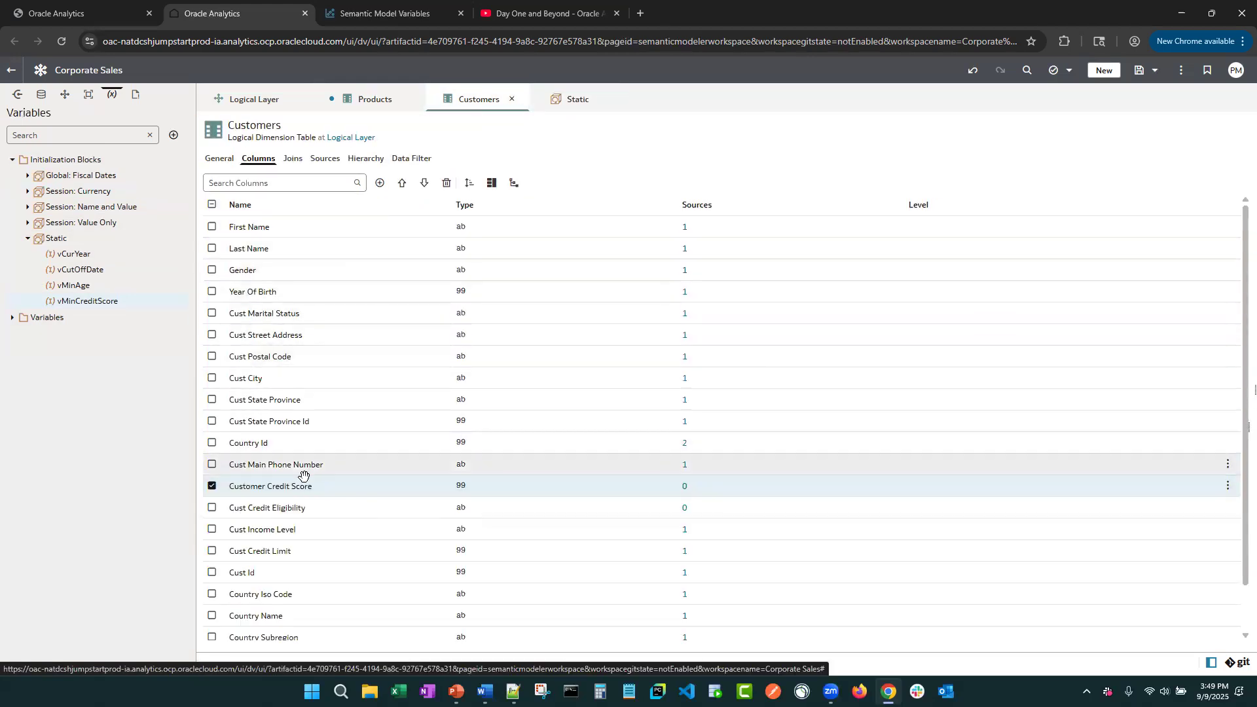
Step: View the Cust Credit Eligibility column's details and open its logical expression in the Expression Editor
left_click(275, 510)
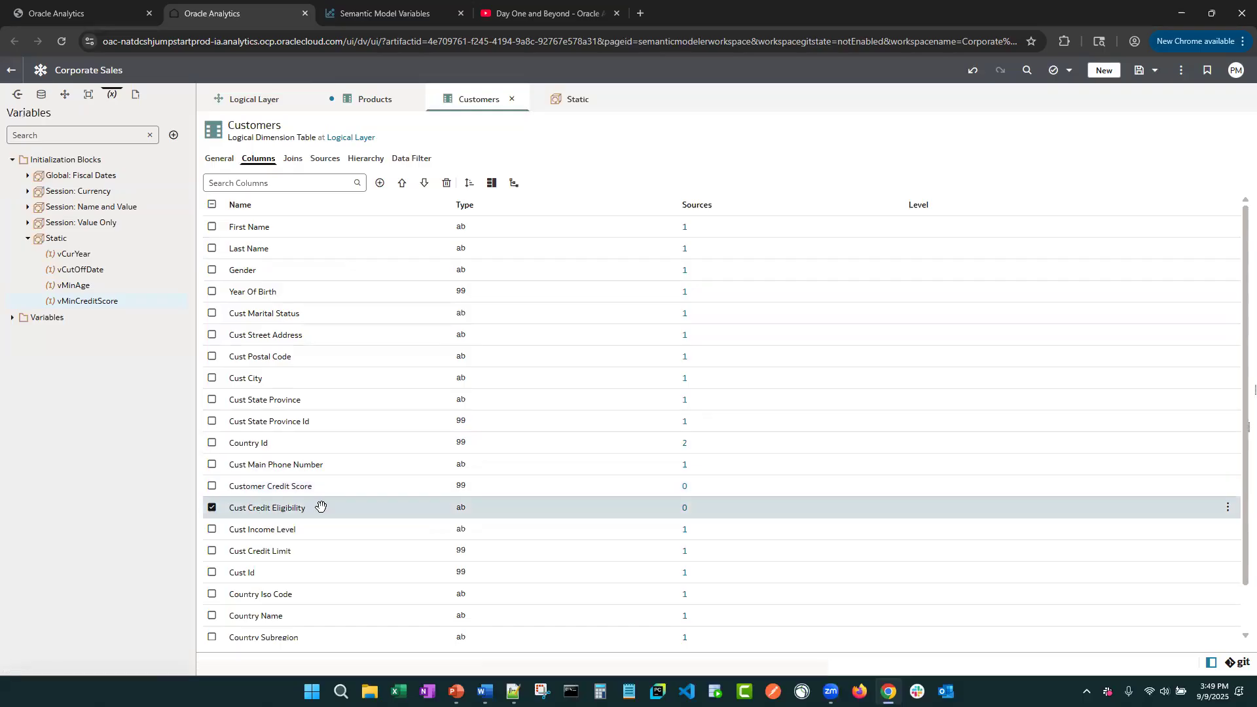
left_click(491, 185)
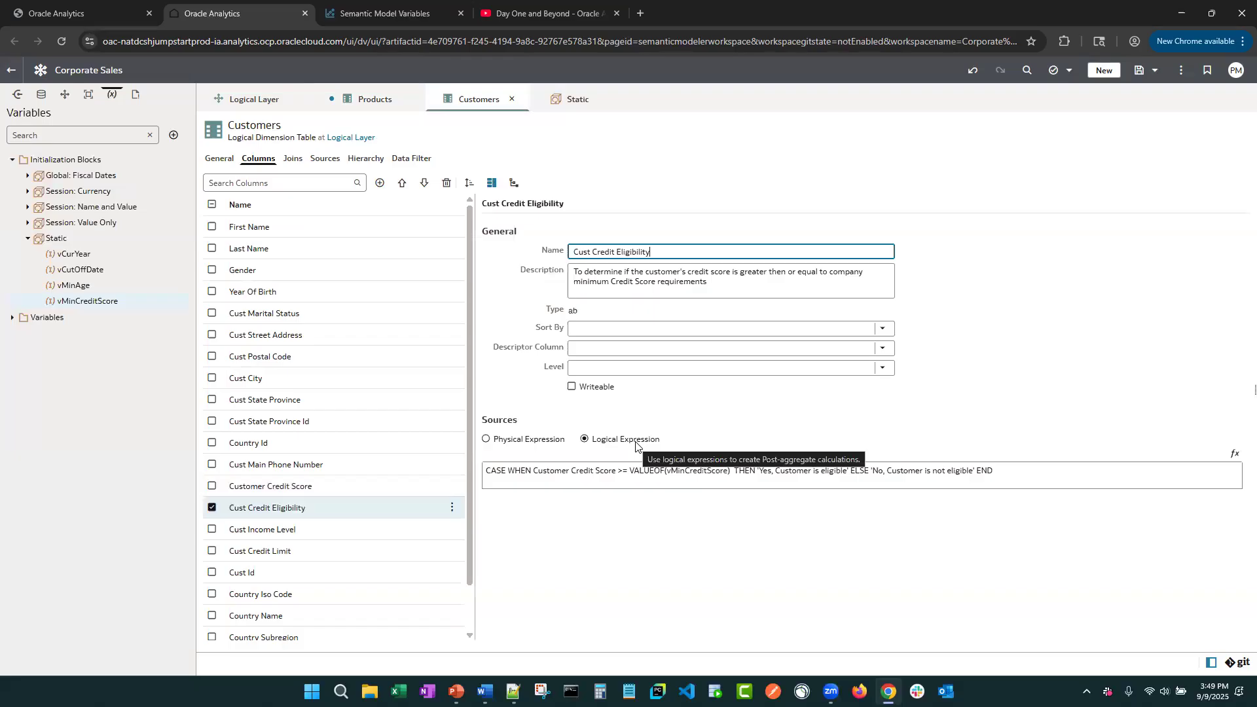
left_click(1235, 454)
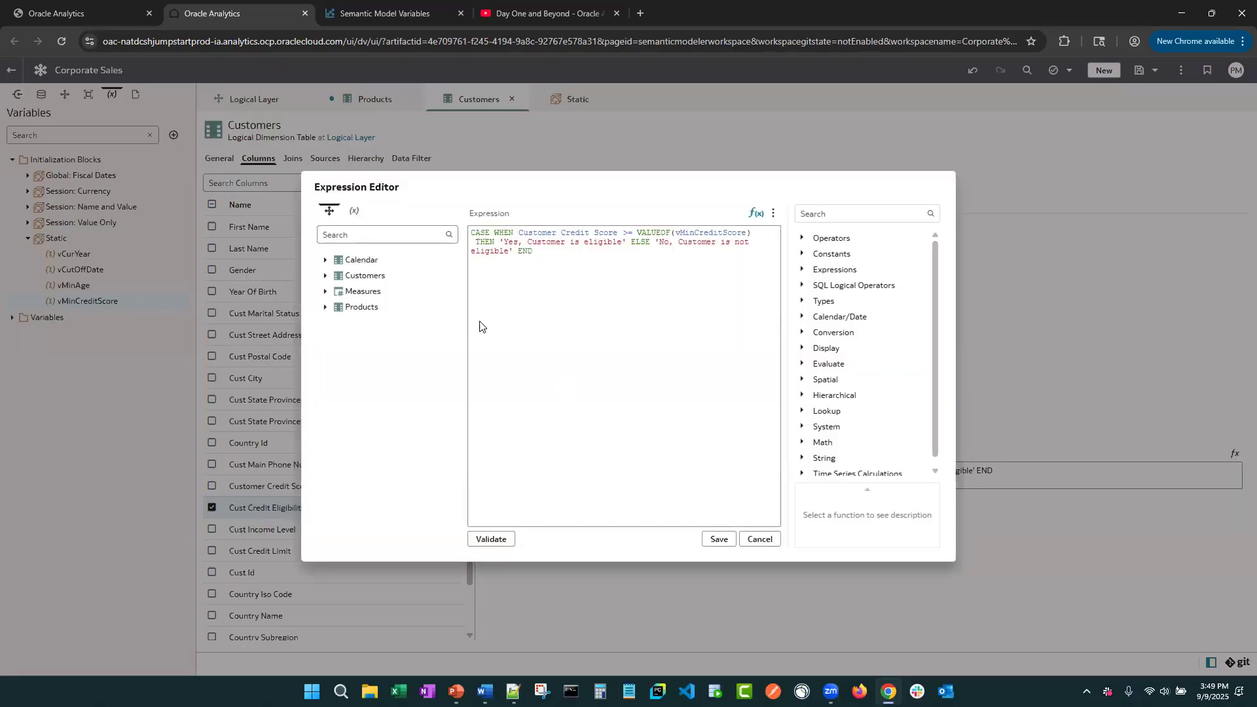
Step: Move the WHEN clause two lines below CASE and locate Customer Credit Score among the Customers columns for the >= comparison
left_click(495, 233)
key("Return")
key("Return")
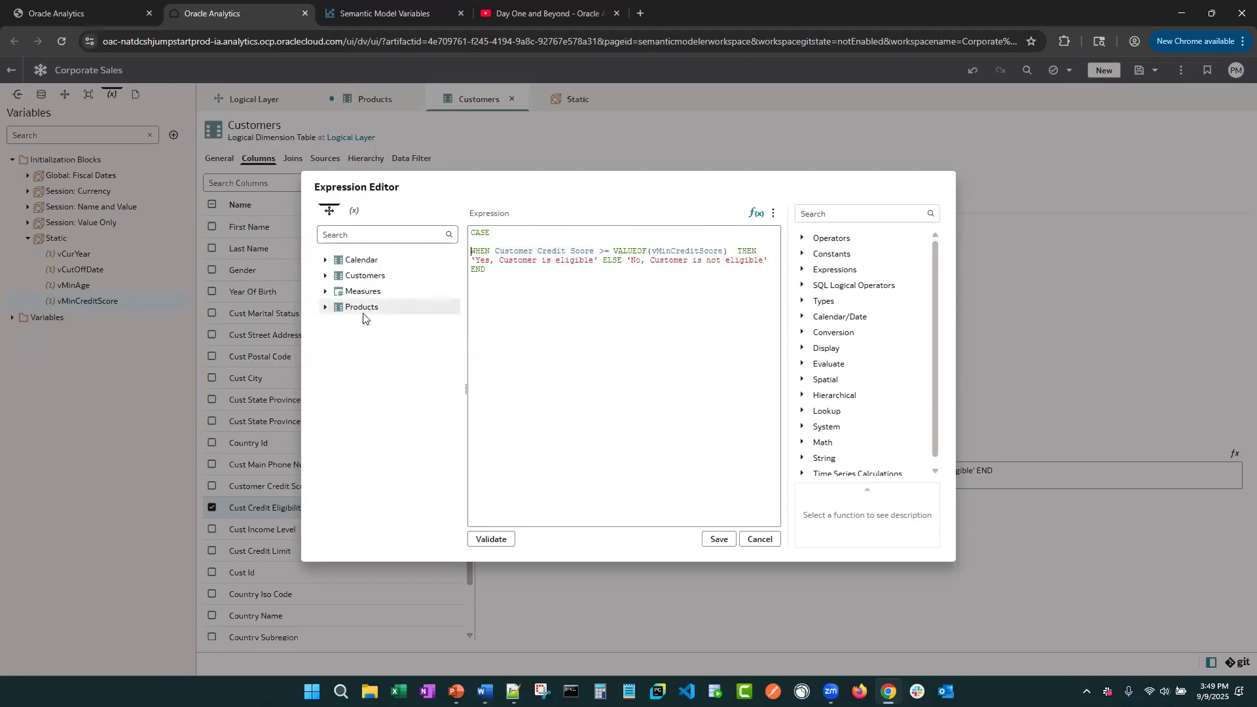
left_click(325, 276)
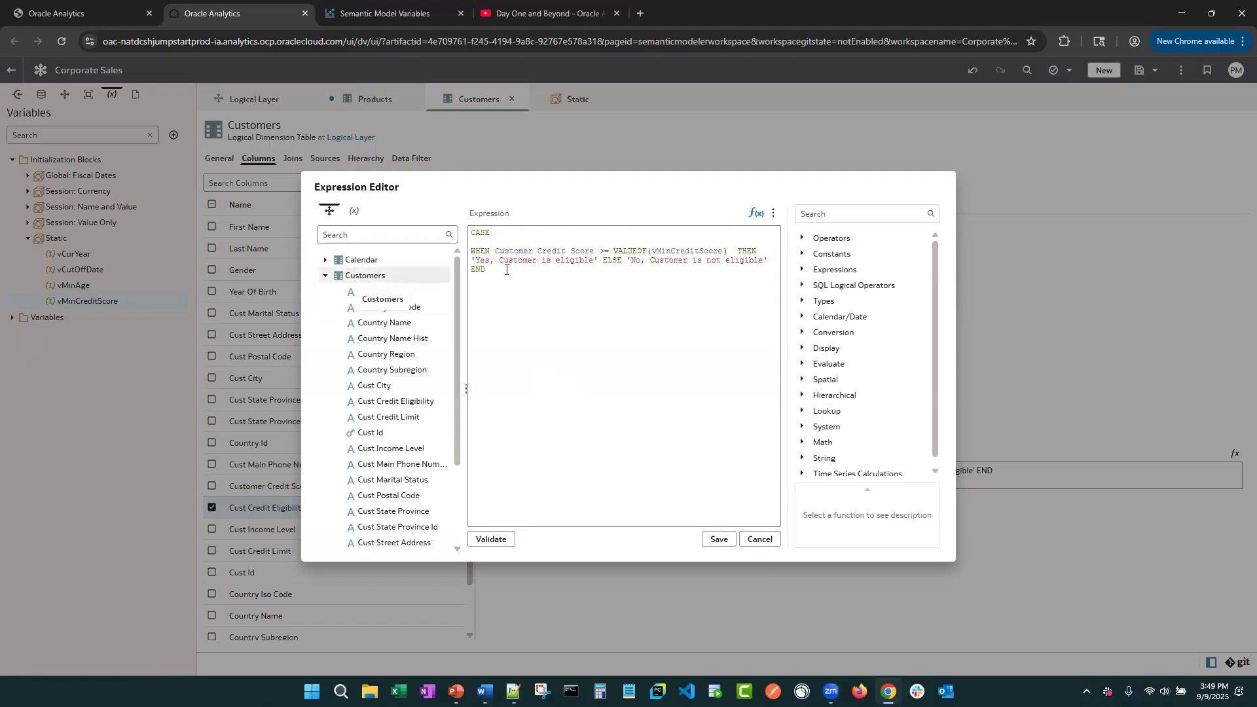
scroll(407, 335, "down", 4)
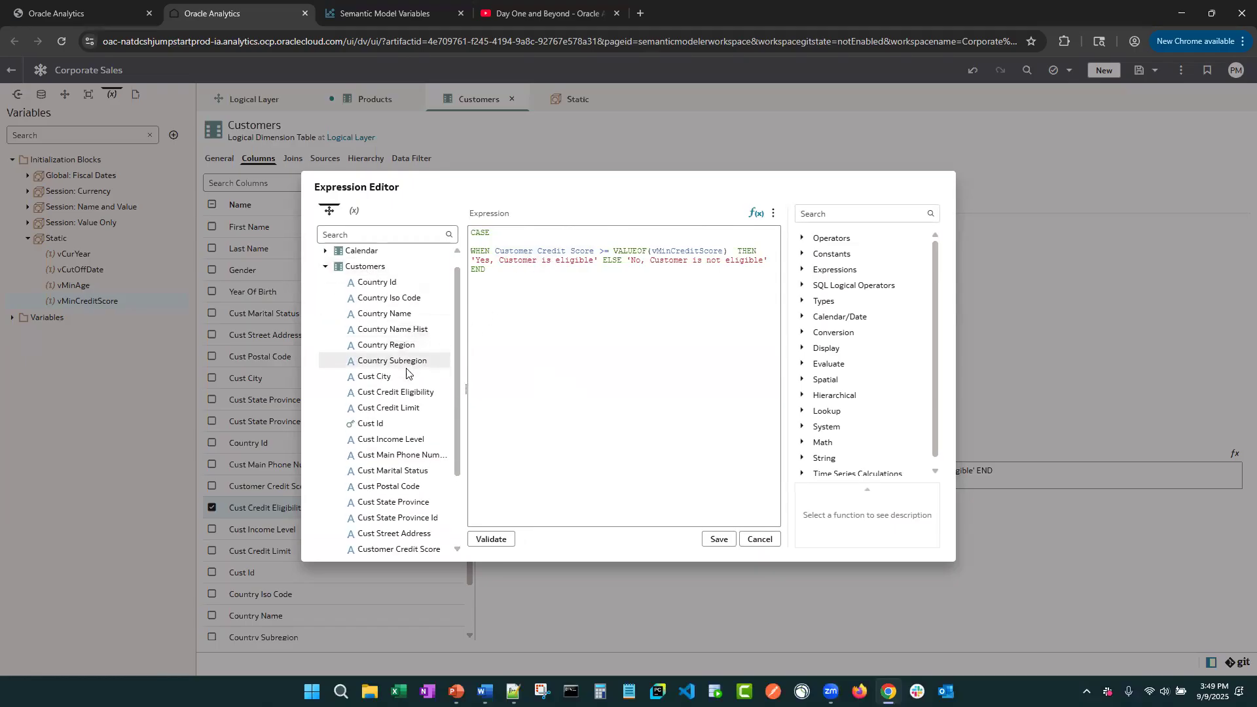
scroll(407, 372, "up", 2)
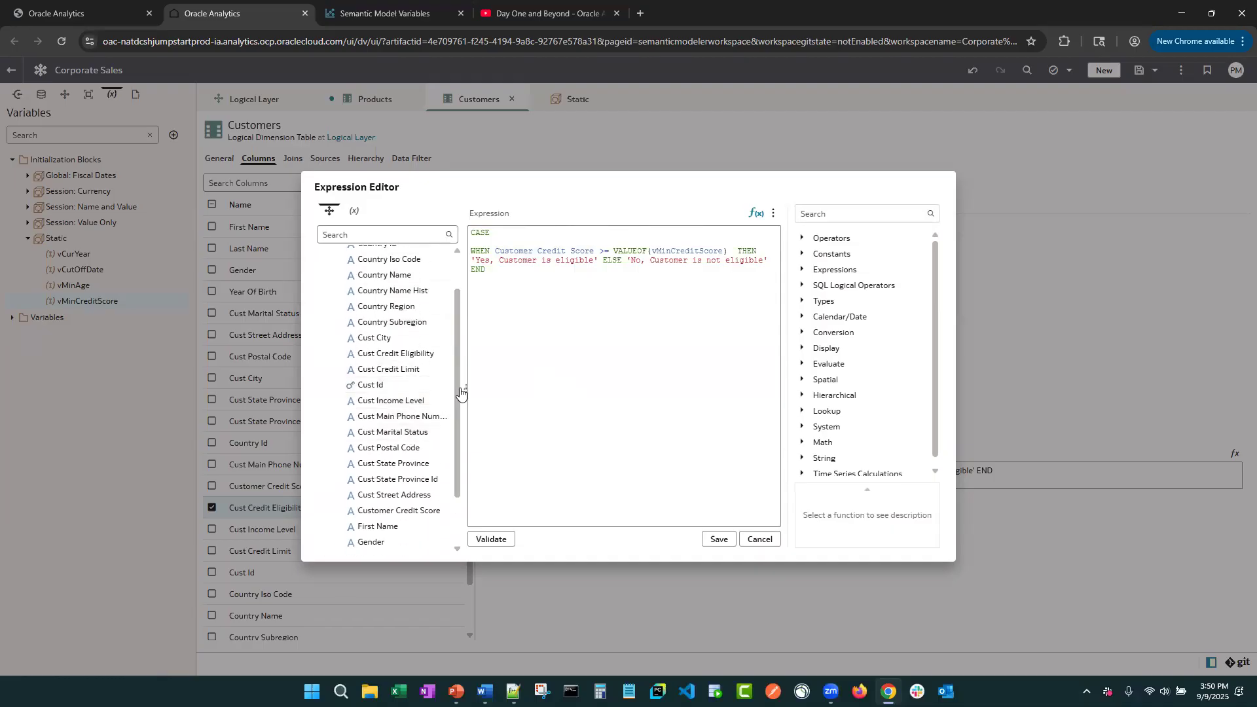
mouse_move(462, 362)
left_mouse_down()
mouse_move(457, 328)
mouse_move(453, 373)
mouse_move(455, 360)
left_mouse_up()
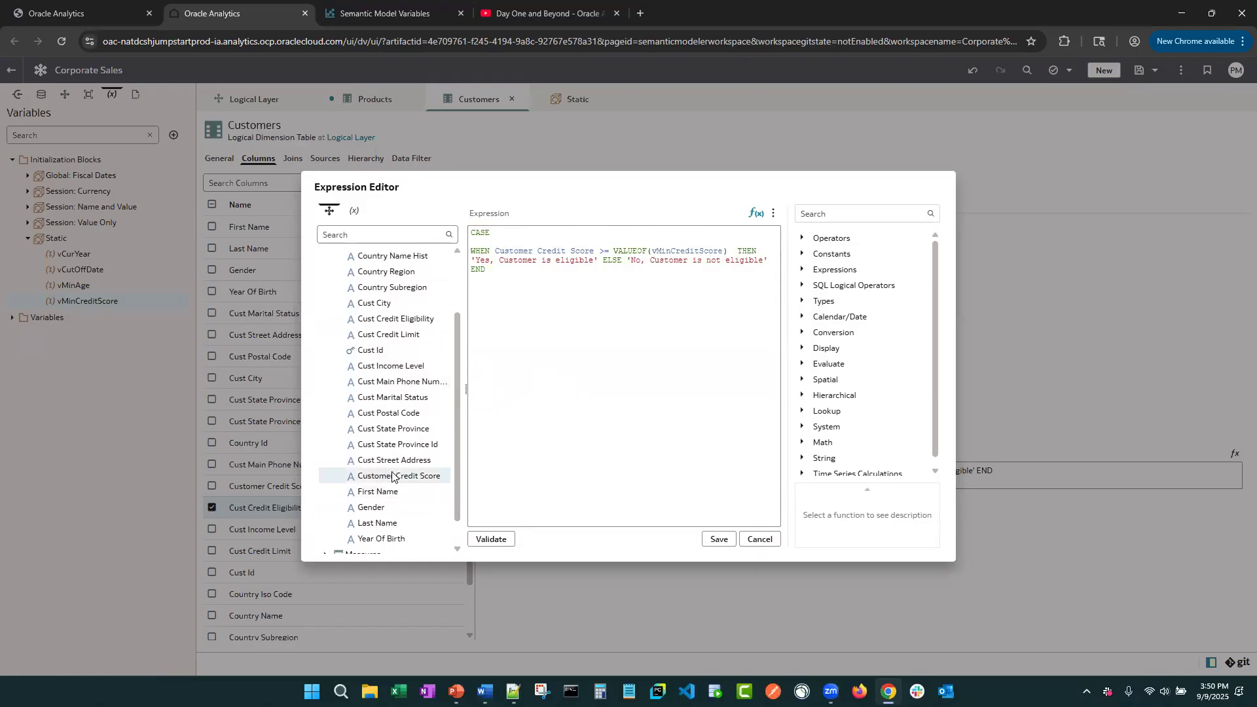
left_click(602, 251)
type(">")
Step: Try replacing VALUEOF(vMinCreditScore) by reinserting the vMinCreditScore variable, review the THEN and ELSE texts, and discard the expression edits
left_click_drag(731, 251, 614, 252)
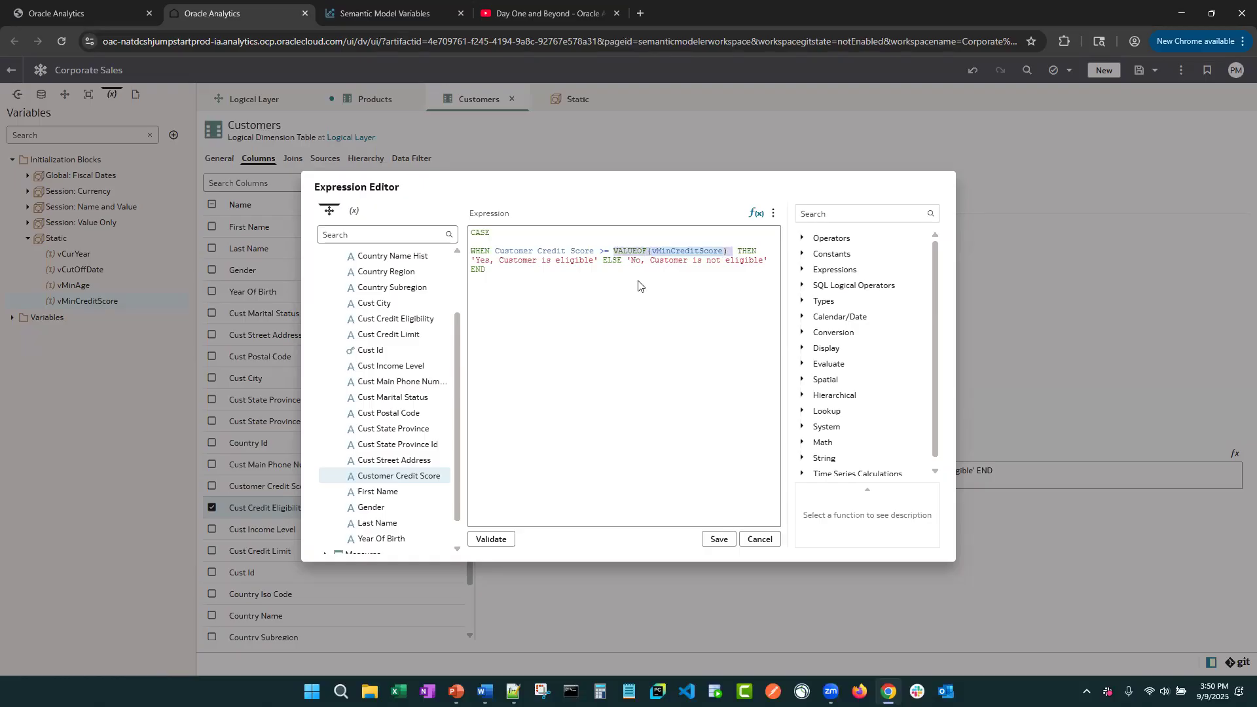
key("BackSpace")
left_click(355, 212)
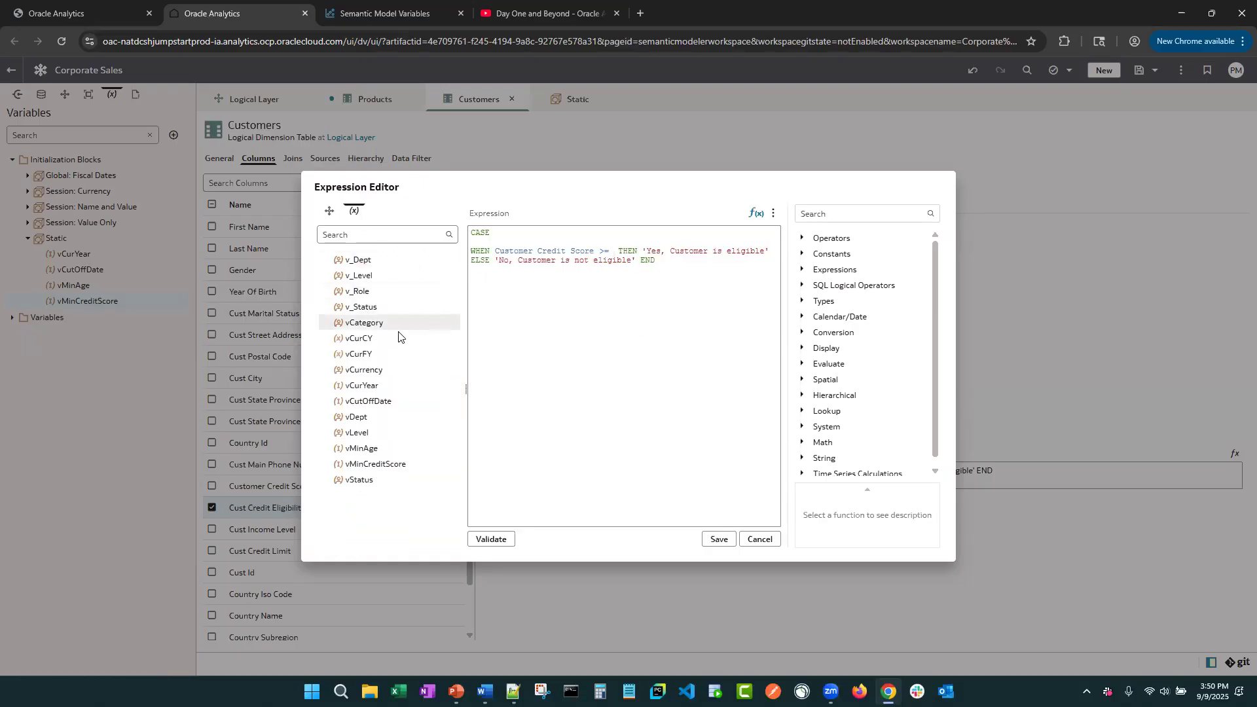
left_click_drag(373, 465, 731, 251)
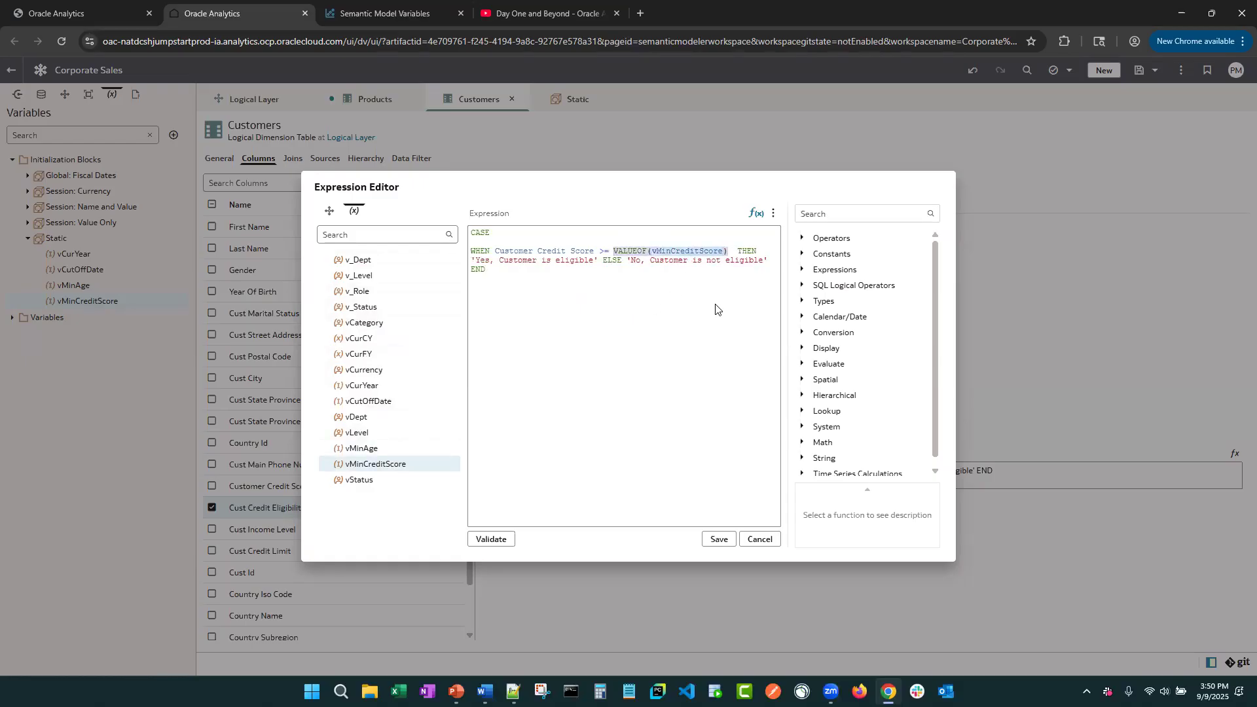
double_click(741, 250)
left_click_drag(470, 260, 724, 260)
left_click(653, 329)
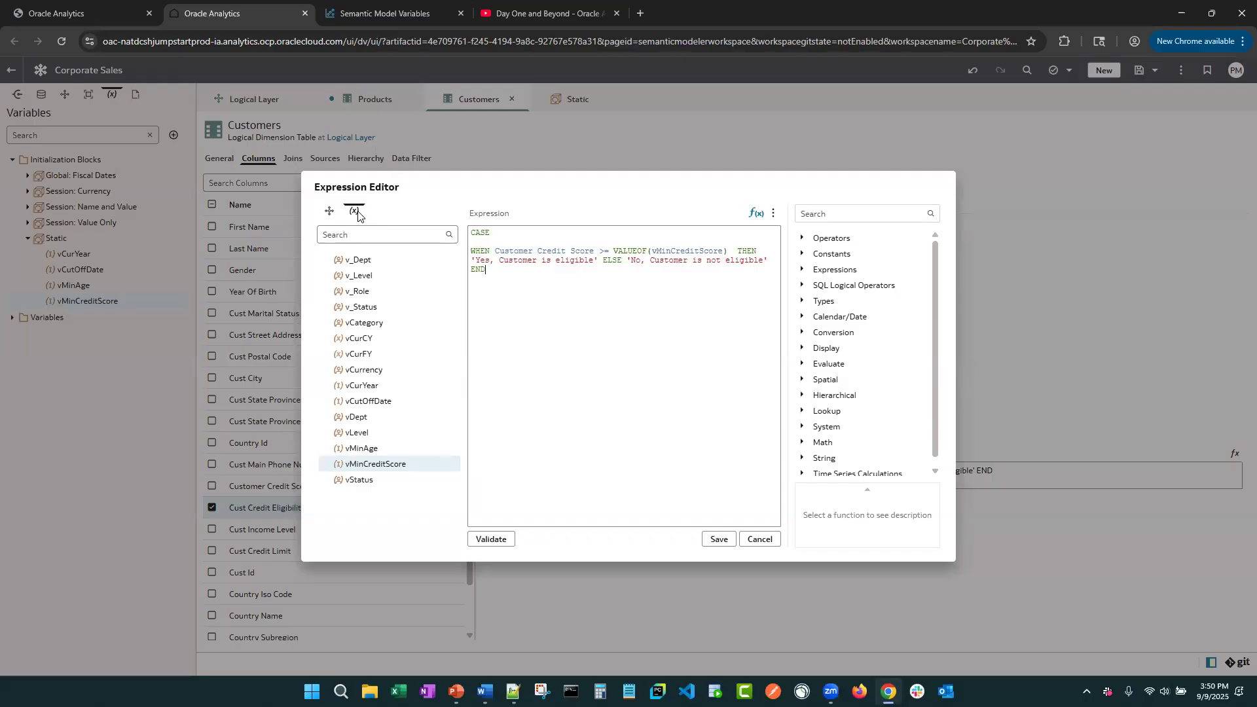
left_click(758, 540)
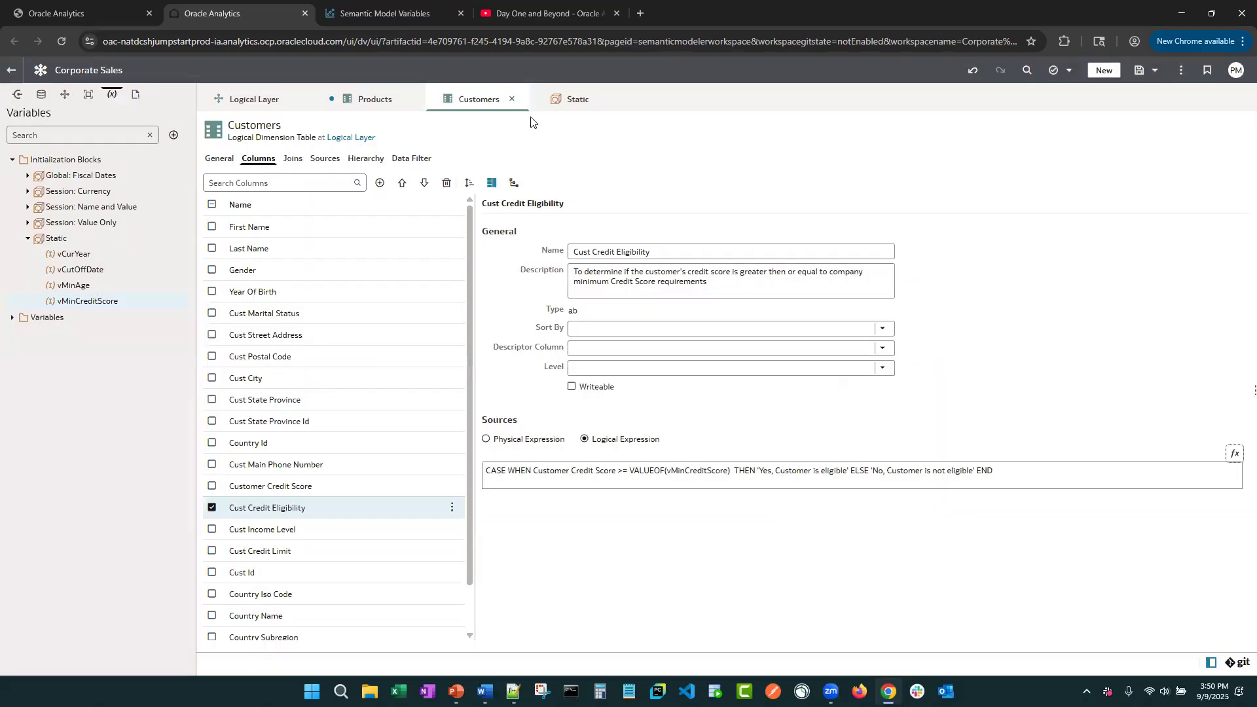
Step: Close the Customers and Products tables, saving the Products changes, and show the Physical Layer
left_click(517, 102)
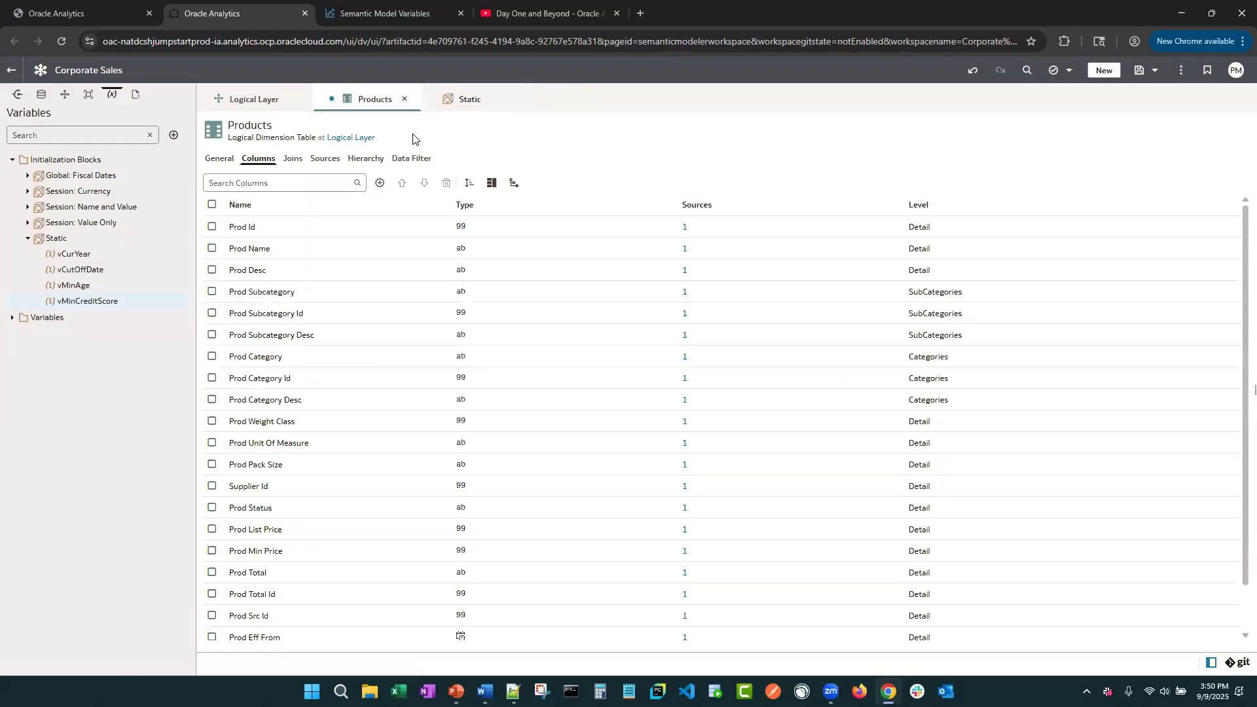
left_click(404, 99)
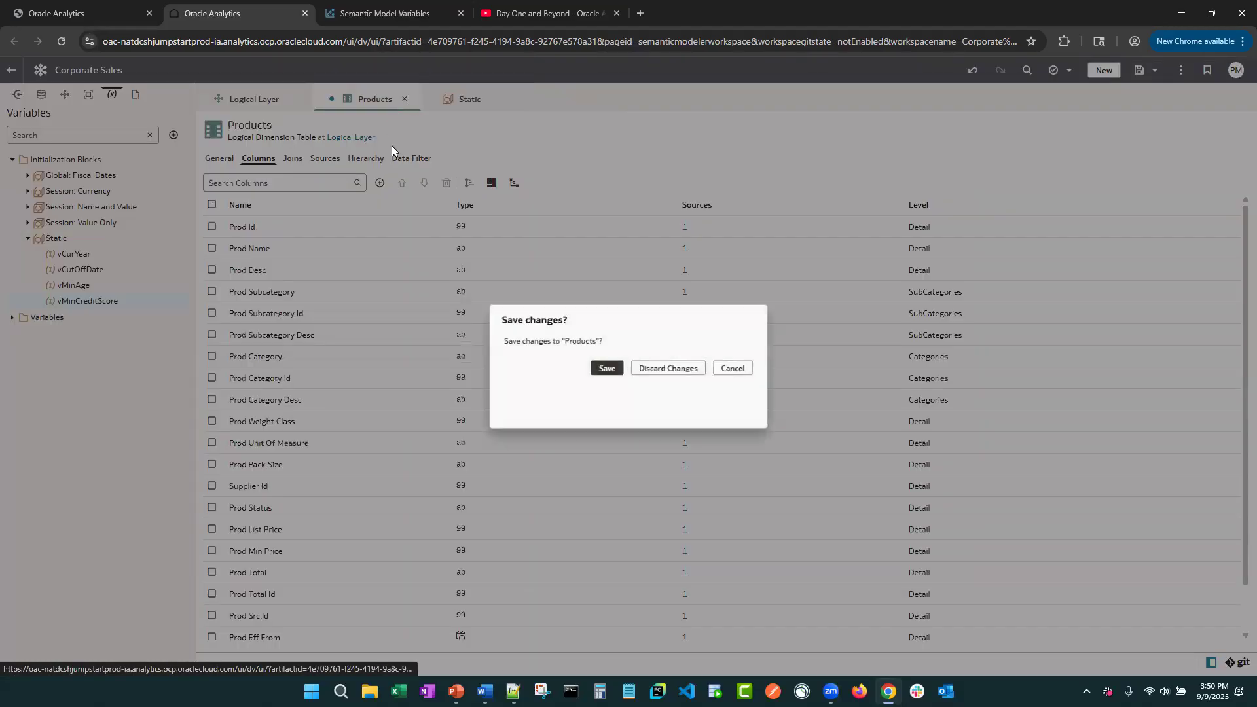
left_click(615, 369)
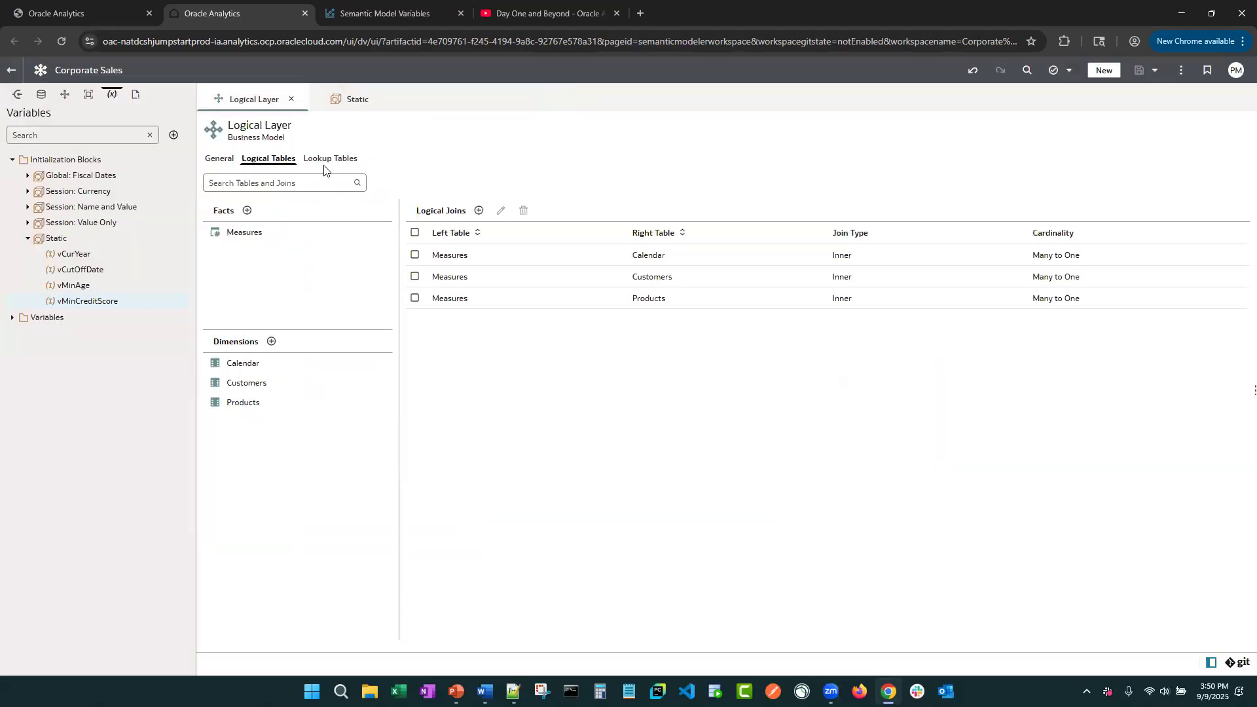
left_click(42, 94)
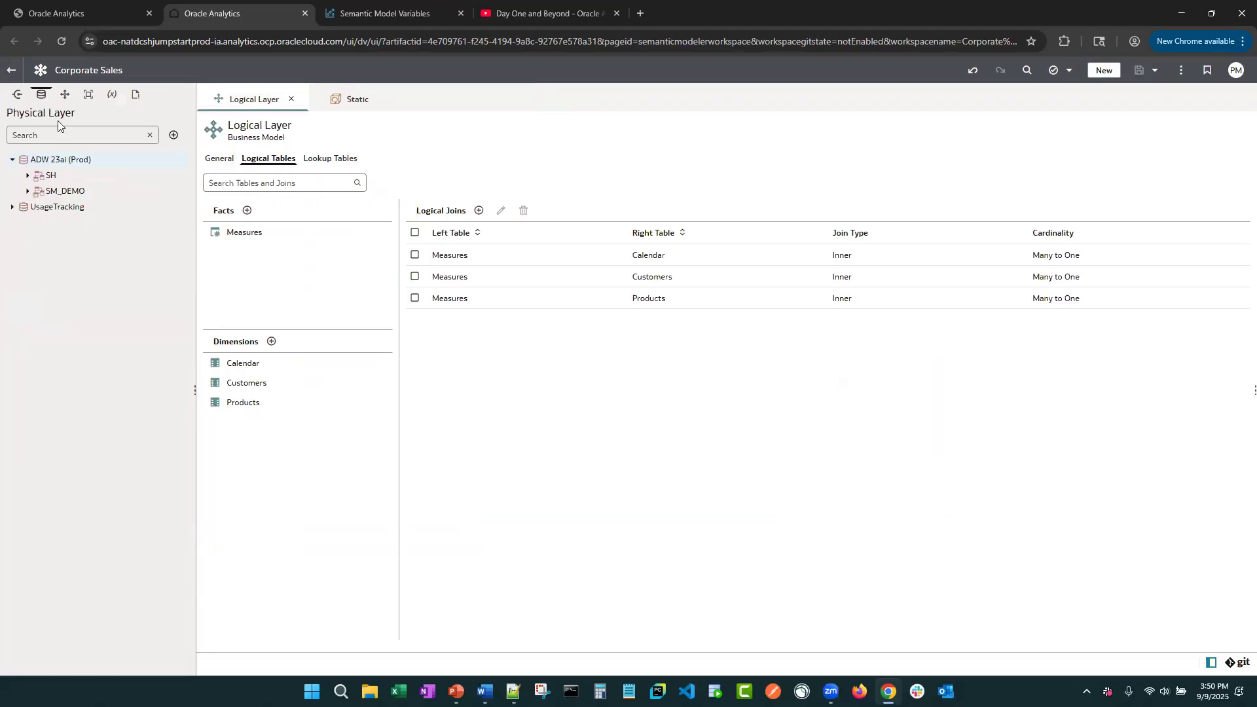
Step: Open the ADW 23ai (Prod) database to list its physical tables and joins, and close the Logical Layer and Static editors
double_click(73, 160)
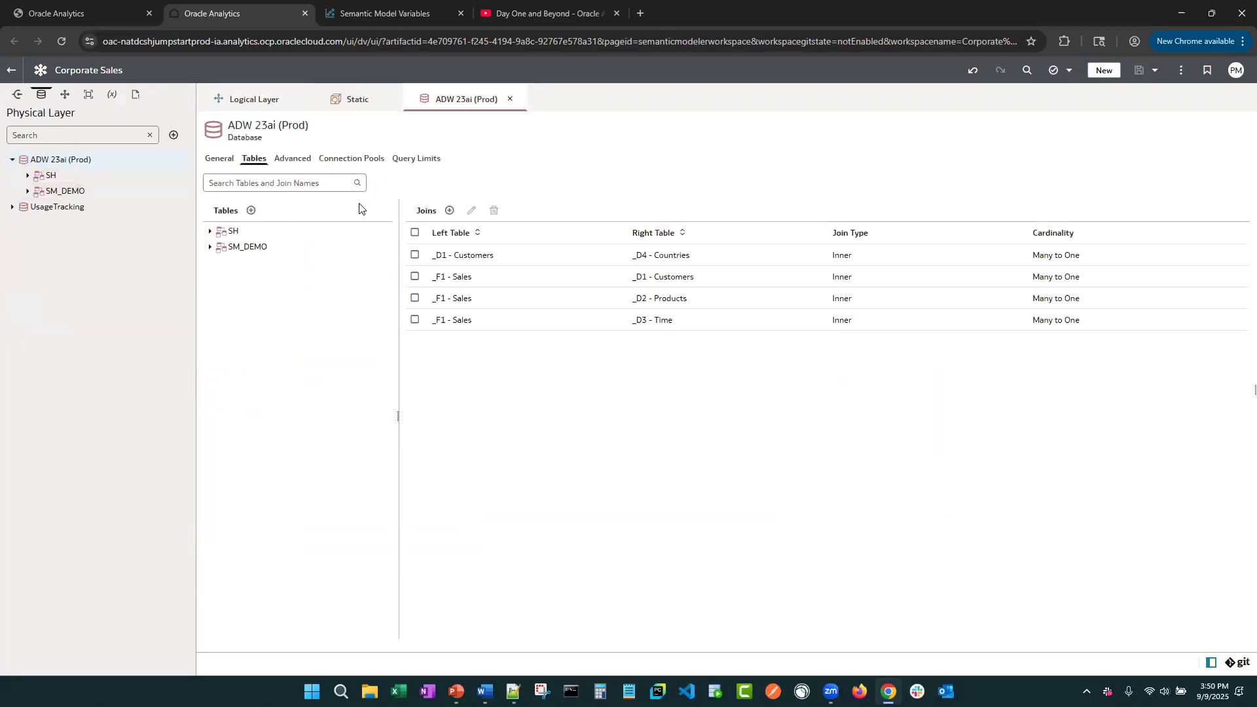
left_click(389, 98)
left_click(292, 100)
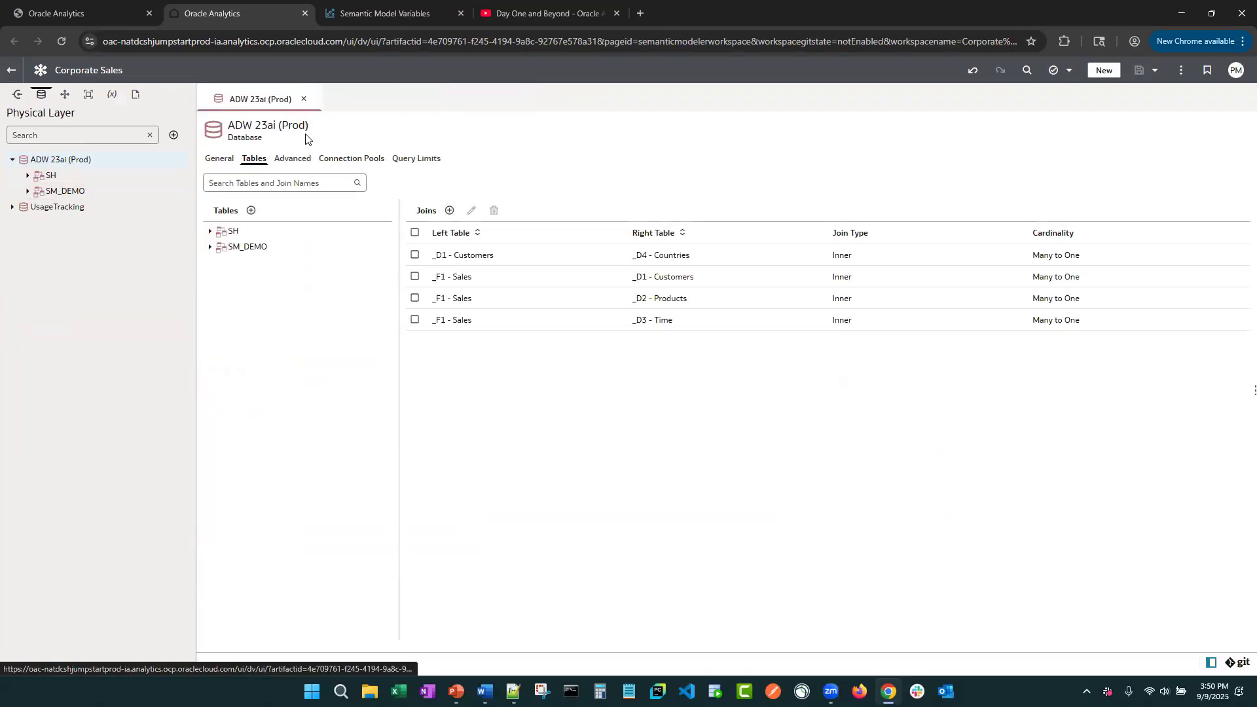
Step: Inspect the variables available to a join expression between _F1 - Sales and _D2 - Products, discard the join edit, and close the database
left_click(606, 305)
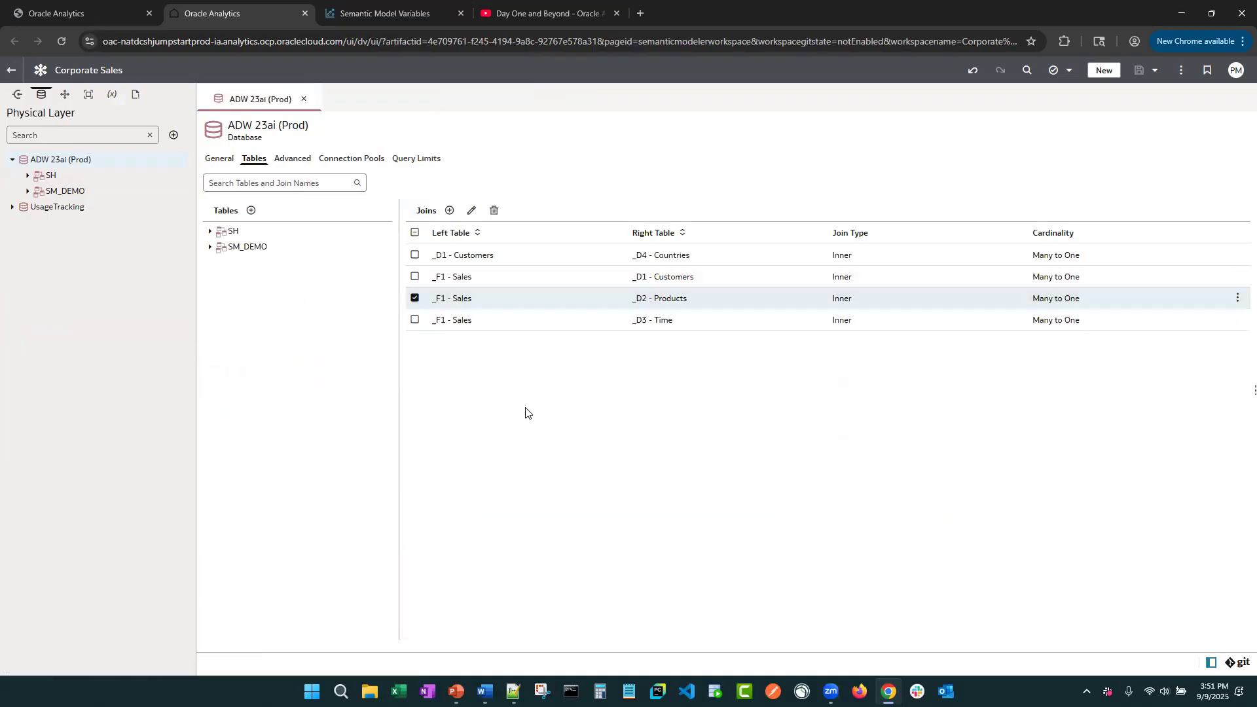
left_click(471, 210)
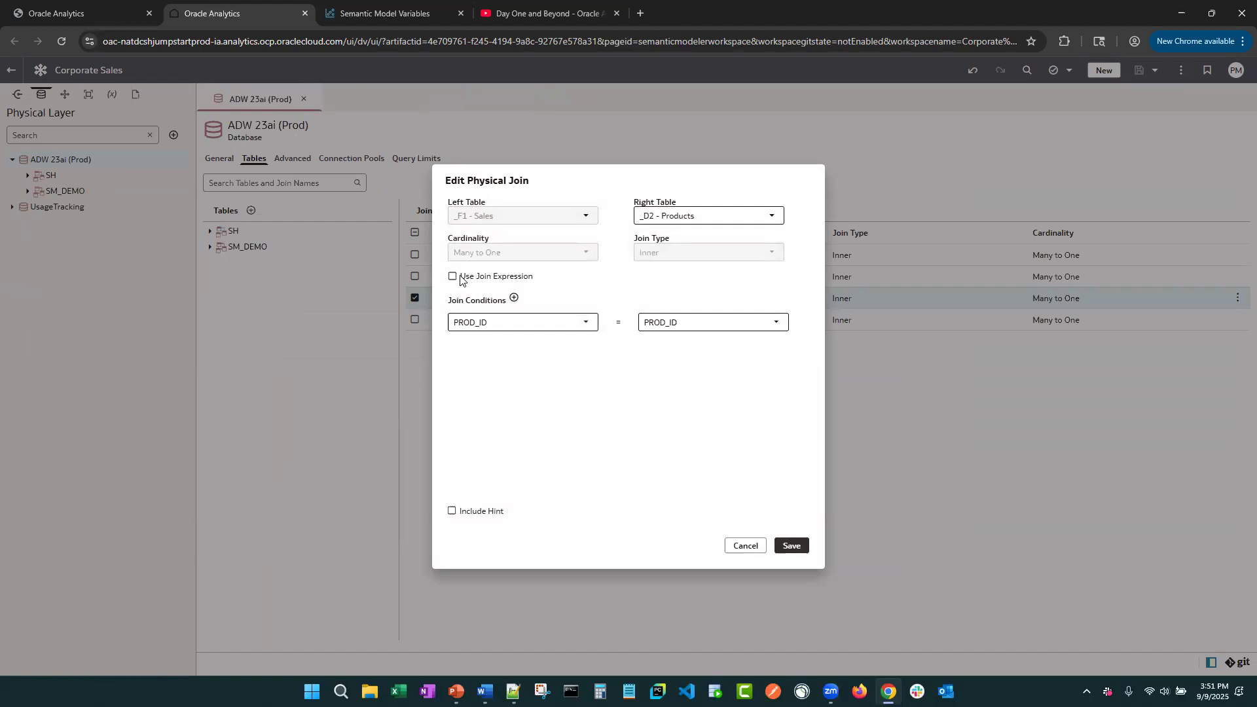
left_click(453, 276)
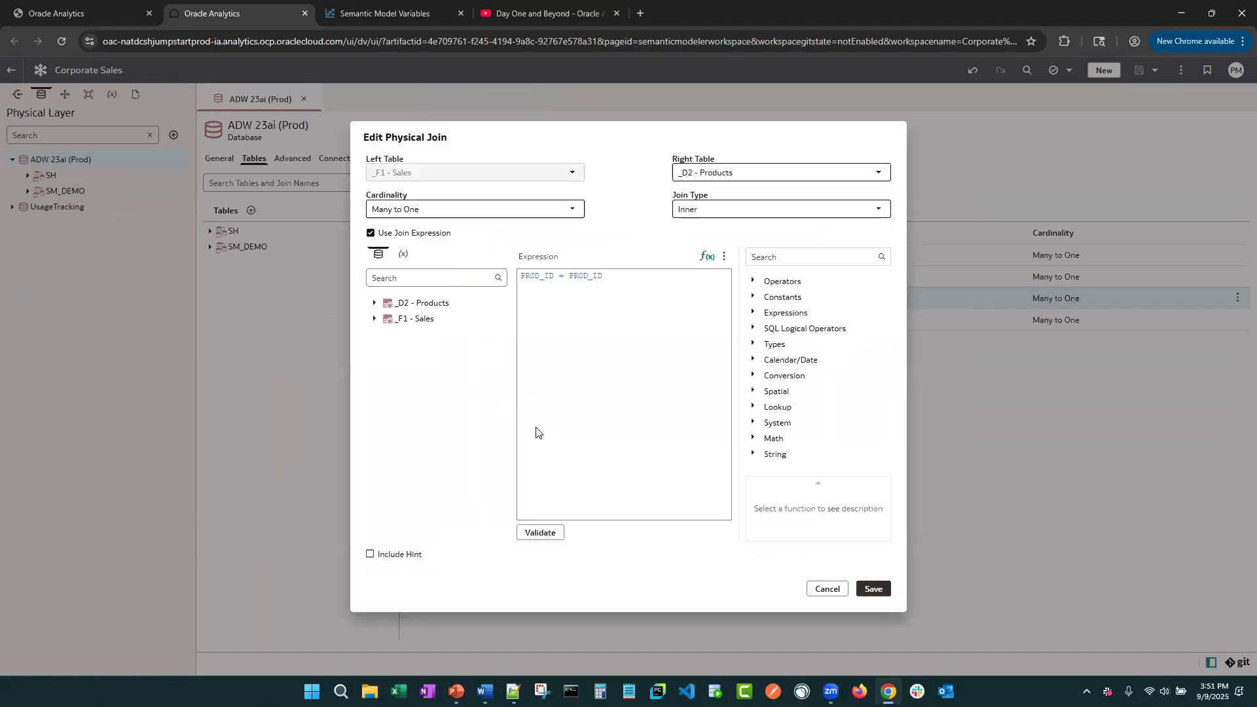
left_click(403, 255)
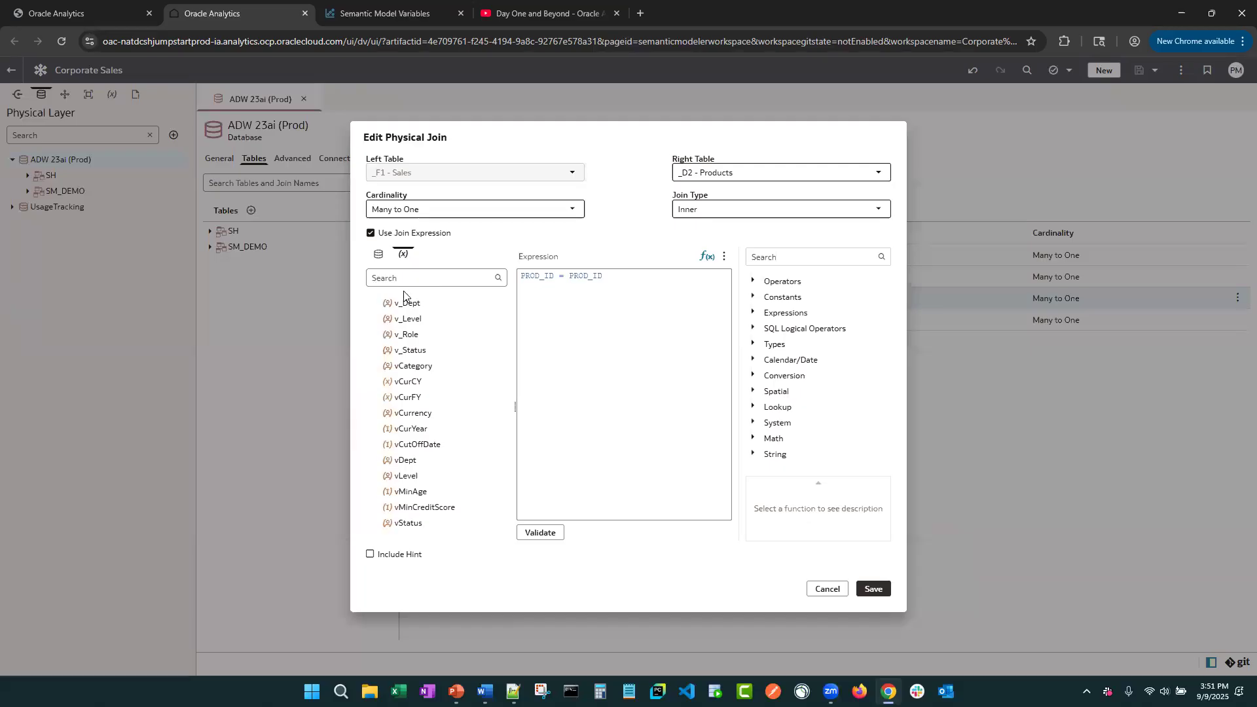
left_click(379, 256)
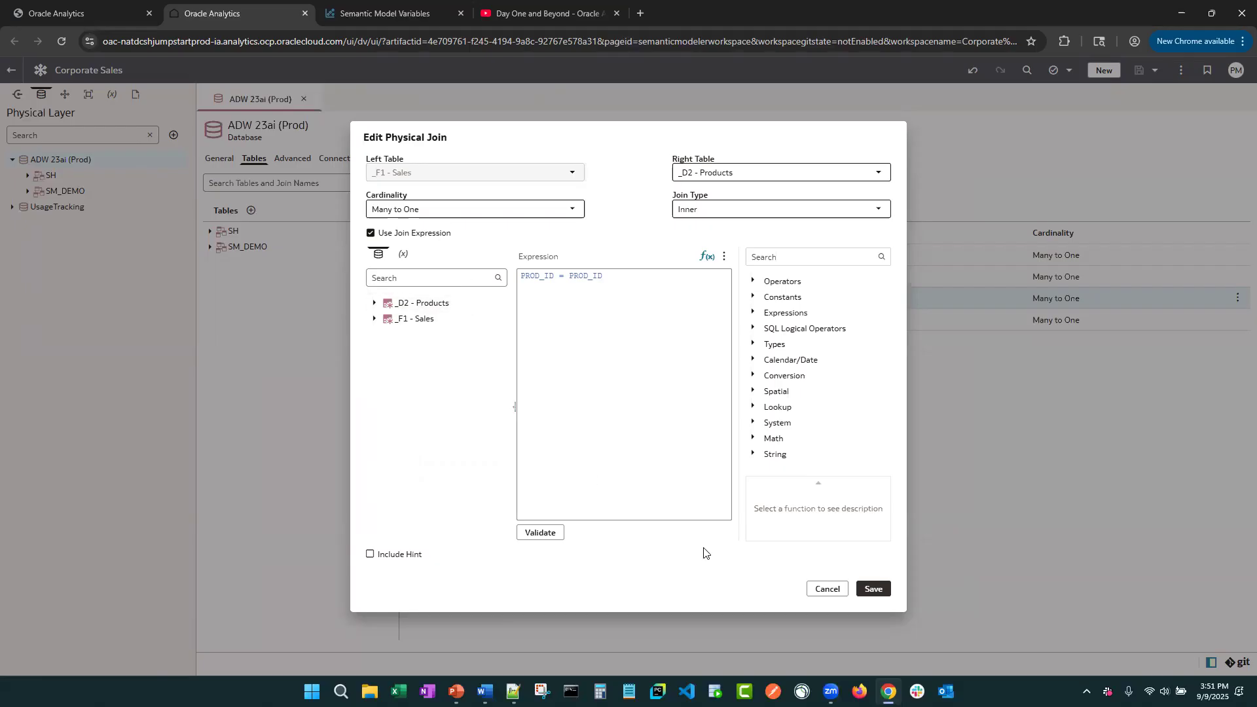
left_click(818, 591)
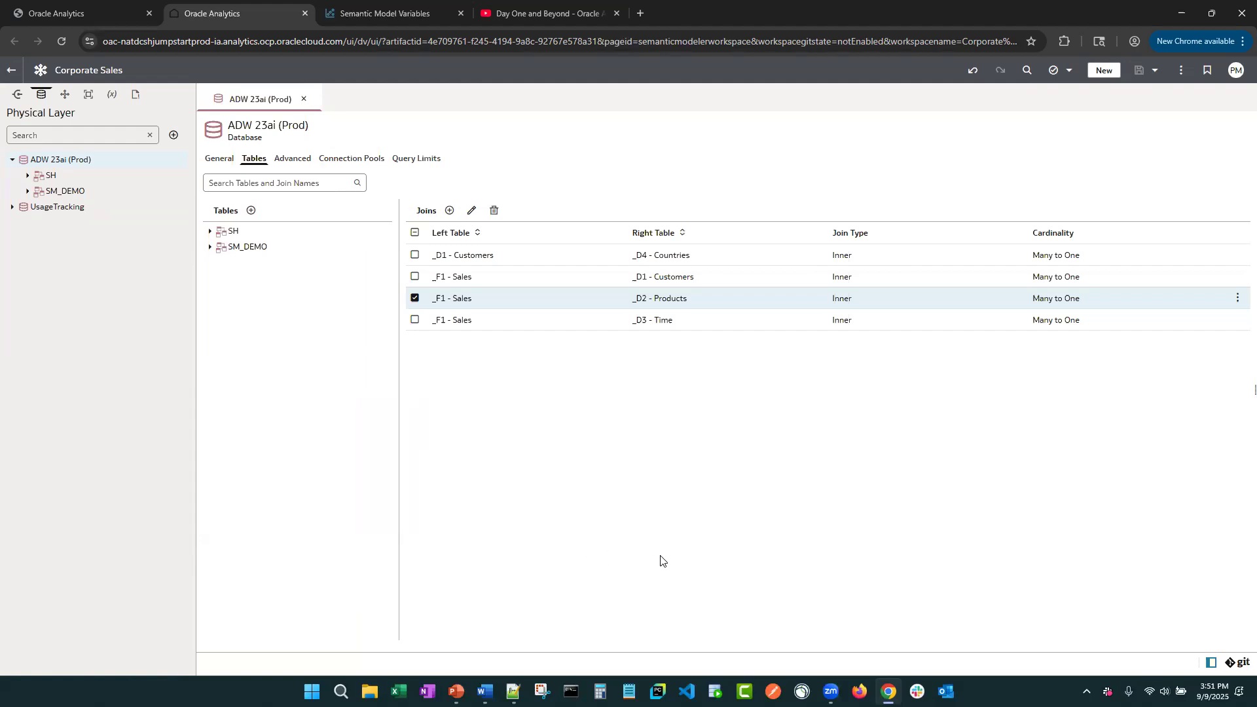
left_click(304, 99)
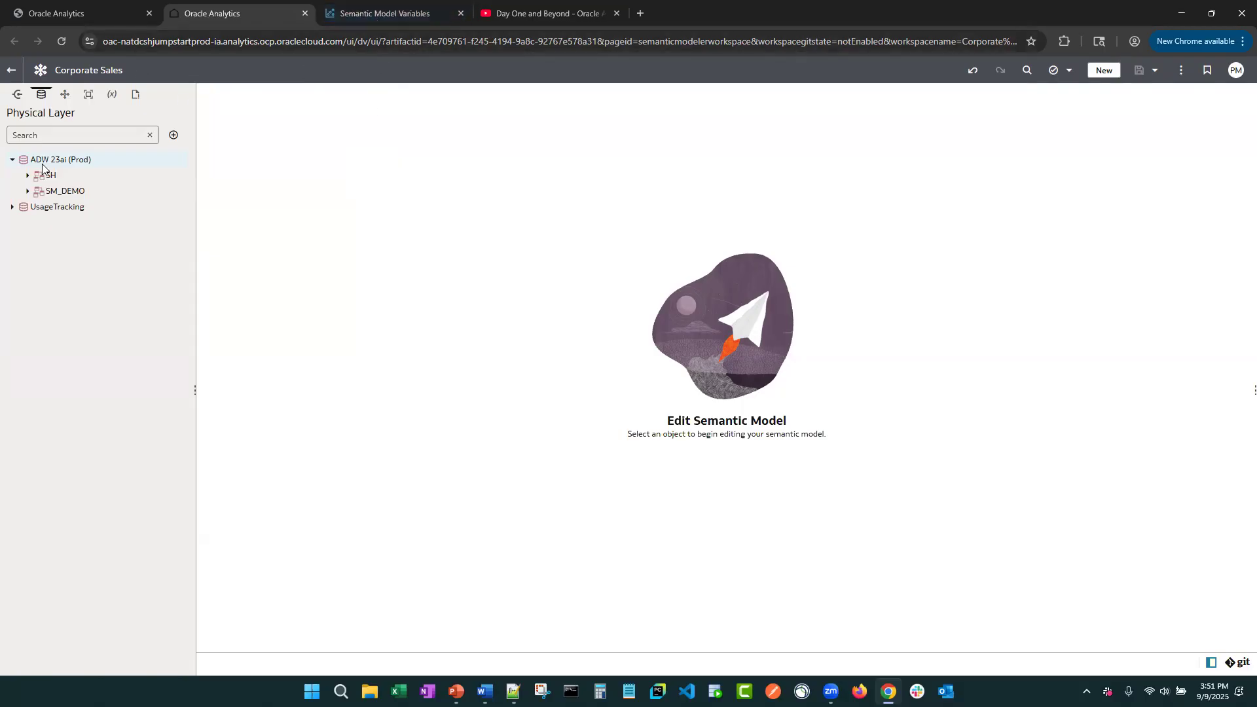
Step: Compare the static variables in the Semantic Model Variables workbook's Reference Guide with the variables of Corporate Sales' Static initialization block
left_click(376, 18)
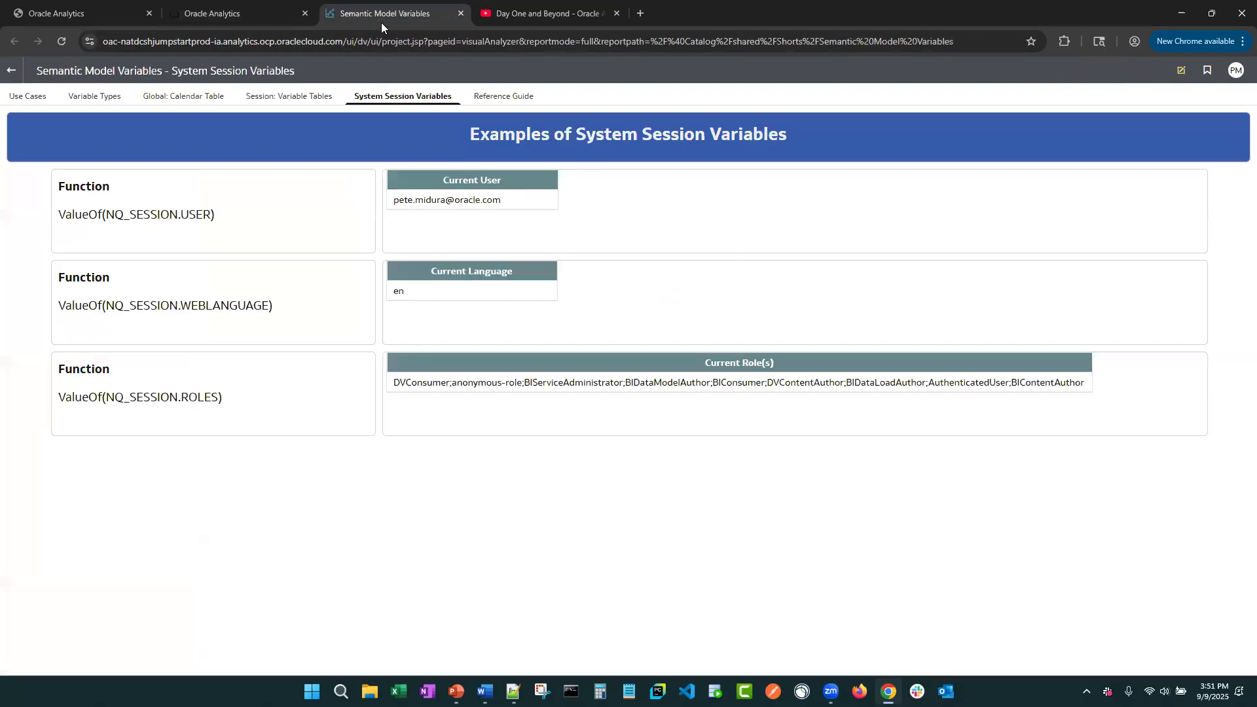
left_click(511, 98)
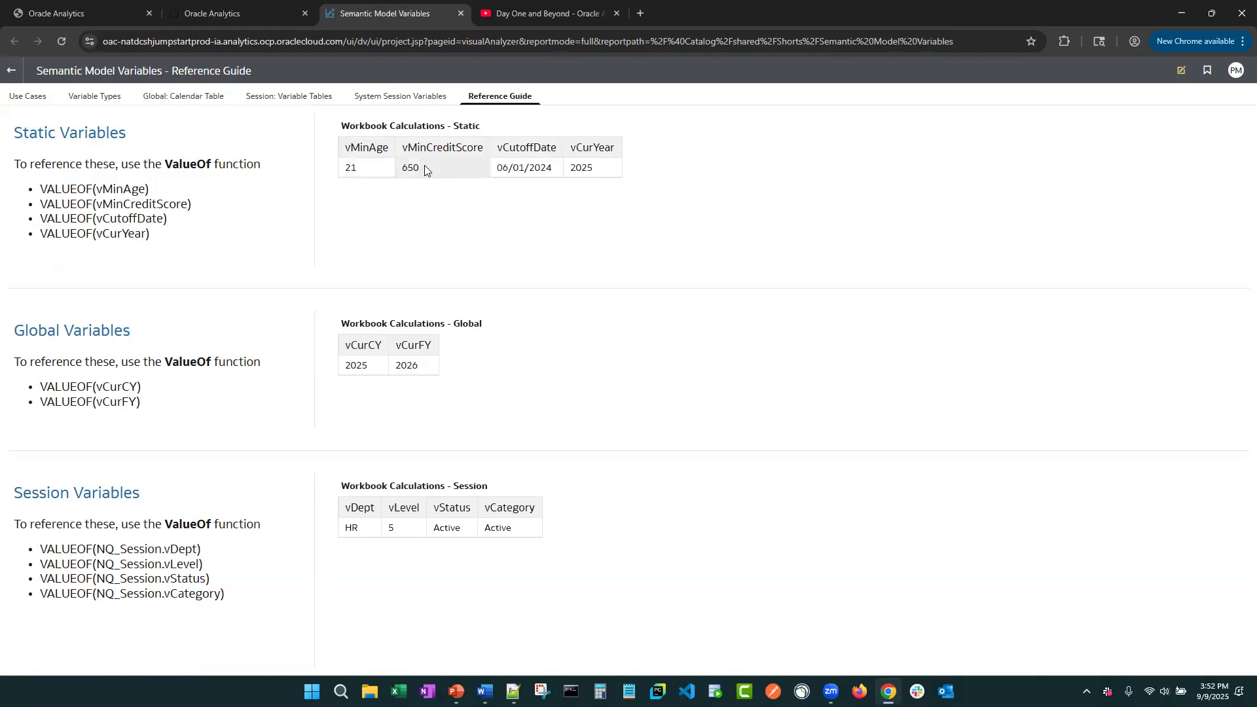
left_click(223, 13)
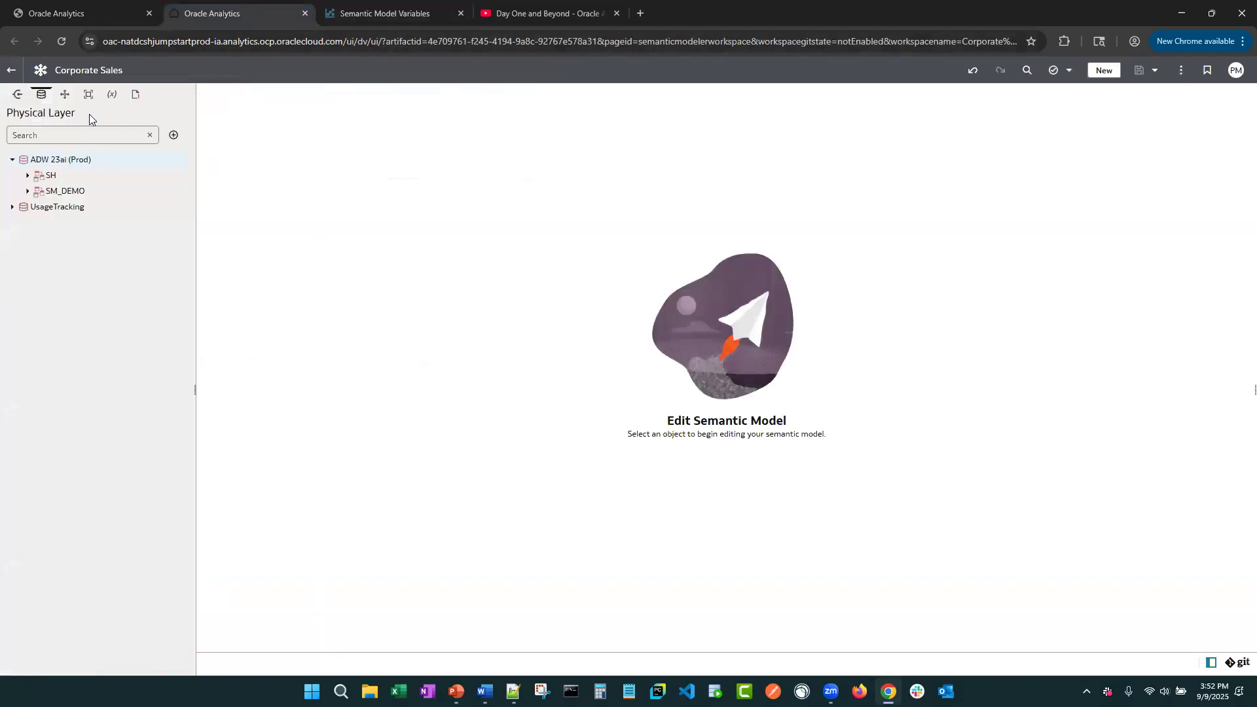
left_click(112, 93)
left_click(66, 240)
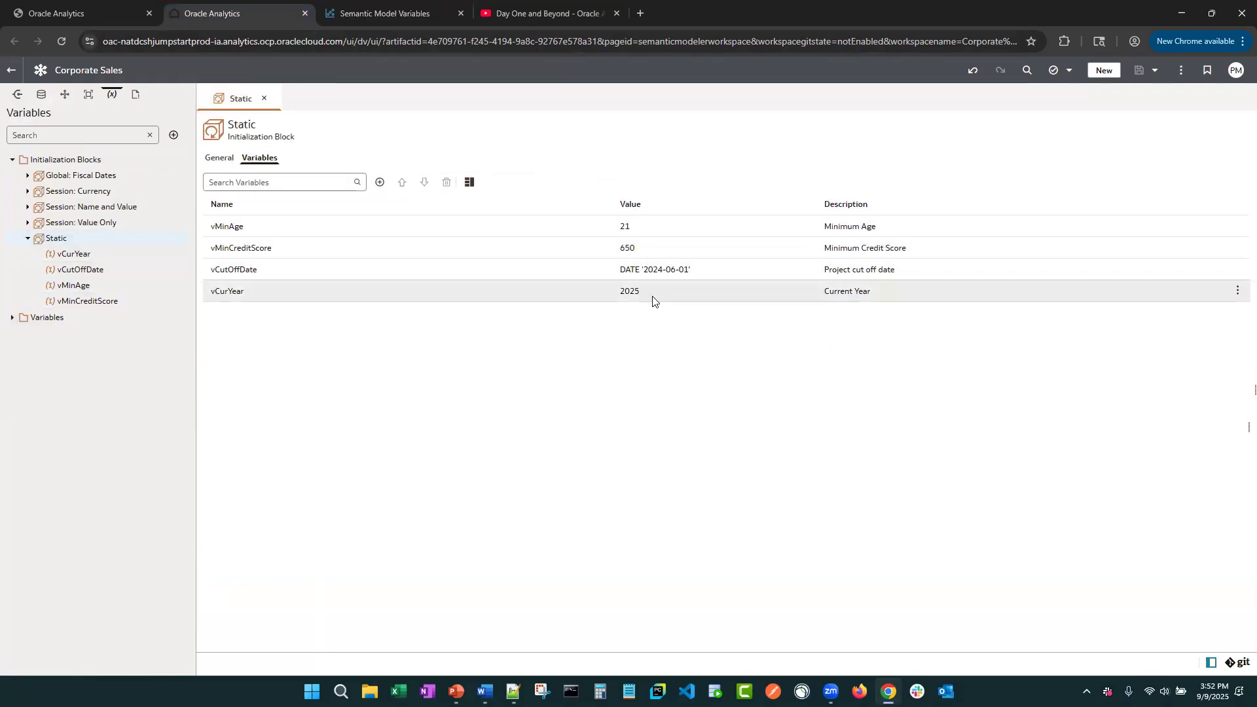
Step: Return to the Semantic Model Variables workbook and review the ValueOf syntax on the System Session Variables and Reference Guide canvases
left_click(368, 13)
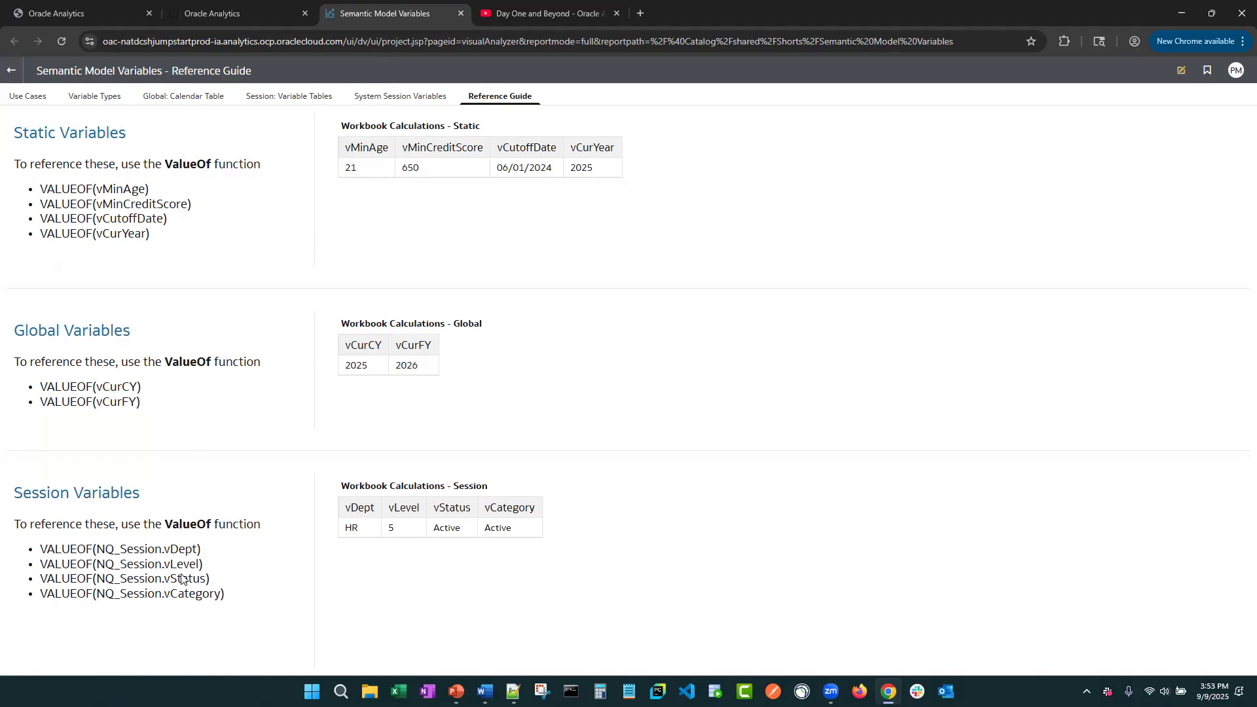
left_click(396, 98)
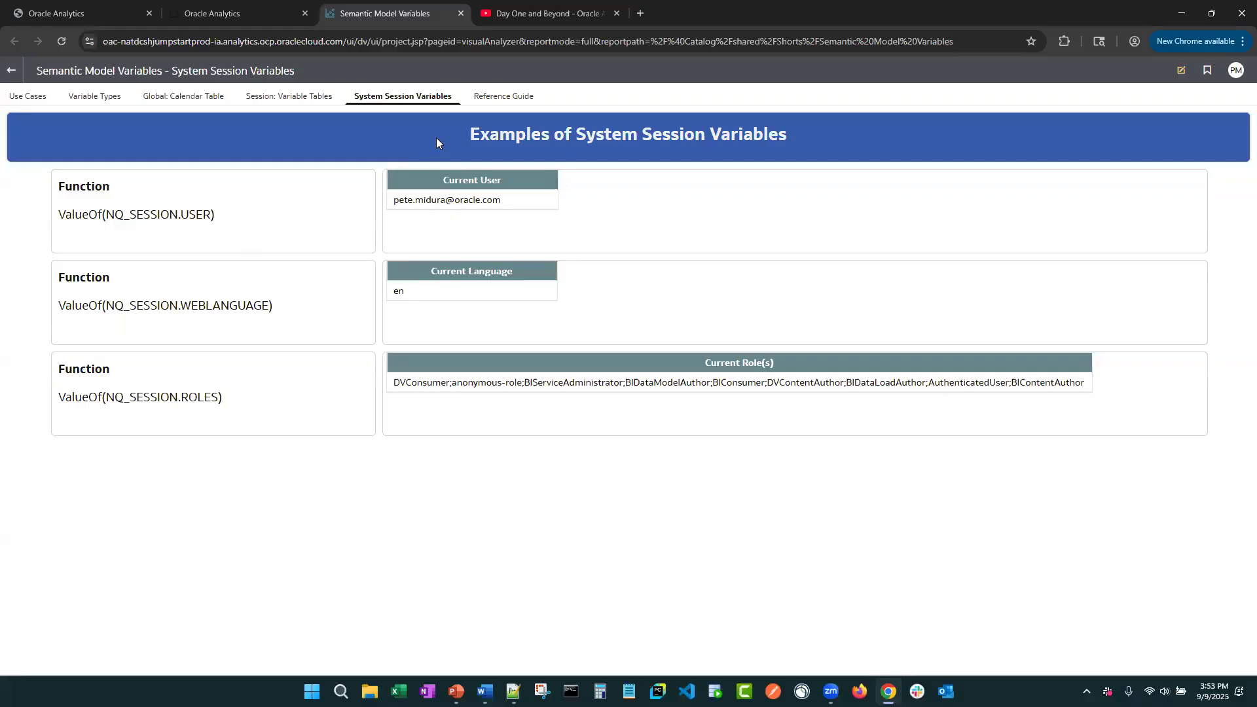
left_click(490, 99)
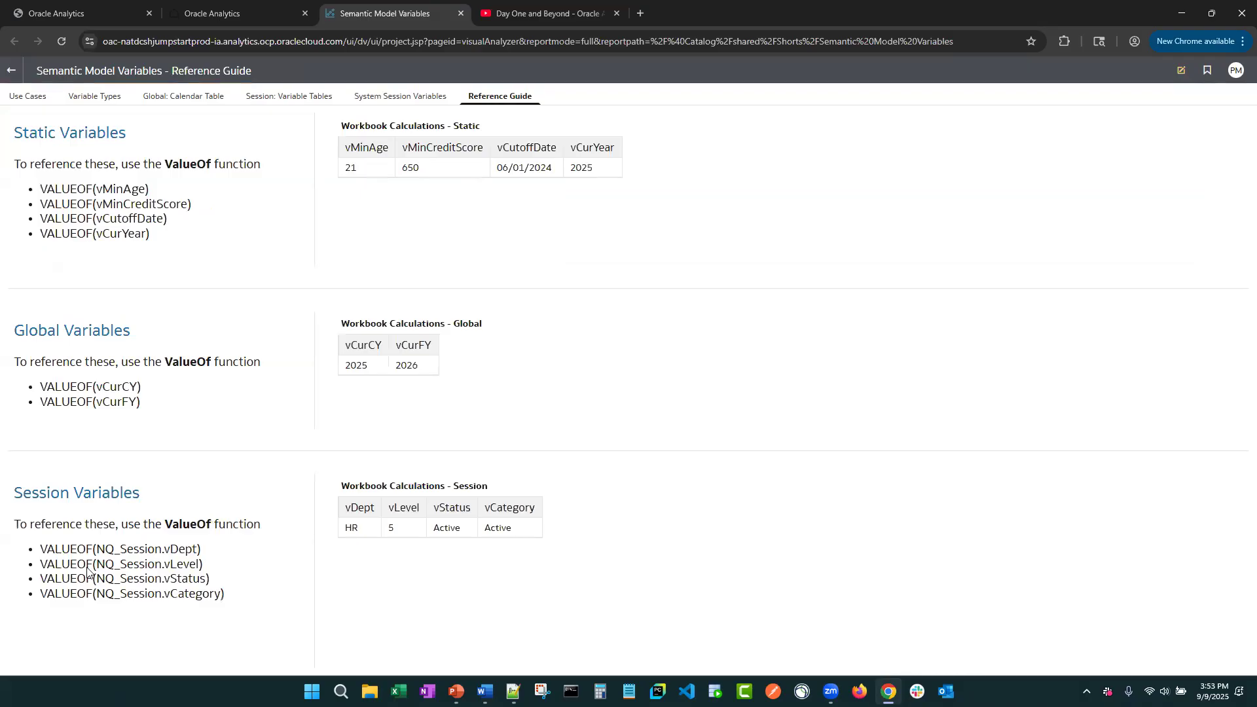